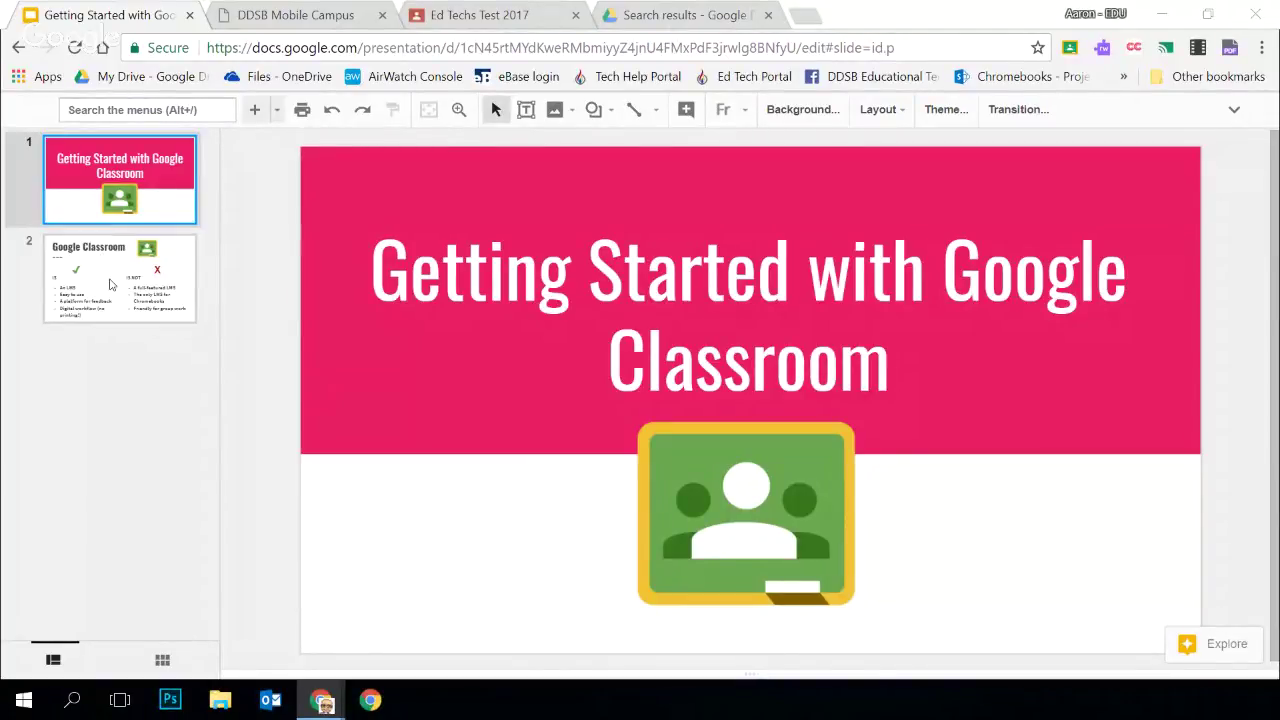
- Show slide 2, the 'Google Classroom IS / IS NOT' comparison slide
{"action": "left_click", "coordinate": [110, 285]}
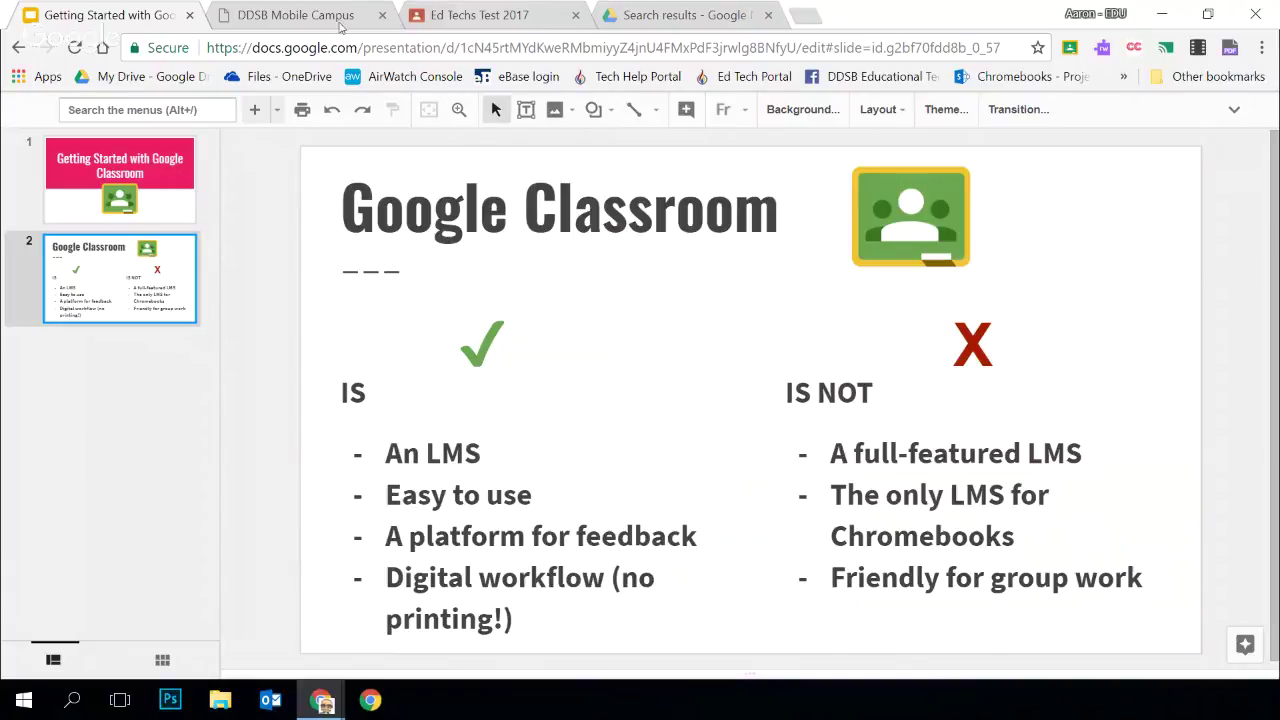
- Switch to the DDSB Mobile Campus browser tab
{"action": "left_click", "coordinate": [269, 10]}
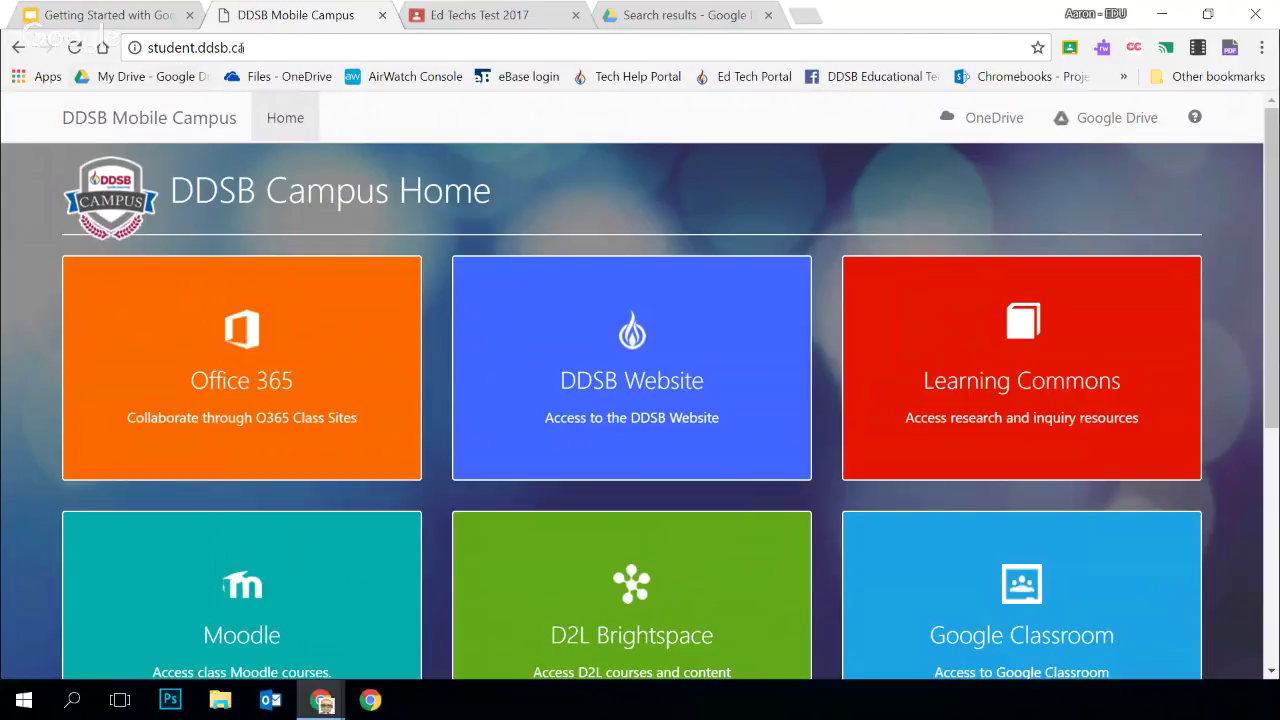
- Launch Google Classroom from its tile on the DDSB Campus Home page
{"action": "left_click_drag", "start_coordinate": [253, 47], "coordinate": [145, 47]}
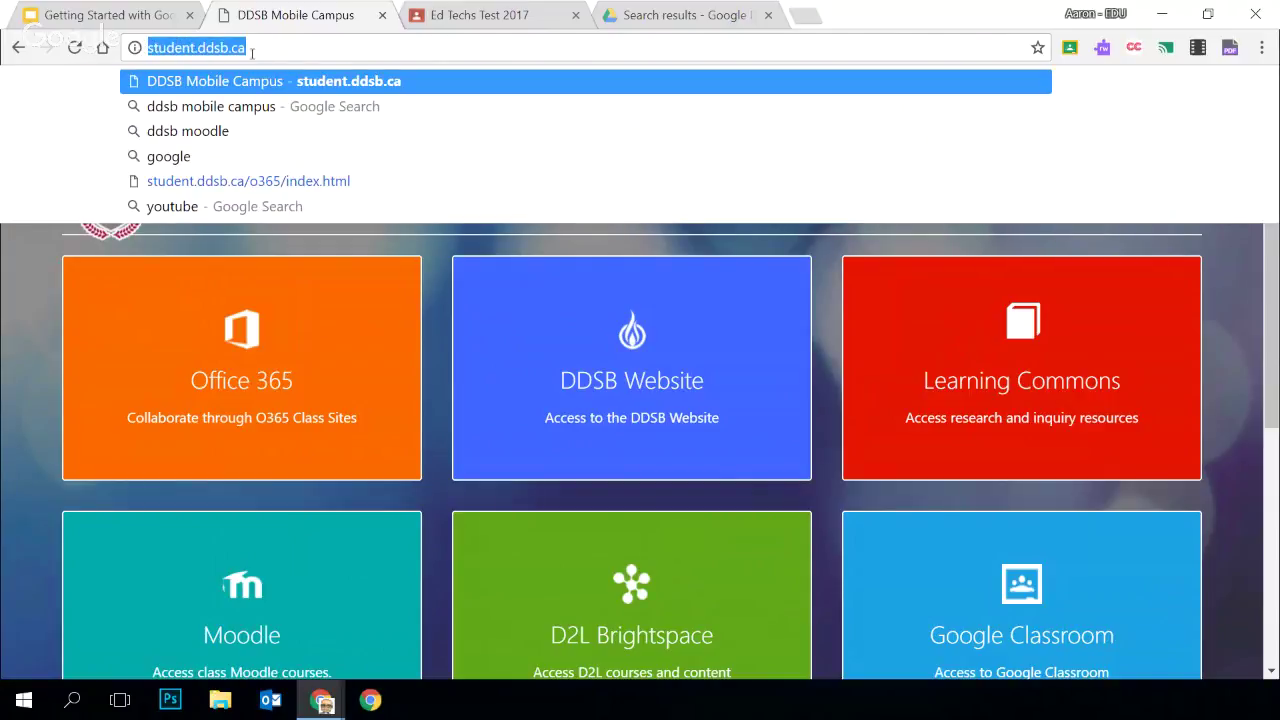
{"action": "left_click", "coordinate": [435, 240]}
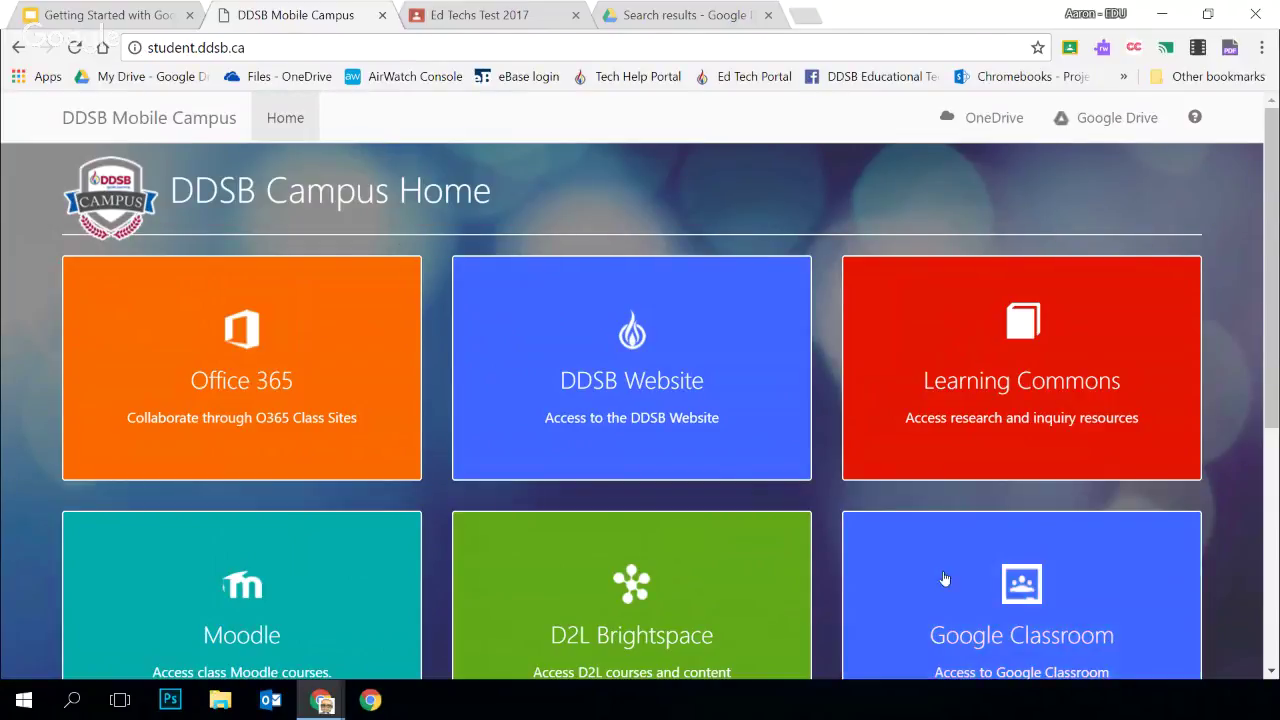
{"action": "scroll", "coordinate": [1040, 578], "scroll_direction": "down", "scroll_amount": 3}
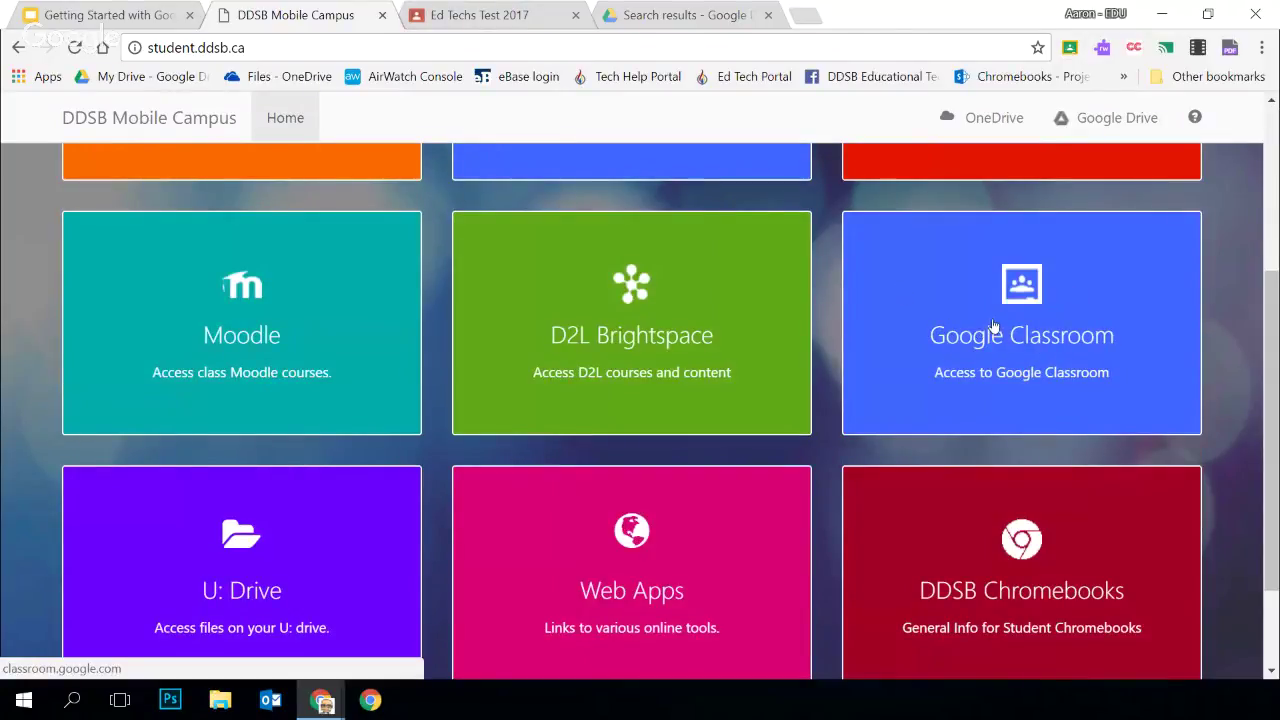
{"action": "left_click", "coordinate": [872, 342]}
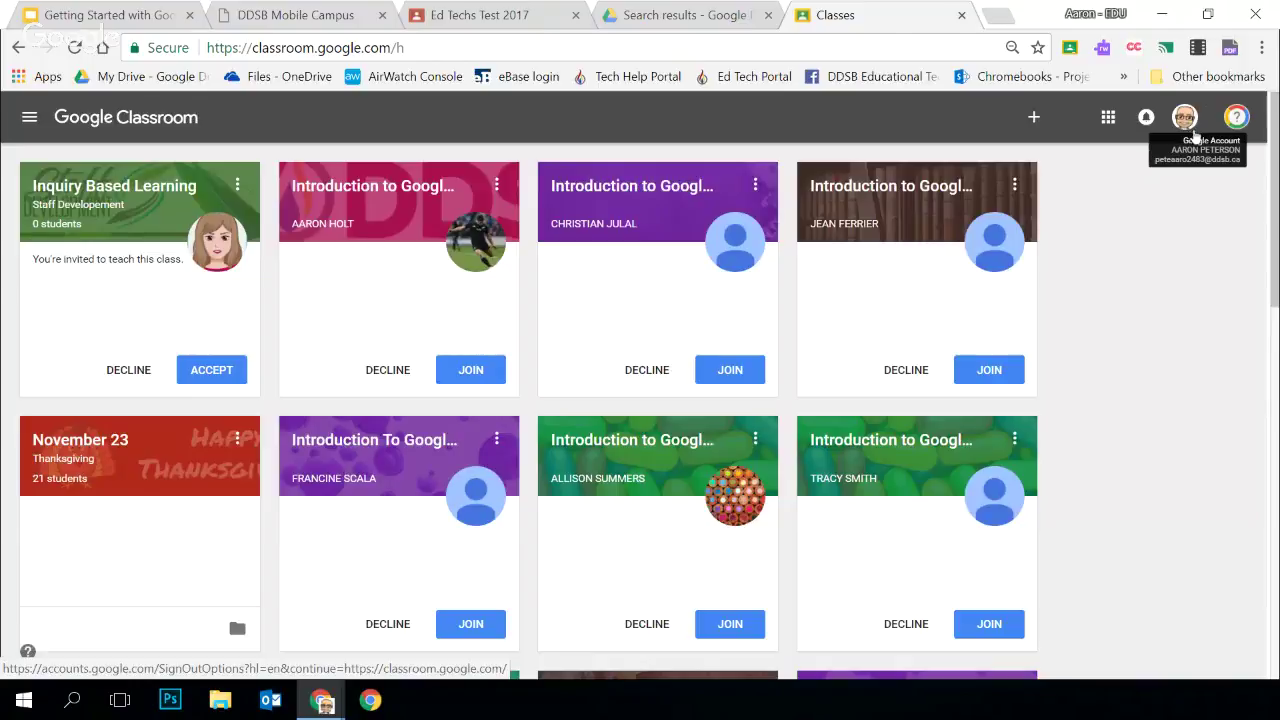
- Browse the class cards, then show Chrome's signed-in profiles (Edtechtrainer1, T18, Teacher, Guest)
{"action": "scroll", "coordinate": [1120, 275], "scroll_direction": "down", "scroll_amount": 1}
{"action": "scroll", "coordinate": [1121, 279], "scroll_direction": "down", "scroll_amount": 10}
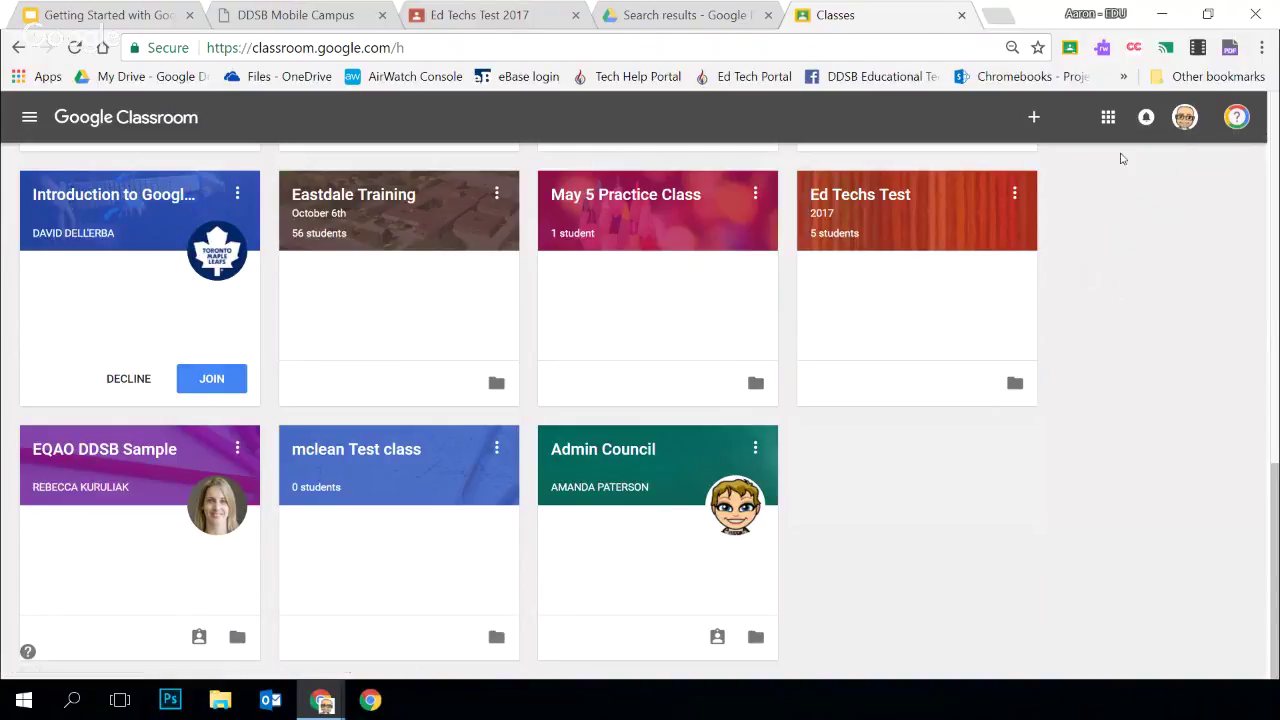
{"action": "left_click", "coordinate": [1100, 12]}
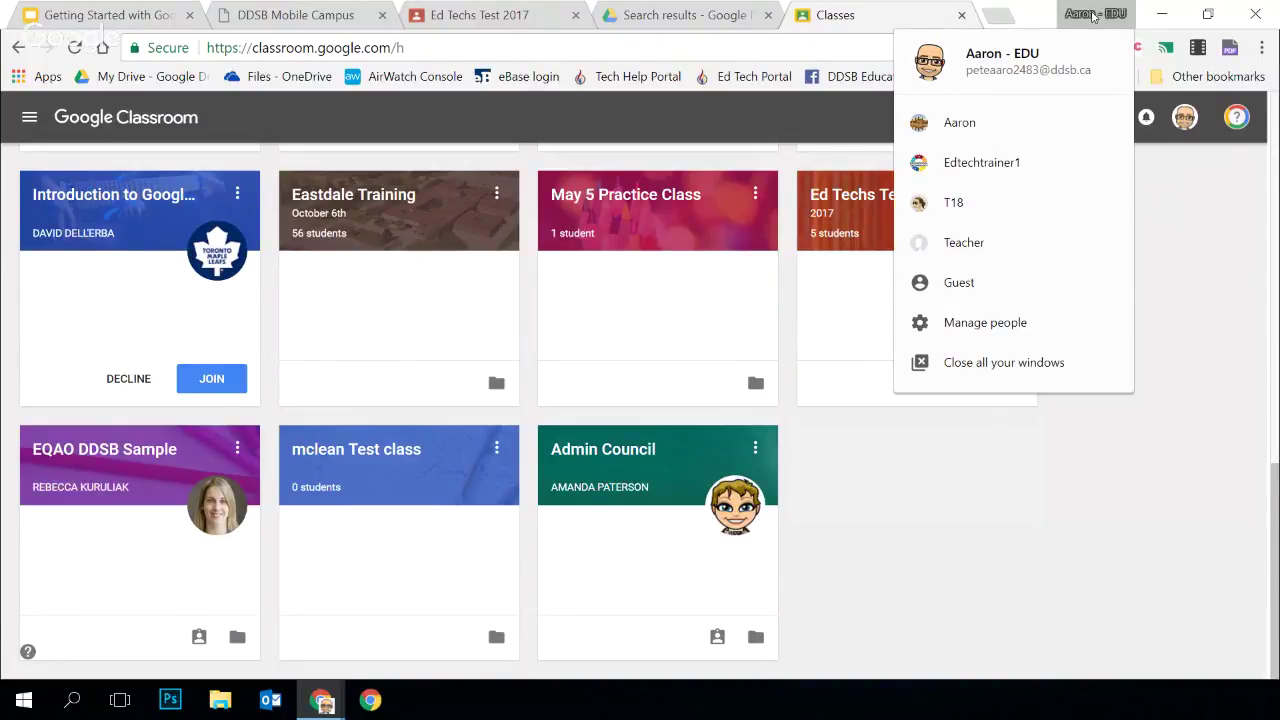
- Dismiss the Chrome profile menu and return to the top of the class grid
{"action": "left_click", "coordinate": [1093, 14]}
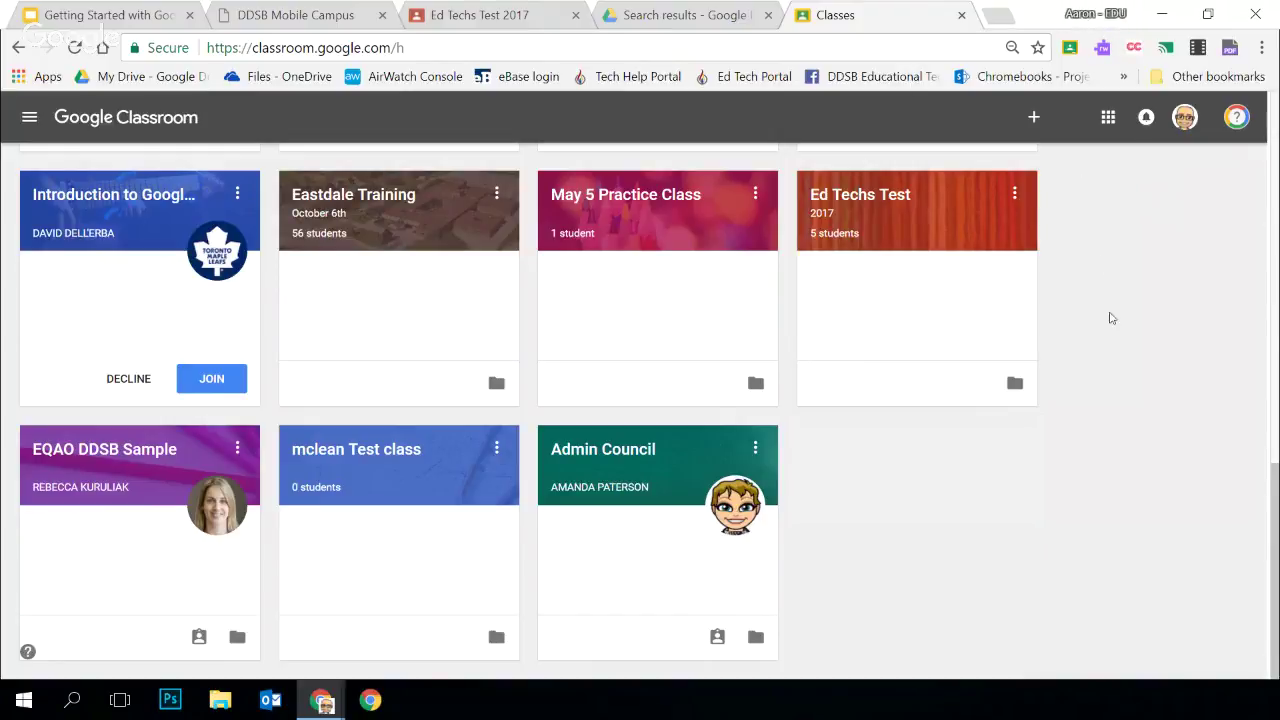
{"action": "scroll", "coordinate": [1054, 369], "scroll_direction": "up", "scroll_amount": 1}
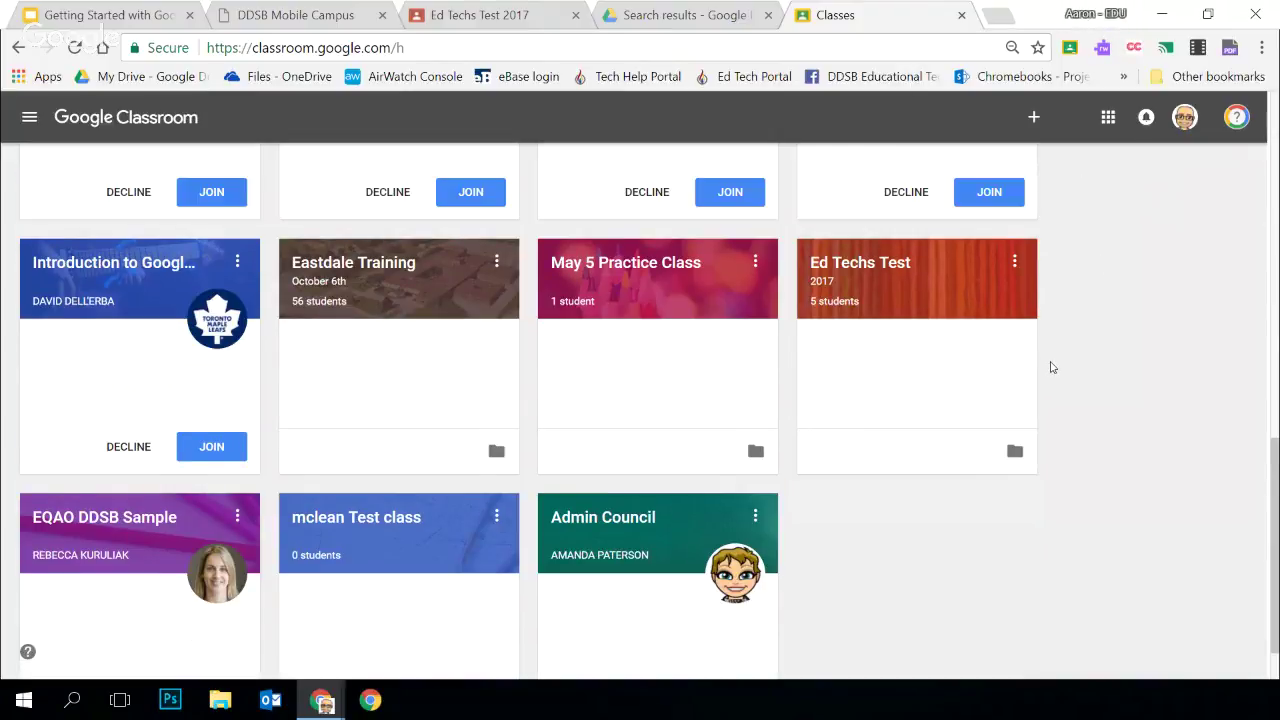
{"action": "scroll", "coordinate": [1052, 367], "scroll_direction": "down", "scroll_amount": 1}
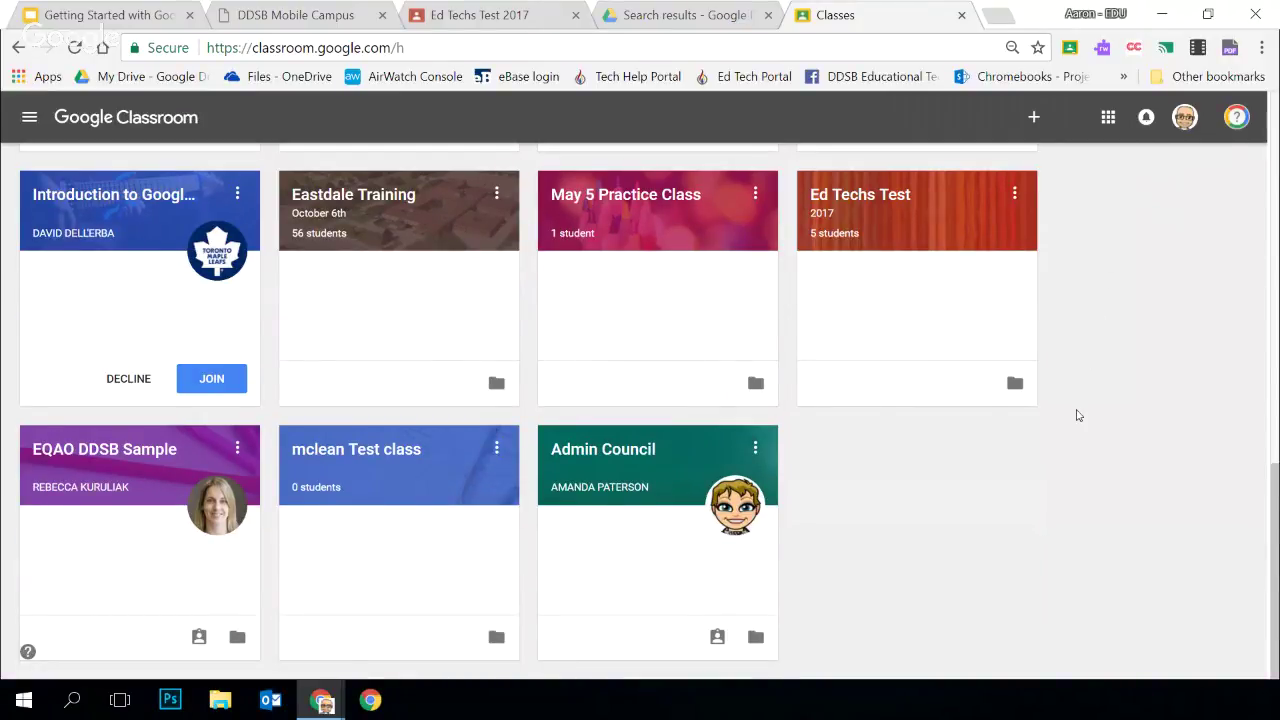
{"action": "scroll", "coordinate": [1069, 449], "scroll_direction": "up", "scroll_amount": 2}
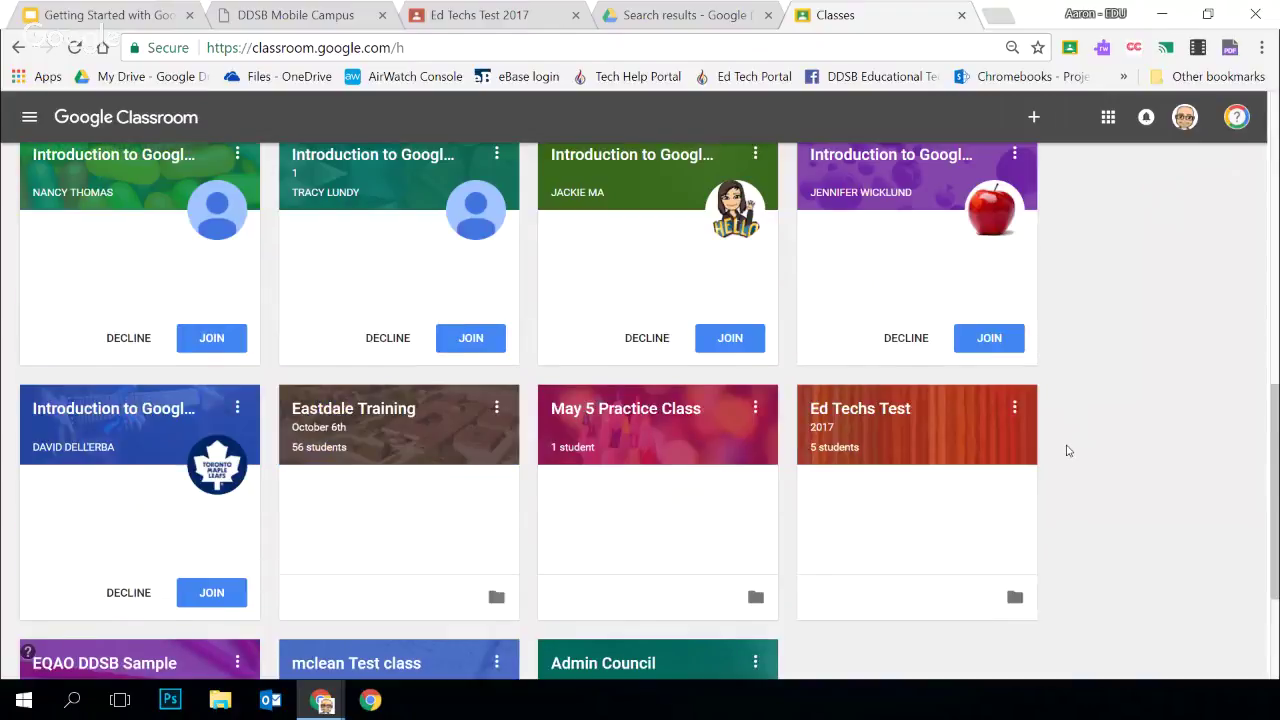
{"action": "scroll", "coordinate": [1066, 450], "scroll_direction": "up", "scroll_amount": 8}
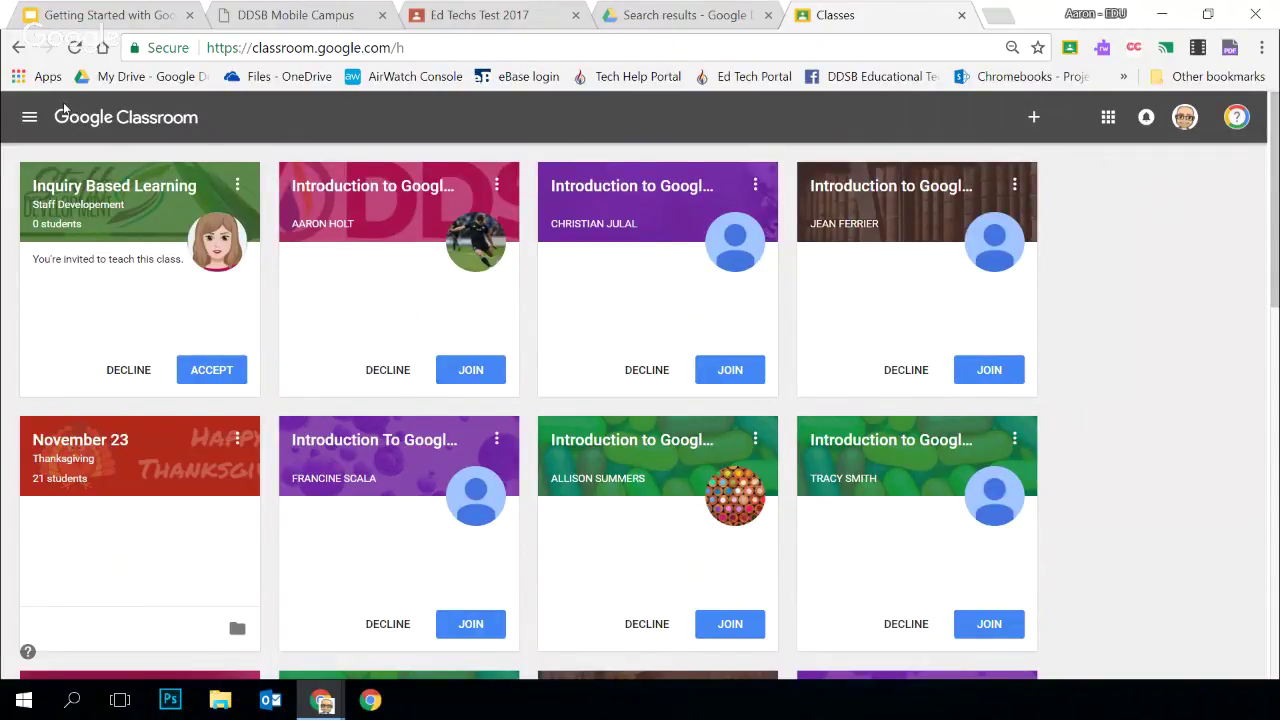
- Look through the class navigation drawer, then open G Suite Training from the help icon
{"action": "left_click", "coordinate": [30, 117]}
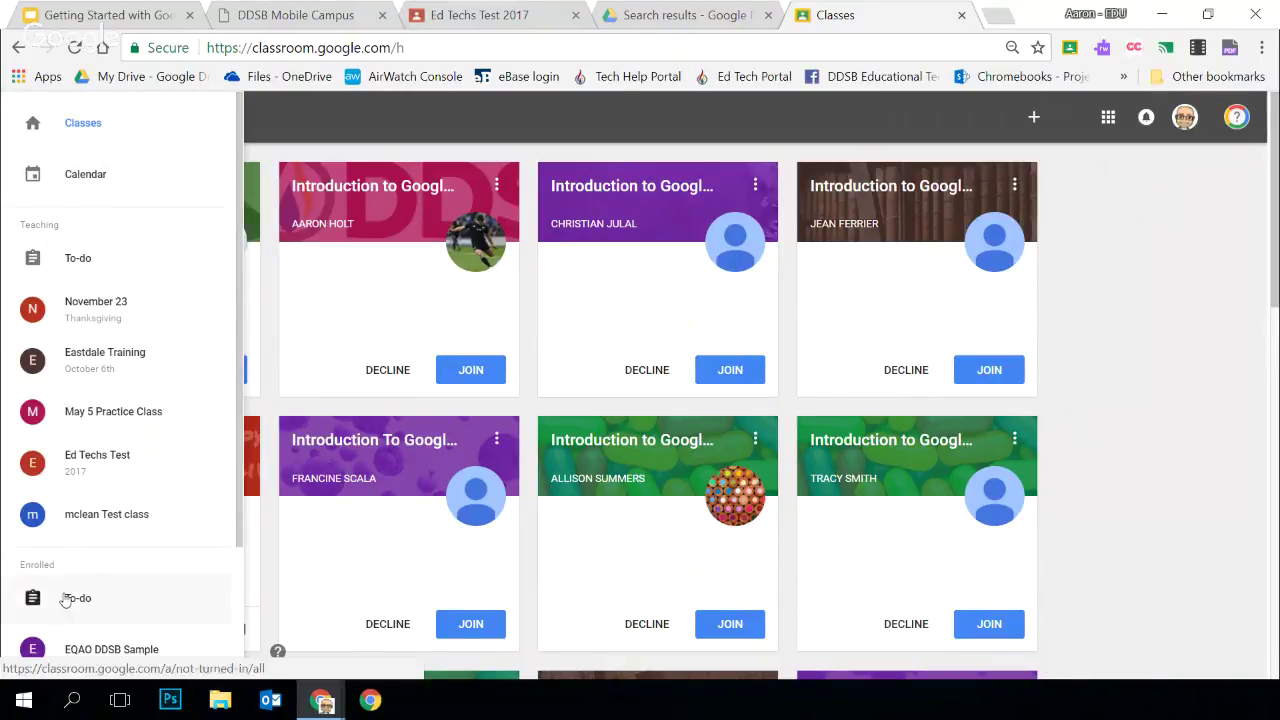
{"action": "scroll", "coordinate": [108, 370], "scroll_direction": "down", "scroll_amount": 3}
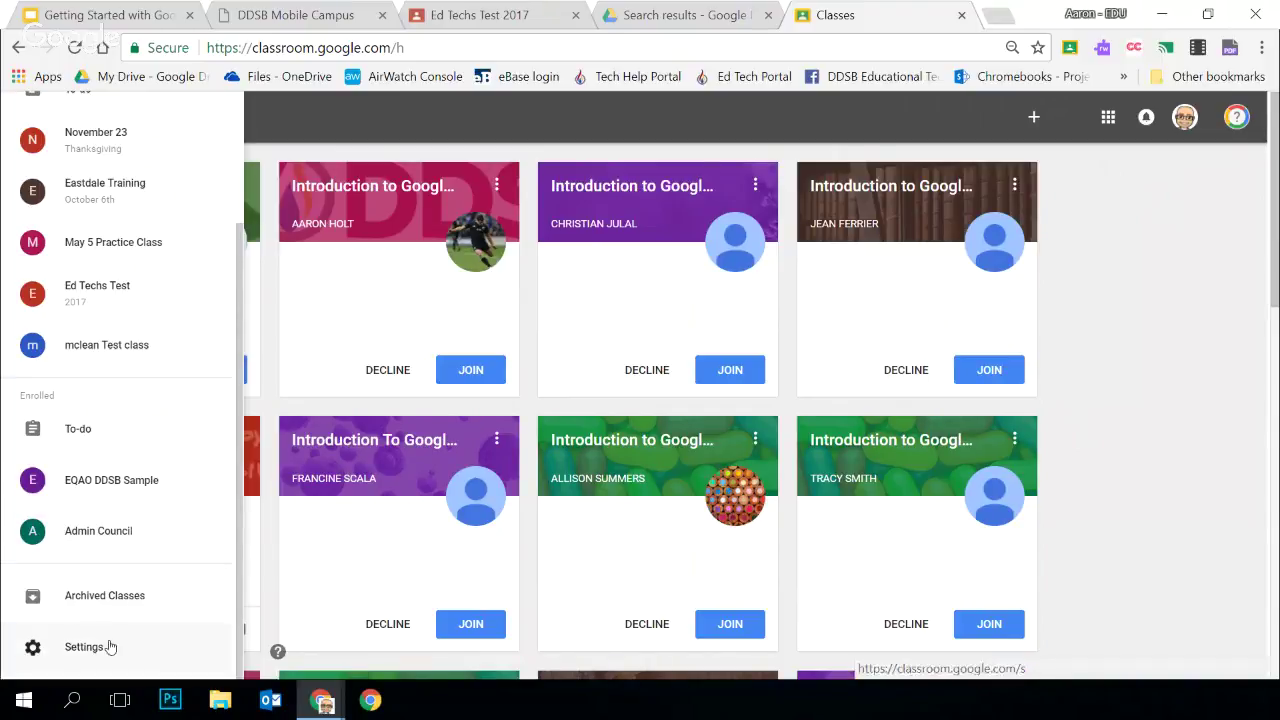
{"action": "scroll", "coordinate": [110, 505], "scroll_direction": "up", "scroll_amount": 3}
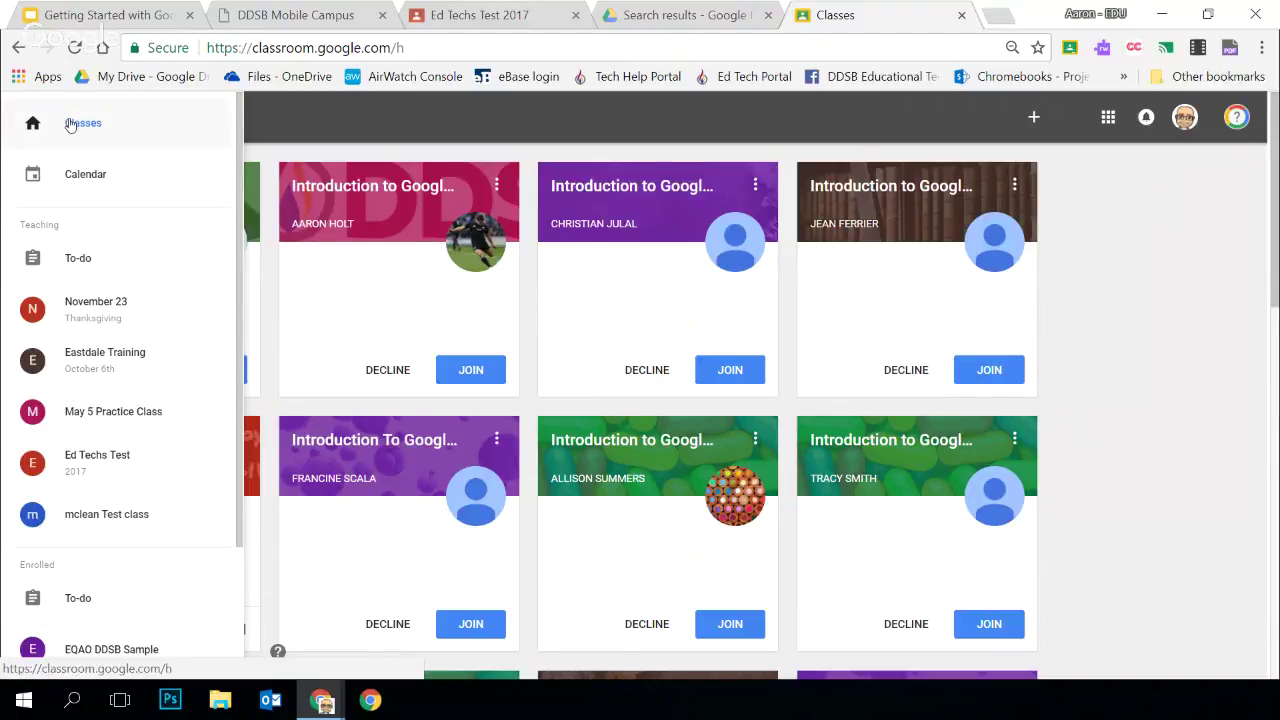
{"action": "left_click", "coordinate": [1090, 284]}
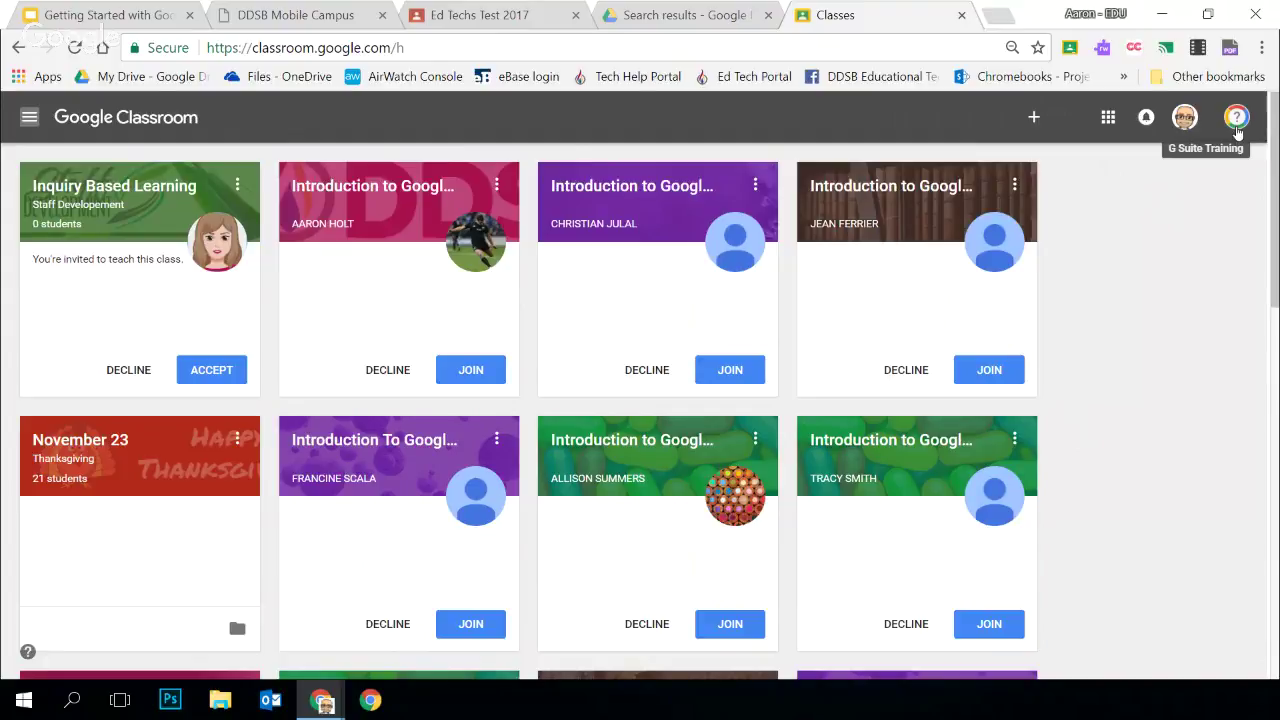
{"action": "left_click", "coordinate": [1237, 122]}
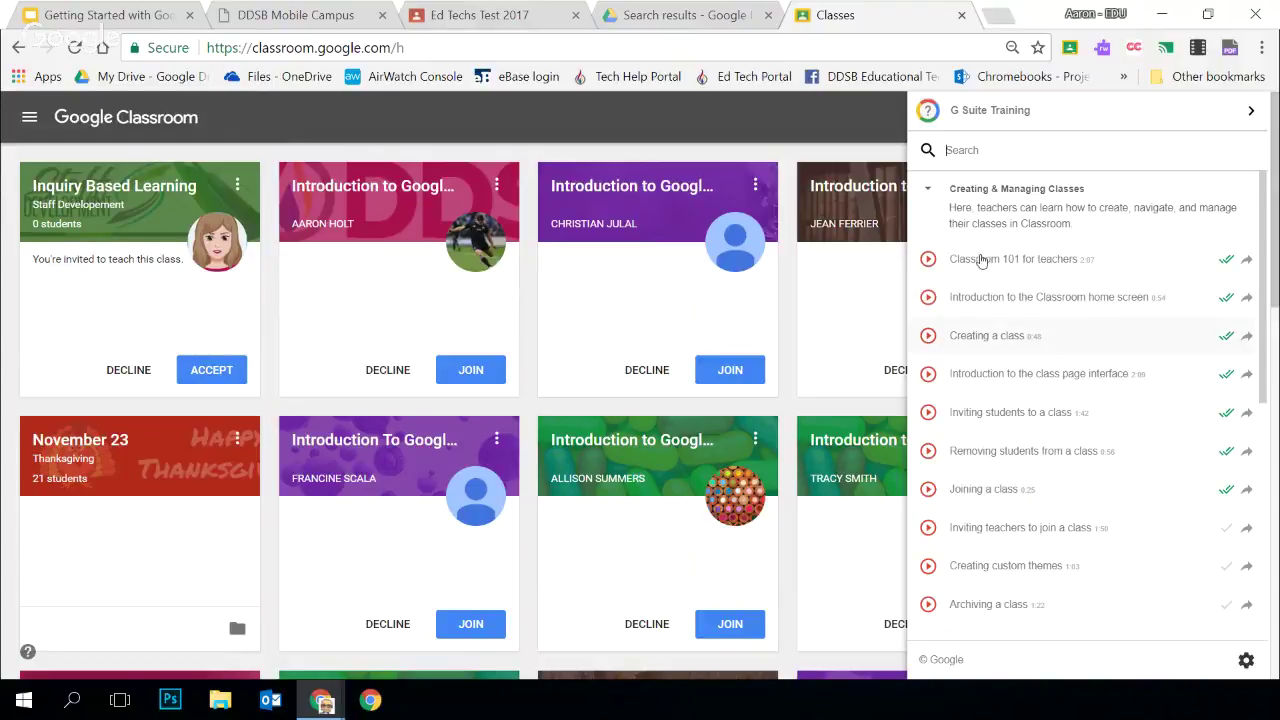
- Scroll the G Suite Training tutorials, then close the panel
{"action": "scroll", "coordinate": [1062, 449], "scroll_direction": "down", "scroll_amount": 3}
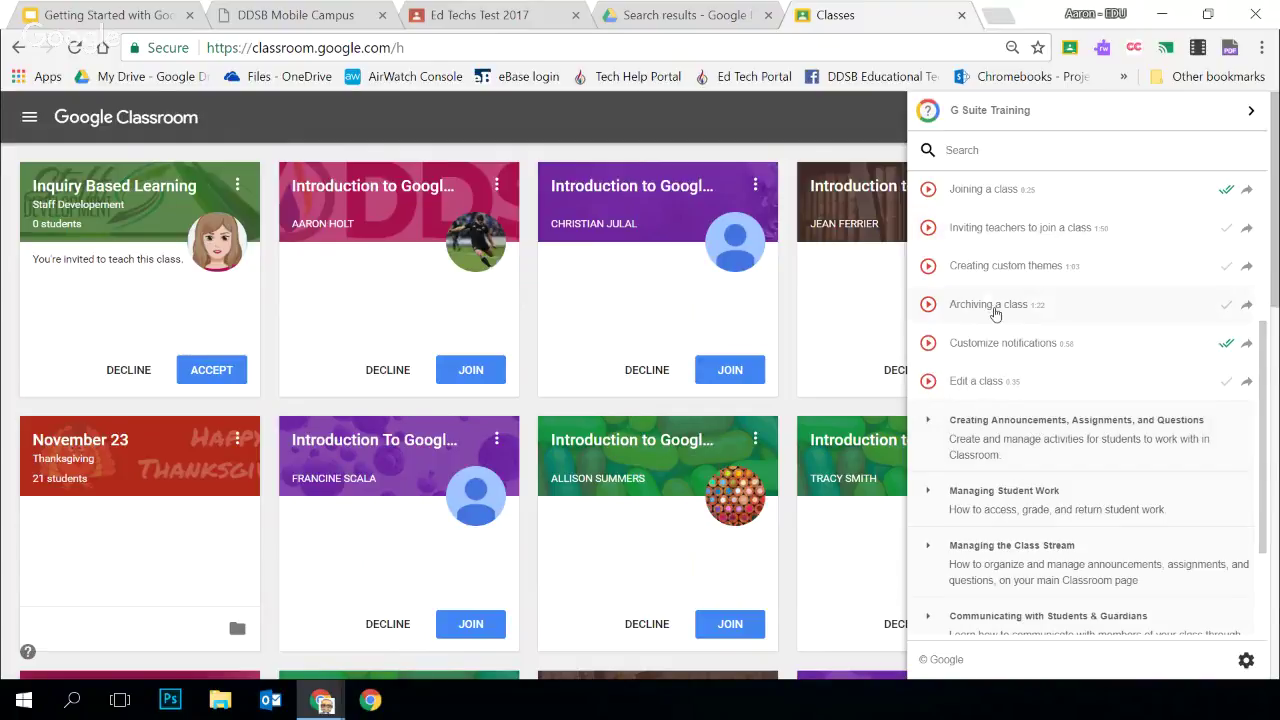
{"action": "left_click", "coordinate": [1250, 112]}
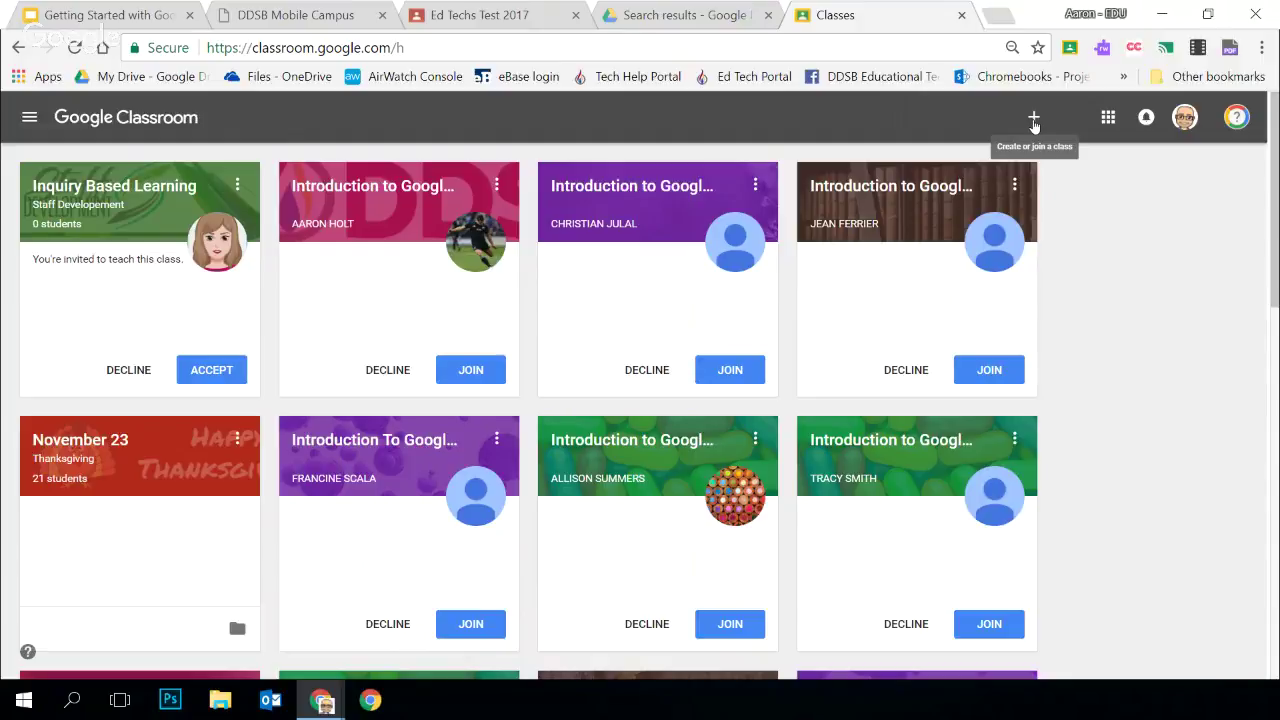
- Choose Create class from the + menu to get the new-class form
{"action": "left_click", "coordinate": [1034, 119]}
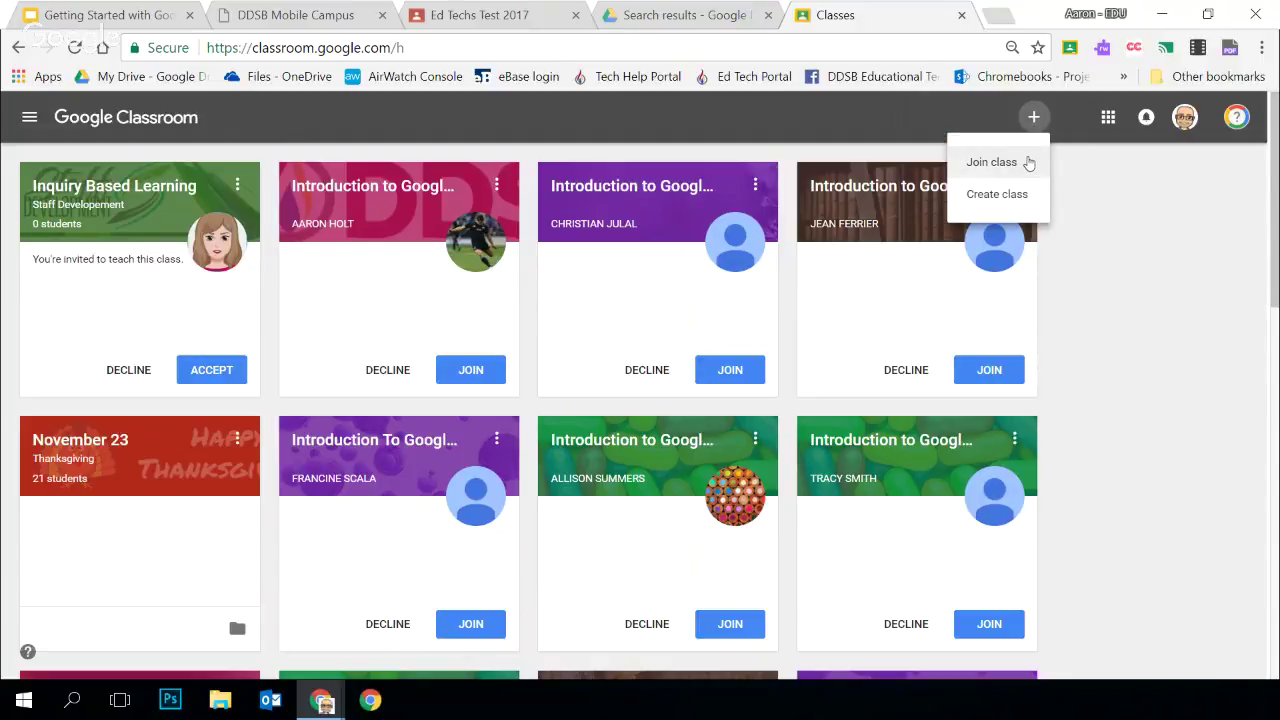
{"action": "left_click", "coordinate": [1024, 206]}
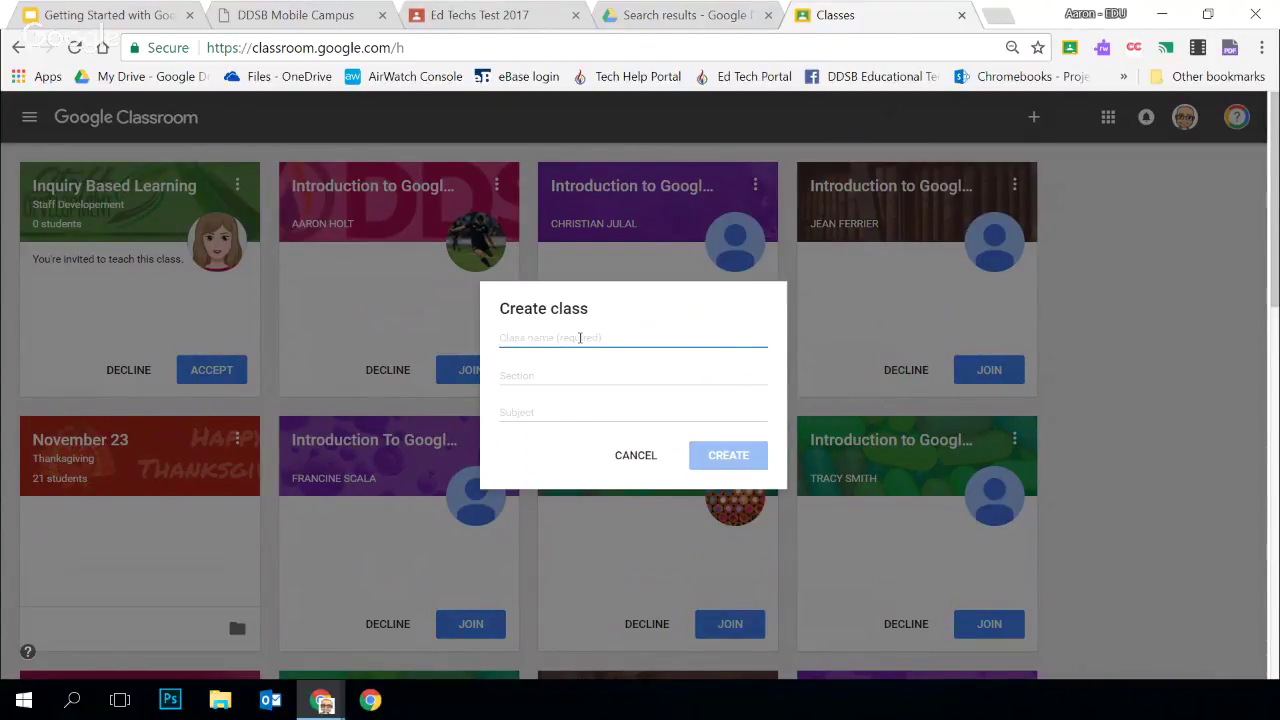
- Enter 'Getting Started Google Classroom' as the class name and create the class
{"action": "type", "text": "Getting"}
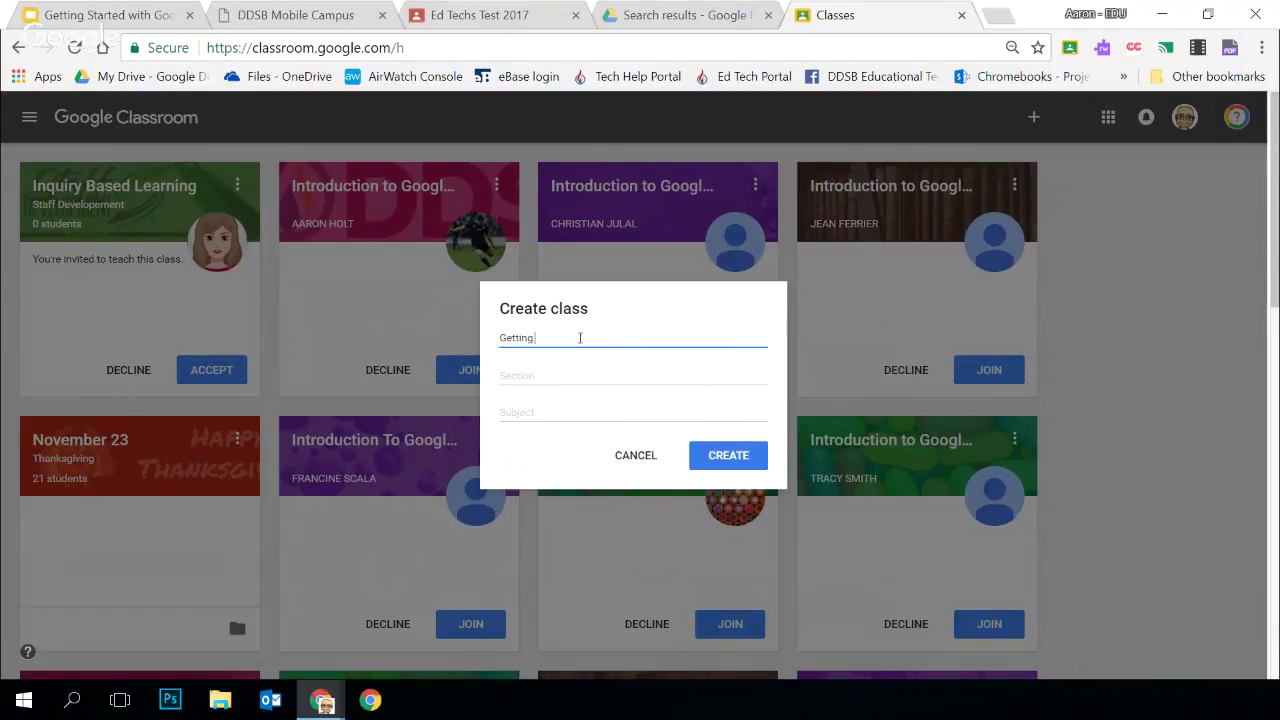
{"action": "type", "text": " Started Google Classroom"}
{"action": "key", "text": "Tab"}
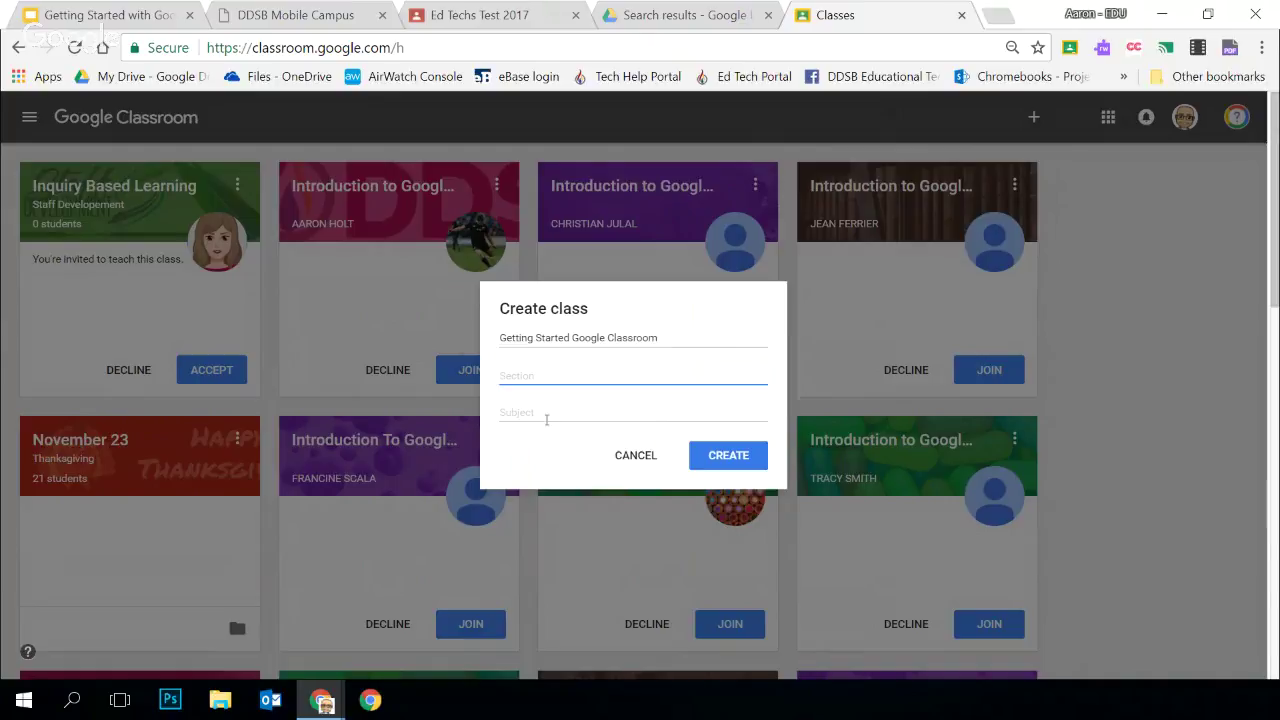
{"action": "left_click", "coordinate": [726, 463]}
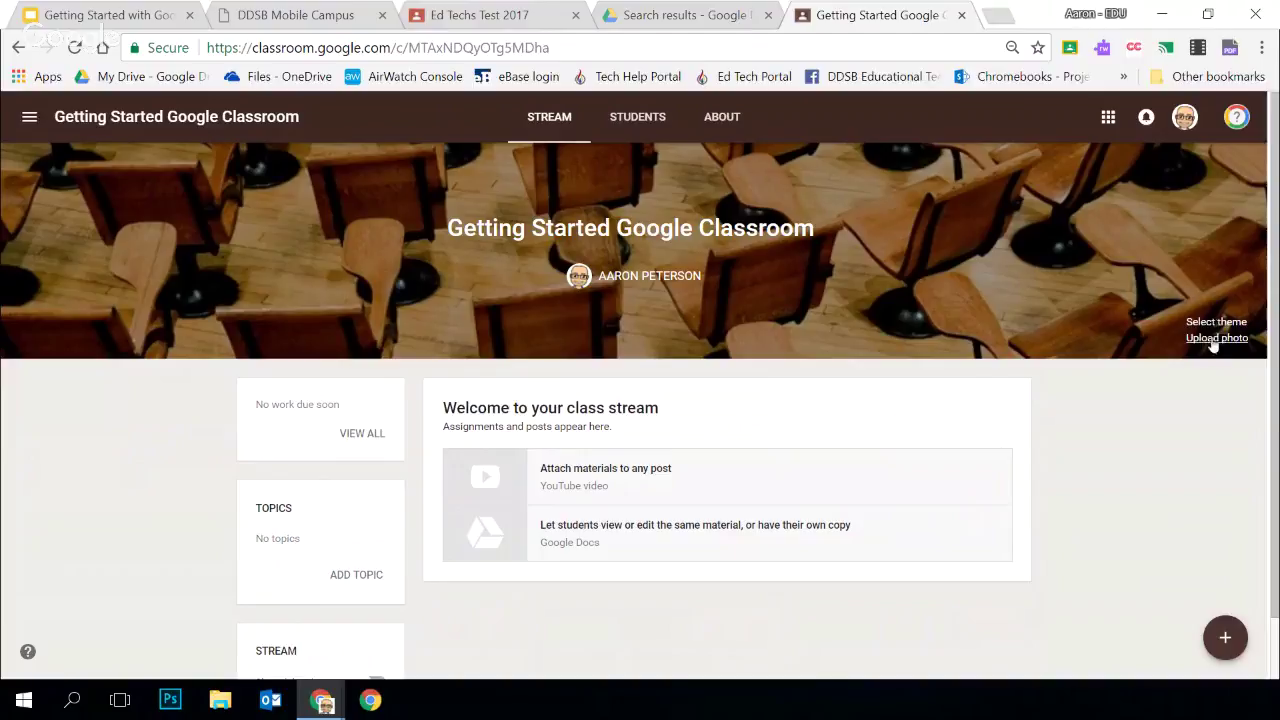
- Open Select theme on the stream banner and browse the Gallery header images
{"action": "left_click", "coordinate": [1213, 322]}
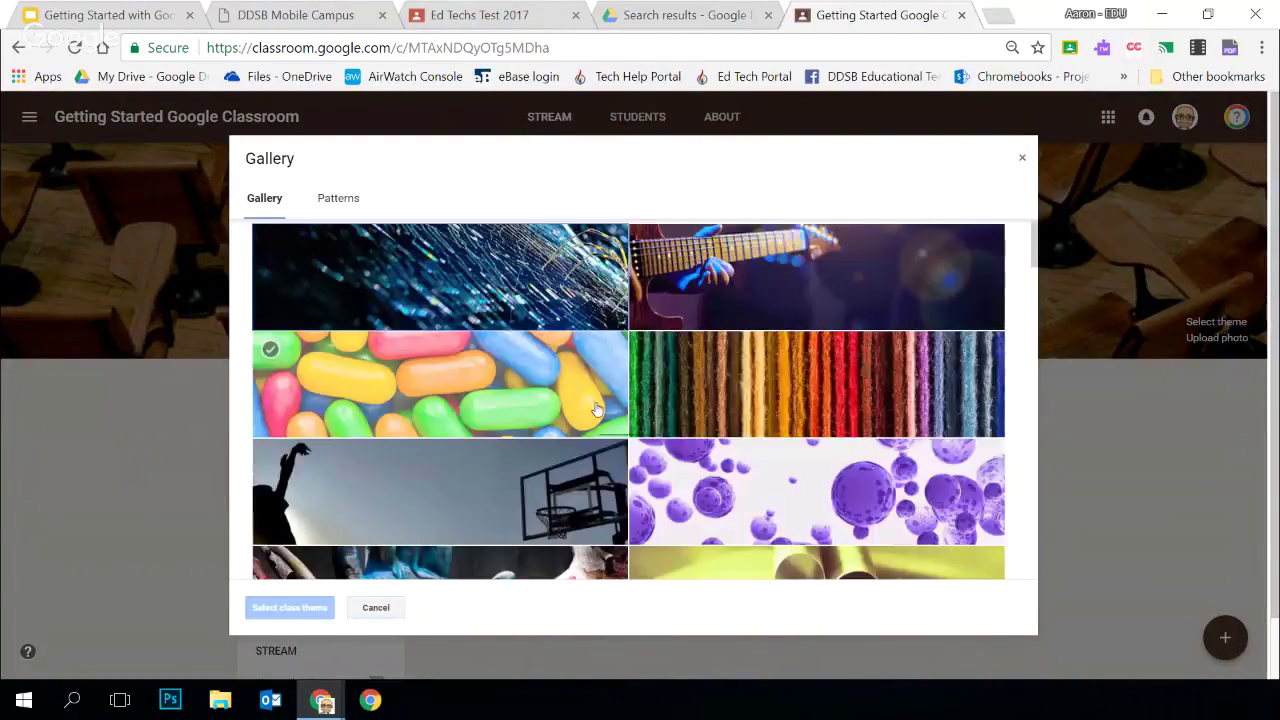
{"action": "scroll", "coordinate": [630, 408], "scroll_direction": "down", "scroll_amount": 1}
{"action": "scroll", "coordinate": [630, 408], "scroll_direction": "down", "scroll_amount": 10}
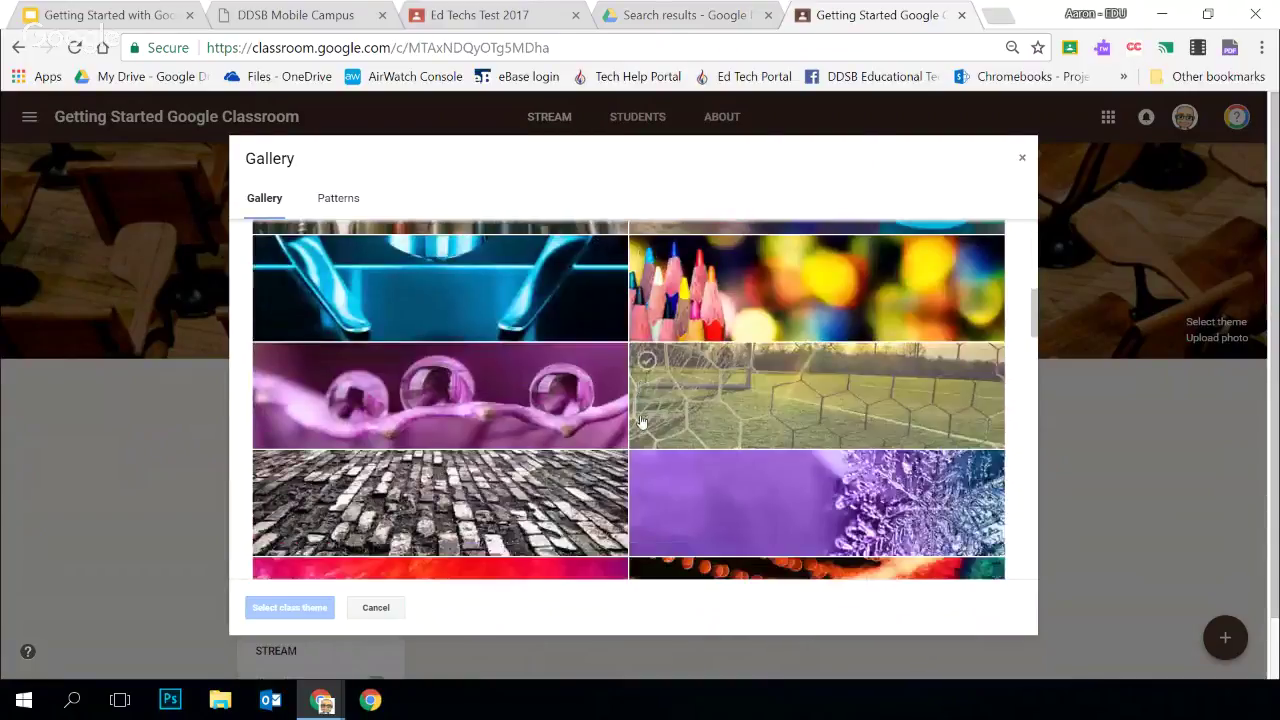
{"action": "scroll", "coordinate": [634, 422], "scroll_direction": "down", "scroll_amount": 8}
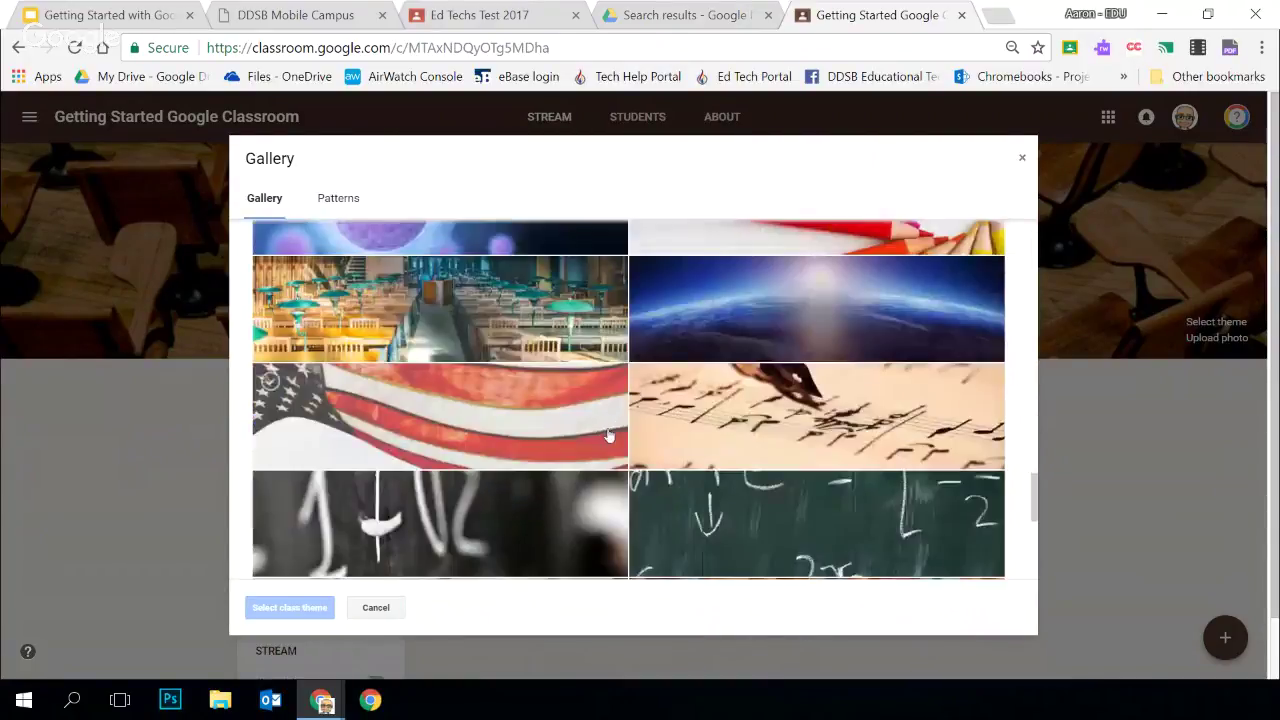
{"action": "scroll", "coordinate": [615, 432], "scroll_direction": "up", "scroll_amount": 7}
{"action": "scroll", "coordinate": [606, 434], "scroll_direction": "up", "scroll_amount": 5}
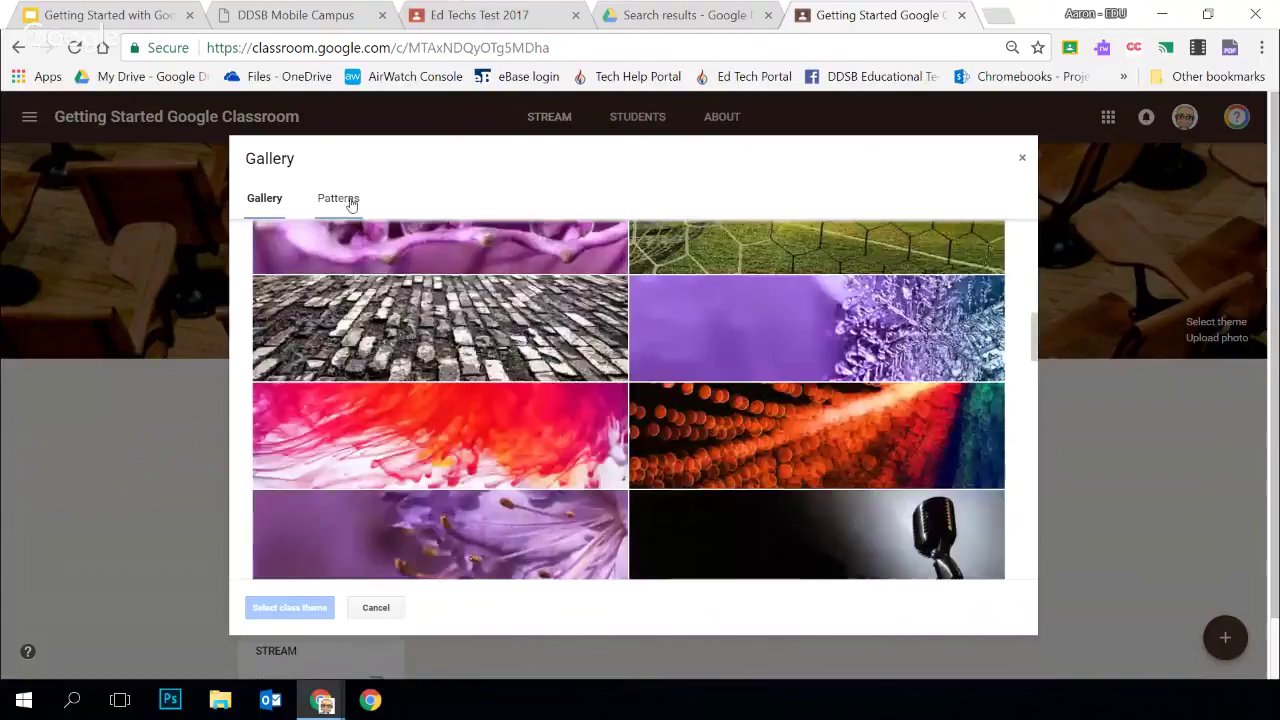
- From the Patterns themes, apply the teal geometric pattern as the Getting Started Google Classroom header
{"action": "left_click", "coordinate": [340, 198]}
{"action": "scroll", "coordinate": [697, 405], "scroll_direction": "down", "scroll_amount": 10}
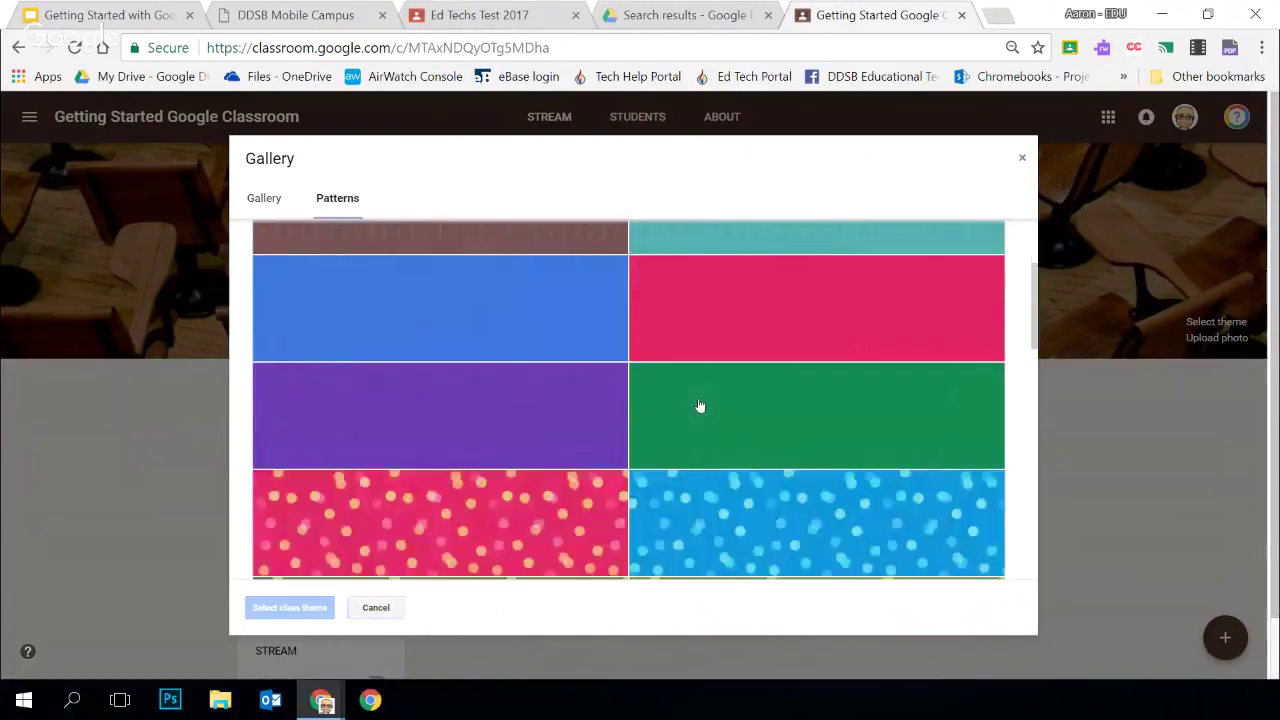
{"action": "scroll", "coordinate": [697, 410], "scroll_direction": "down", "scroll_amount": 3}
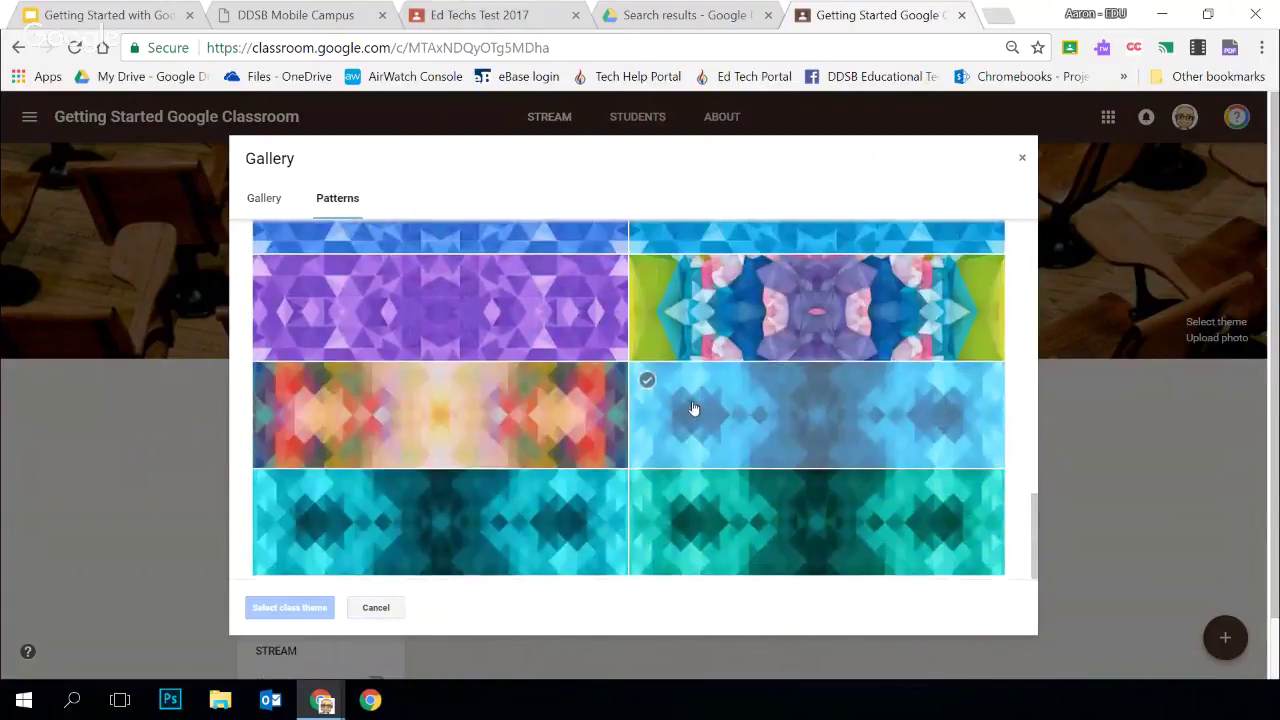
{"action": "scroll", "coordinate": [685, 430], "scroll_direction": "up", "scroll_amount": 9}
{"action": "scroll", "coordinate": [683, 433], "scroll_direction": "down", "scroll_amount": 8}
{"action": "left_click", "coordinate": [490, 516]}
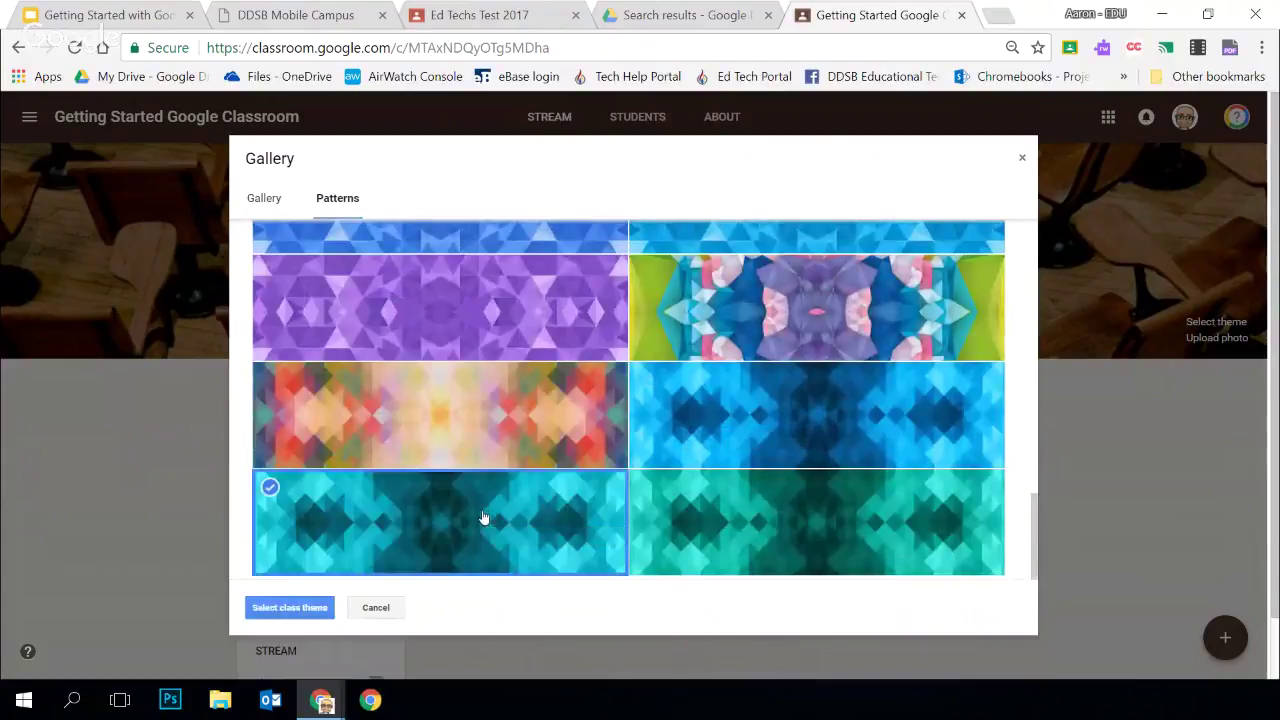
{"action": "left_click", "coordinate": [289, 607]}
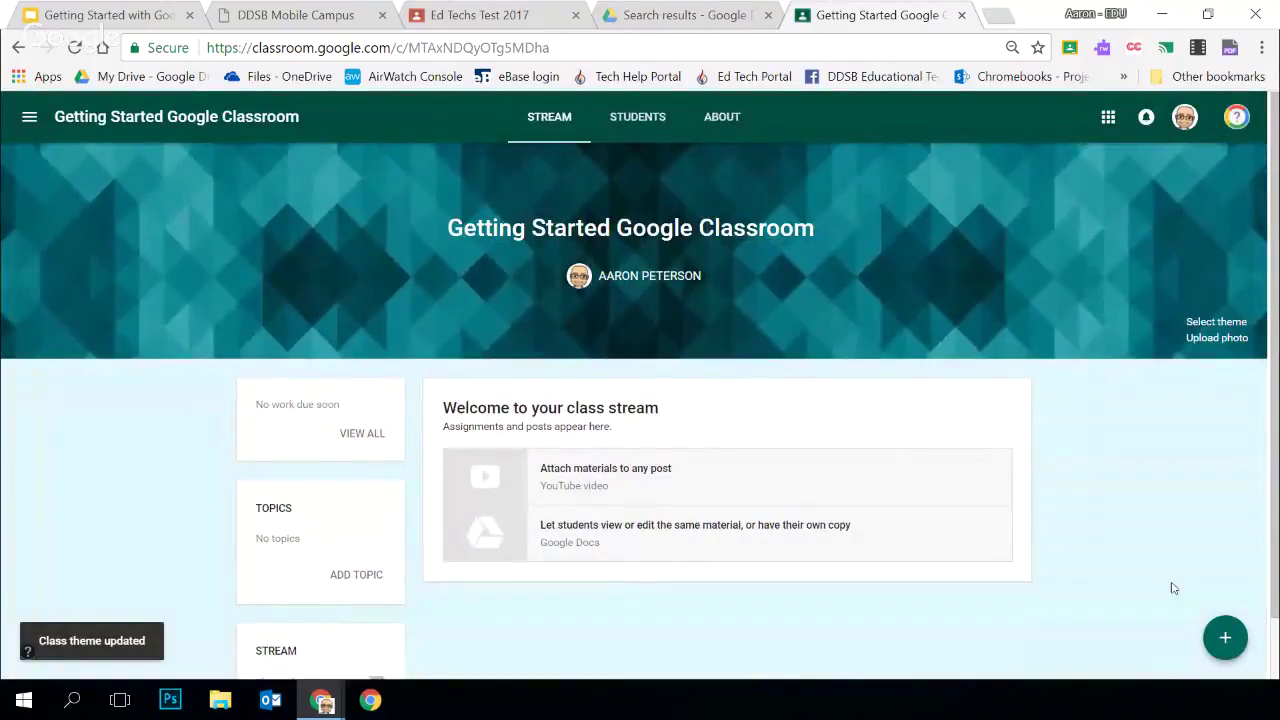
{"action": "mouse_move", "coordinate": [1237, 656]}
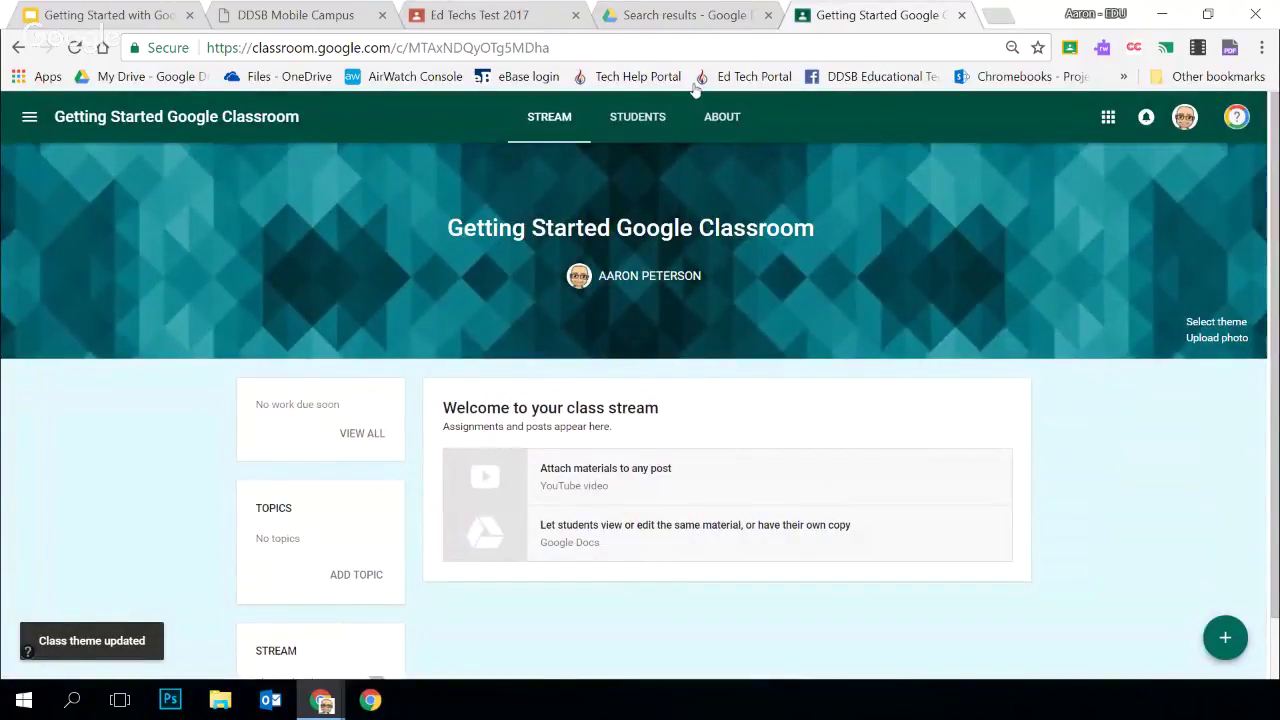
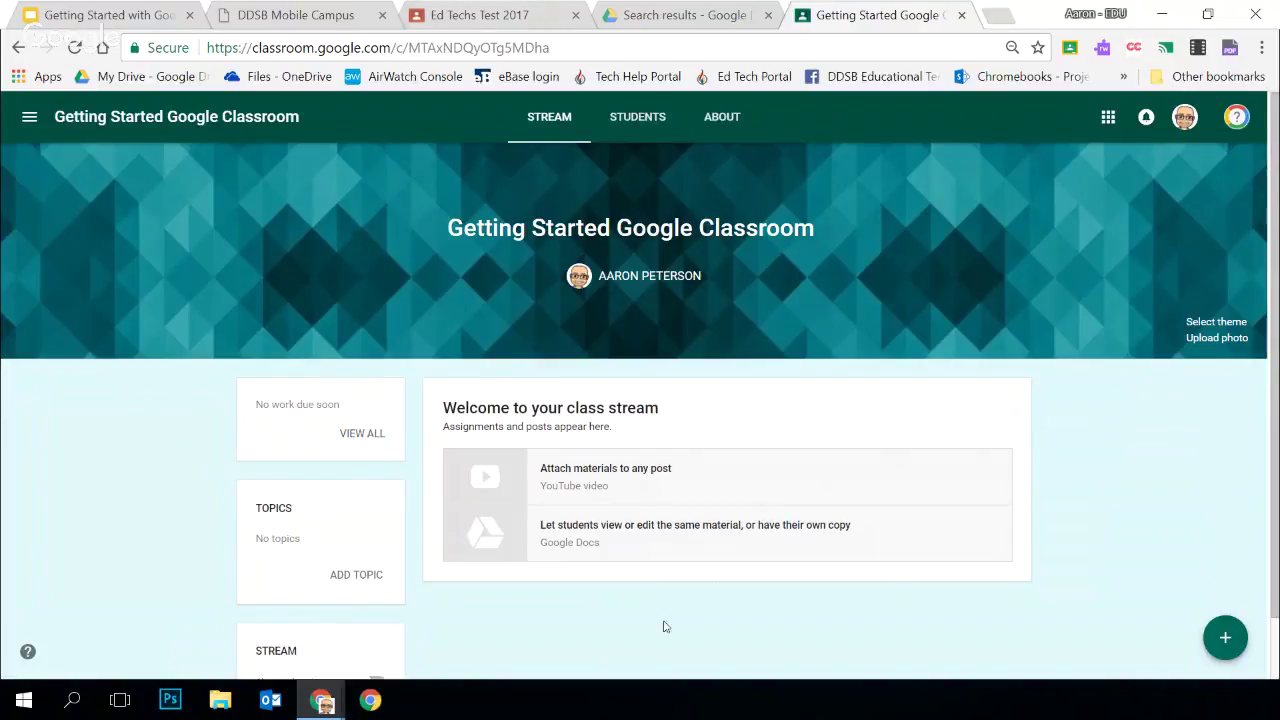
{"action": "scroll", "coordinate": [778, 486], "scroll_direction": "down", "scroll_amount": 1}
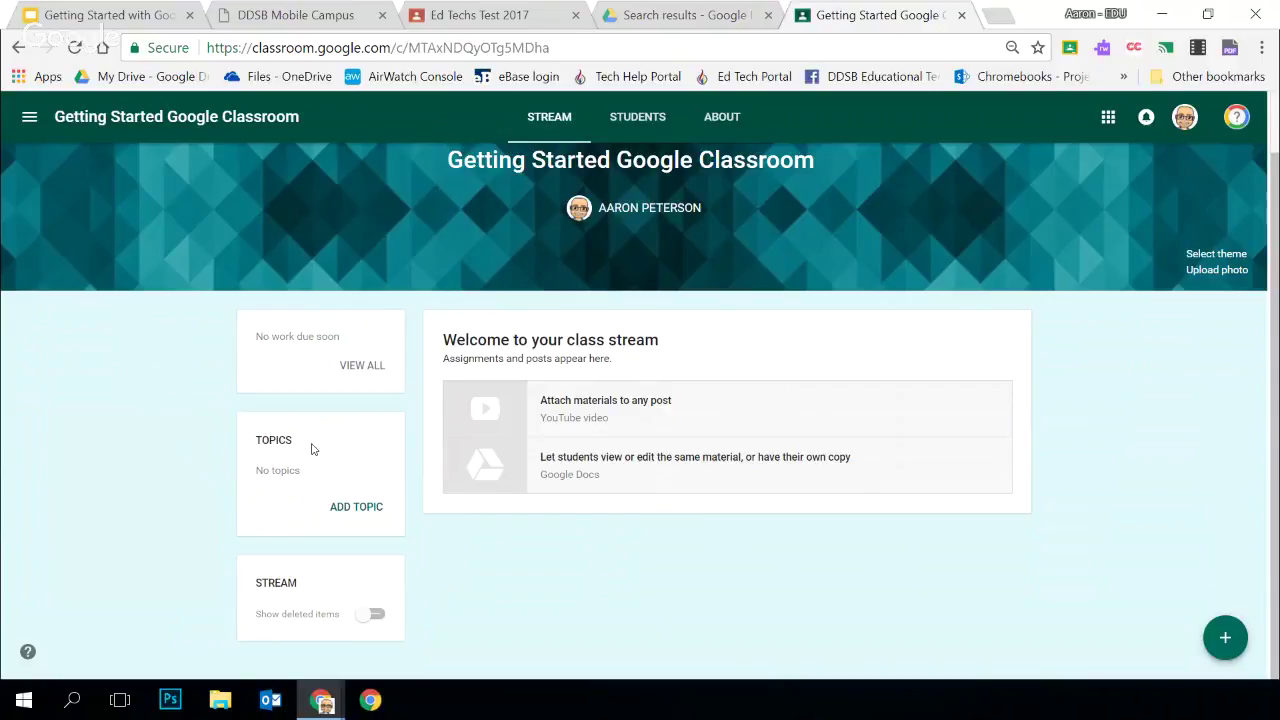
{"action": "left_click", "coordinate": [28, 117]}
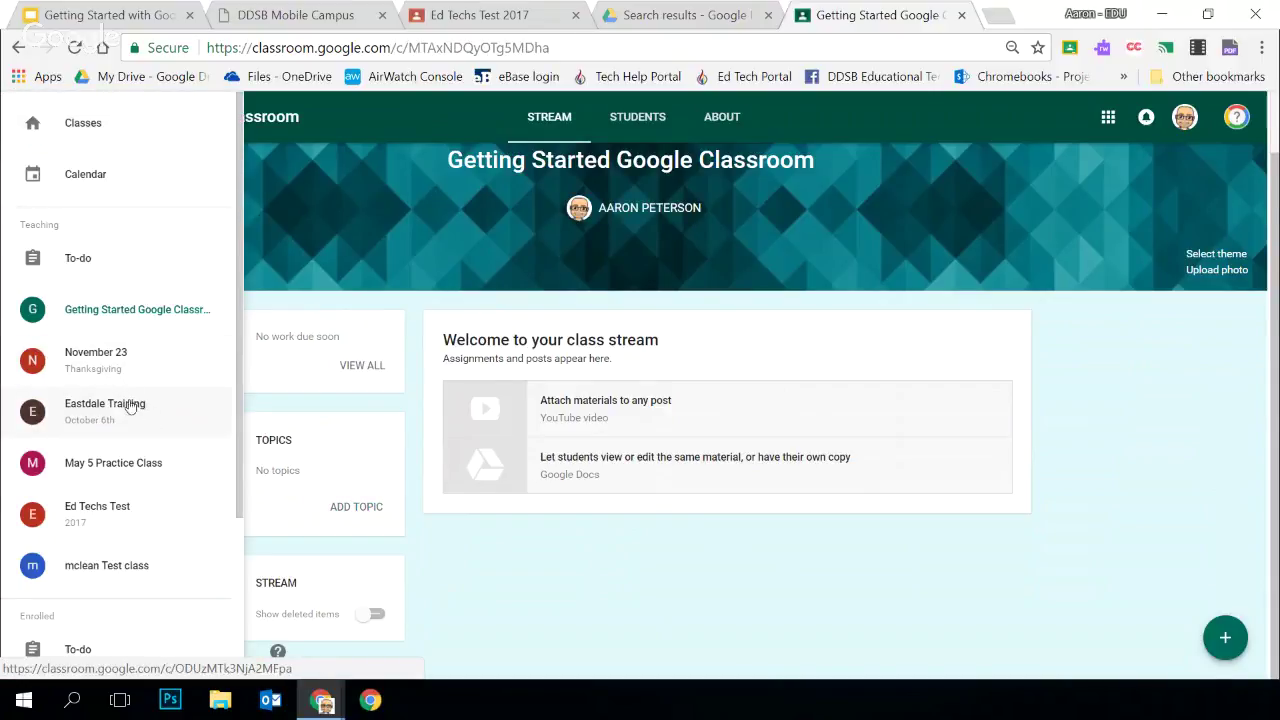
{"action": "left_click", "coordinate": [104, 508]}
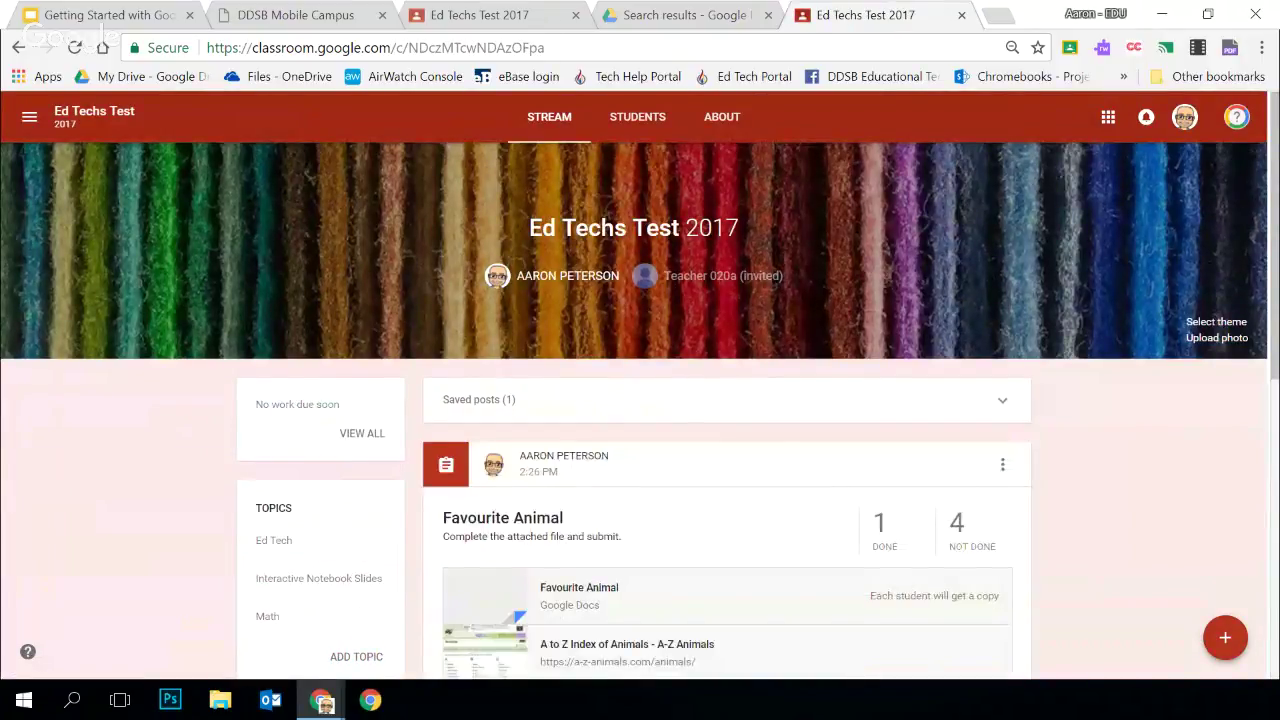
{"action": "left_click", "coordinate": [29, 117]}
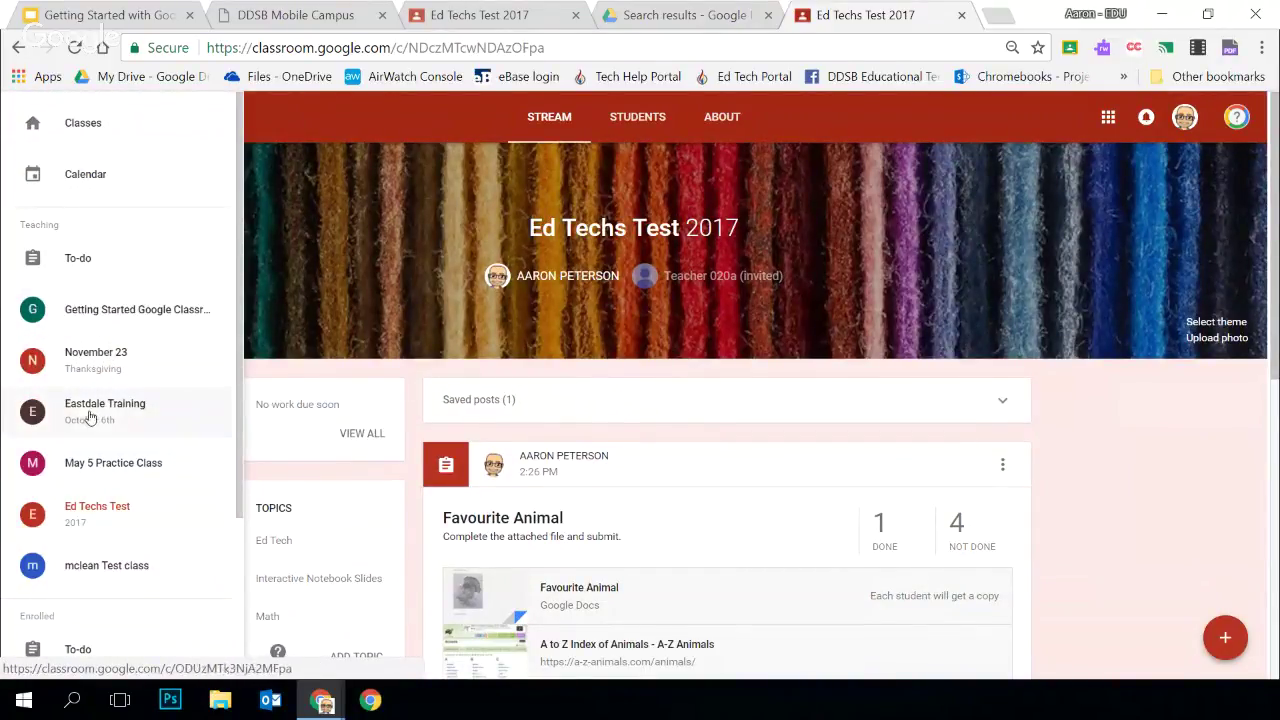
{"action": "left_click", "coordinate": [101, 313]}
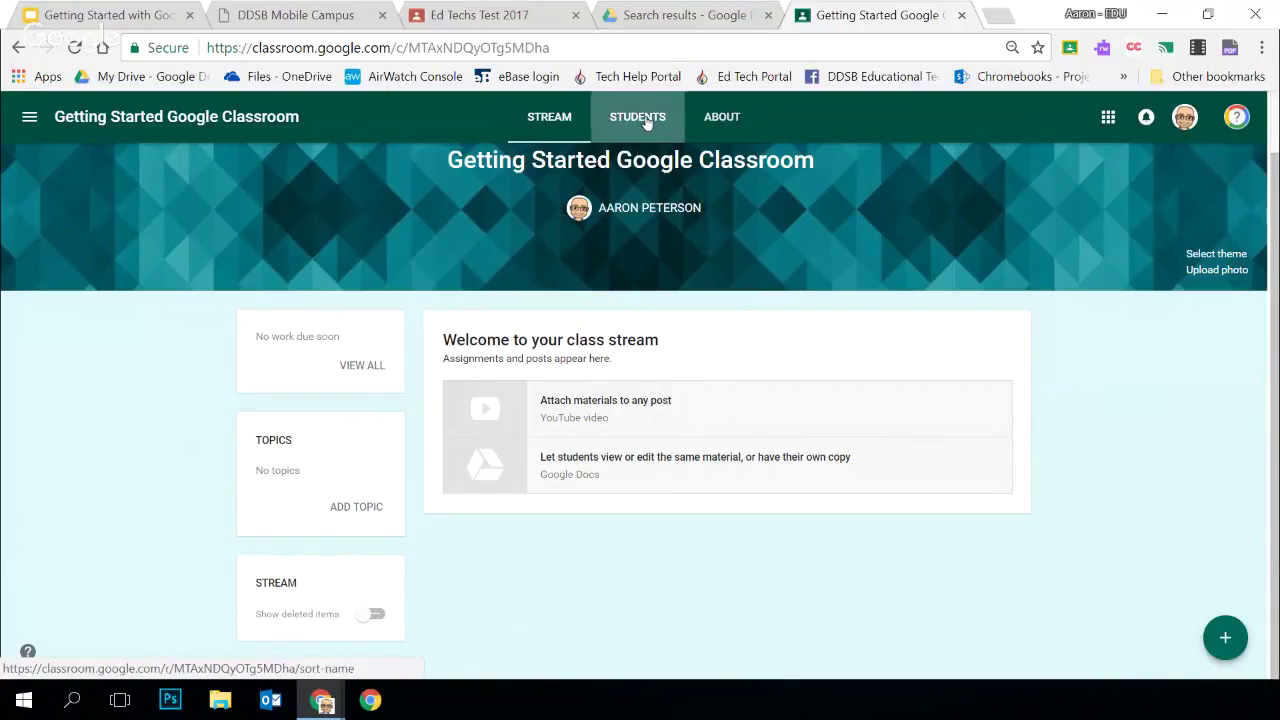
- Compare the Getting Started class's empty student roster with the Ed Techs Test 2017 roster
{"action": "left_click", "coordinate": [647, 120]}
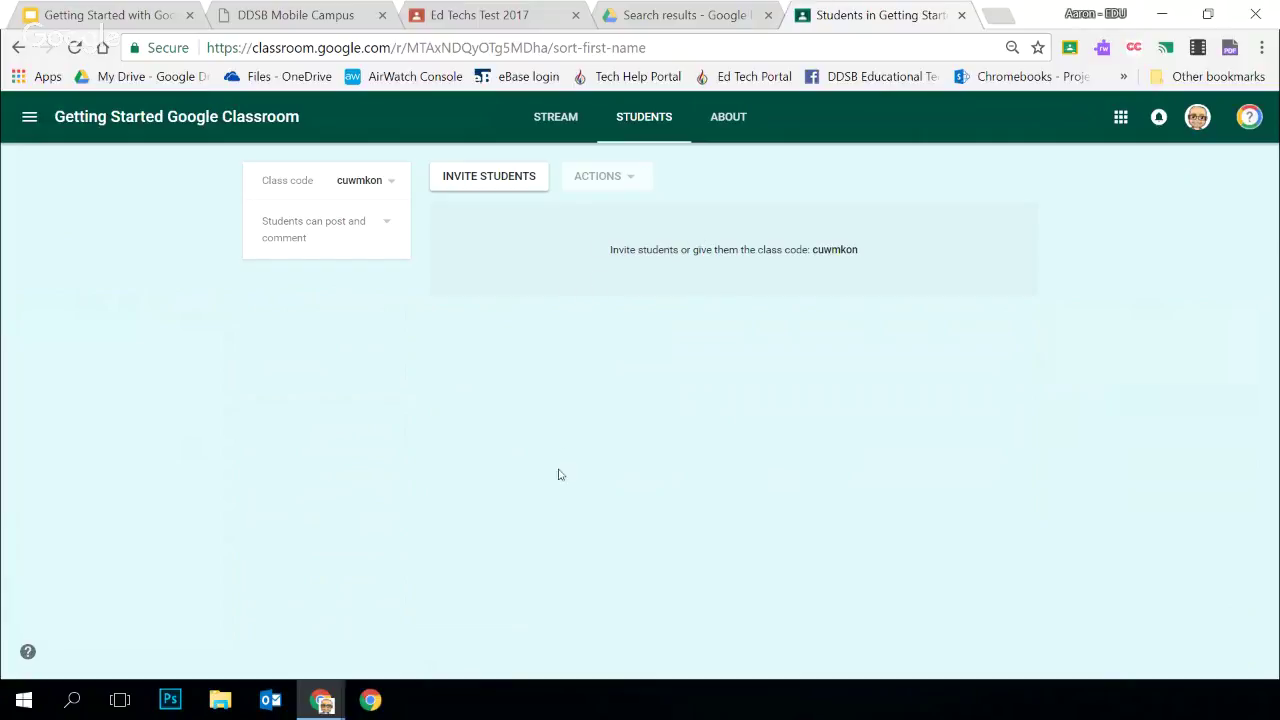
{"action": "left_click", "coordinate": [490, 15]}
{"action": "left_click", "coordinate": [638, 117]}
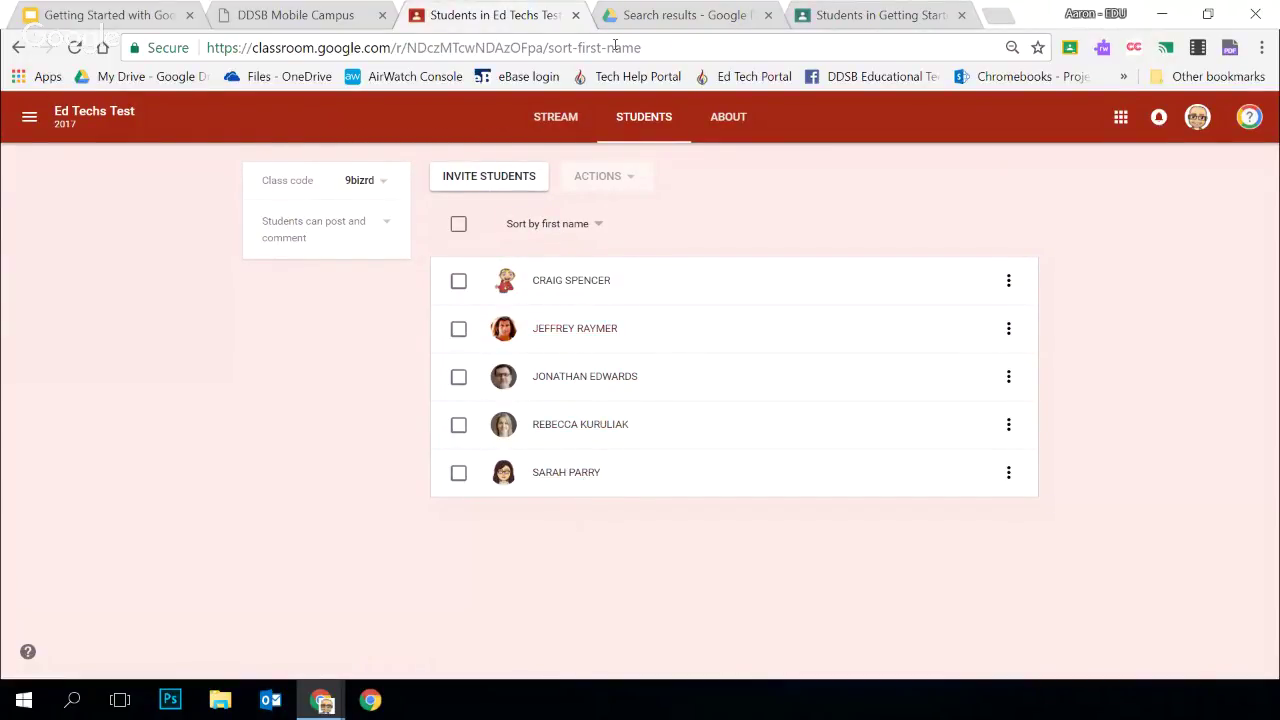
{"action": "left_click", "coordinate": [855, 14]}
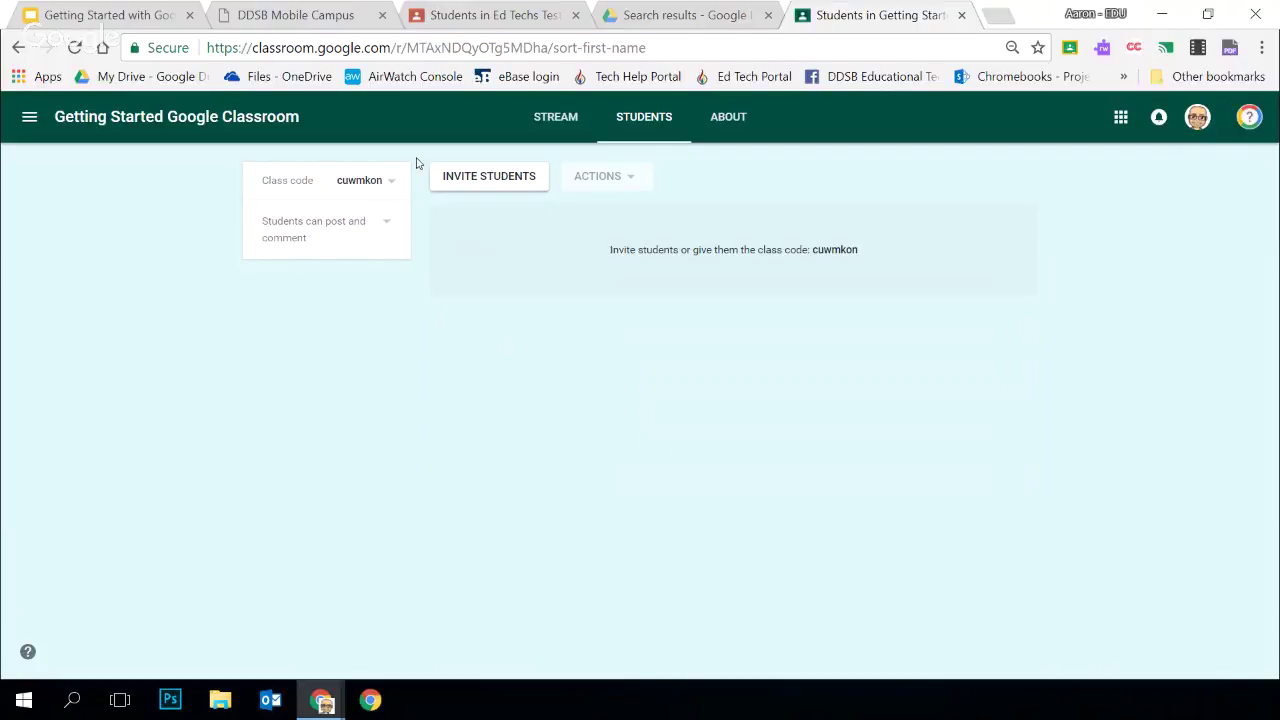
- Invite one student to the class by searching their name and picking the first match
{"action": "left_click", "coordinate": [481, 186]}
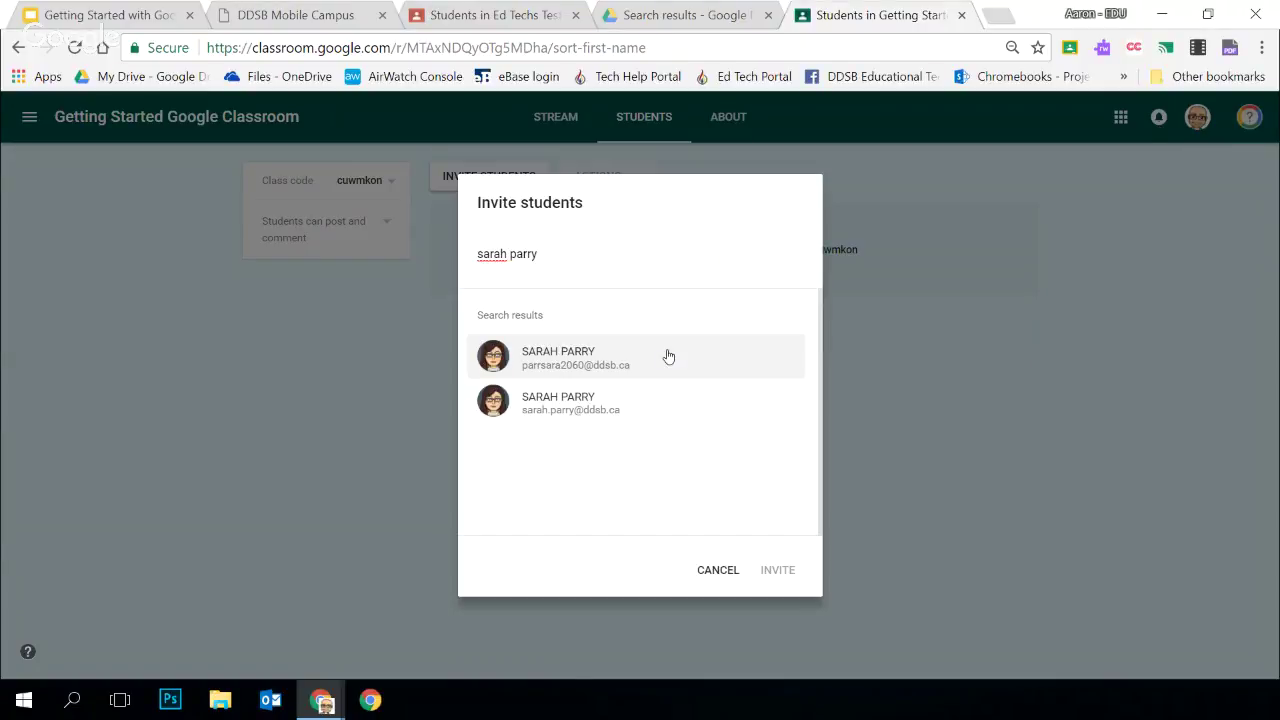
{"action": "left_click", "coordinate": [668, 357]}
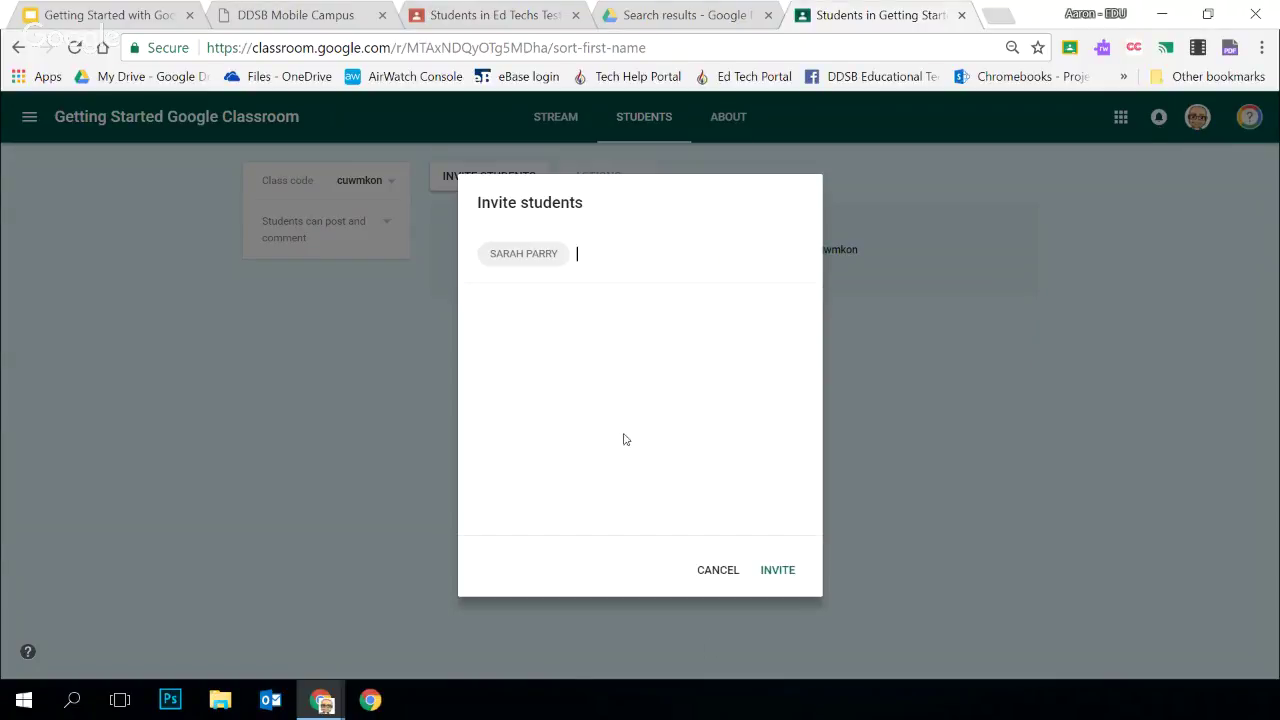
{"action": "left_click", "coordinate": [778, 571]}
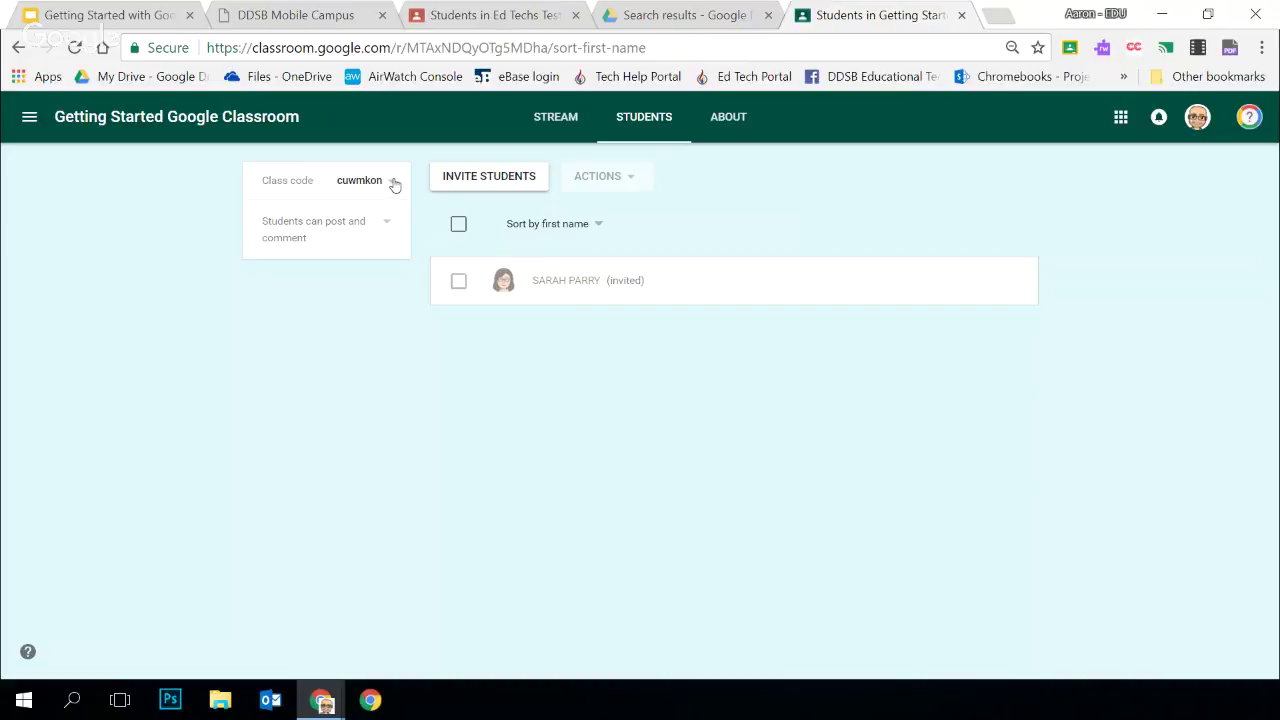
- Display the class code full screen for students to join, then close it
{"action": "left_click", "coordinate": [394, 184]}
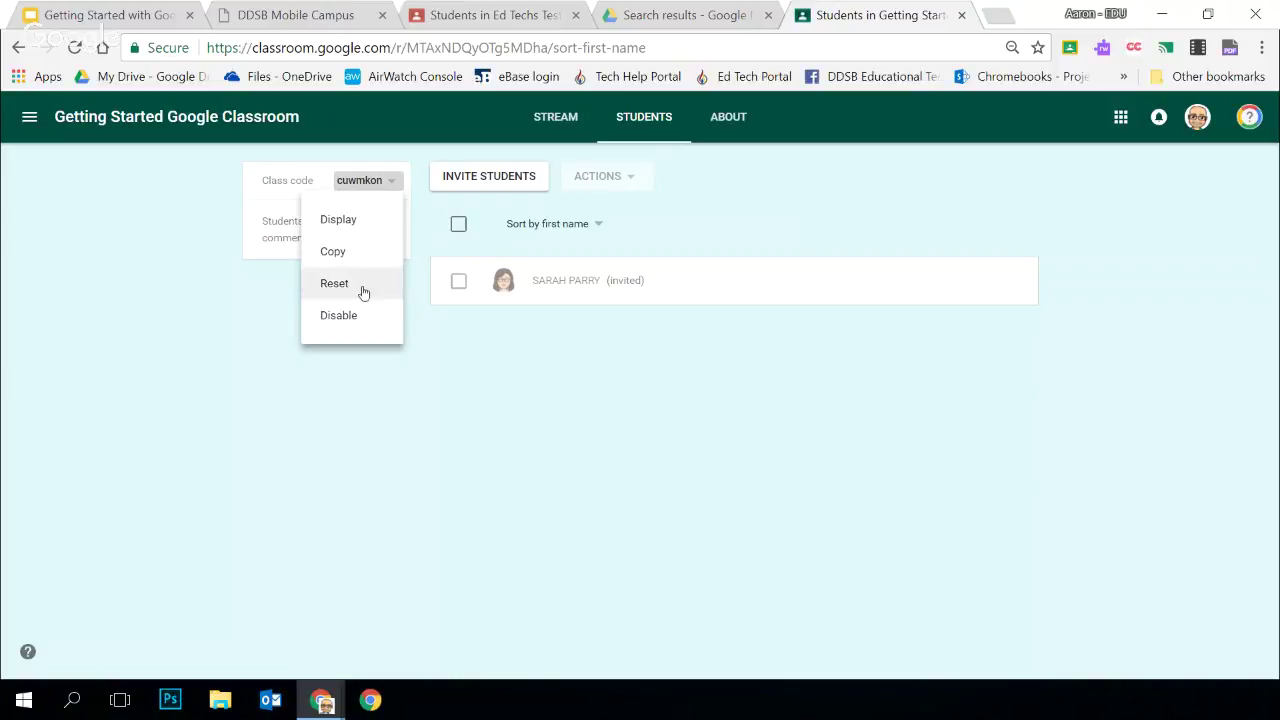
{"action": "left_click", "coordinate": [341, 222]}
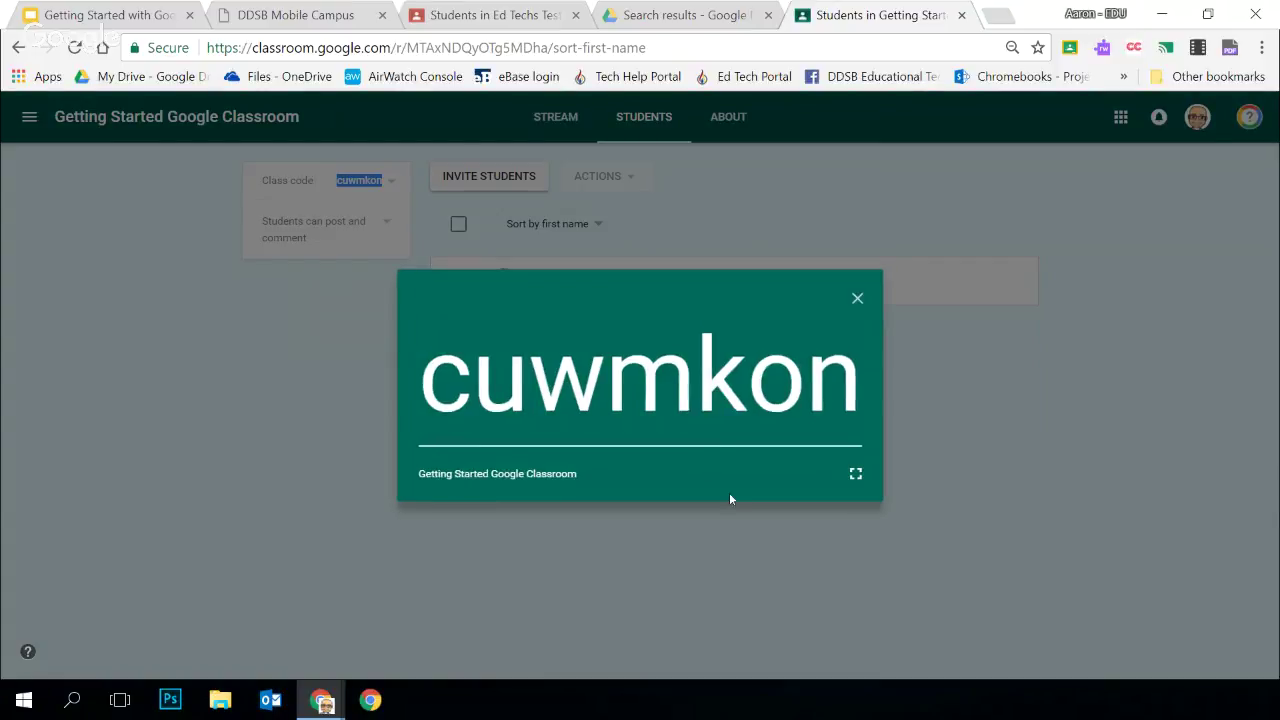
{"action": "left_click", "coordinate": [856, 478]}
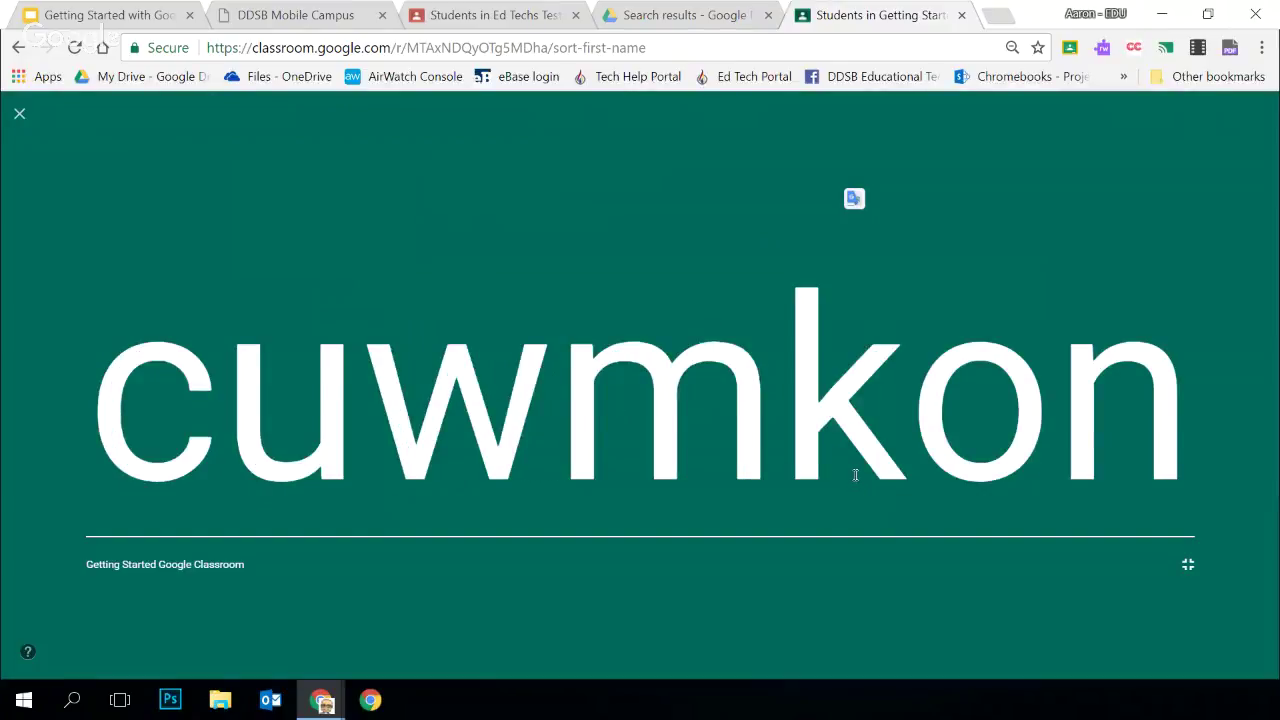
{"action": "left_click", "coordinate": [20, 115]}
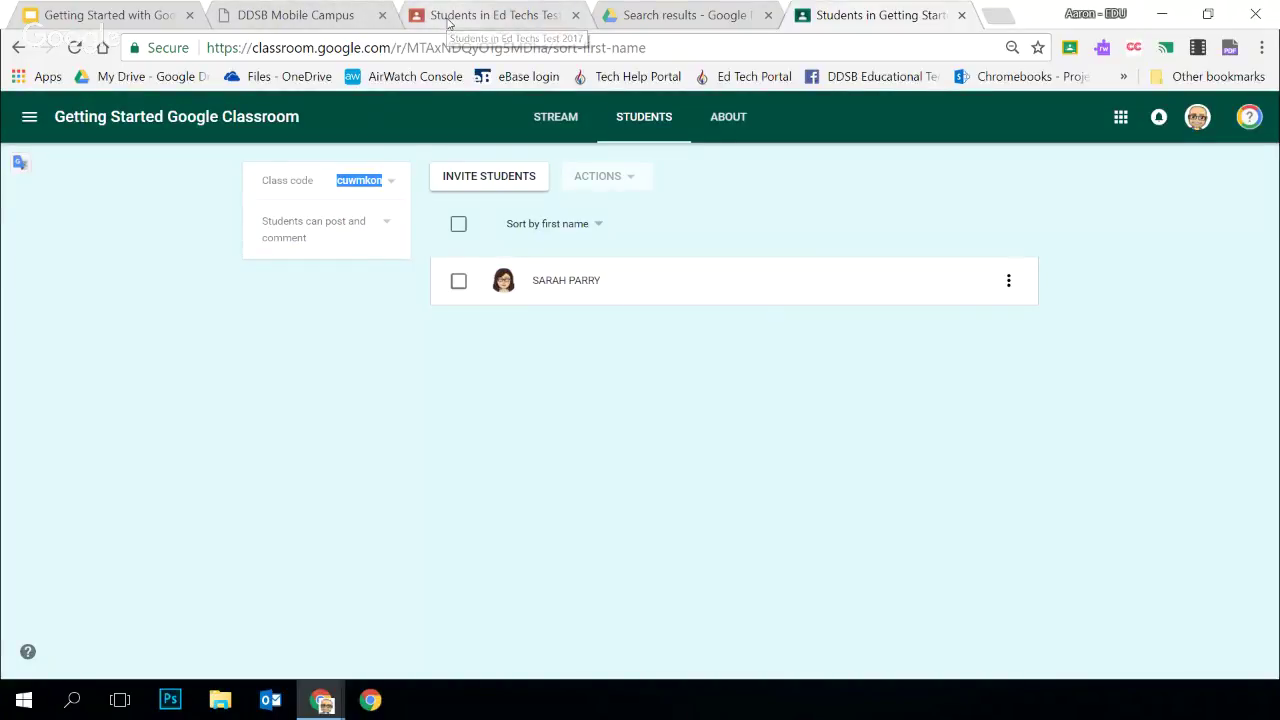
{"action": "key", "text": "ctrl+t"}
- Load the Google Classroom home in a new tab, show the Join class form, then return to the roster
{"action": "type", "text": "classroom.google.com"}
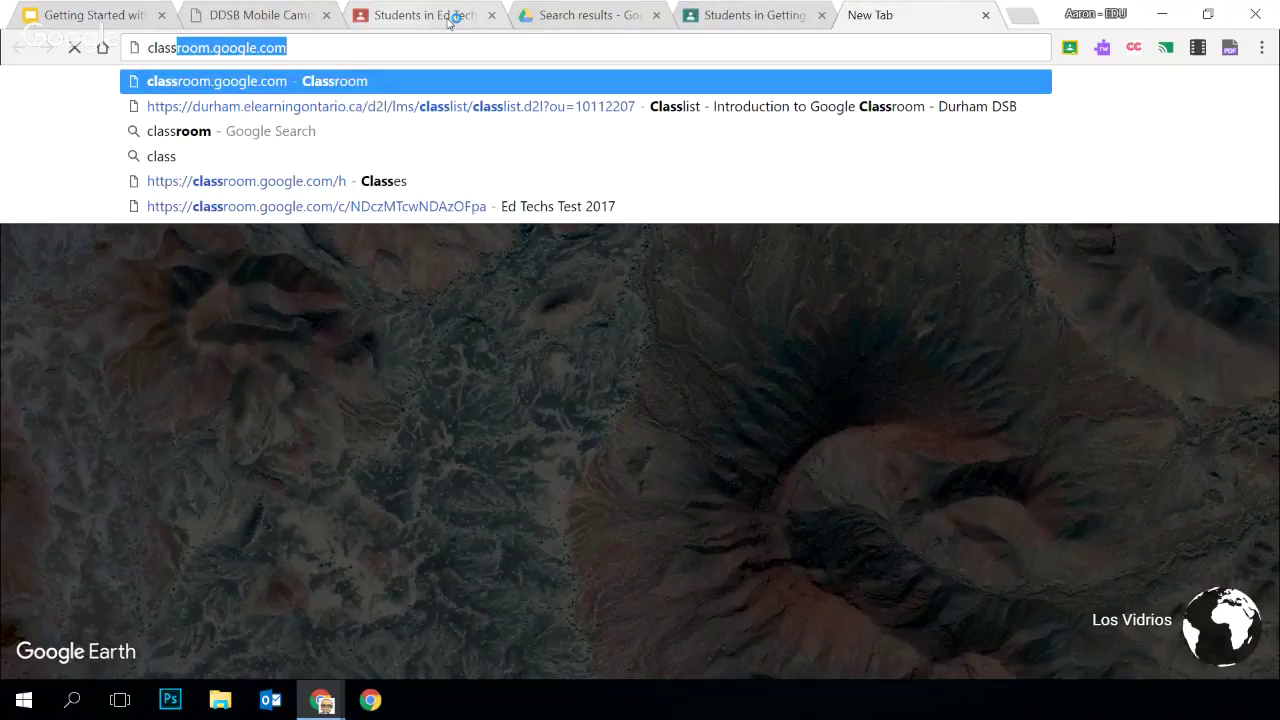
{"action": "key", "text": "Return"}
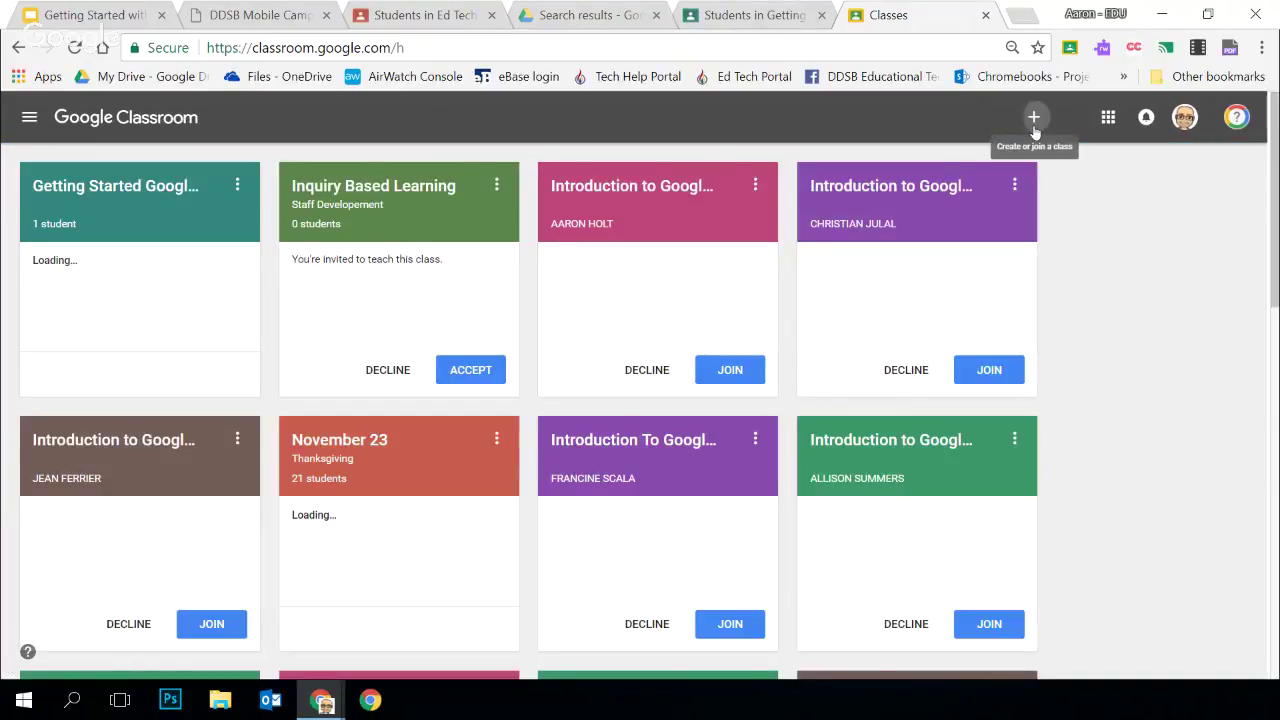
{"action": "left_click", "coordinate": [1034, 120]}
{"action": "left_click", "coordinate": [1000, 163]}
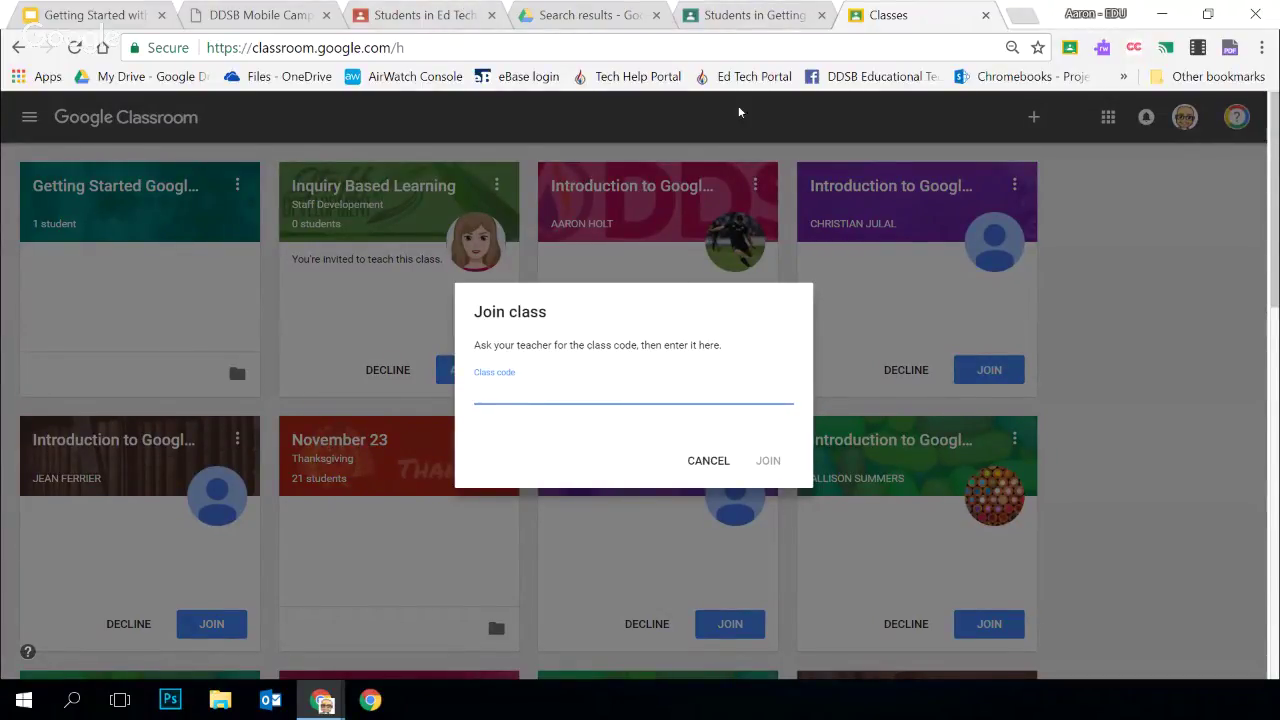
{"action": "left_click", "coordinate": [745, 16]}
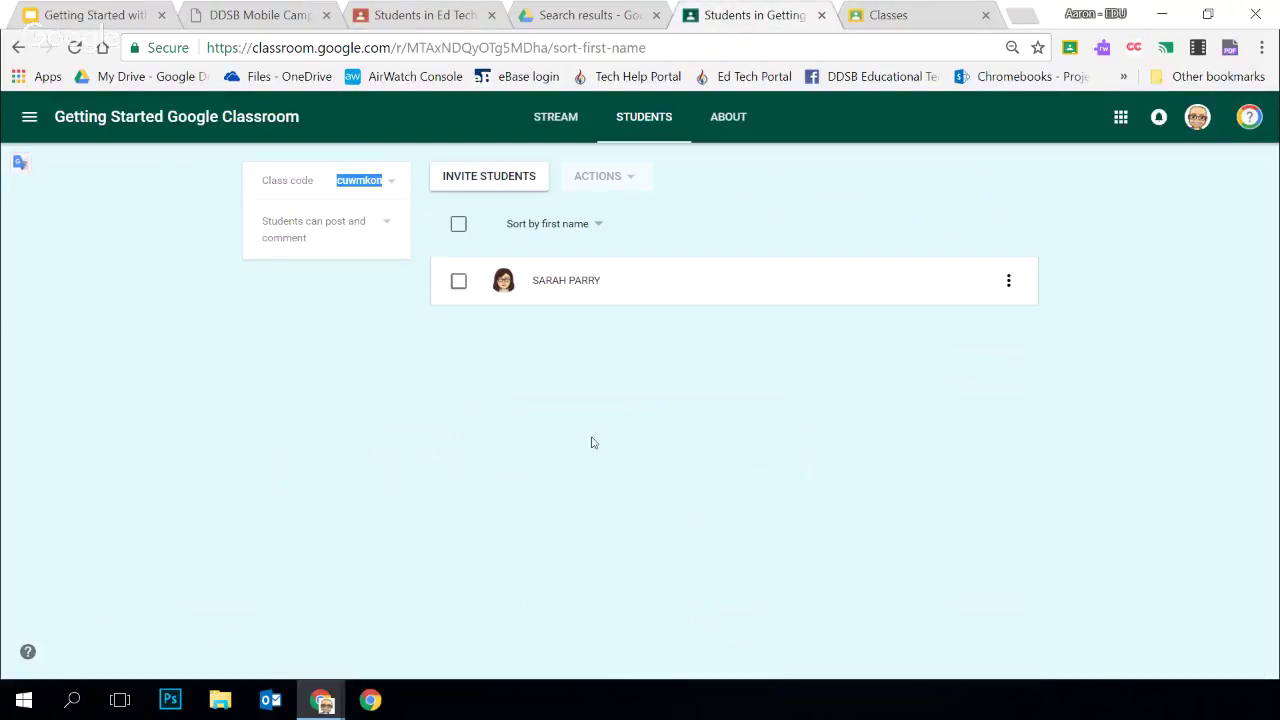
- Try the stream permission options, finally leaving 'Students can only comment' selected
{"action": "left_click", "coordinate": [393, 228]}
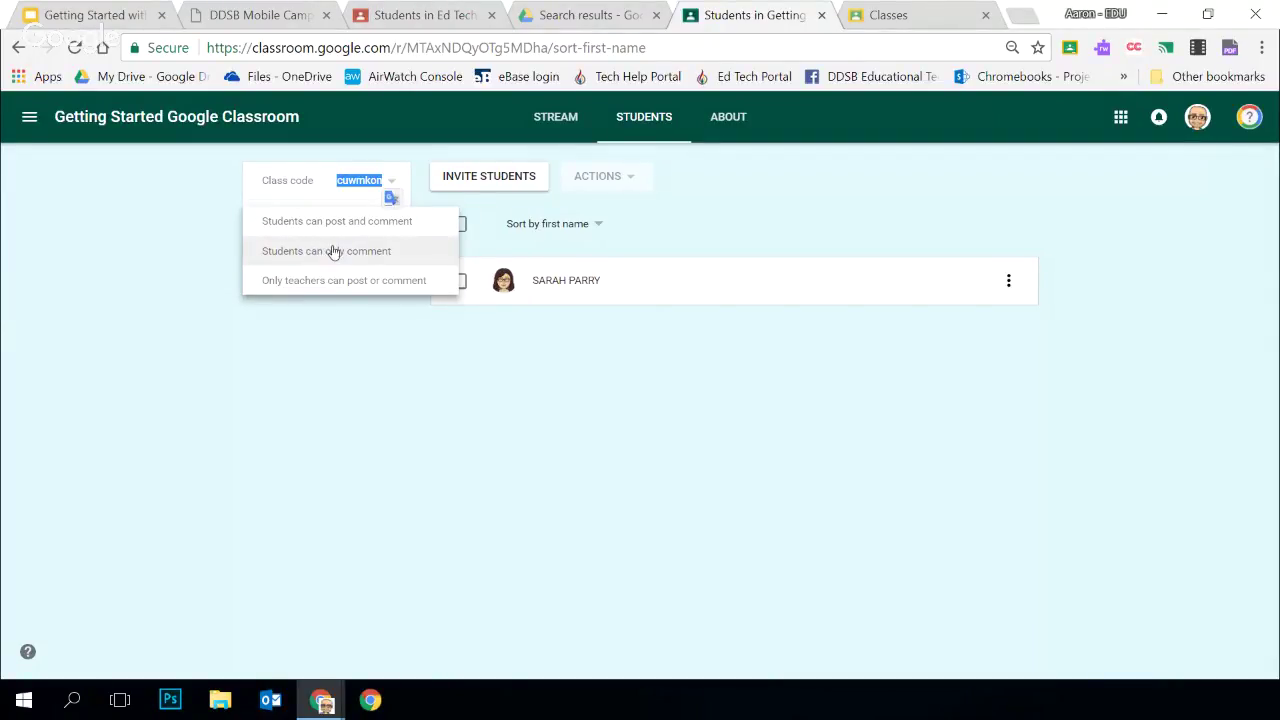
{"action": "left_click", "coordinate": [403, 254]}
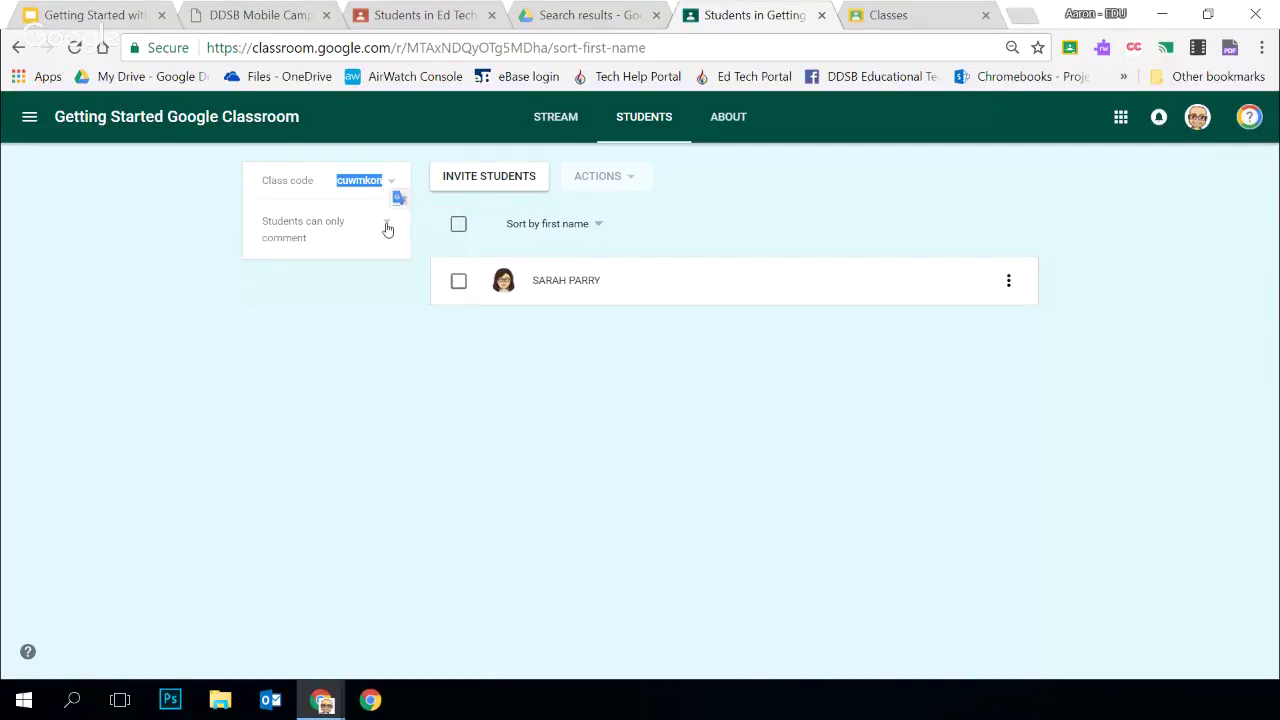
{"action": "left_click", "coordinate": [388, 229]}
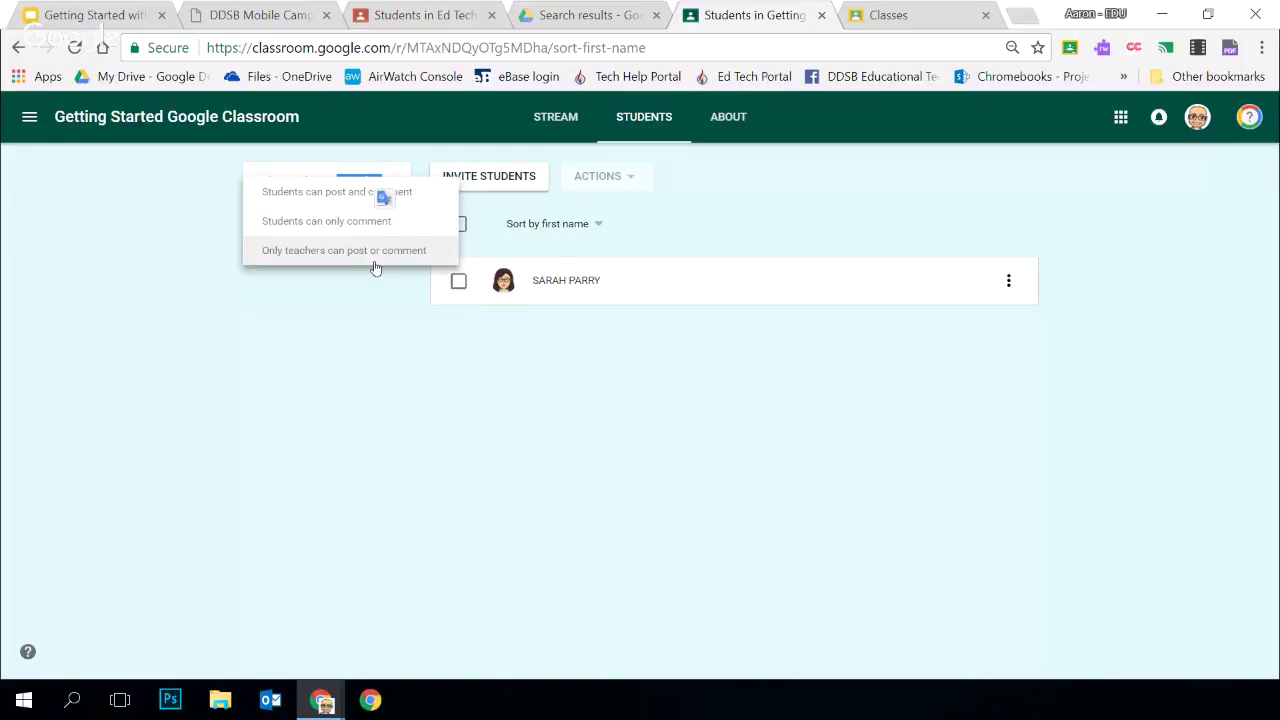
{"action": "left_click", "coordinate": [346, 254]}
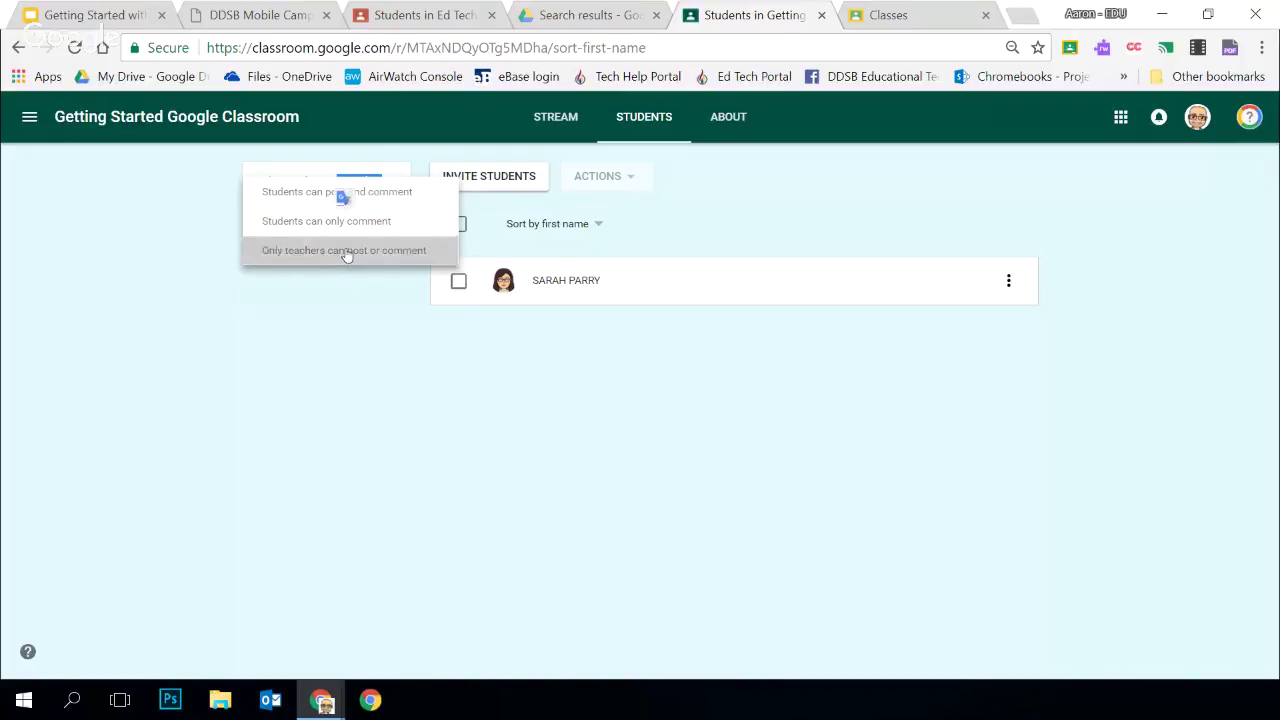
{"action": "left_click", "coordinate": [386, 222]}
{"action": "left_click", "coordinate": [314, 195]}
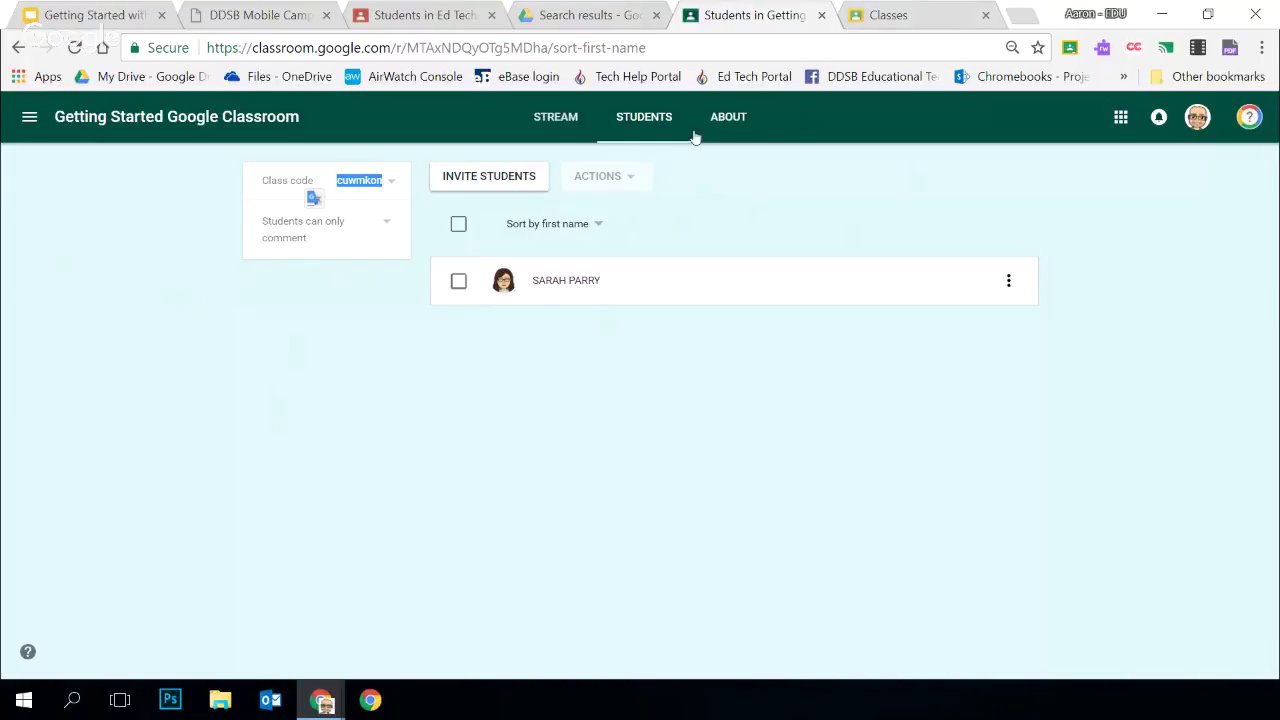
- Open the class About page and invite a co-teacher found by name search
{"action": "left_click", "coordinate": [738, 122]}
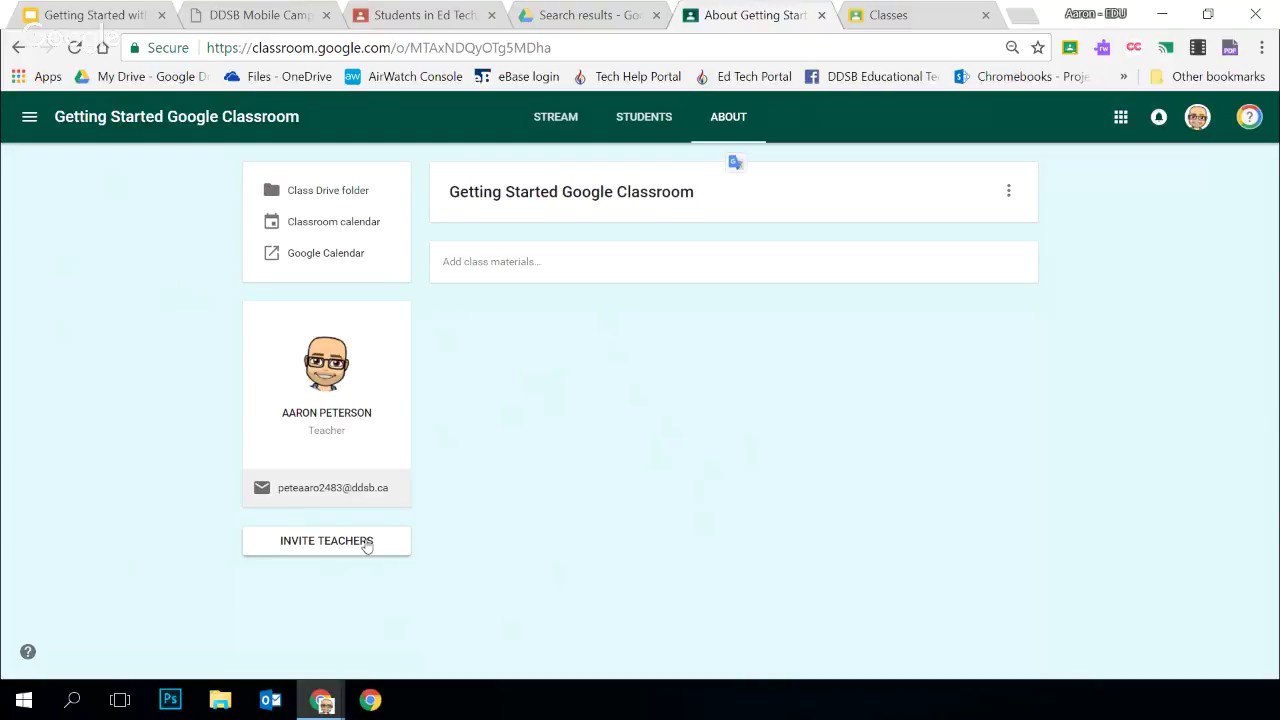
{"action": "left_click", "coordinate": [367, 546]}
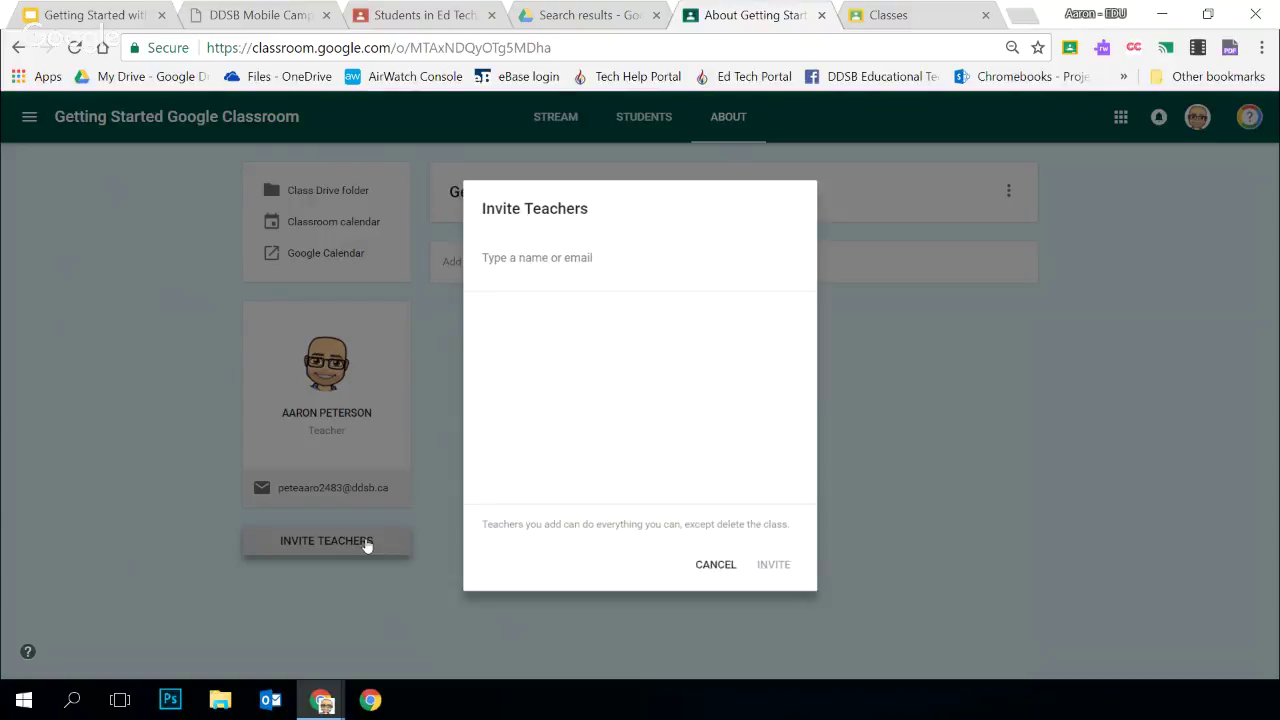
{"action": "left_click", "coordinate": [615, 248]}
{"action": "type", "text": "jeffrey"}
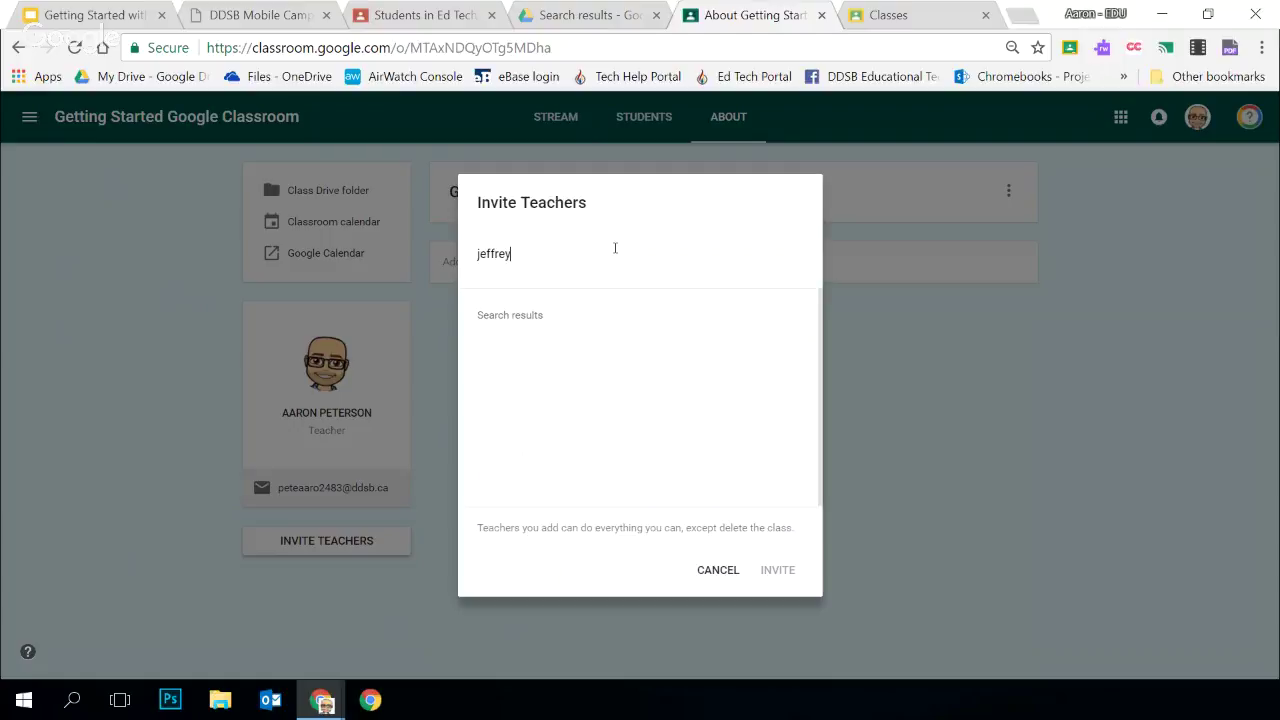
{"action": "left_click", "coordinate": [597, 453]}
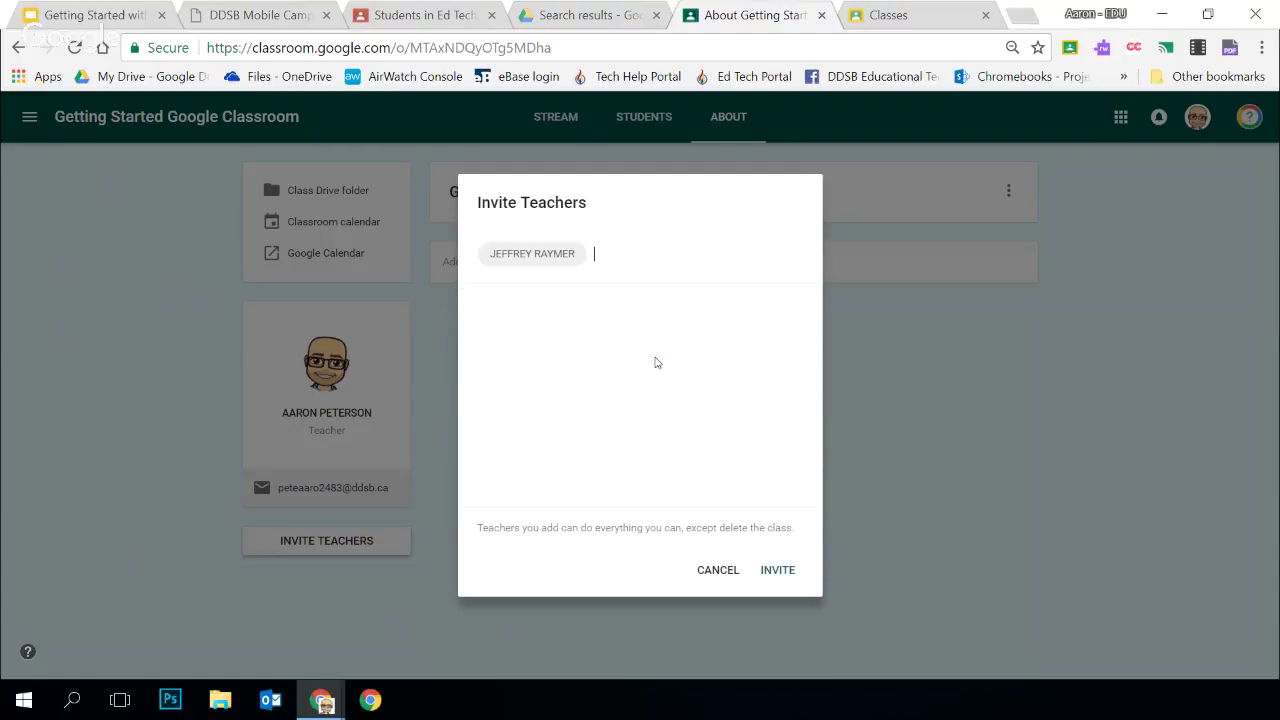
{"action": "left_click", "coordinate": [772, 577]}
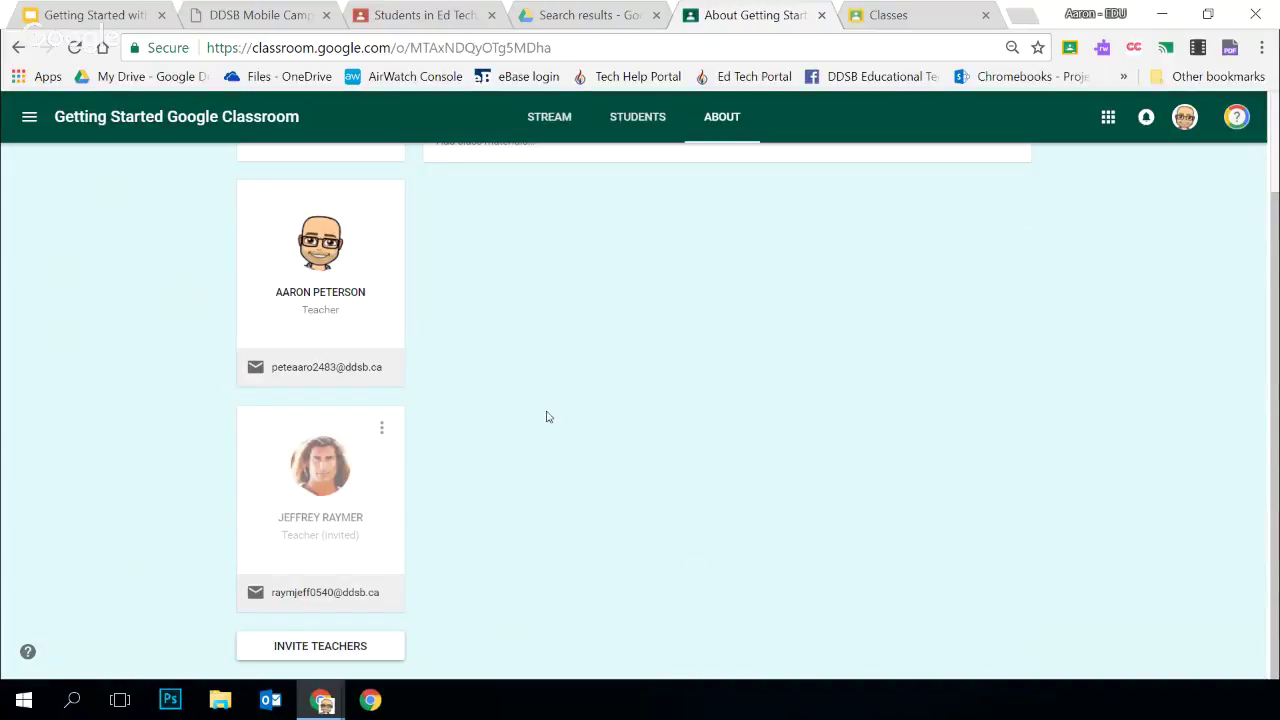
- Remove the invited co-teacher from the class
{"action": "left_click", "coordinate": [382, 430]}
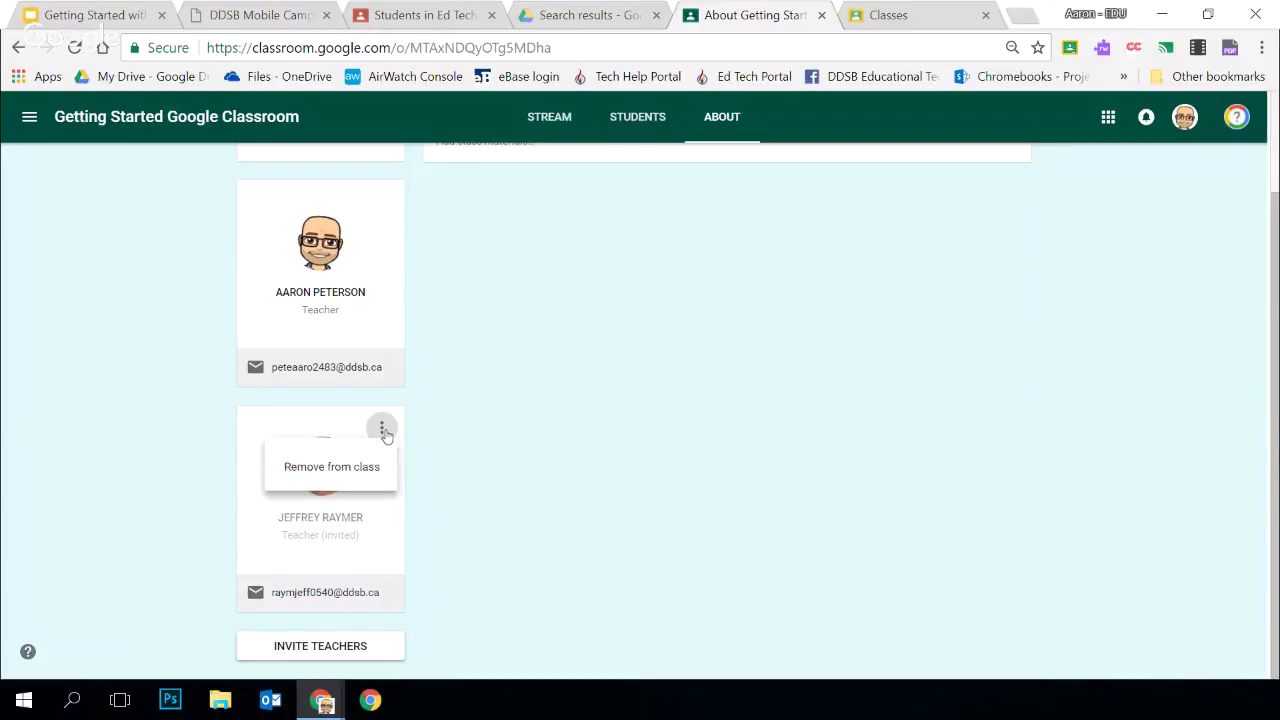
{"action": "left_click", "coordinate": [315, 474]}
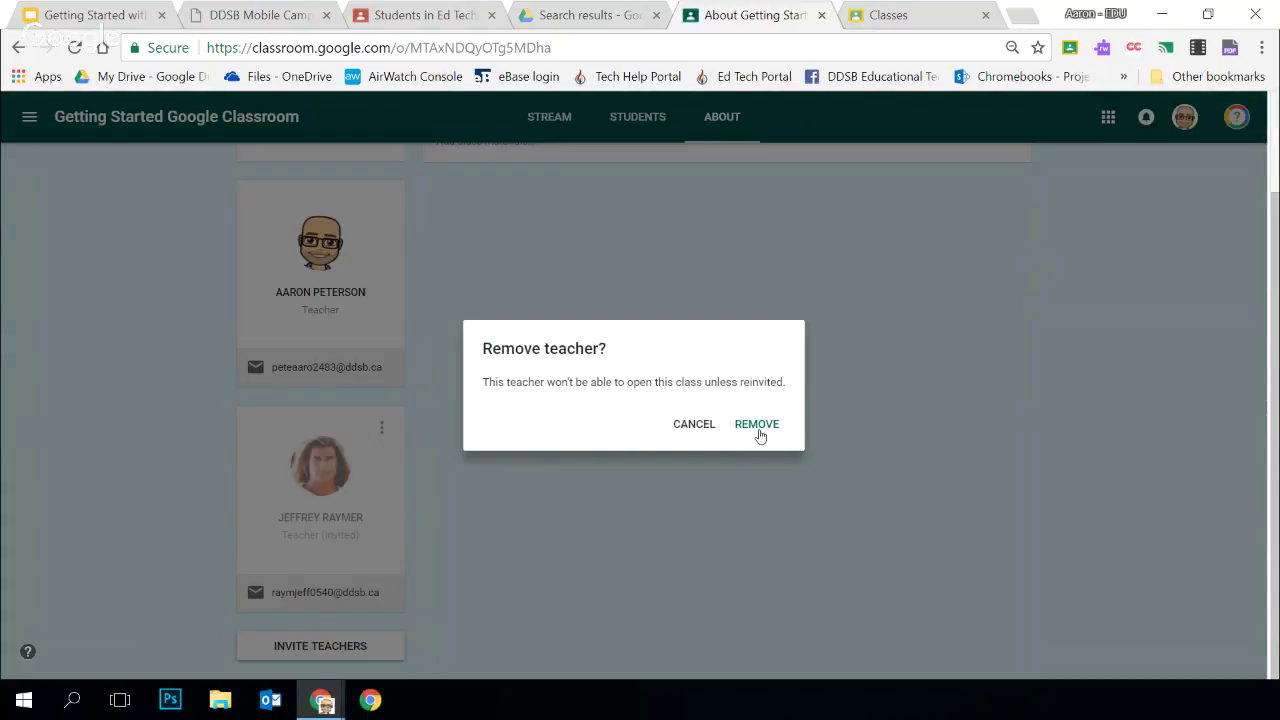
{"action": "left_click", "coordinate": [758, 428]}
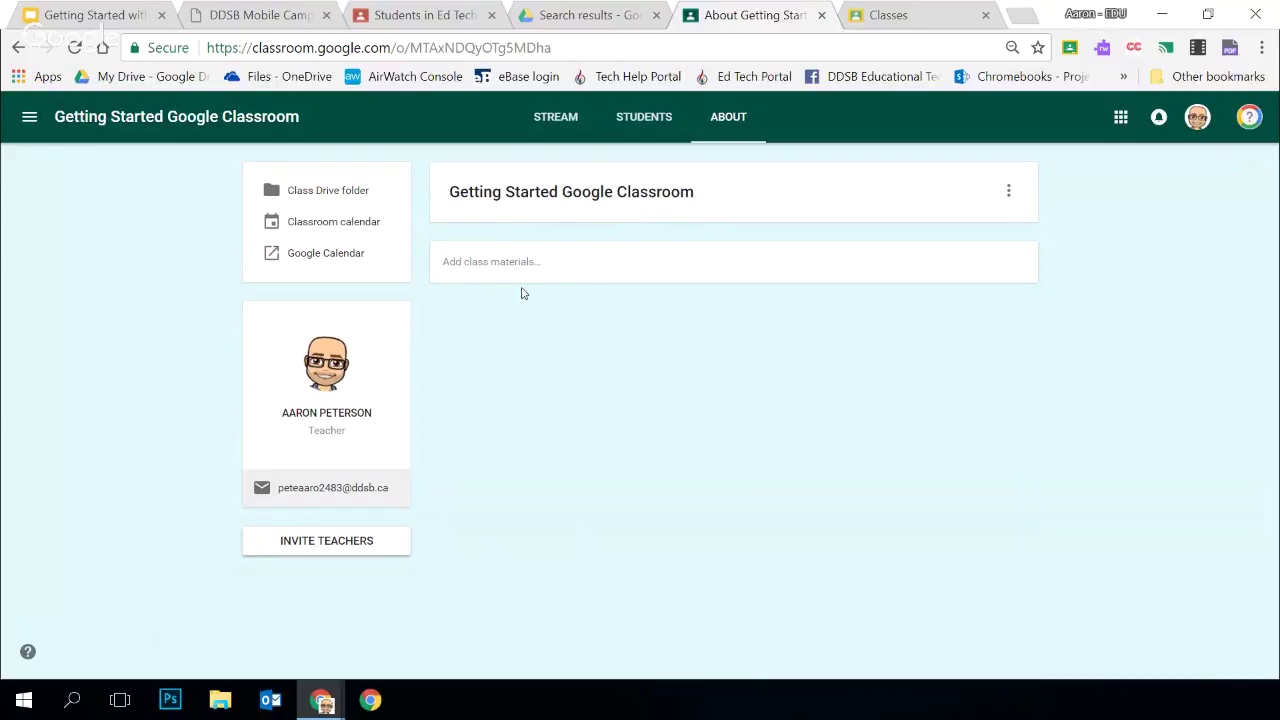
- Start a new class material, opening and closing the file and Drive pickers without attaching anything
{"action": "left_click", "coordinate": [497, 268]}
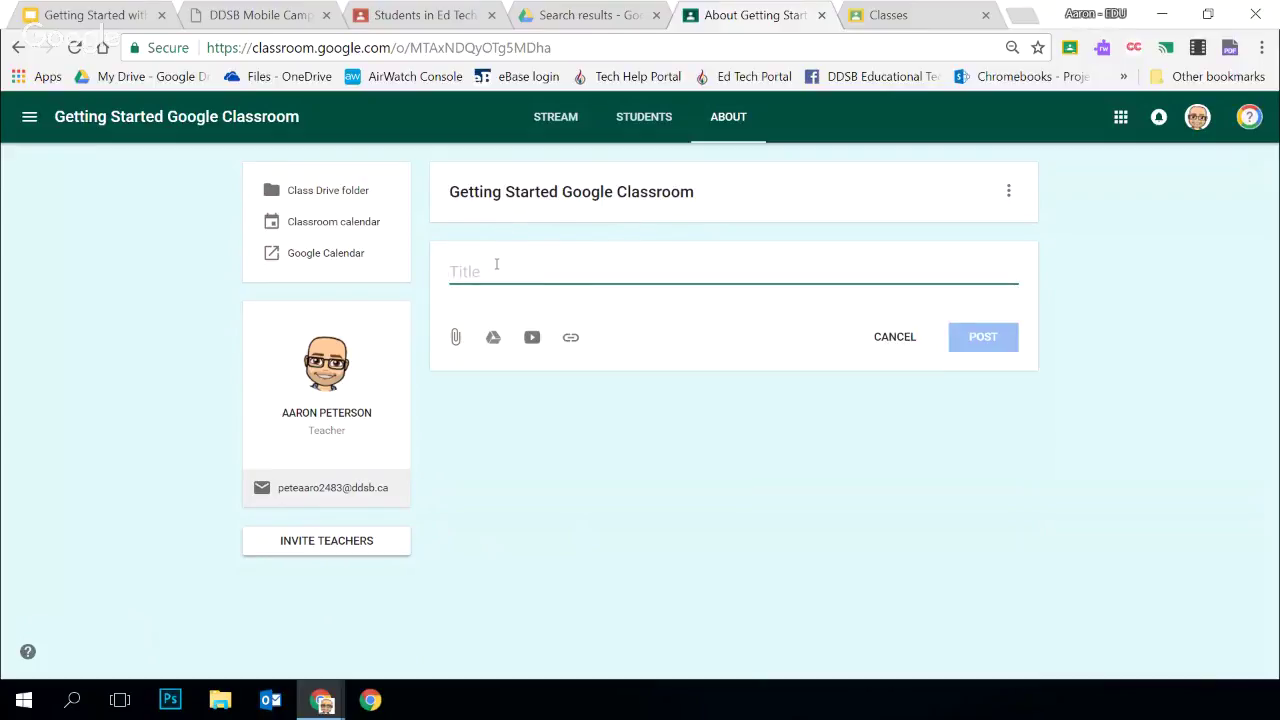
{"action": "left_click", "coordinate": [565, 497]}
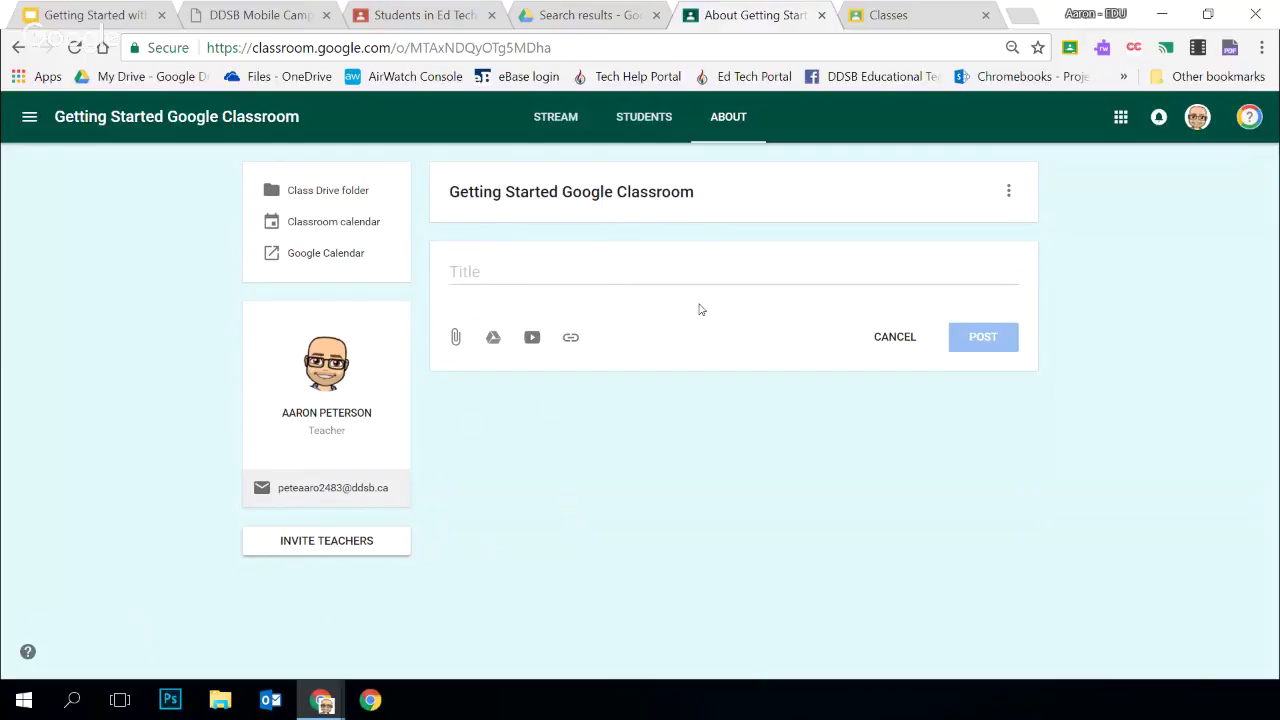
{"action": "left_click", "coordinate": [499, 270]}
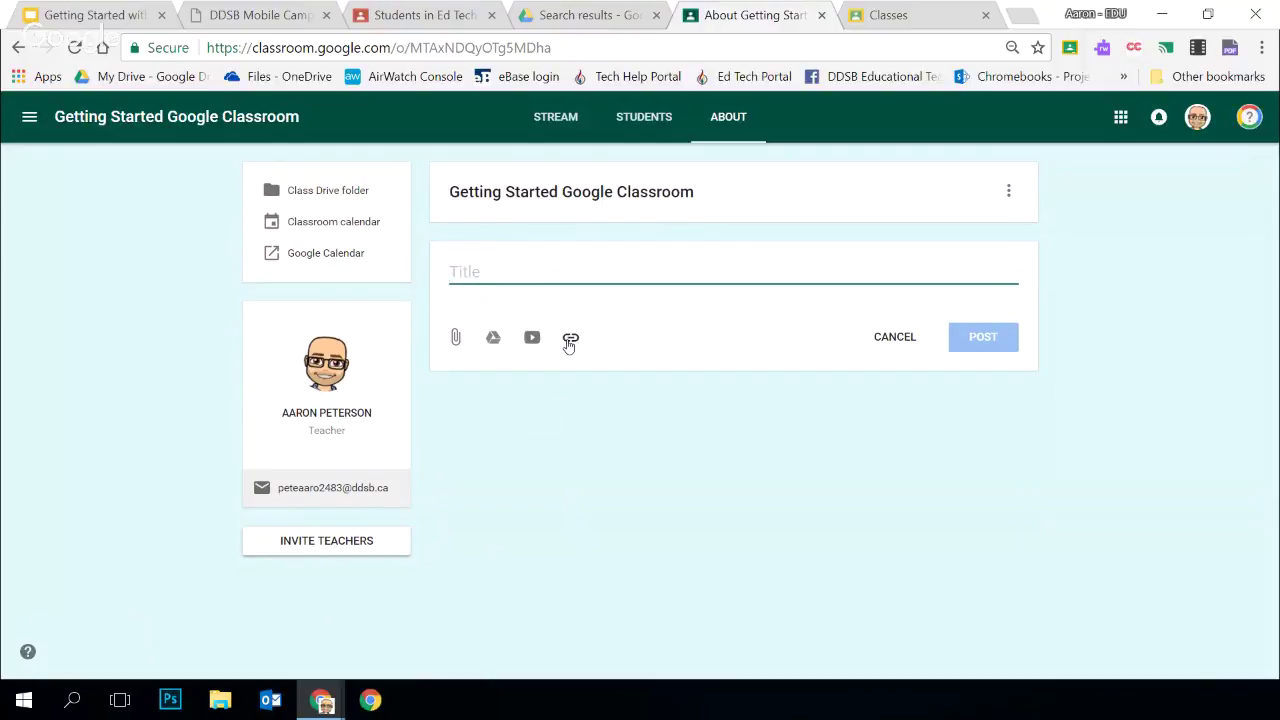
{"action": "left_click", "coordinate": [453, 345]}
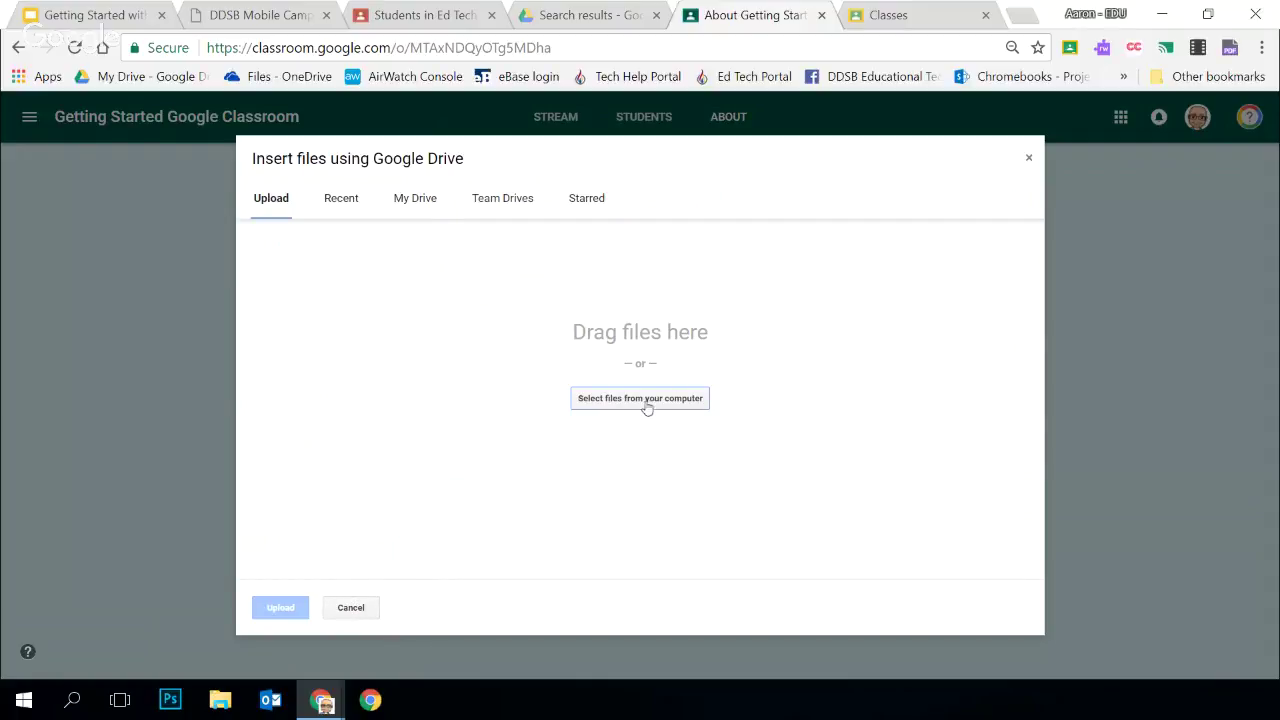
{"action": "left_click", "coordinate": [365, 612]}
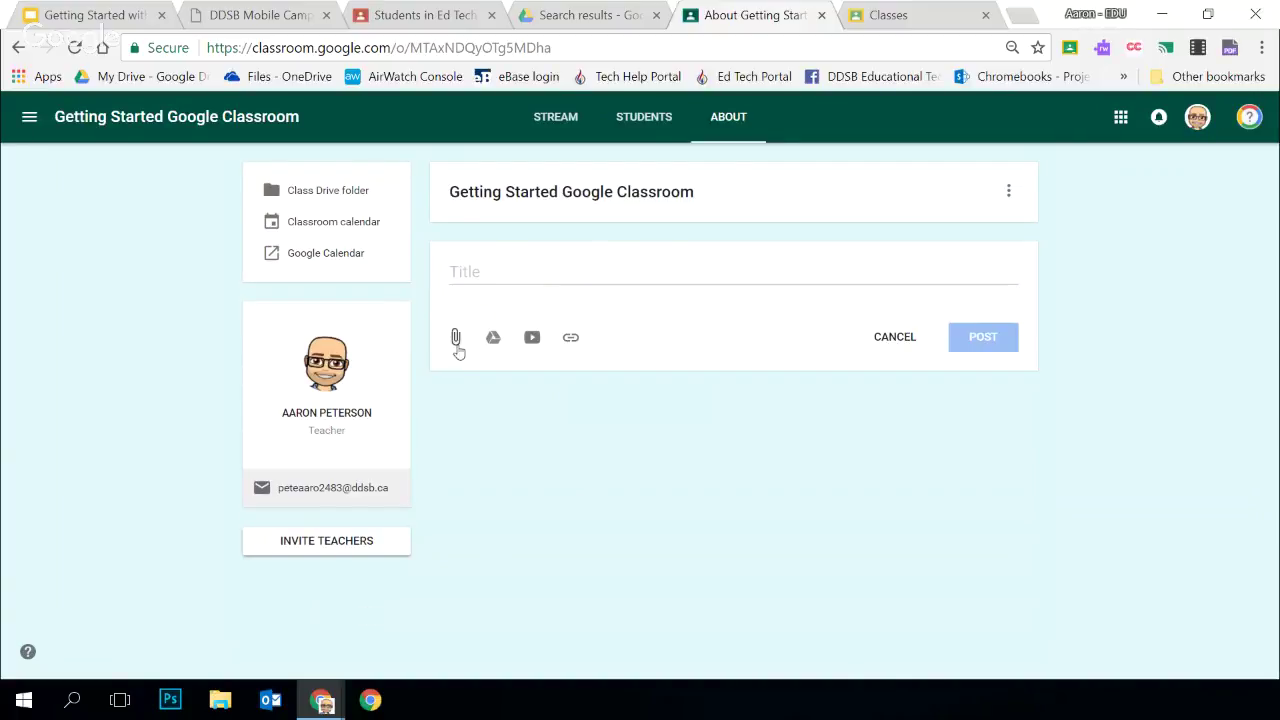
{"action": "left_click", "coordinate": [494, 348]}
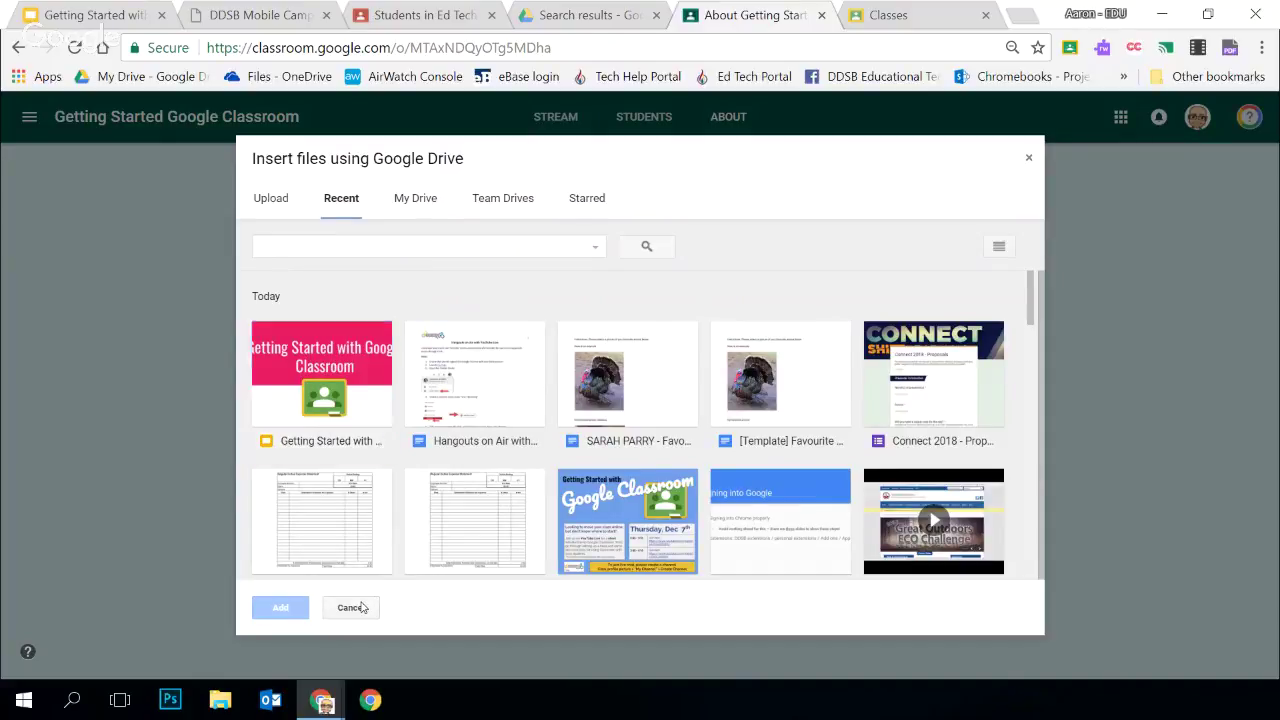
{"action": "left_click", "coordinate": [363, 607]}
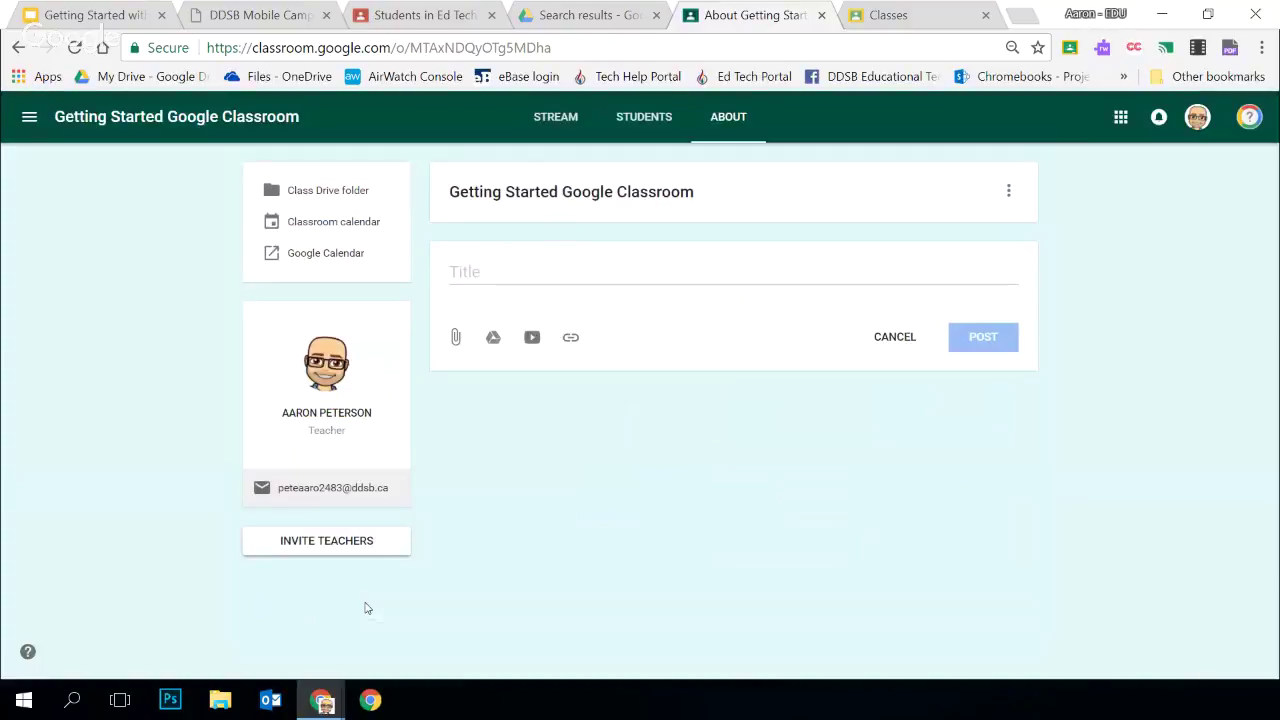
- Search YouTube for 'math' and attach '23 Fascinating Math Tricks That Will Make You Math Guru'
{"action": "left_click", "coordinate": [529, 342]}
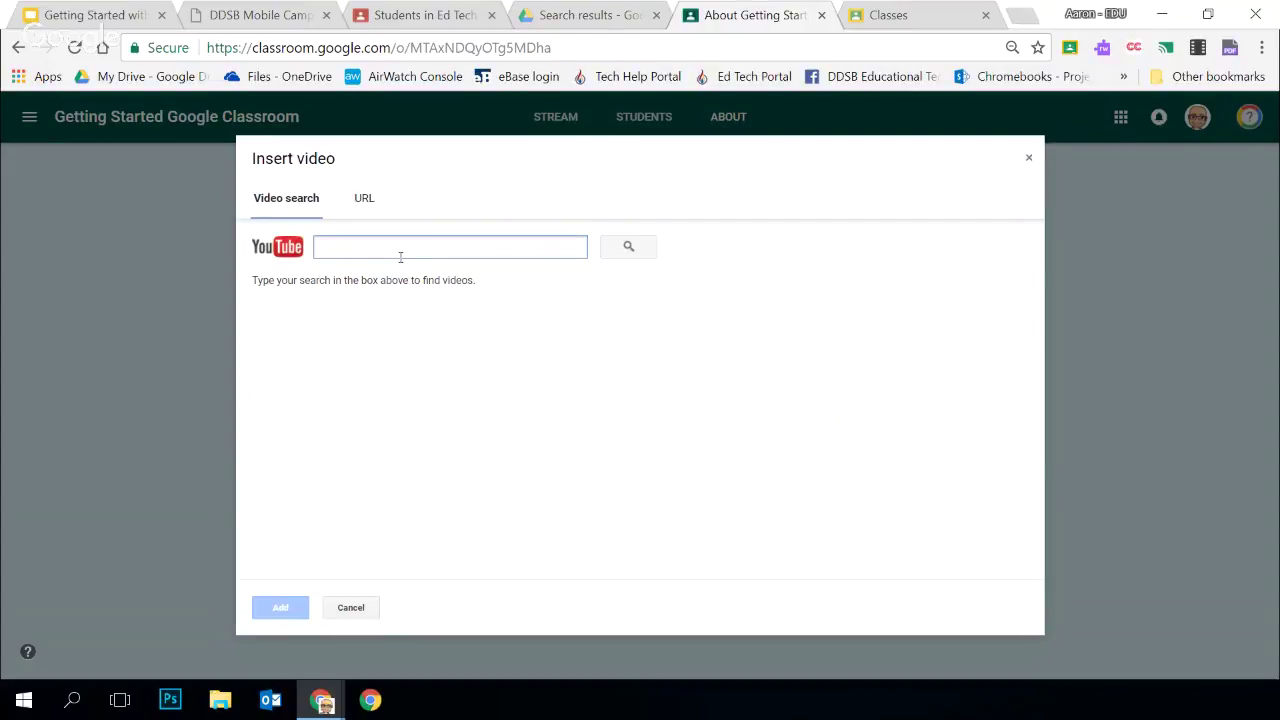
{"action": "type", "text": "math"}
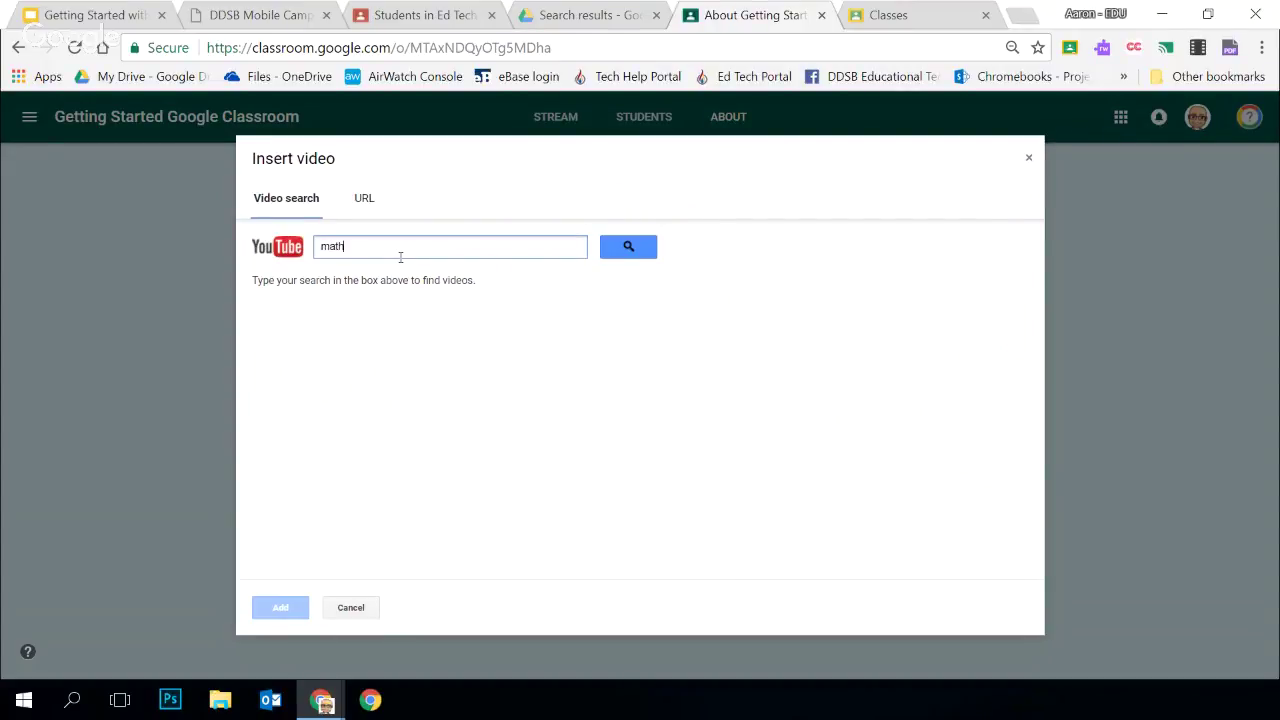
{"action": "key", "text": "Return"}
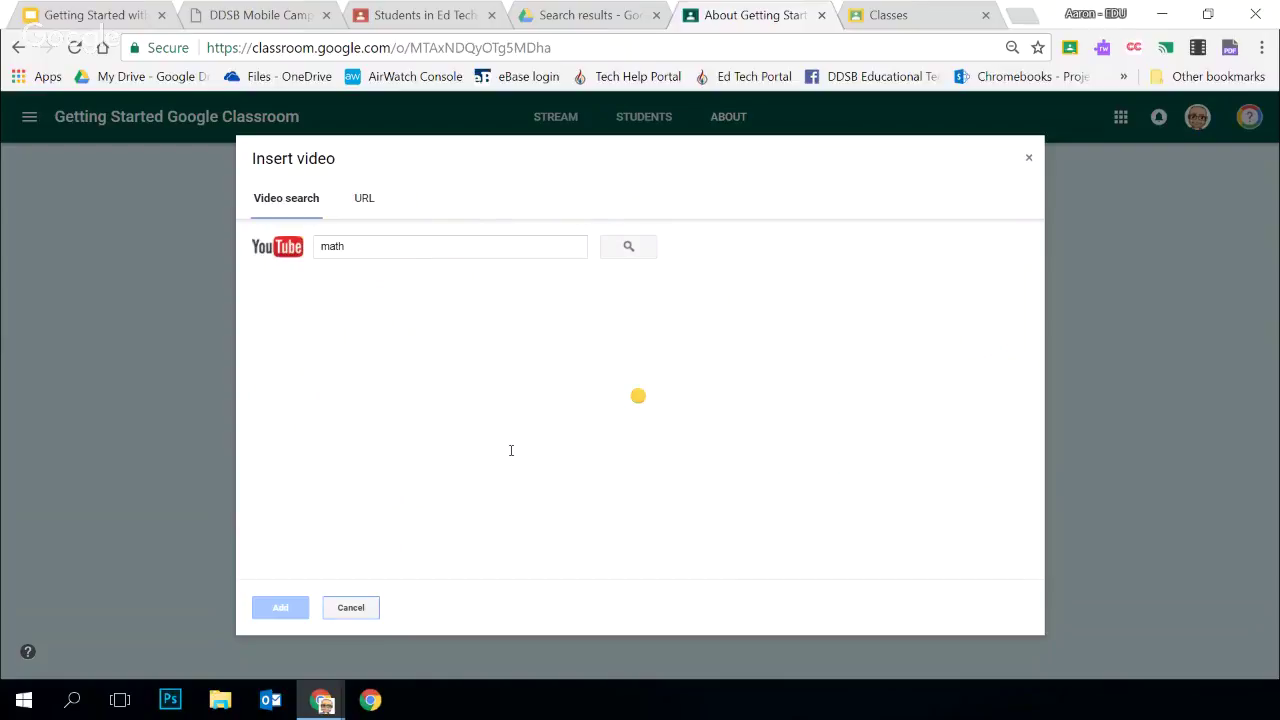
{"action": "left_click", "coordinate": [430, 393]}
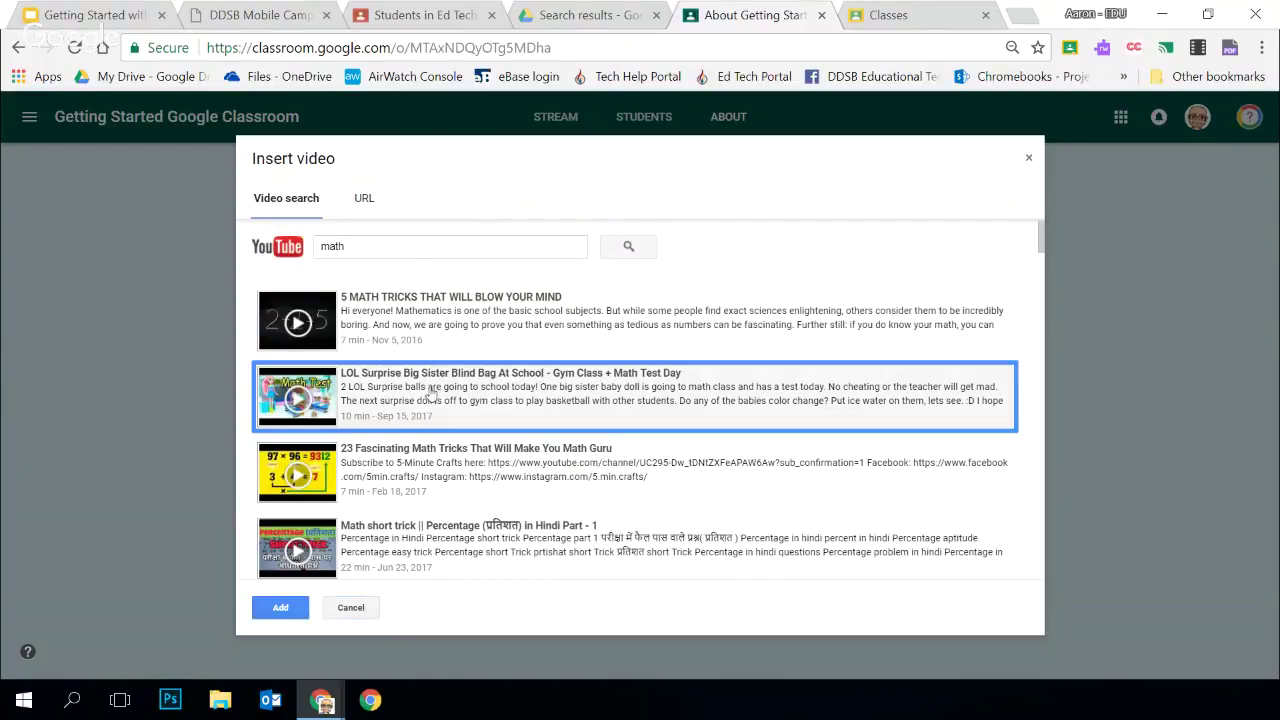
{"action": "left_click", "coordinate": [437, 488]}
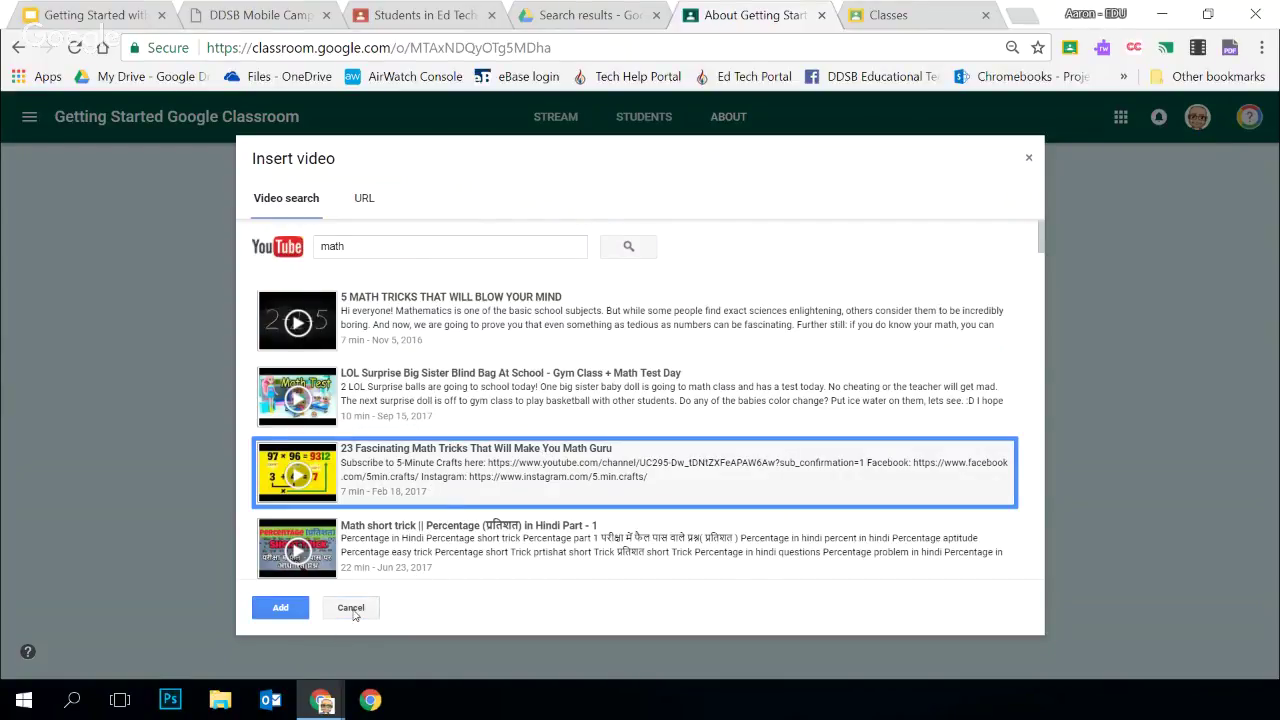
{"action": "left_click", "coordinate": [284, 609]}
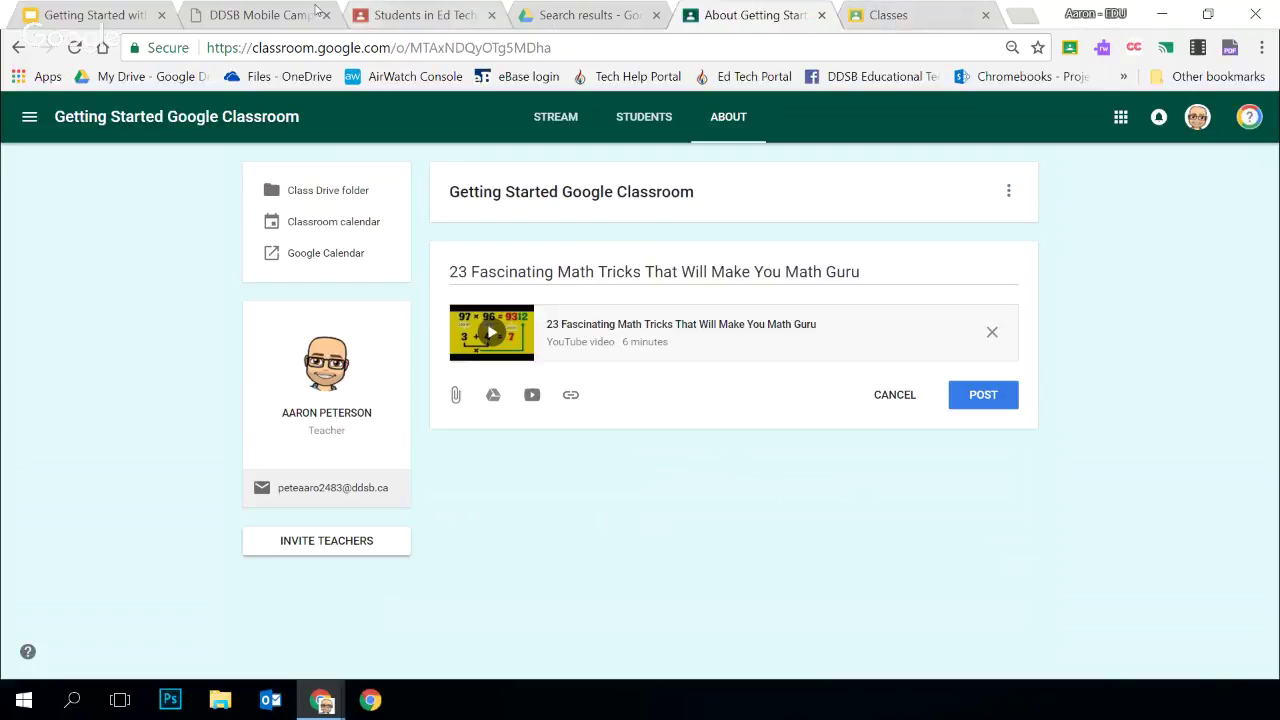
- Attach the copied student.ddsb.ca Mobile Campus link to the math tricks material and post it
{"action": "left_click", "coordinate": [258, 15]}
{"action": "left_click", "coordinate": [270, 48]}
{"action": "key", "text": "ctrl+c"}
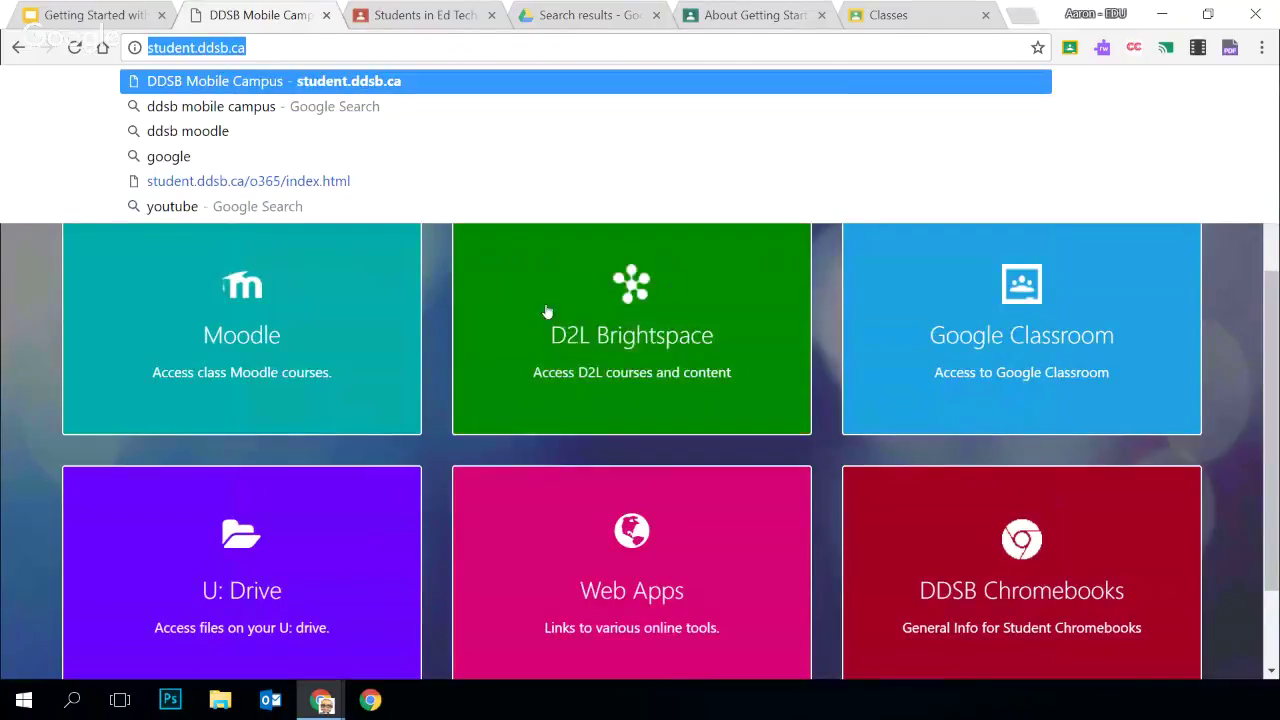
{"action": "left_click", "coordinate": [425, 453]}
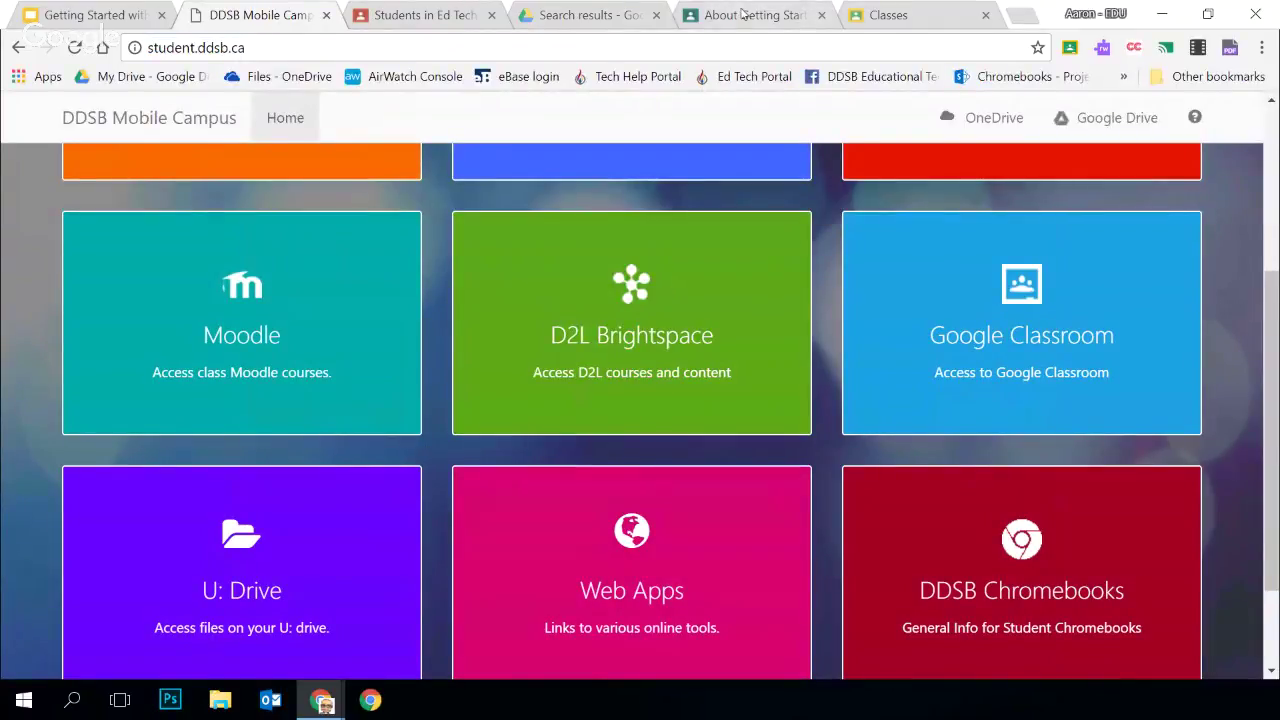
{"action": "key", "text": "ctrl+5"}
{"action": "left_click", "coordinate": [571, 395]}
{"action": "key", "text": "ctrl+v"}
{"action": "left_click", "coordinate": [684, 455]}
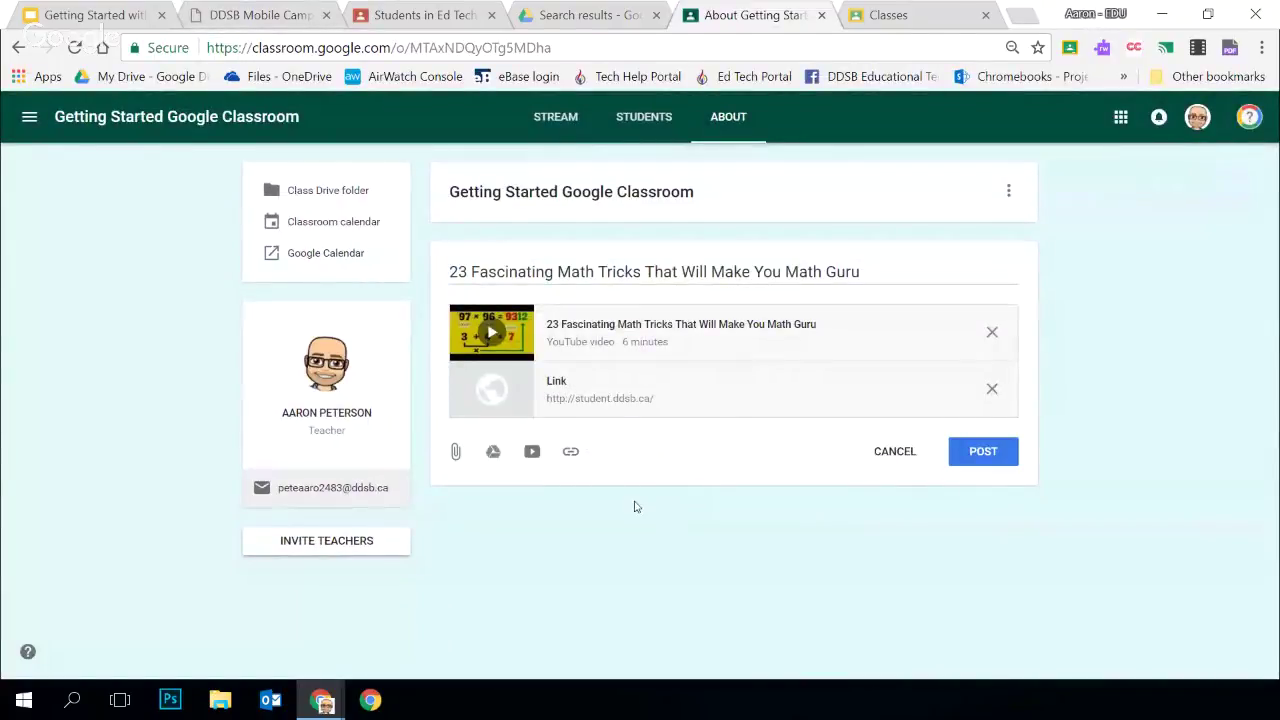
{"action": "left_click", "coordinate": [983, 451]}
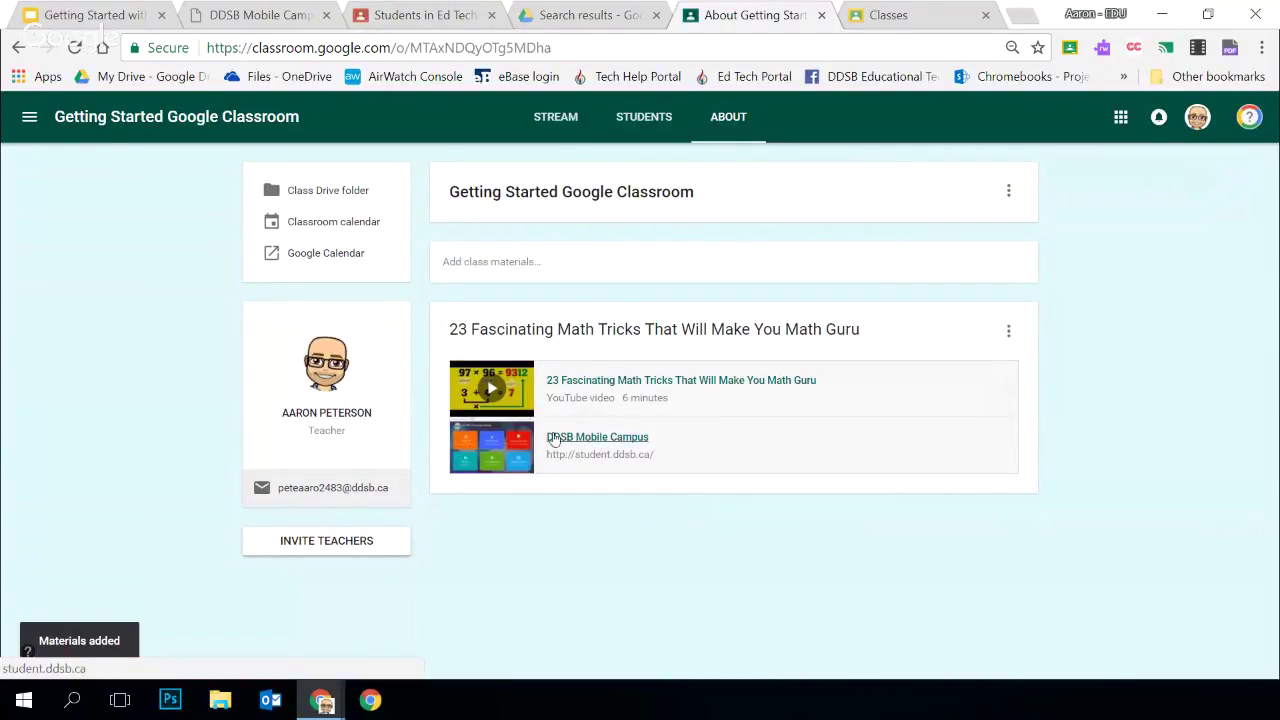
{"action": "left_click", "coordinate": [502, 263]}
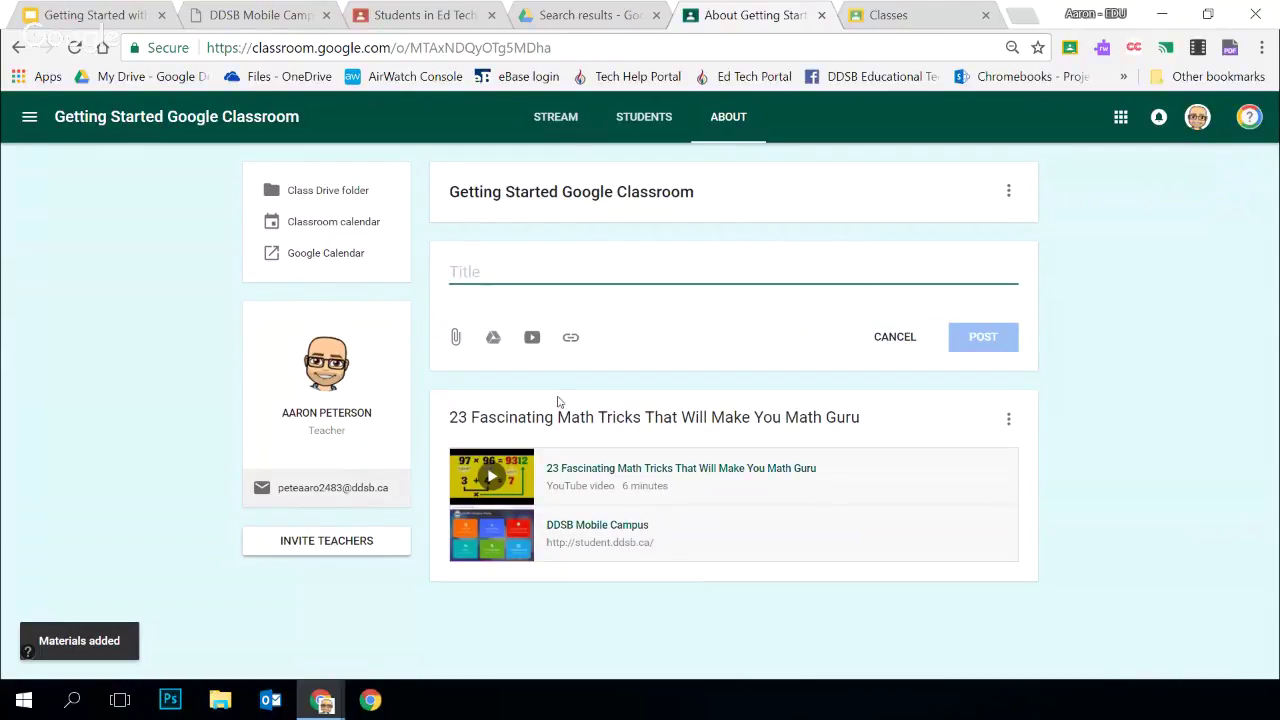
- Attach the student.ddsb.ca link, retitle the material 'Student Mobile Campus', and post it
{"action": "left_click", "coordinate": [574, 340]}
{"action": "key", "text": "ctrl+v"}
{"action": "left_click", "coordinate": [686, 448]}
{"action": "left_click", "coordinate": [508, 272]}
{"action": "left_click_drag", "start_coordinate": [508, 272], "coordinate": [449, 272]}
{"action": "type", "text": "Student "}
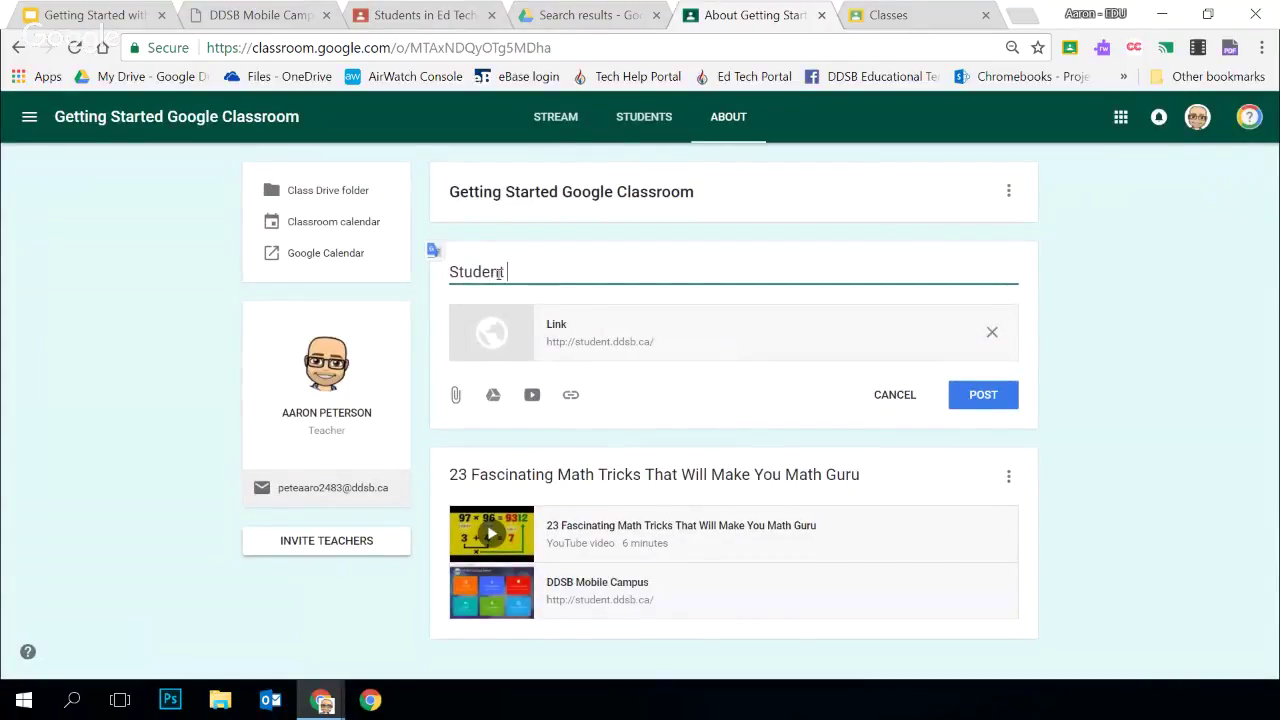
{"action": "type", "text": "Mobile Campus"}
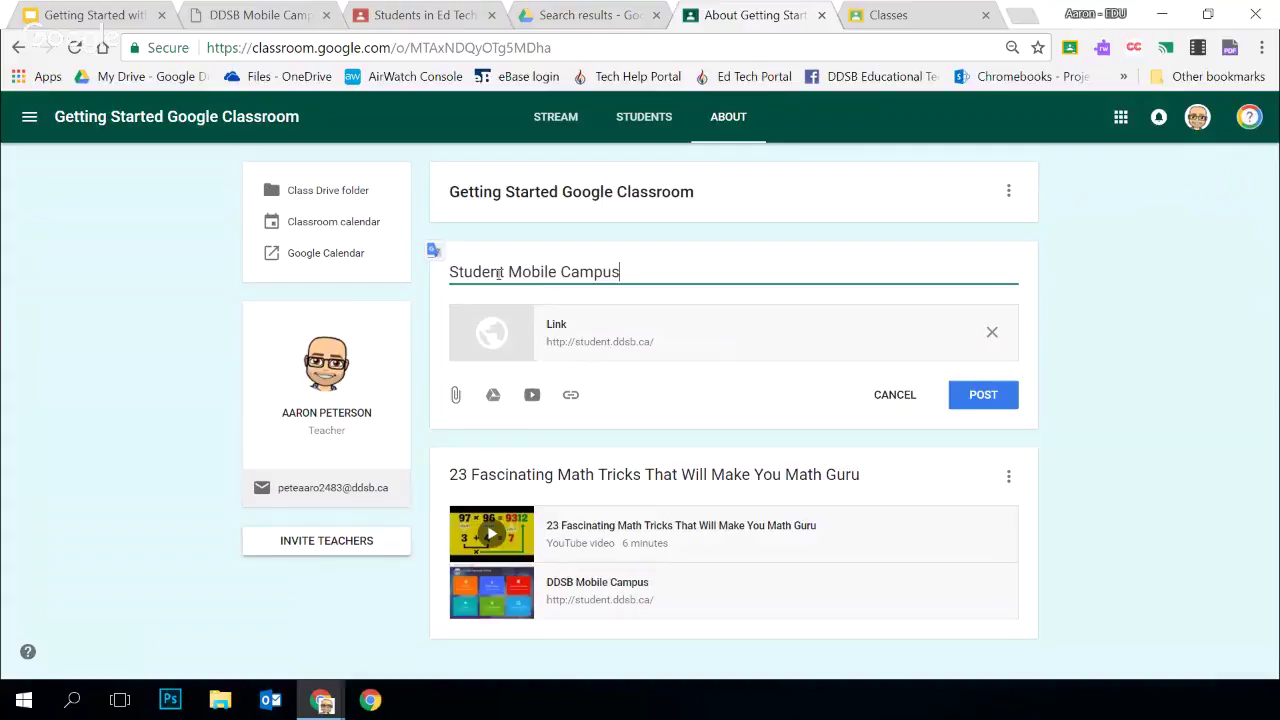
{"action": "left_click", "coordinate": [1007, 399]}
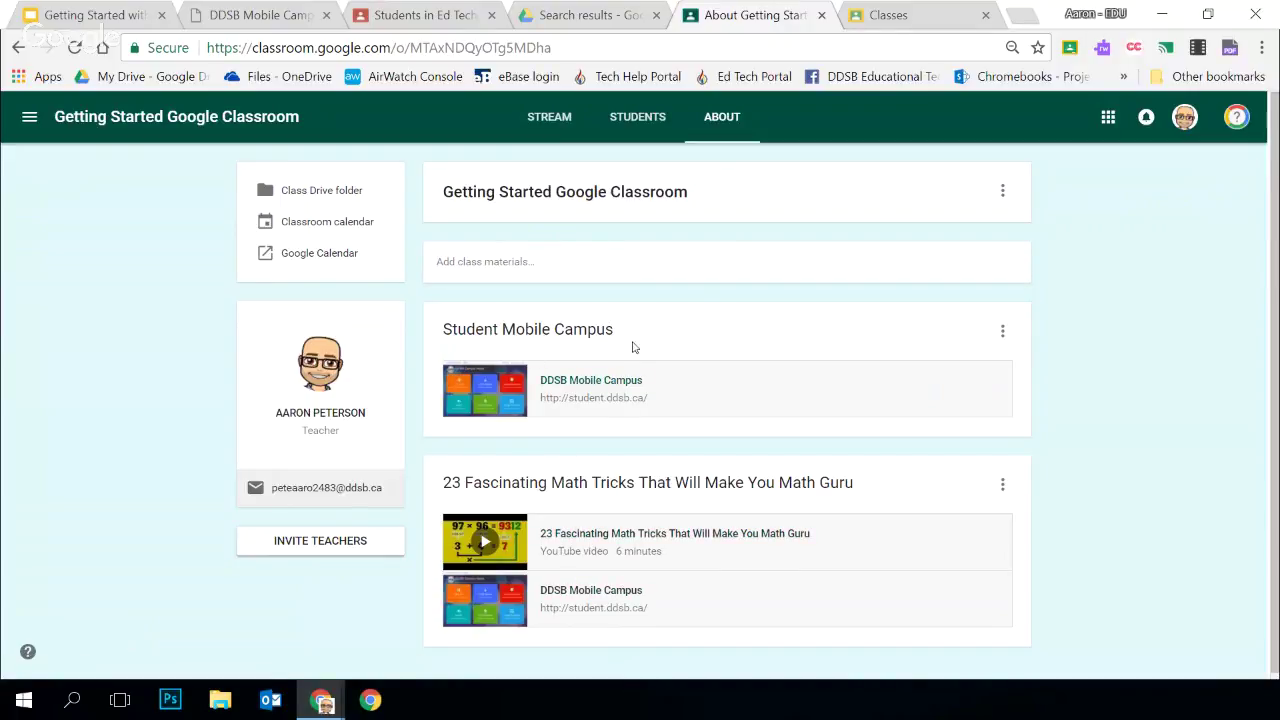
- Review the posted materials, opening and dismissing the math tricks material's options
{"action": "scroll", "coordinate": [686, 447], "scroll_direction": "down", "scroll_amount": 1}
{"action": "scroll", "coordinate": [731, 586], "scroll_direction": "up", "scroll_amount": 1}
{"action": "left_click", "coordinate": [1001, 487]}
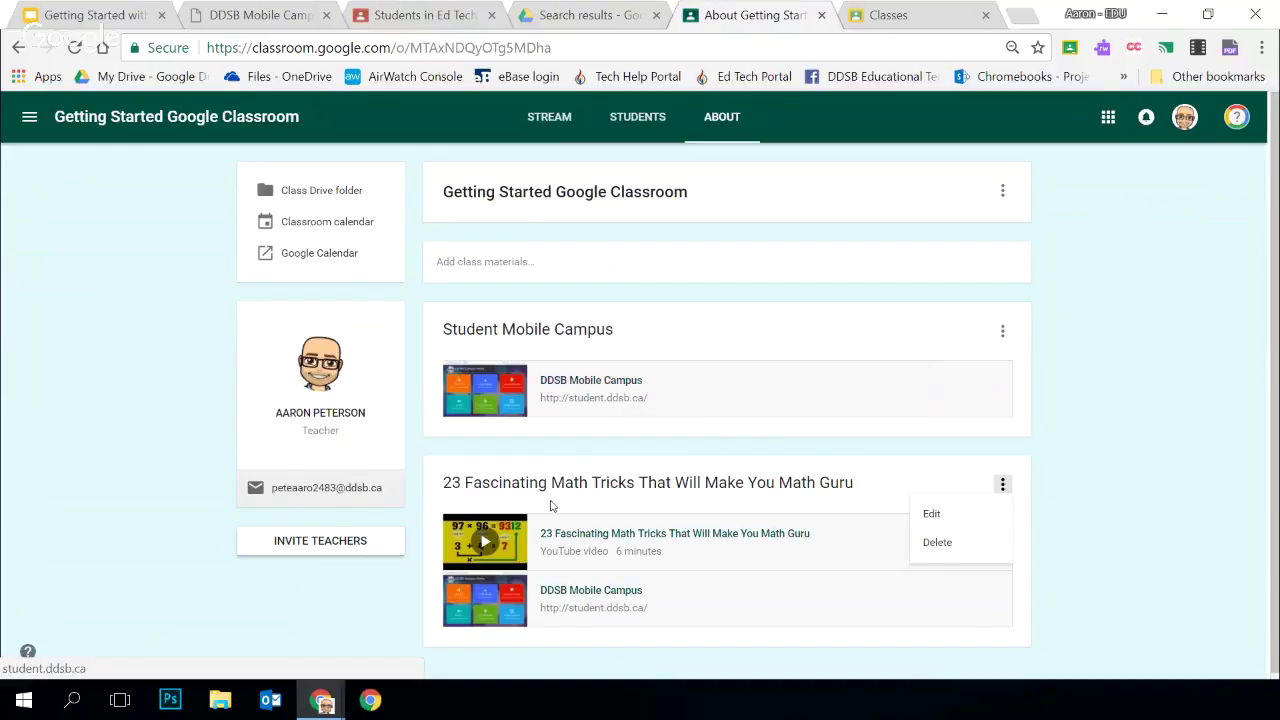
{"action": "left_click", "coordinate": [1037, 355]}
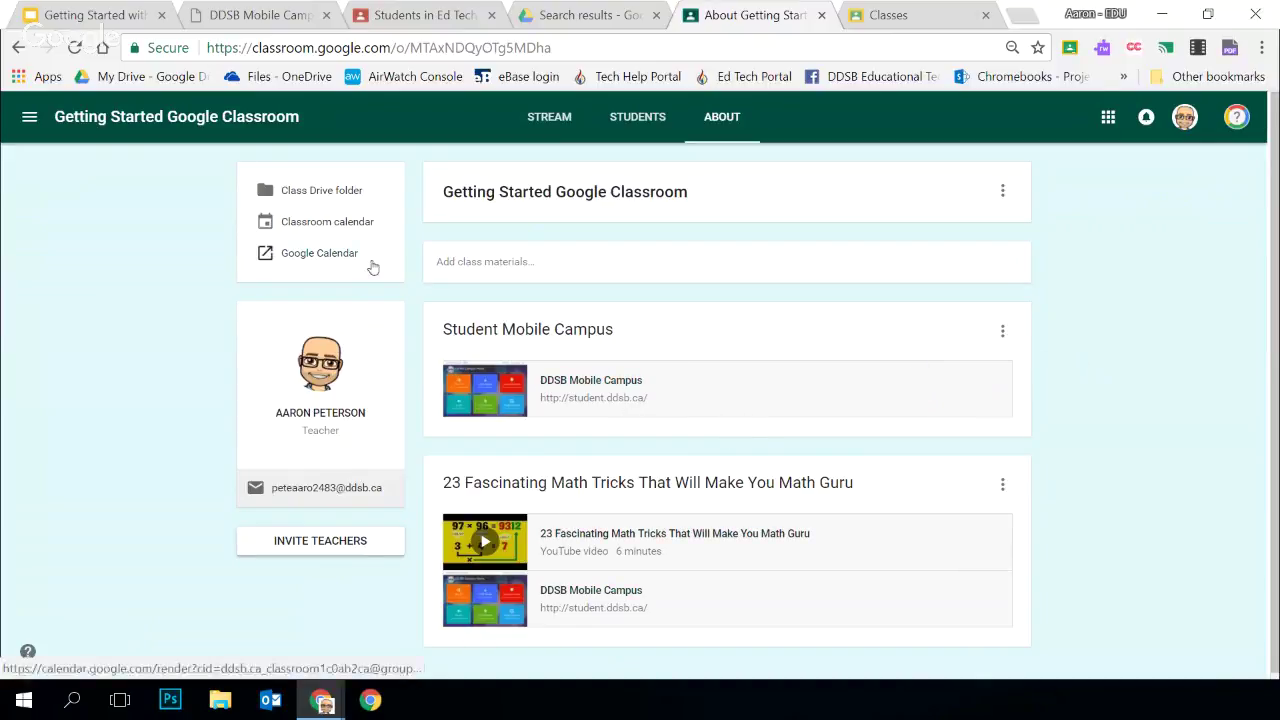
{"action": "left_click", "coordinate": [546, 120]}
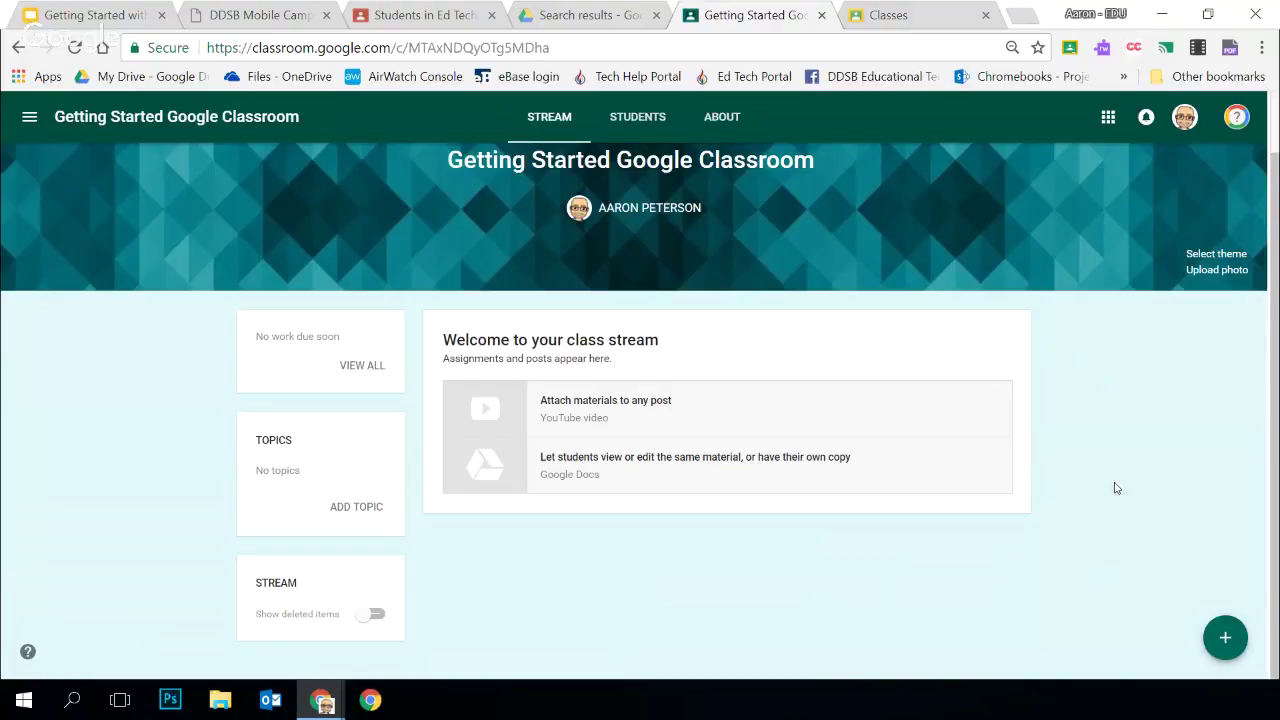
- Reveal the new-post choices: Create announcement, assignment, question and Reuse post
{"action": "mouse_move", "coordinate": [1225, 638]}
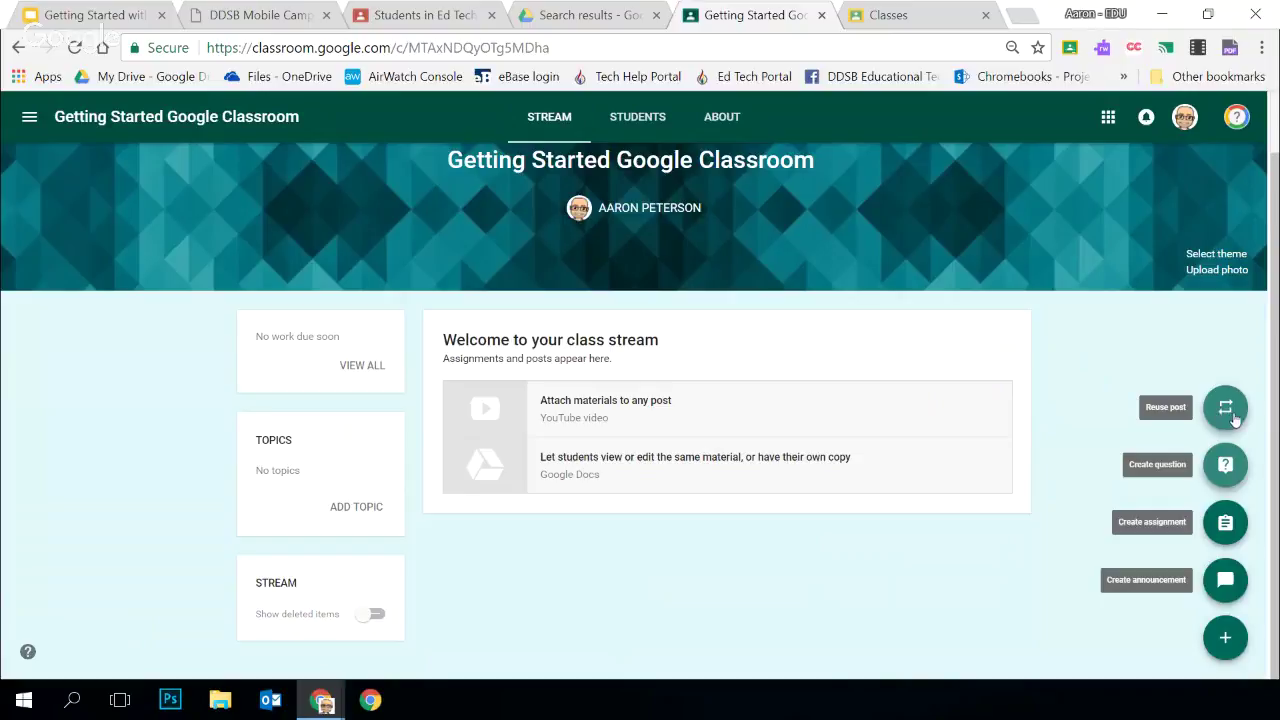
- Write a new announcement reading 'Follow this link to get to Student Campus', fixing the typo
{"action": "left_click", "coordinate": [1221, 582]}
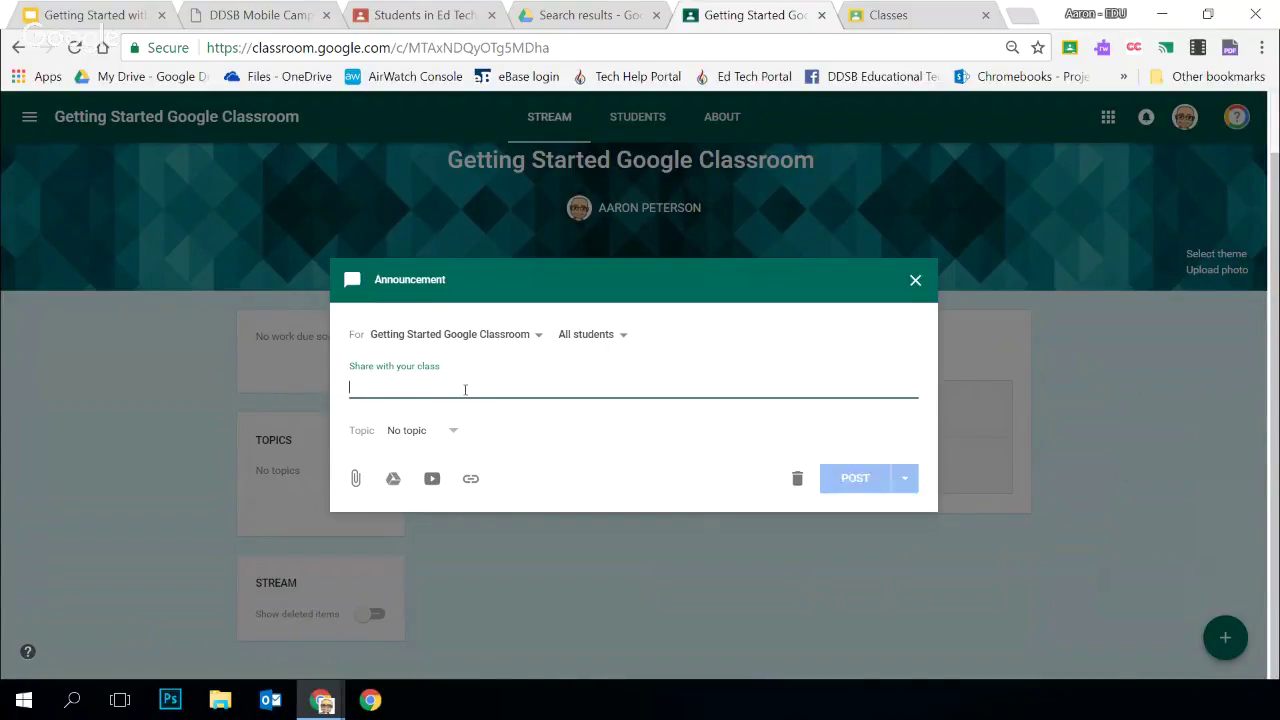
{"action": "type", "text": "Clic"}
{"action": "type", "text": "low this L"}
{"action": "type", "text": "ink t oget to Student"}
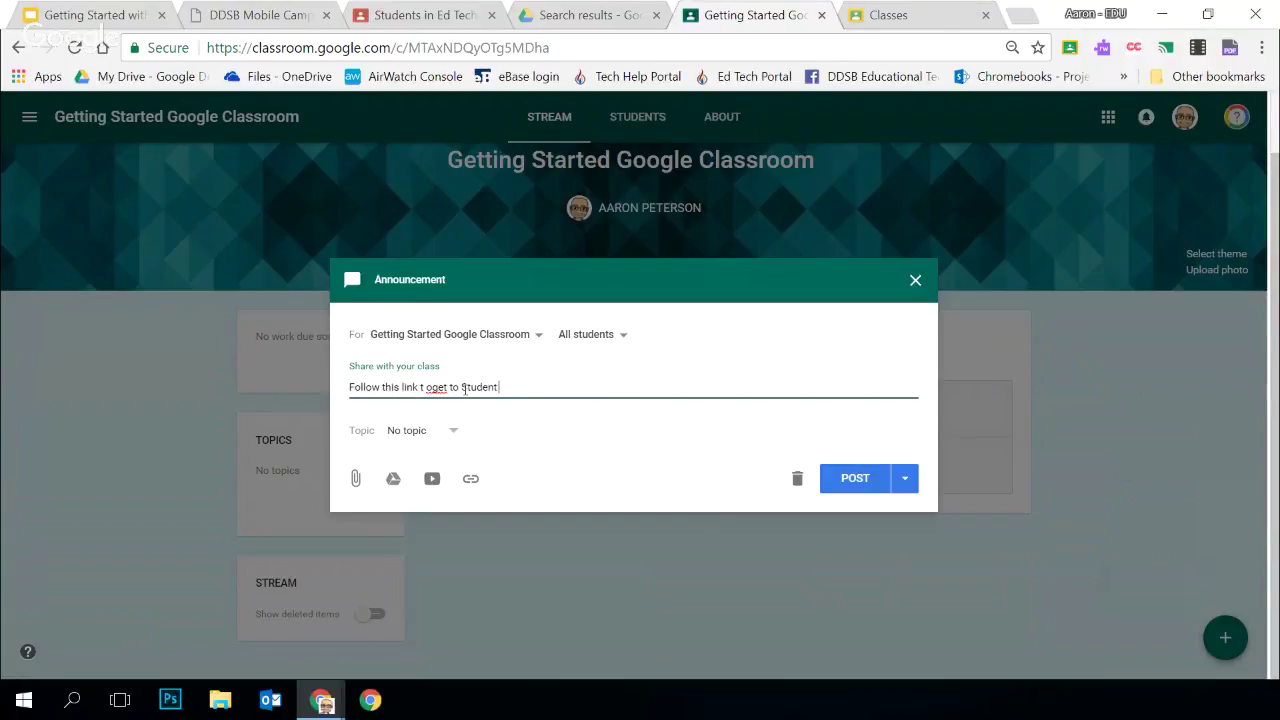
{"action": "type", "text": " Camp"}
{"action": "left_click", "coordinate": [432, 387]}
{"action": "key", "text": "BackSpace"}
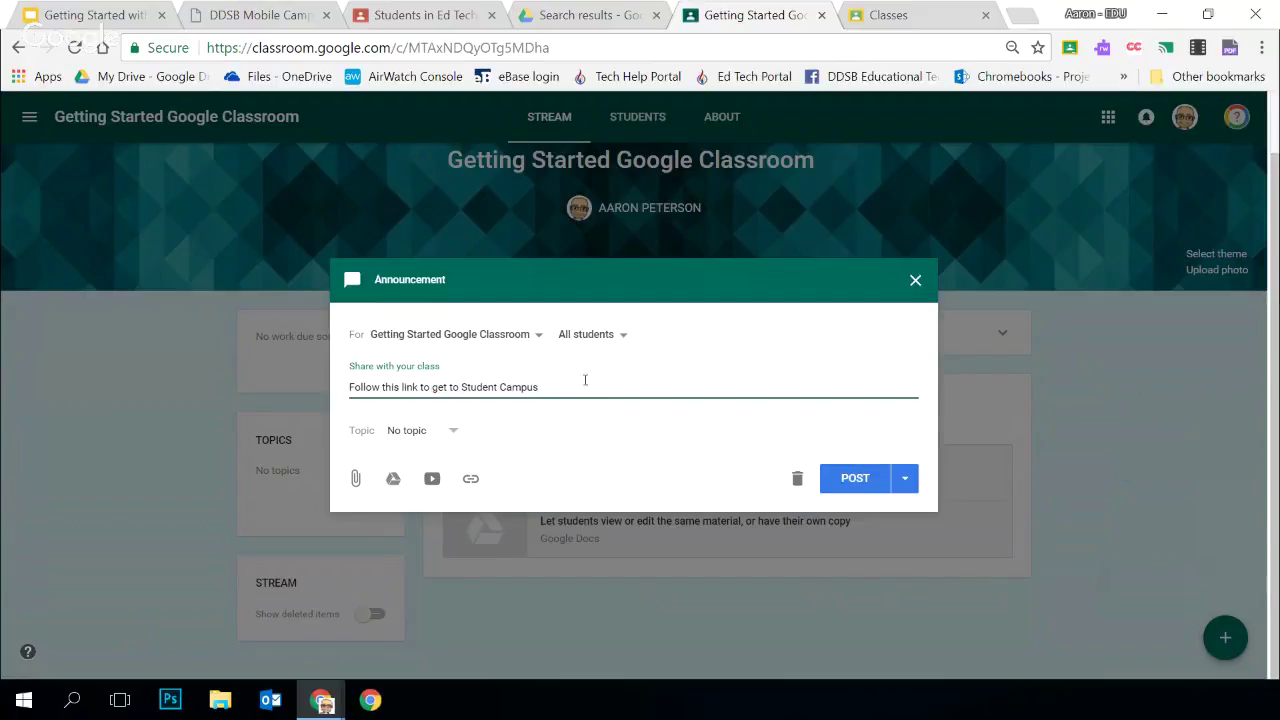
{"action": "left_click", "coordinate": [639, 522]}
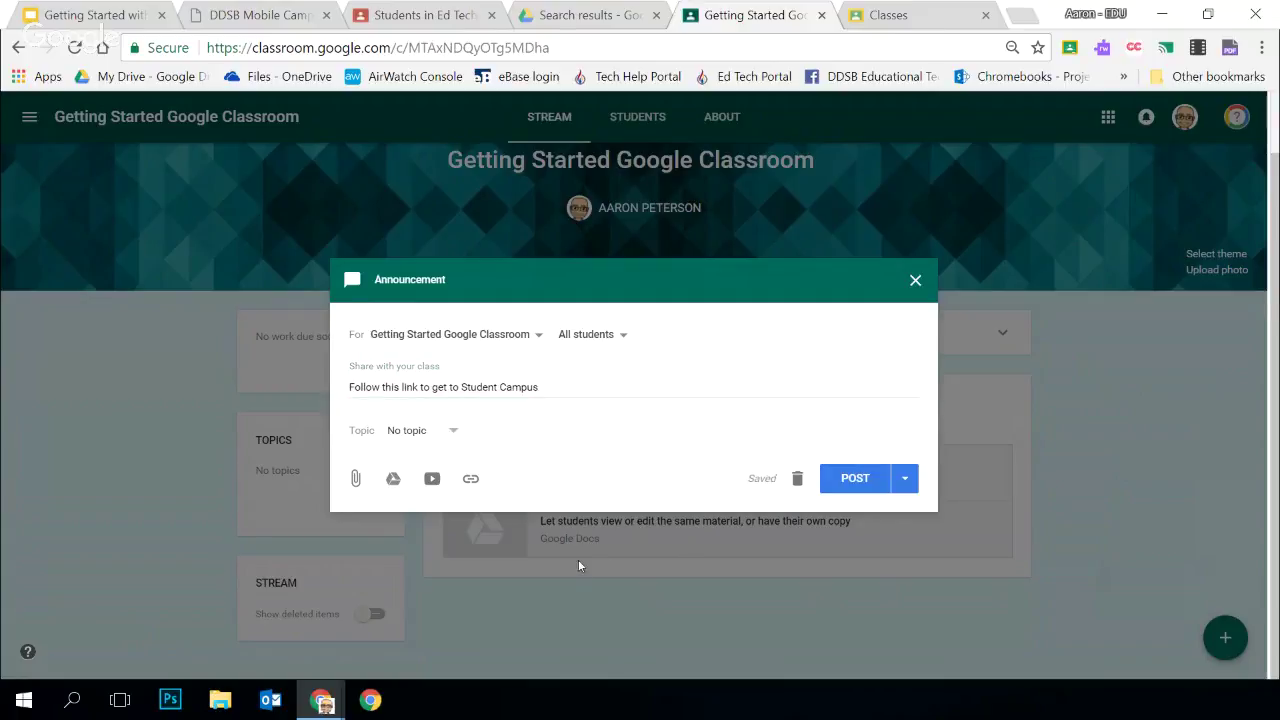
- Create and assign a new topic named Ed Tech for the announcement
{"action": "left_click", "coordinate": [455, 430]}
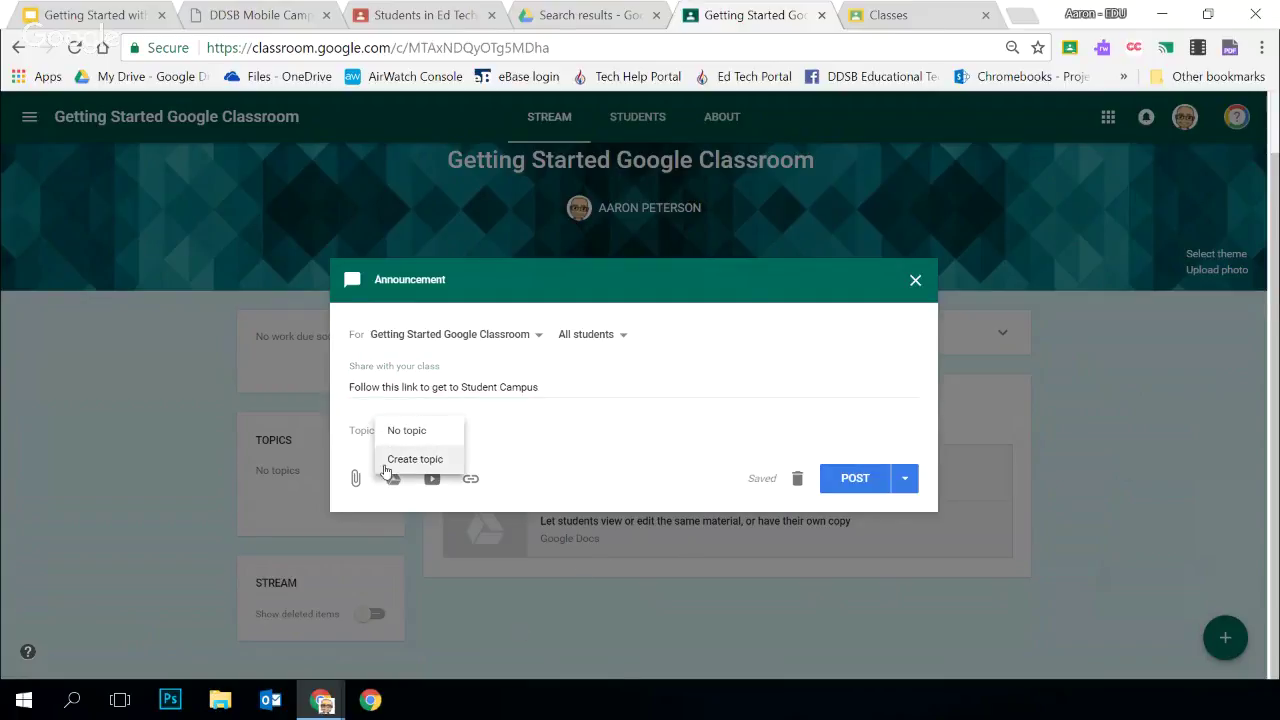
{"action": "left_click", "coordinate": [401, 462]}
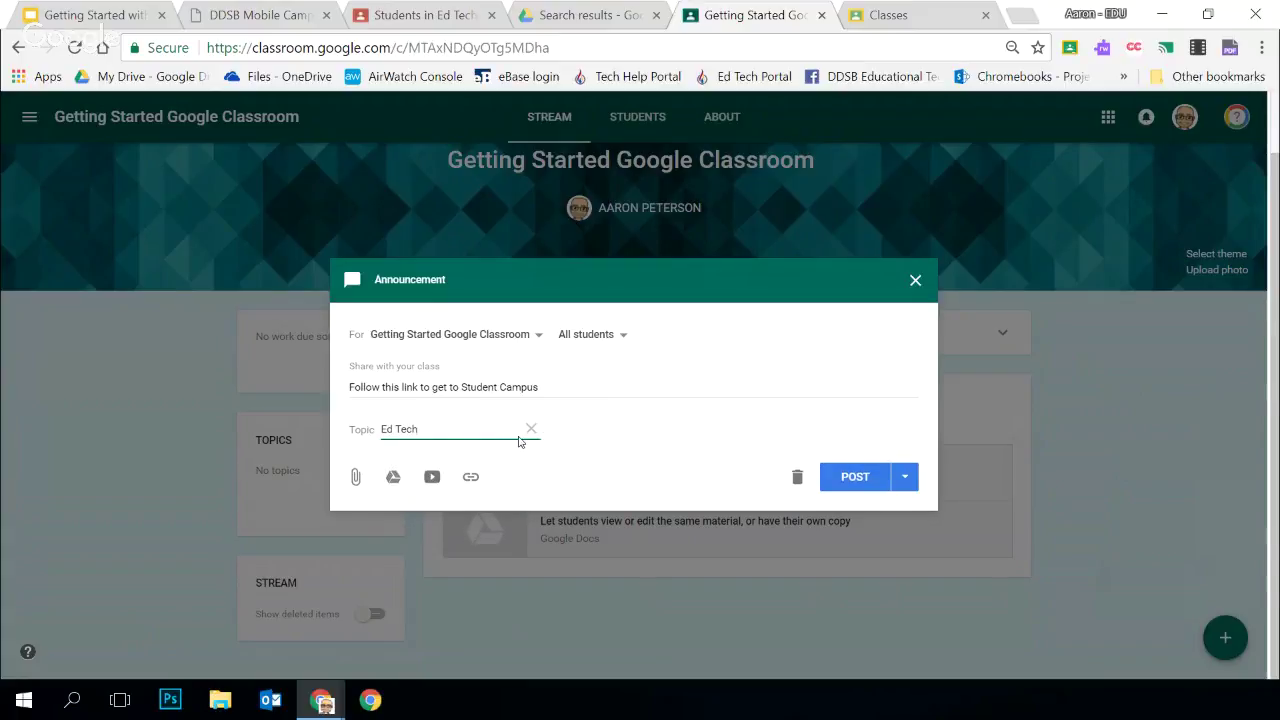
{"action": "left_click", "coordinate": [640, 453]}
{"action": "left_click", "coordinate": [470, 480]}
{"action": "key", "text": "ctrl+v"}
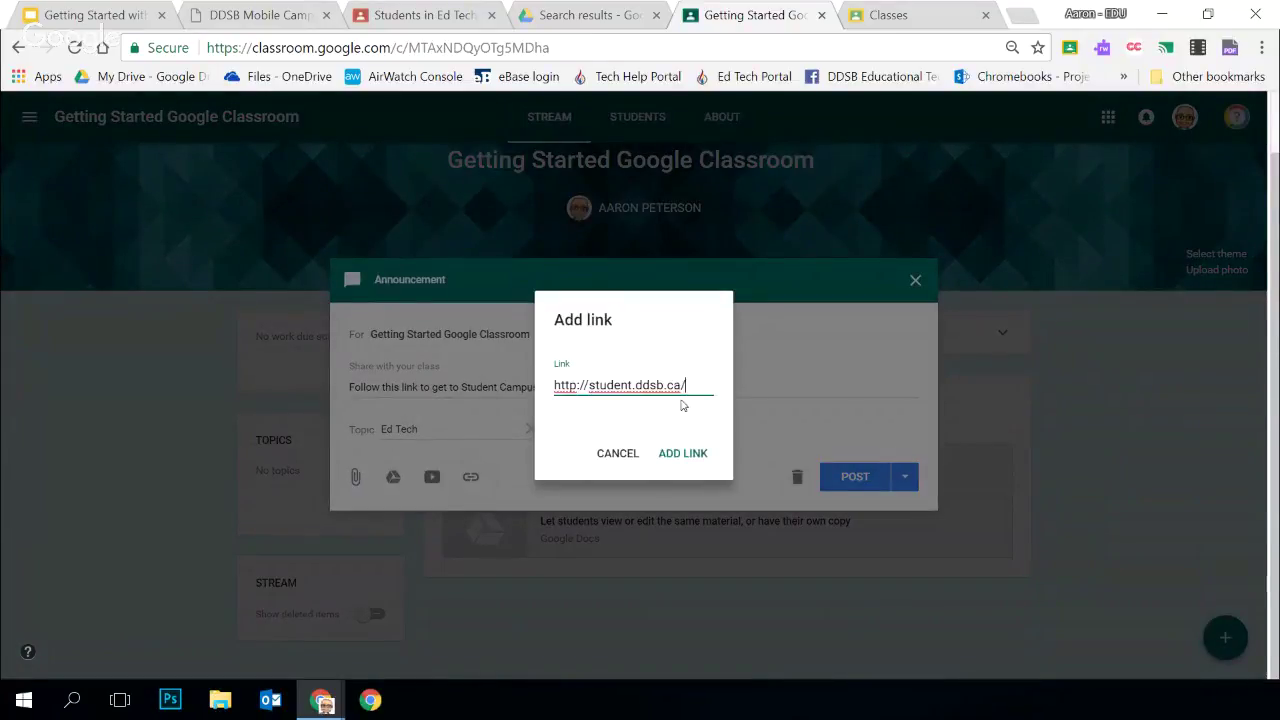
{"action": "left_click", "coordinate": [670, 453]}
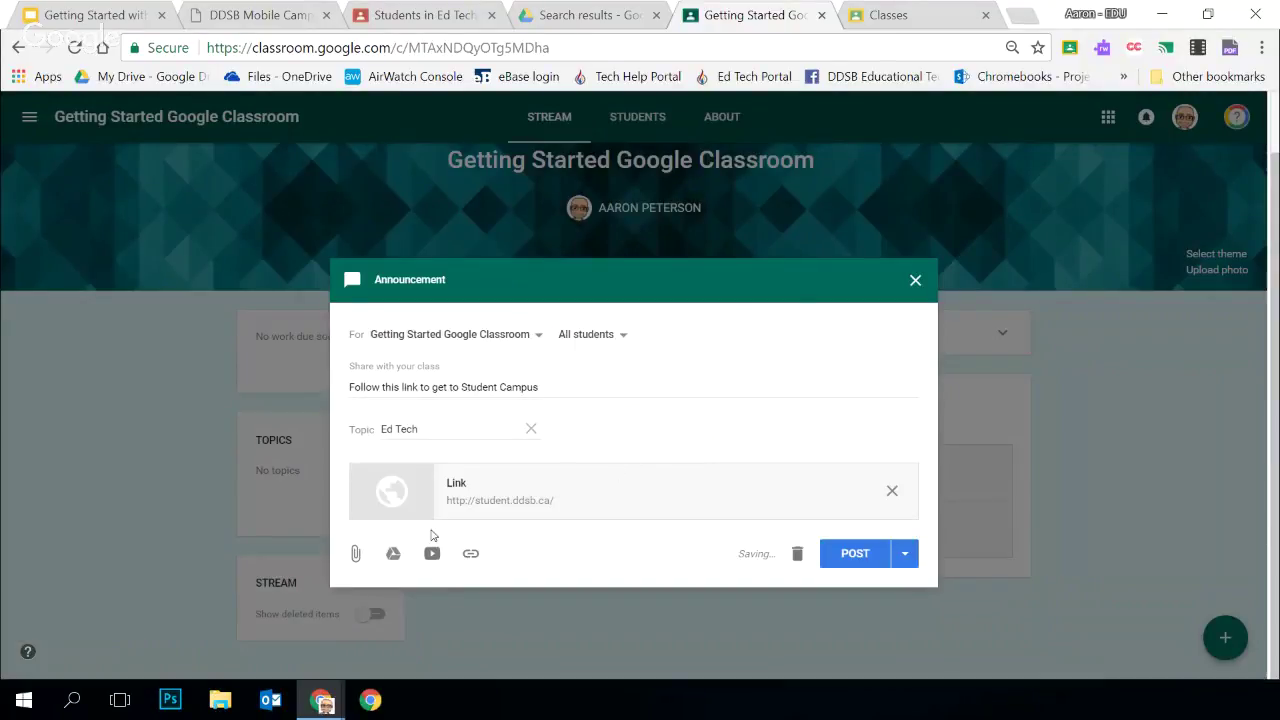
{"action": "left_click", "coordinate": [857, 558]}
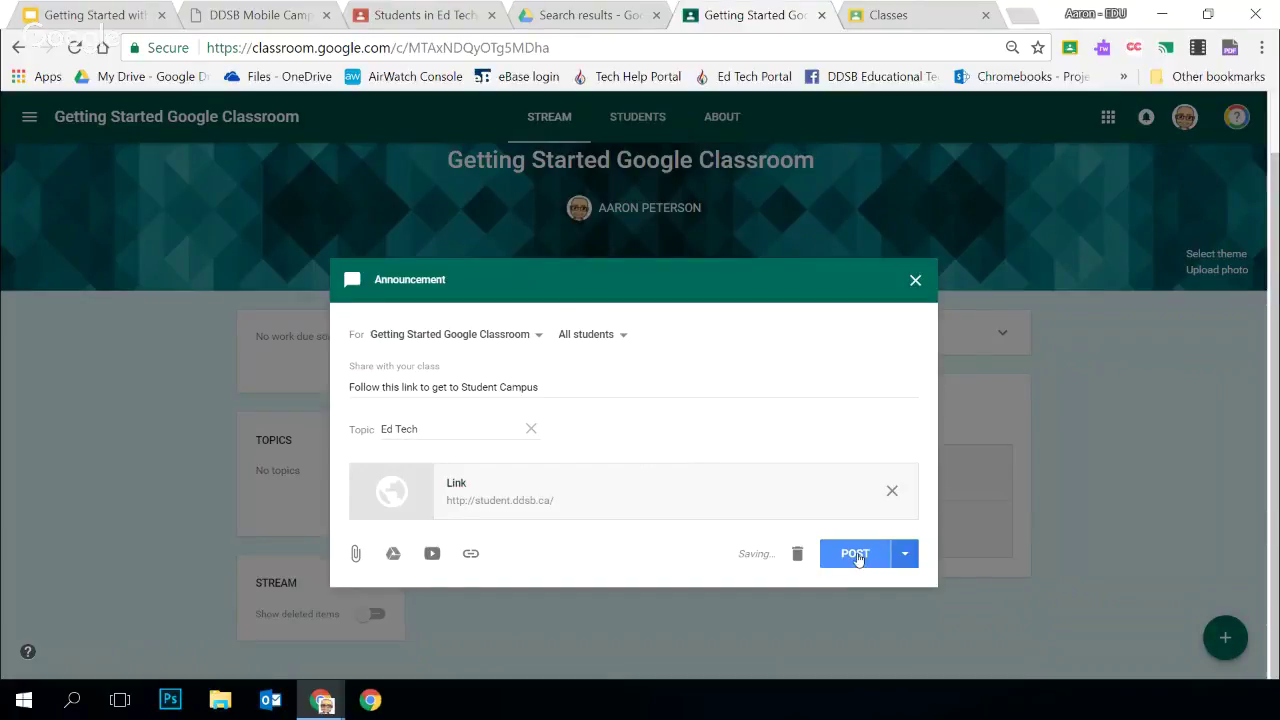
{"action": "left_click", "coordinate": [855, 554]}
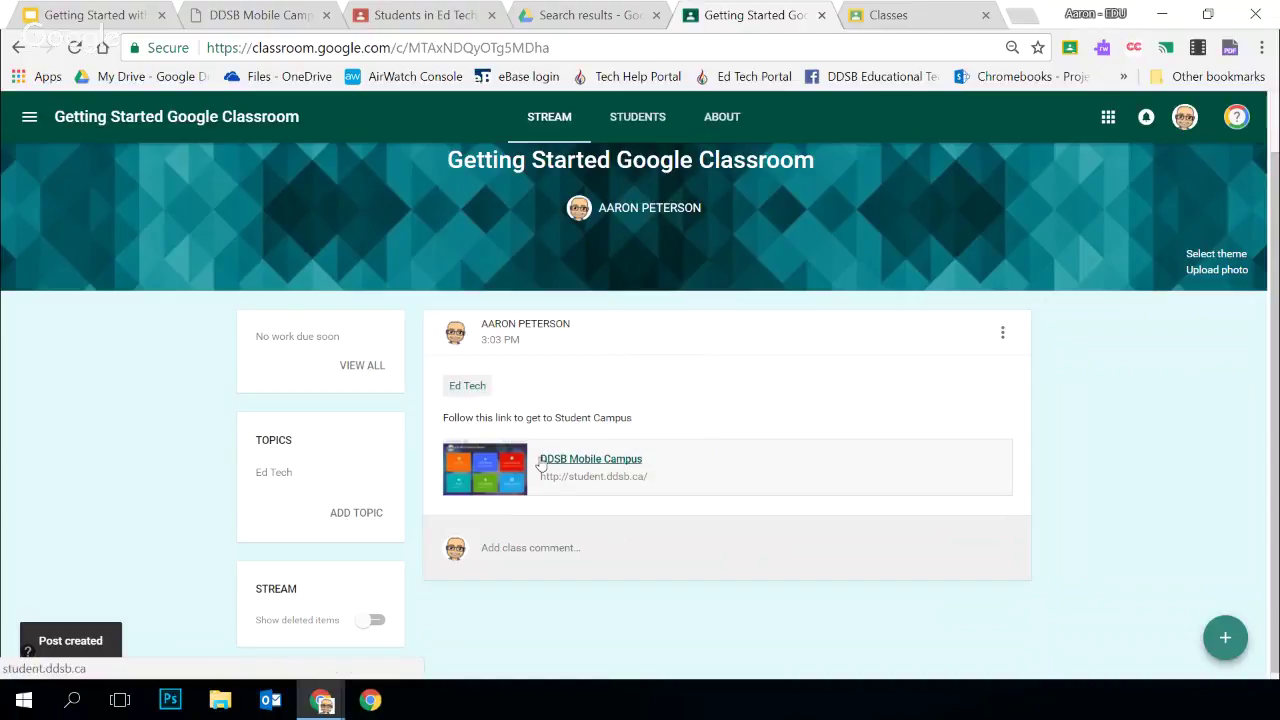
- Review the posted Ed Tech announcement, then reveal the Reuse post, question, assignment and announcement choices
{"action": "left_click_drag", "start_coordinate": [443, 420], "coordinate": [631, 431]}
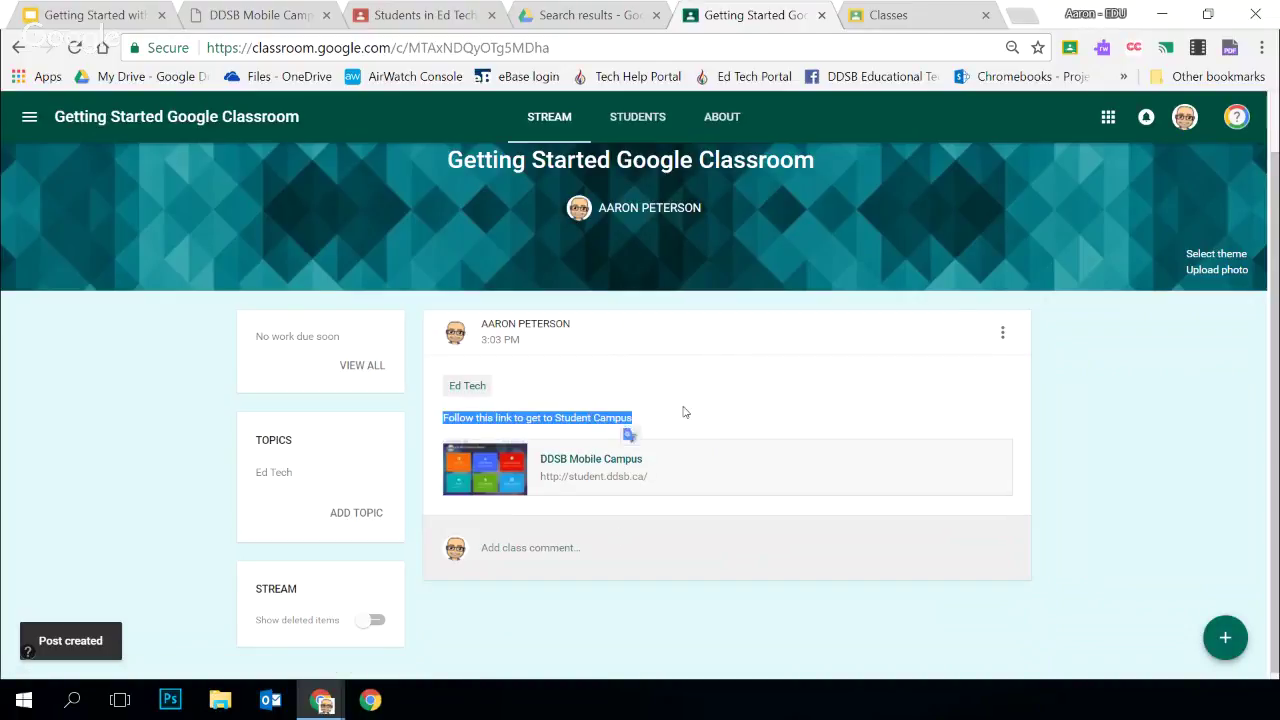
{"action": "left_click", "coordinate": [683, 499]}
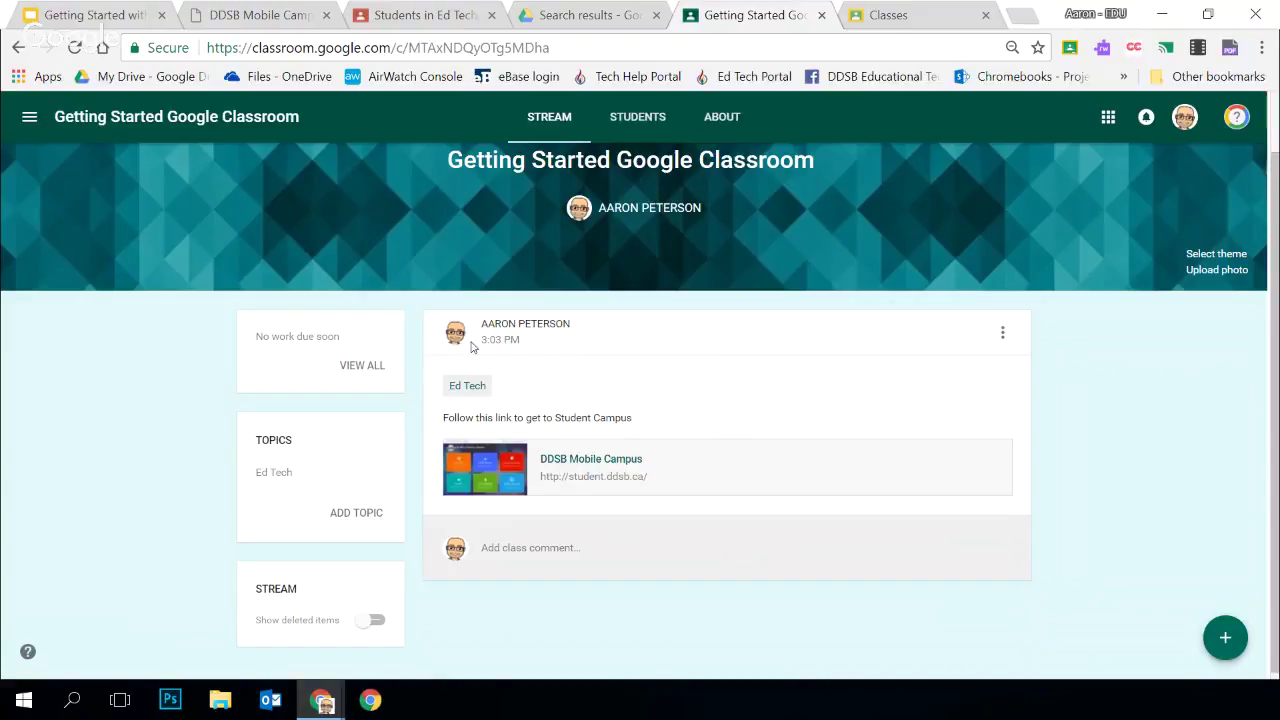
{"action": "left_click_drag", "start_coordinate": [520, 340], "coordinate": [512, 340]}
{"action": "left_click", "coordinate": [607, 335]}
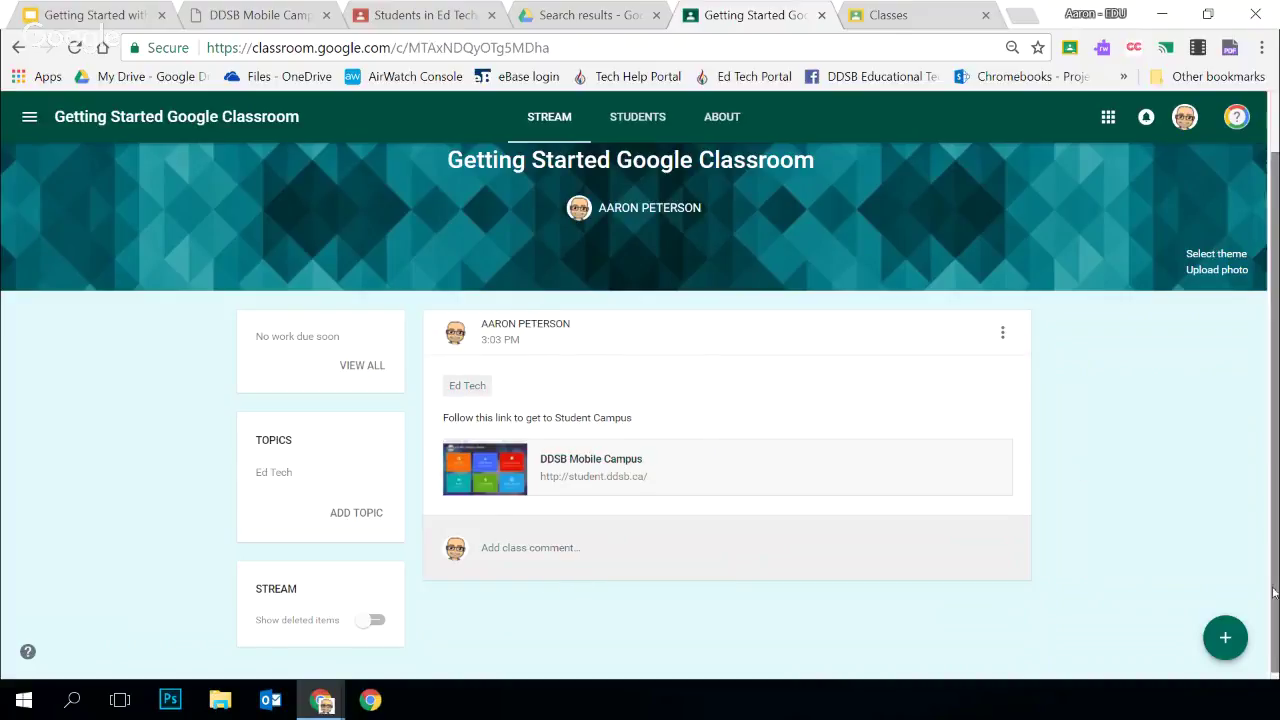
{"action": "mouse_move", "coordinate": [1218, 650]}
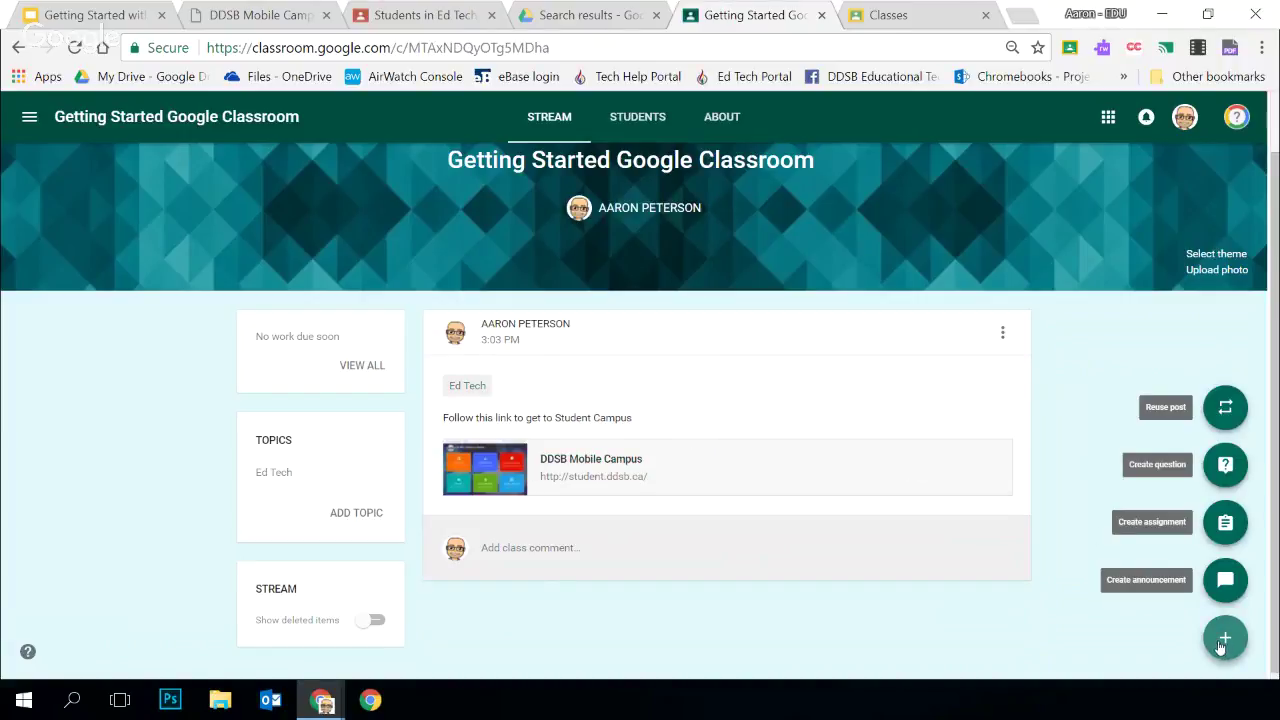
- Start a new assignment titled 'Assignment Name'
{"action": "left_click", "coordinate": [1226, 525]}
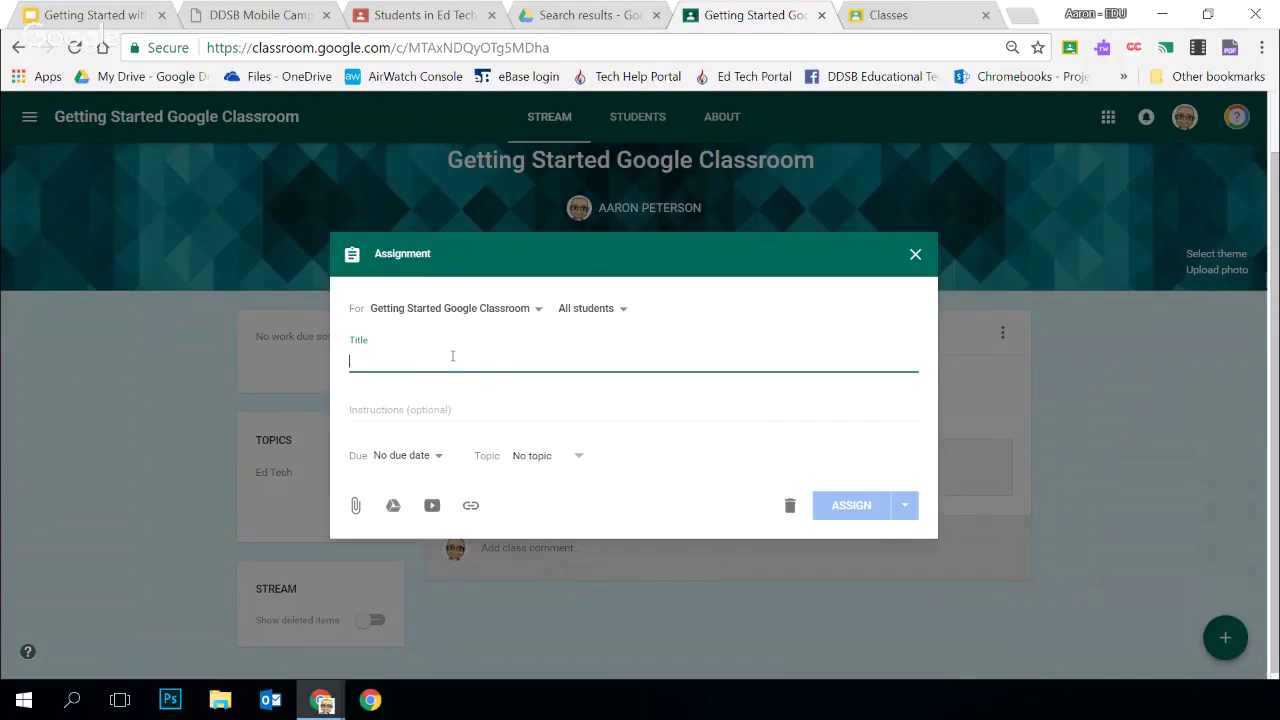
{"action": "type", "text": "Asisgnment"}
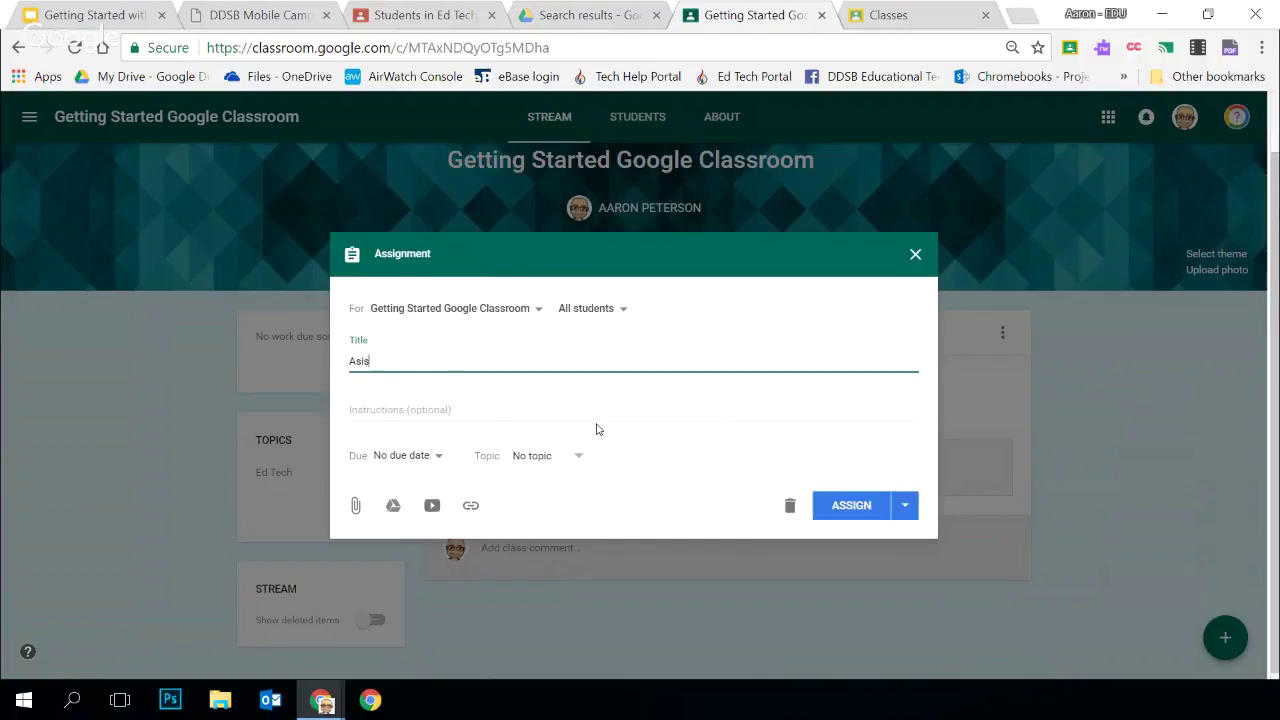
{"action": "key", "text": "BackSpace"}
{"action": "key", "text": "BackSpace"}
{"action": "key", "text": "BackSpace"}
{"action": "key", "text": "BackSpace"}
{"action": "key", "text": "BackSpace"}
{"action": "key", "text": "BackSpace"}
{"action": "key", "text": "BackSpace"}
{"action": "key", "text": "BackSpace"}
{"action": "type", "text": "signment Name"}
{"action": "key", "text": "Tab"}
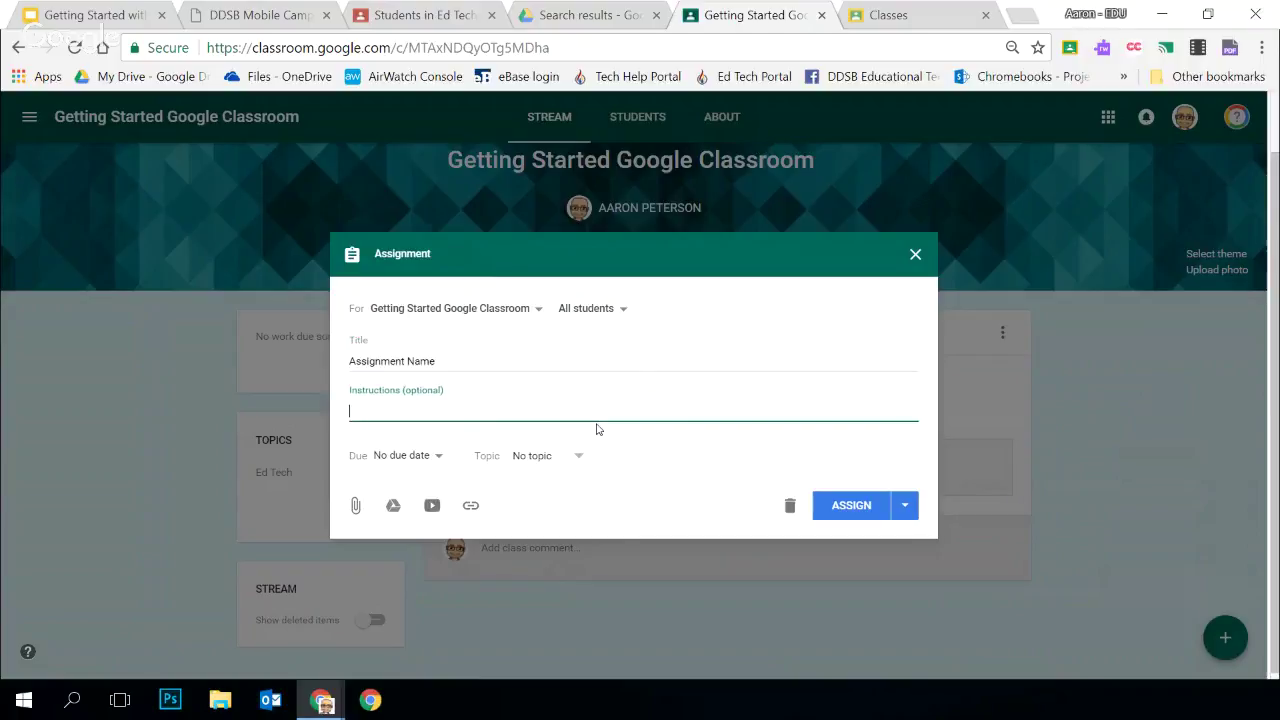
- Set the due date to Dec 8, 2017 and leave the topic as No topic
{"action": "left_click", "coordinate": [441, 457]}
{"action": "left_click", "coordinate": [462, 518]}
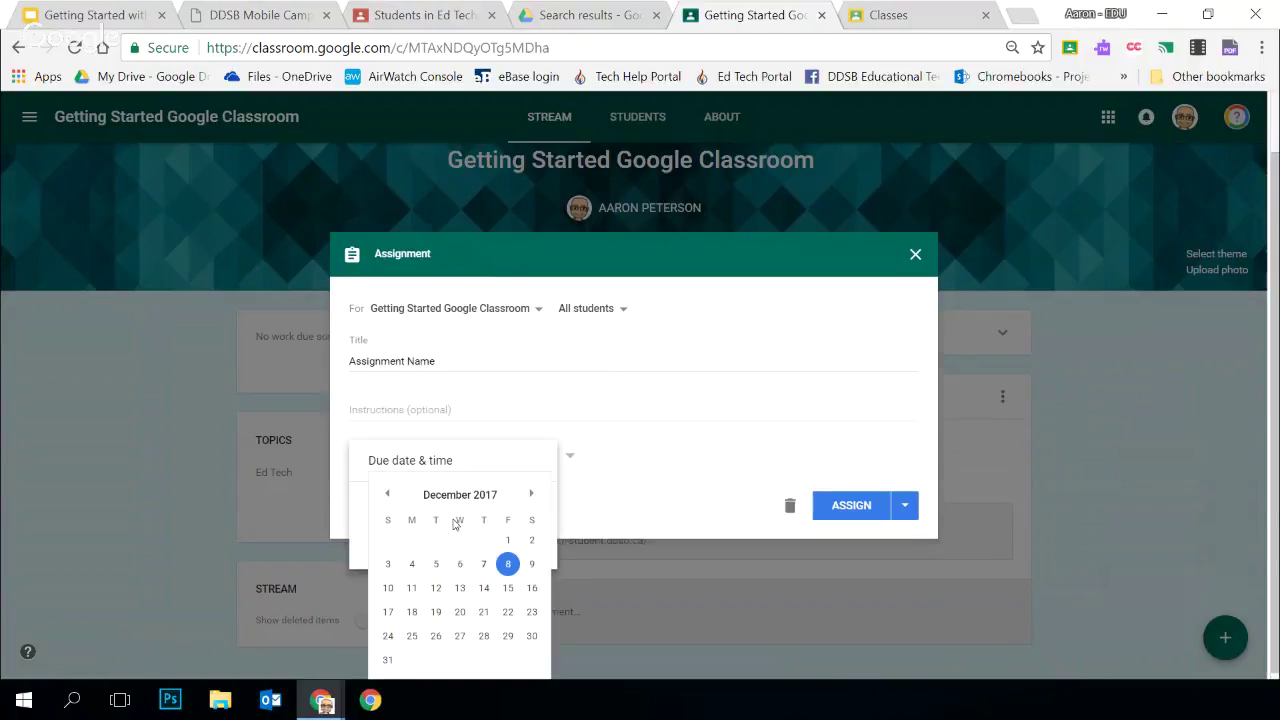
{"action": "left_click", "coordinate": [509, 562]}
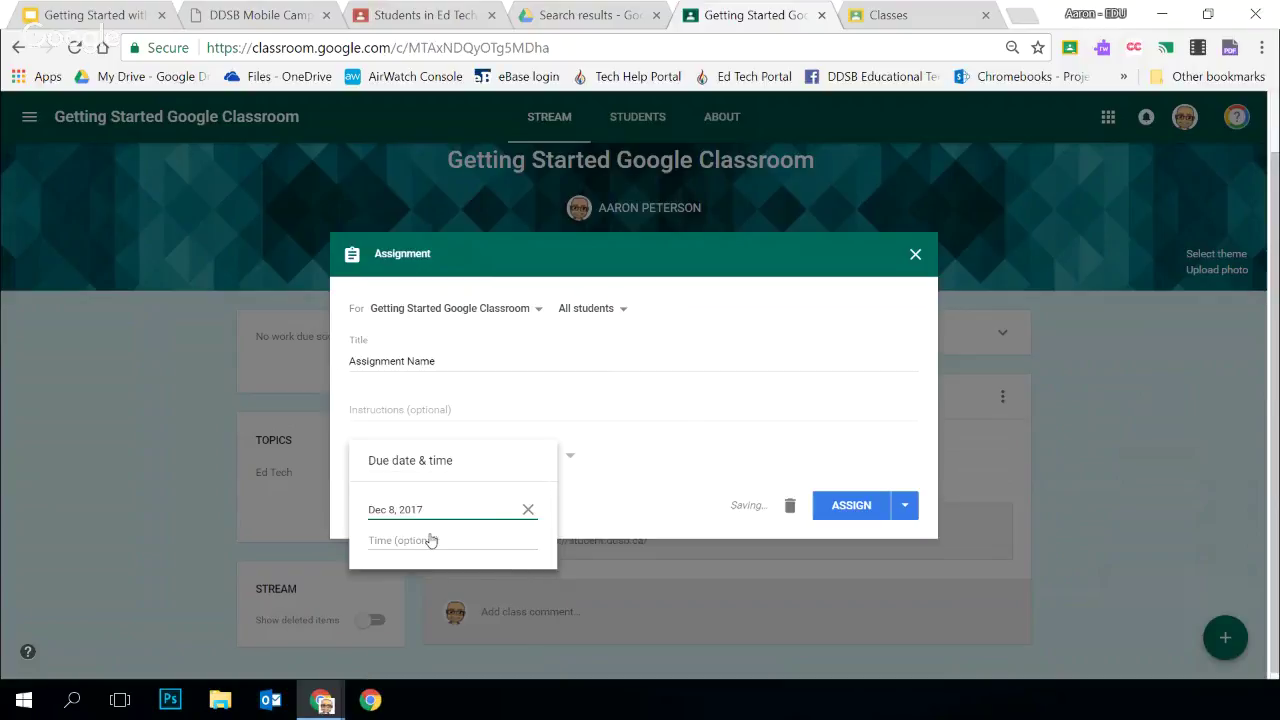
{"action": "left_click", "coordinate": [651, 448]}
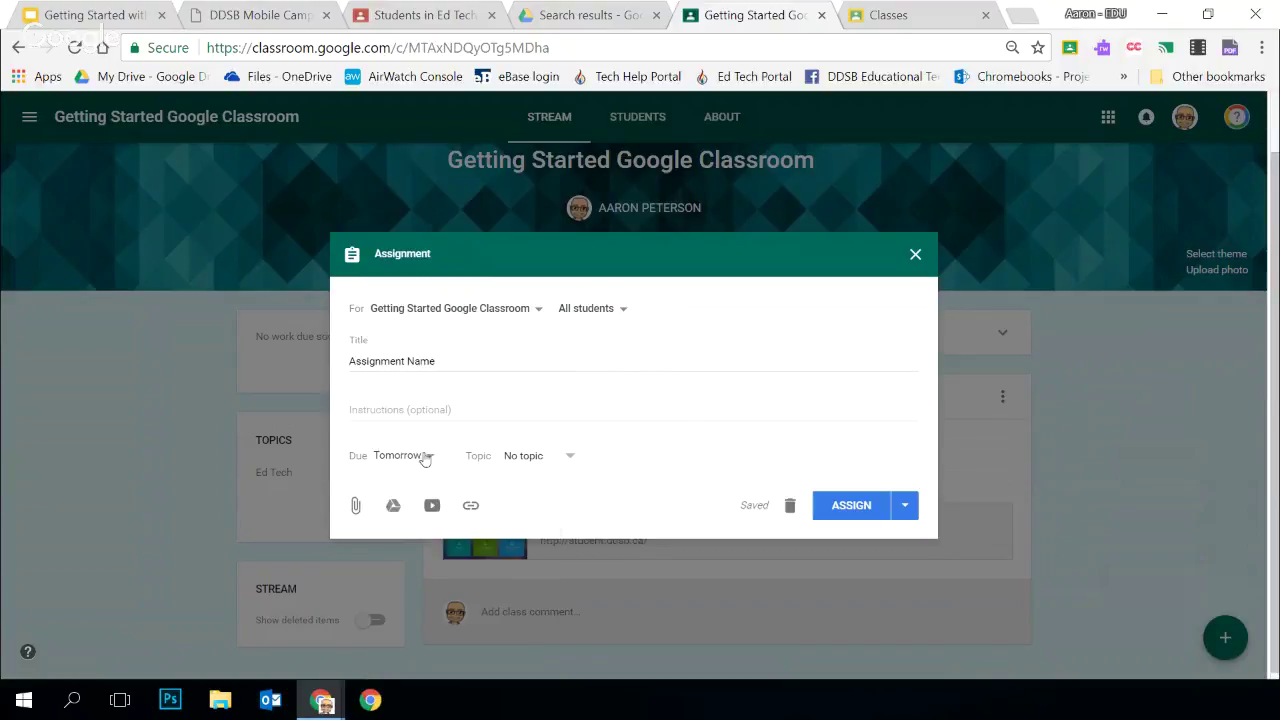
{"action": "left_click", "coordinate": [425, 455]}
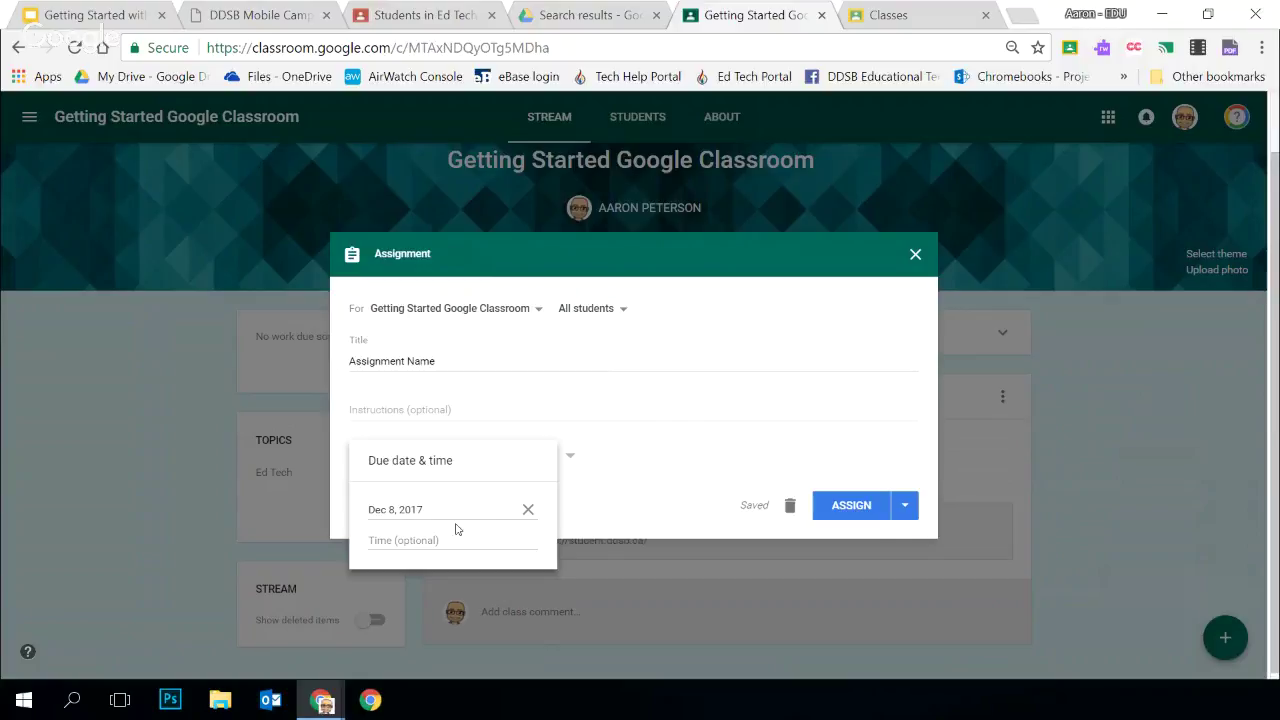
{"action": "left_click", "coordinate": [644, 446]}
{"action": "left_click", "coordinate": [566, 455]}
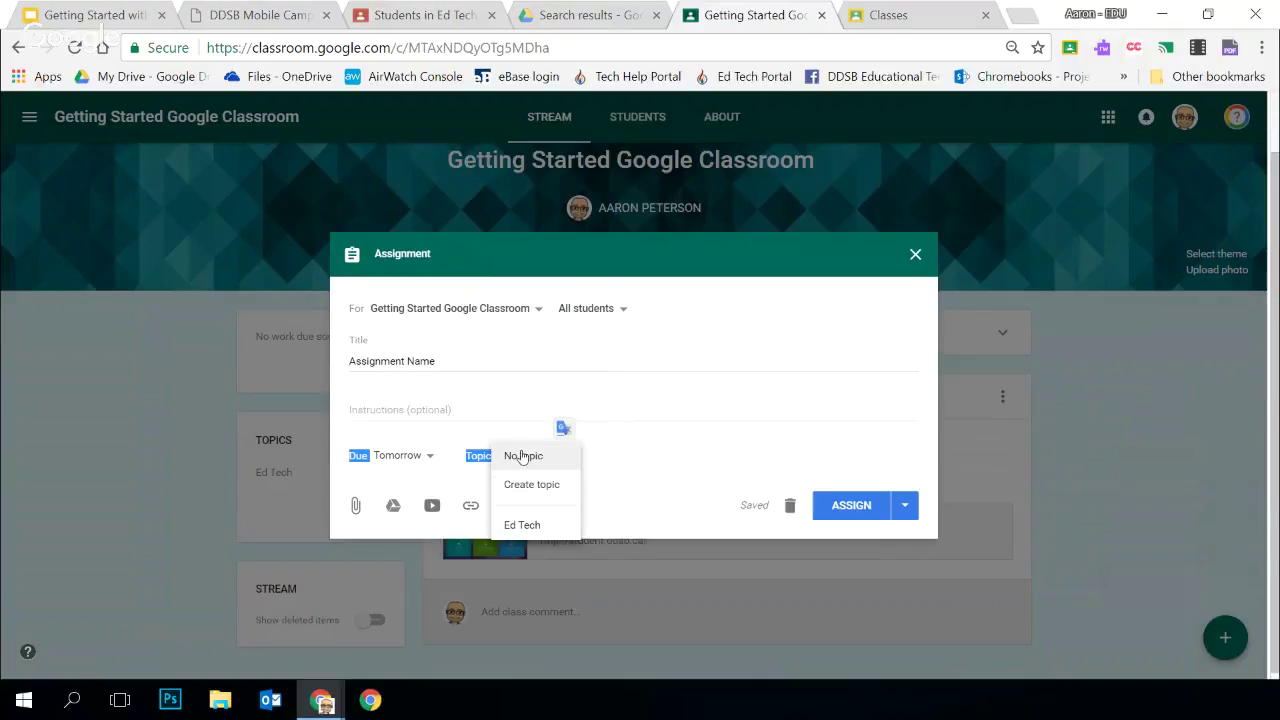
{"action": "left_click", "coordinate": [522, 456]}
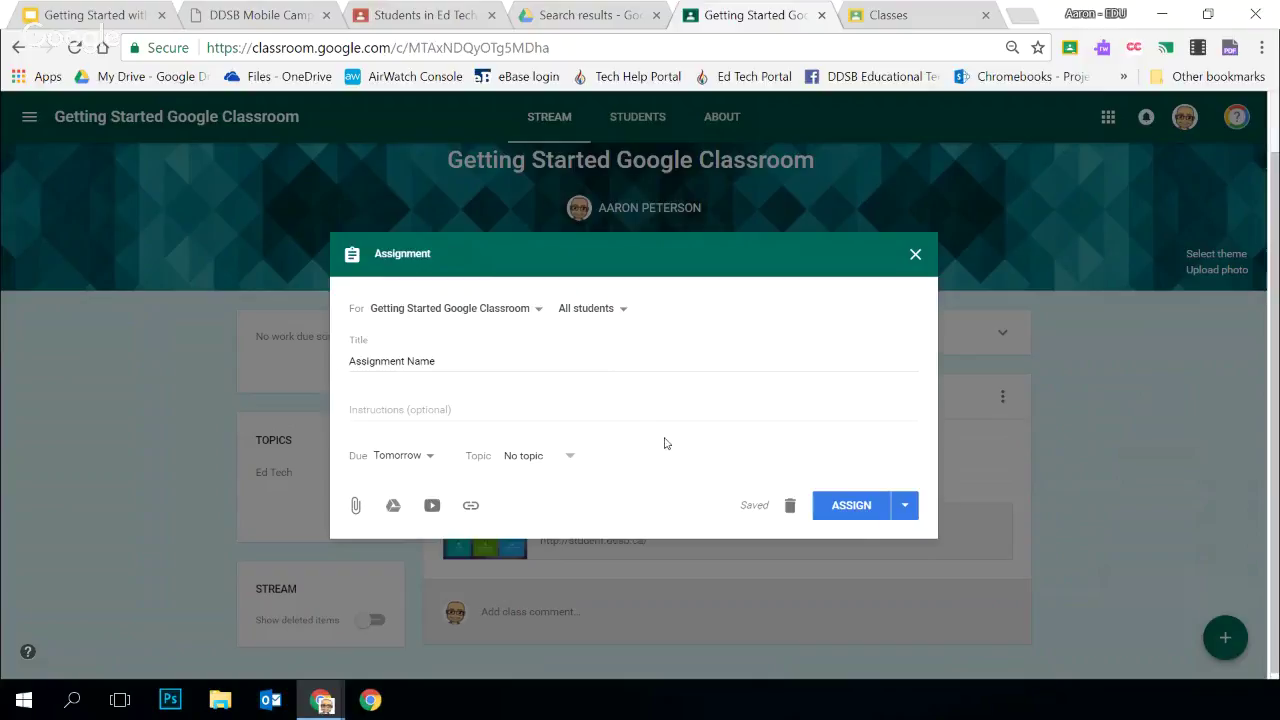
- Attach the Google Drive doc 'Hangouts on Air with YouTube Live' to the assignment
{"action": "left_click", "coordinate": [396, 507]}
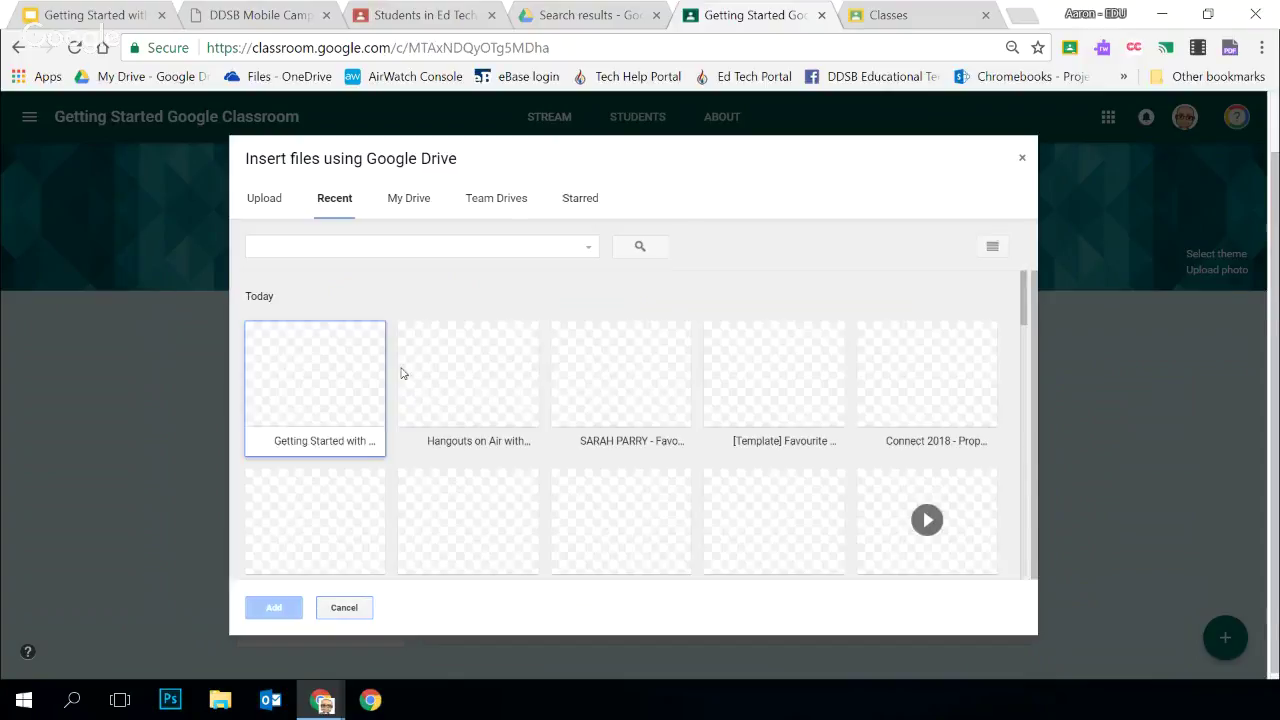
{"action": "left_click", "coordinate": [493, 396]}
{"action": "left_click", "coordinate": [274, 608]}
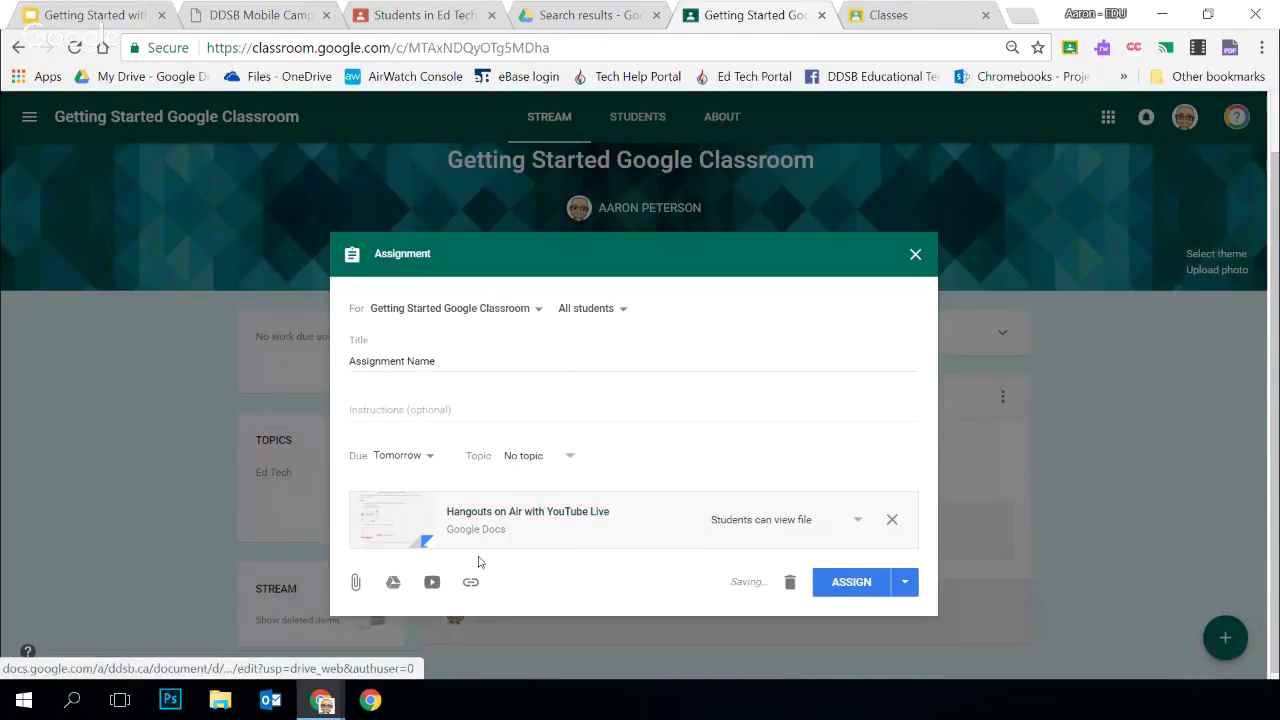
{"action": "left_click", "coordinate": [470, 581]}
{"action": "type", "text": "http://student.ddsb.ca/"}
{"action": "left_click", "coordinate": [682, 453]}
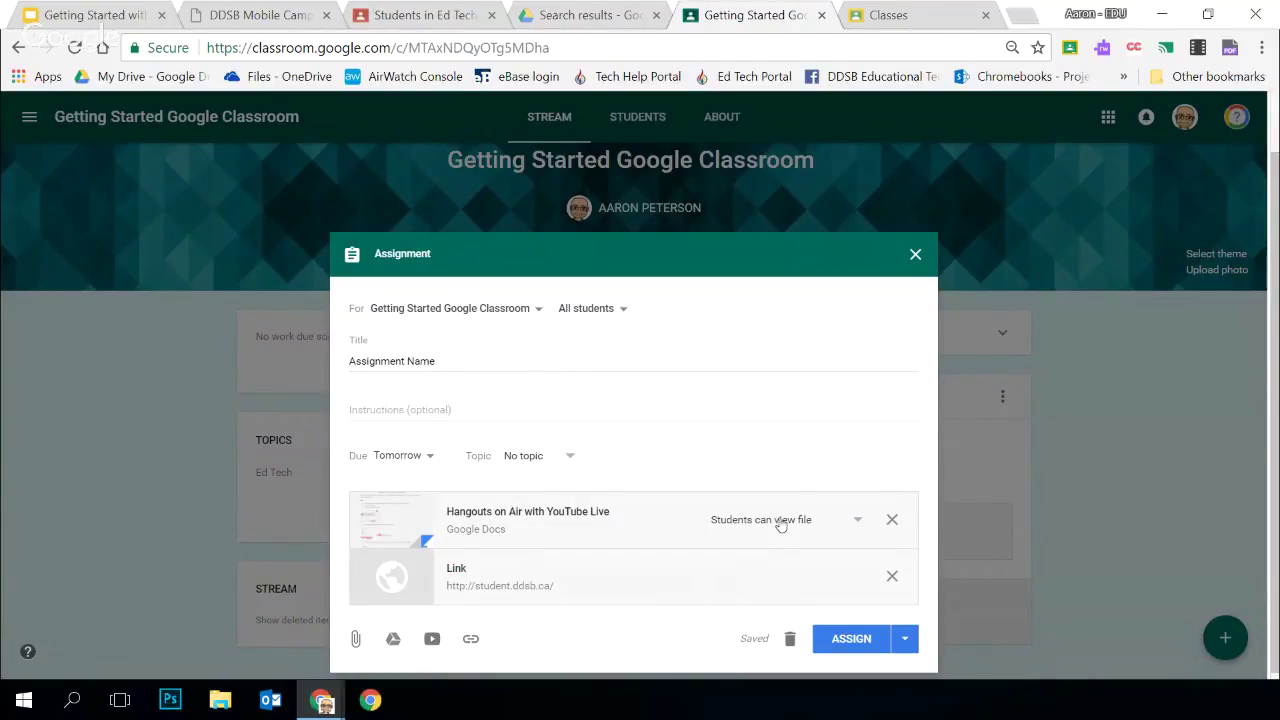
{"action": "left_click", "coordinate": [858, 523]}
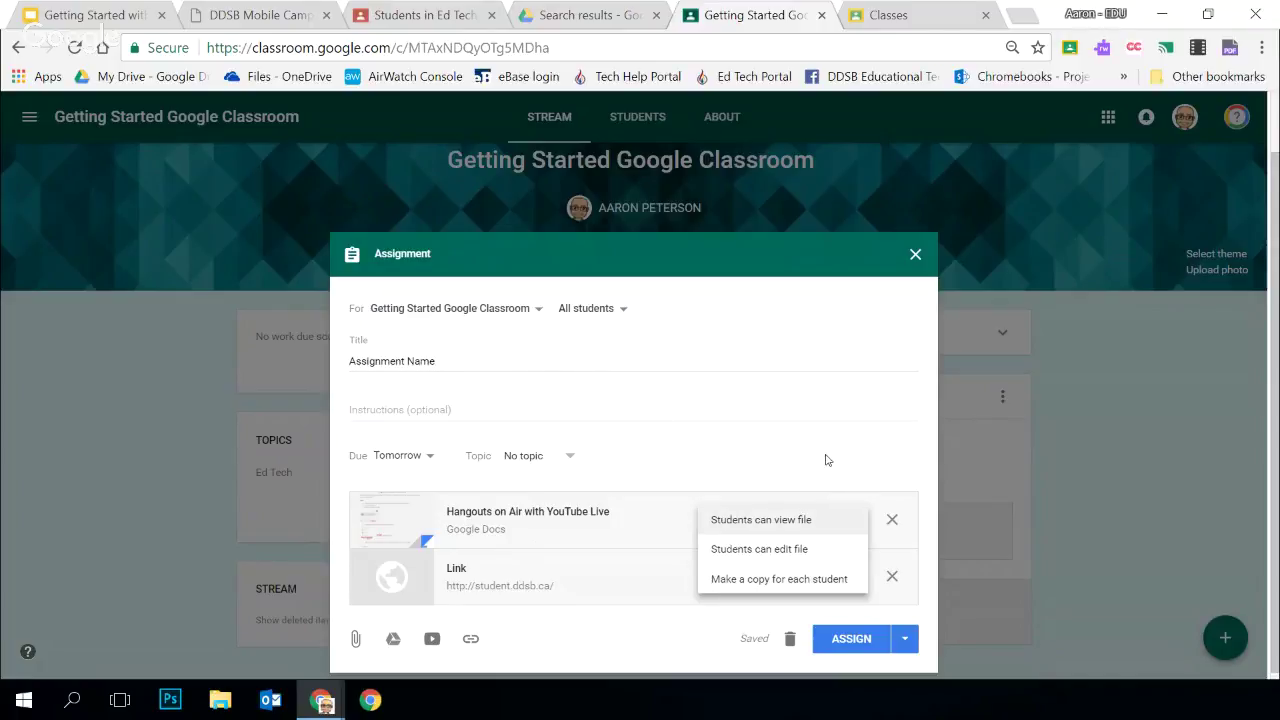
{"action": "left_click", "coordinate": [805, 520]}
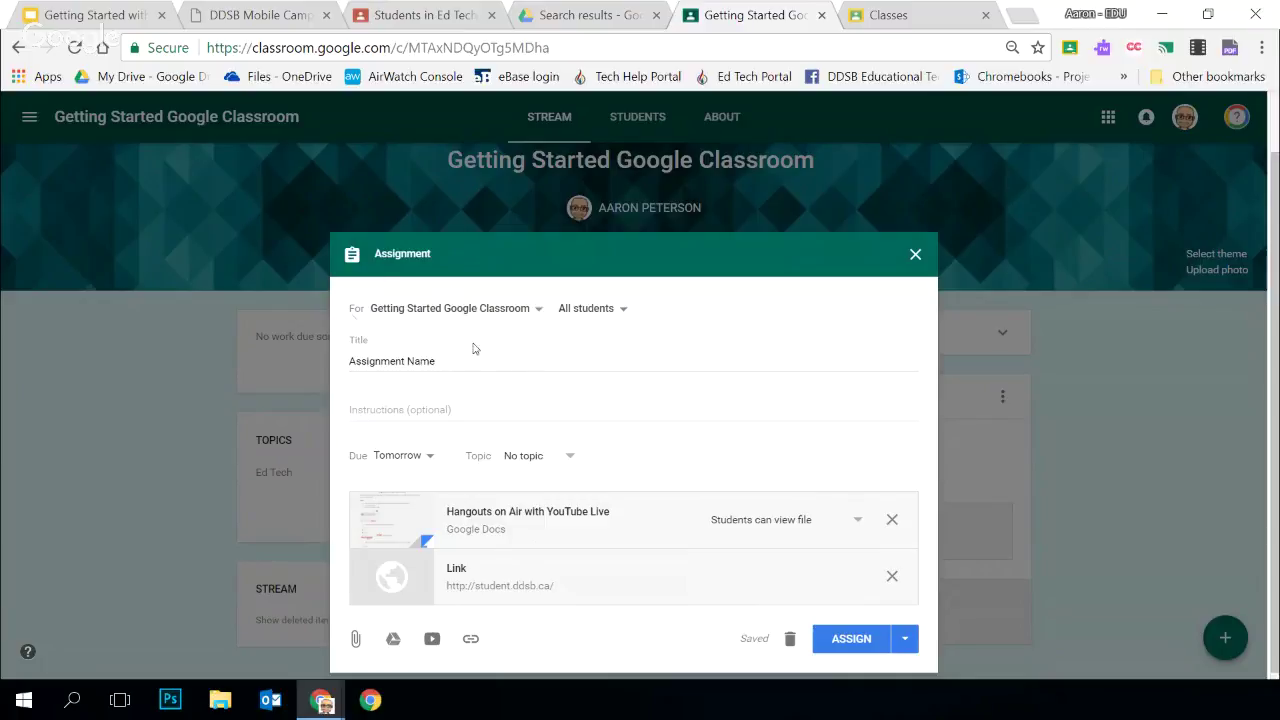
{"action": "left_click", "coordinate": [538, 310]}
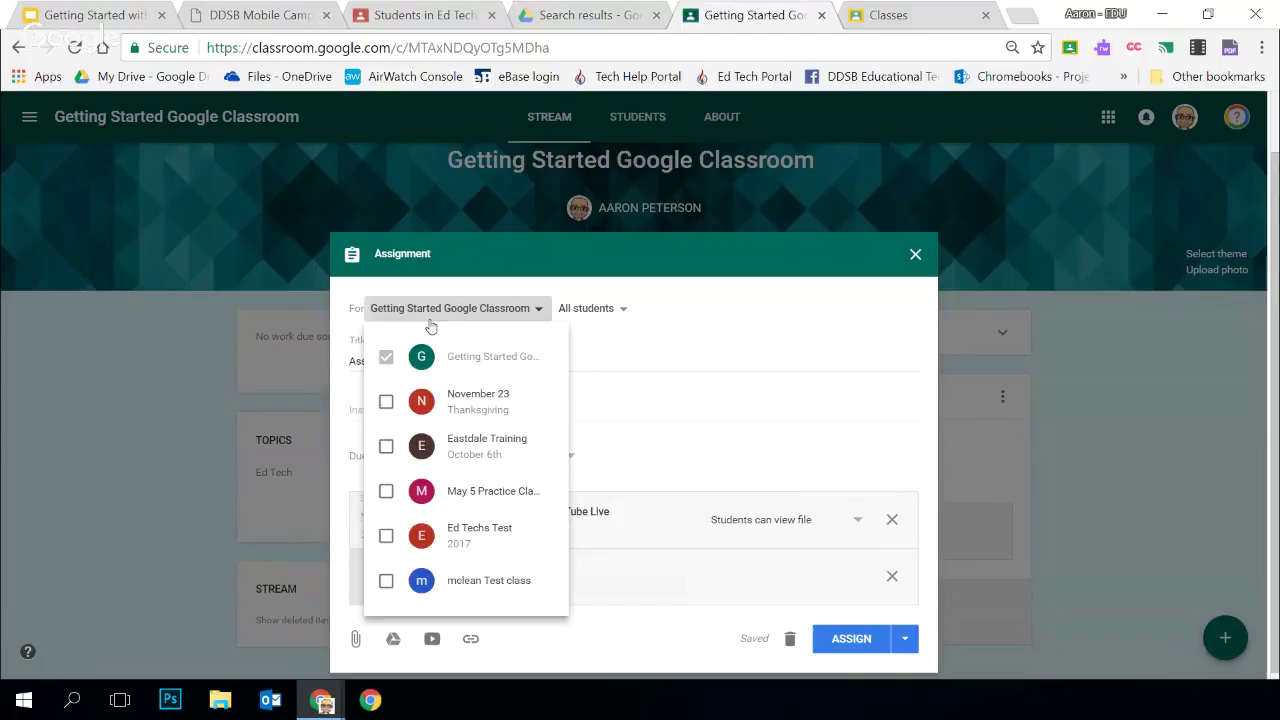
{"action": "left_click", "coordinate": [386, 536]}
{"action": "left_click", "coordinate": [386, 446]}
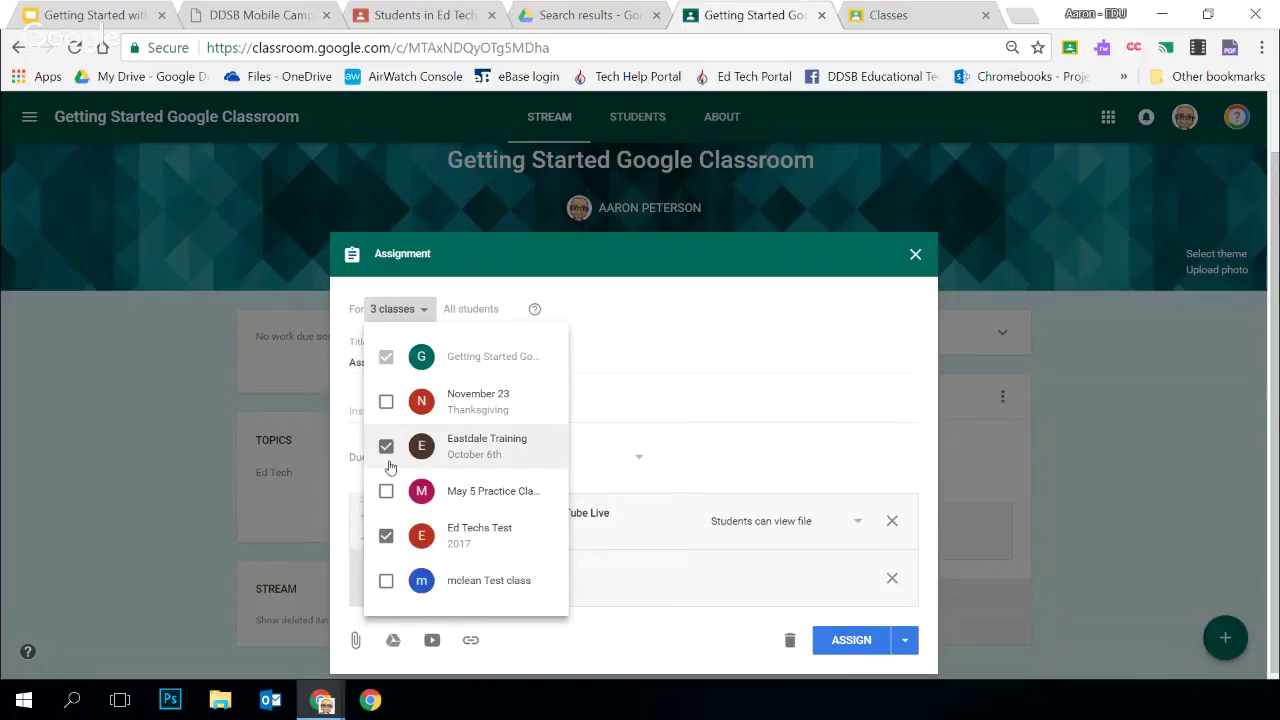
{"action": "left_click", "coordinate": [386, 491]}
{"action": "left_click", "coordinate": [386, 491]}
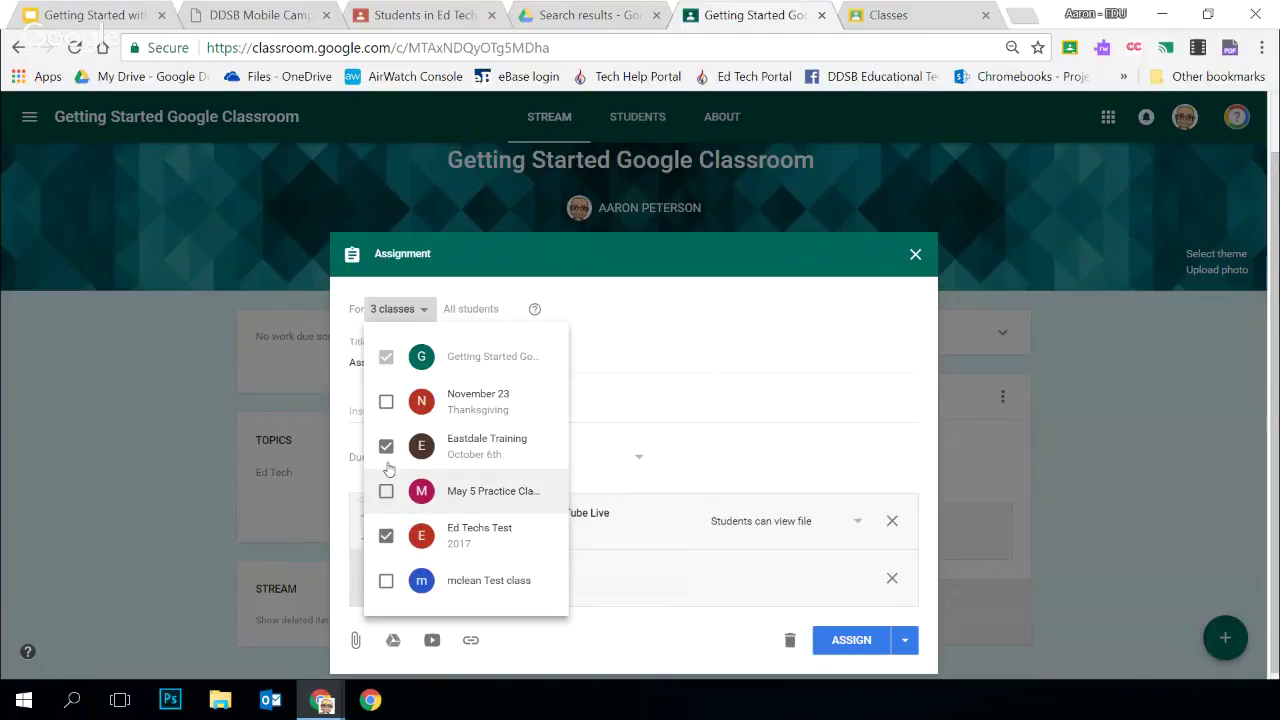
{"action": "left_click", "coordinate": [386, 446]}
{"action": "left_click", "coordinate": [636, 305]}
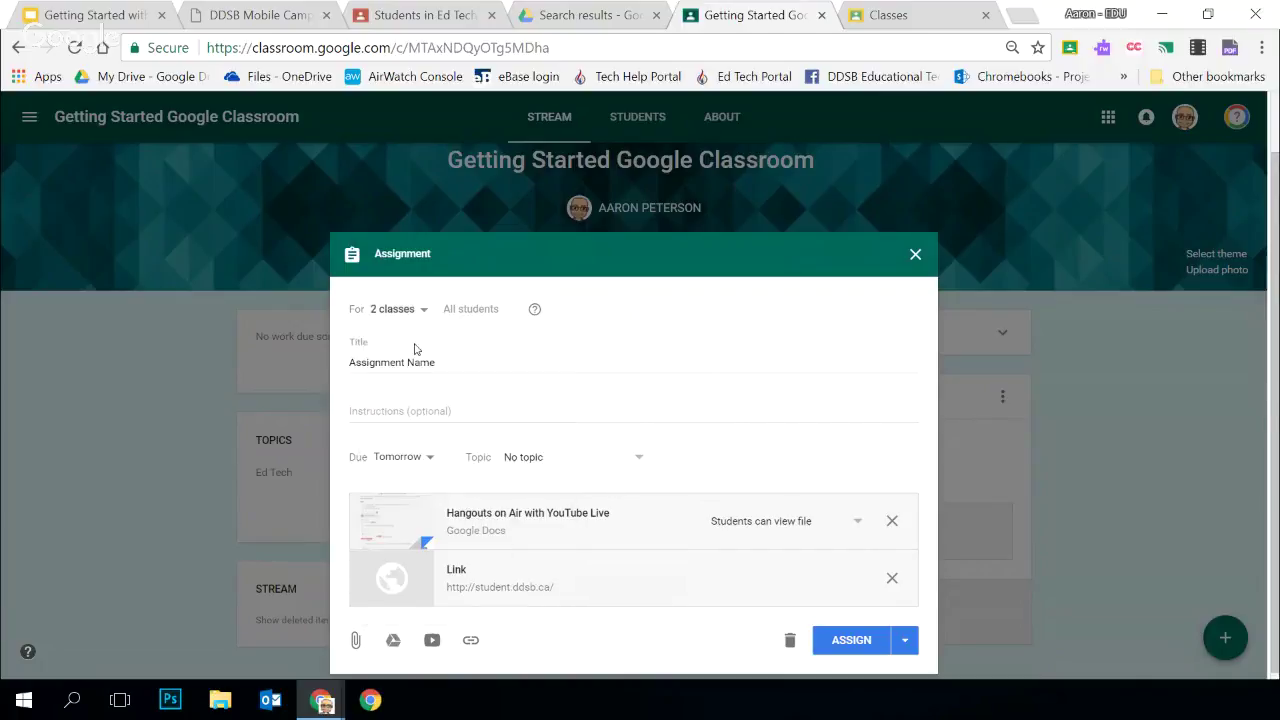
{"action": "left_click", "coordinate": [424, 318]}
{"action": "left_click", "coordinate": [386, 536]}
{"action": "left_click", "coordinate": [585, 280]}
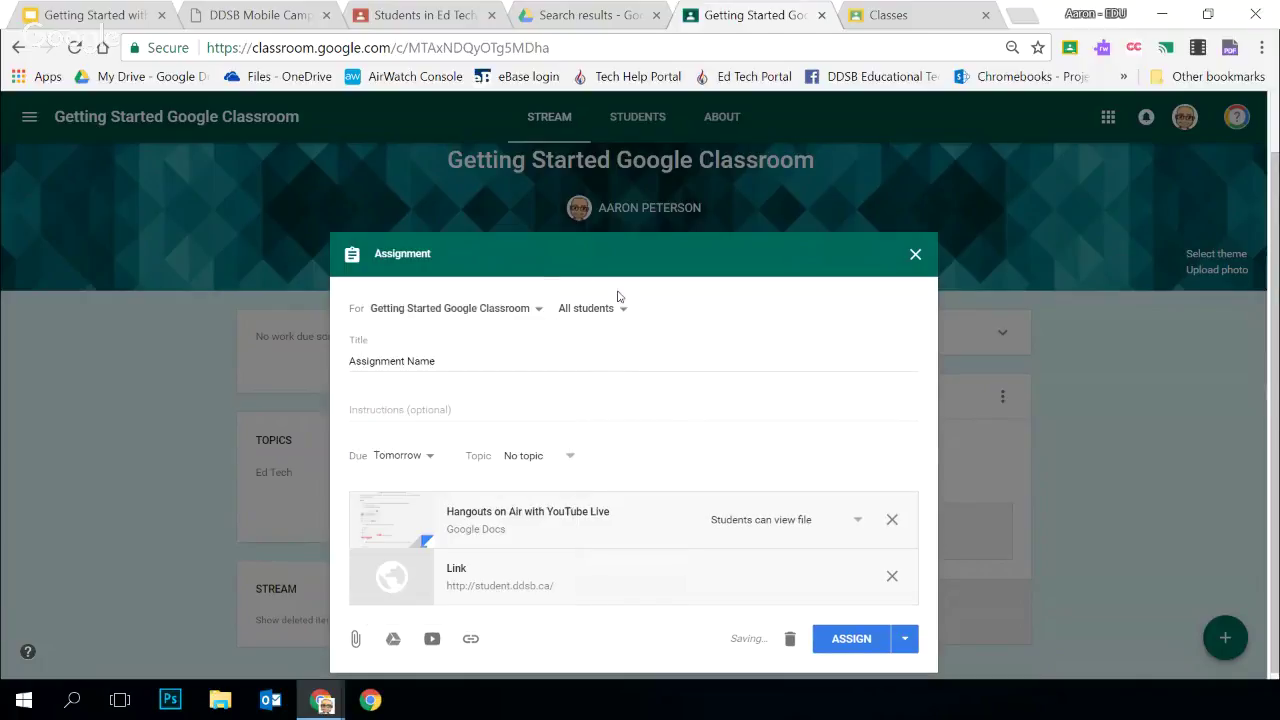
{"action": "left_click", "coordinate": [624, 310]}
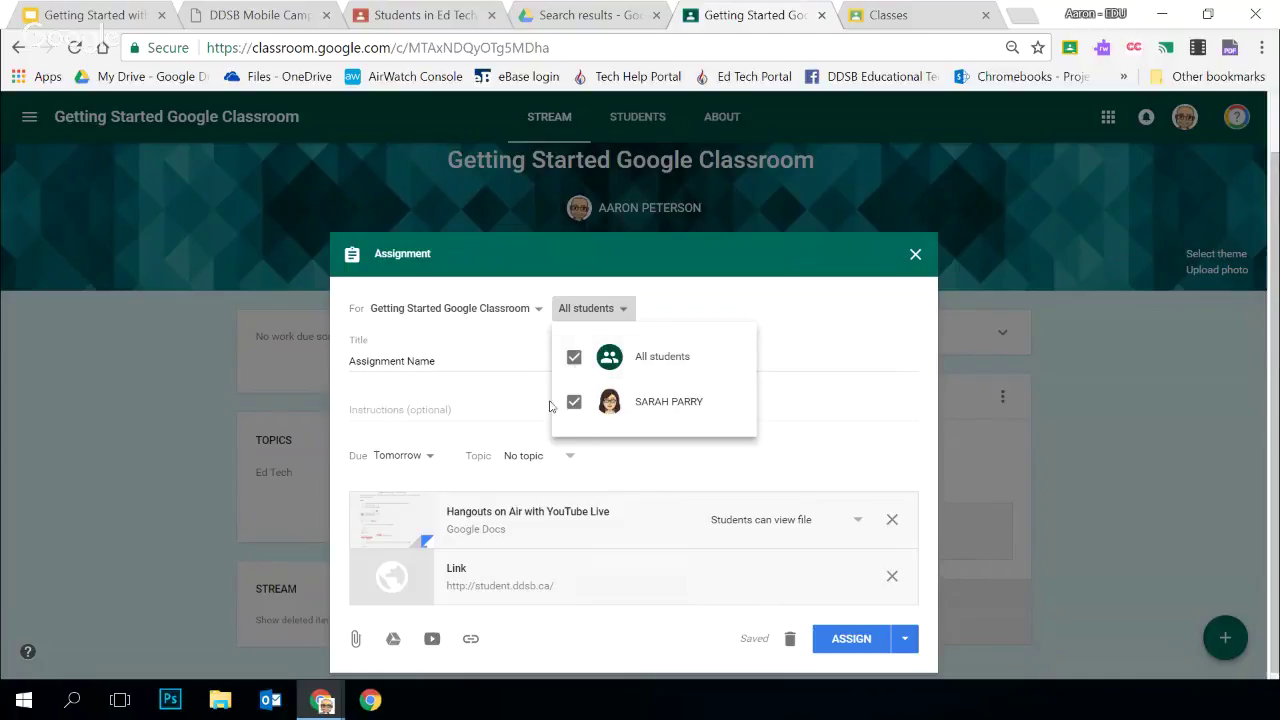
{"action": "left_click", "coordinate": [573, 356]}
{"action": "left_click", "coordinate": [574, 401]}
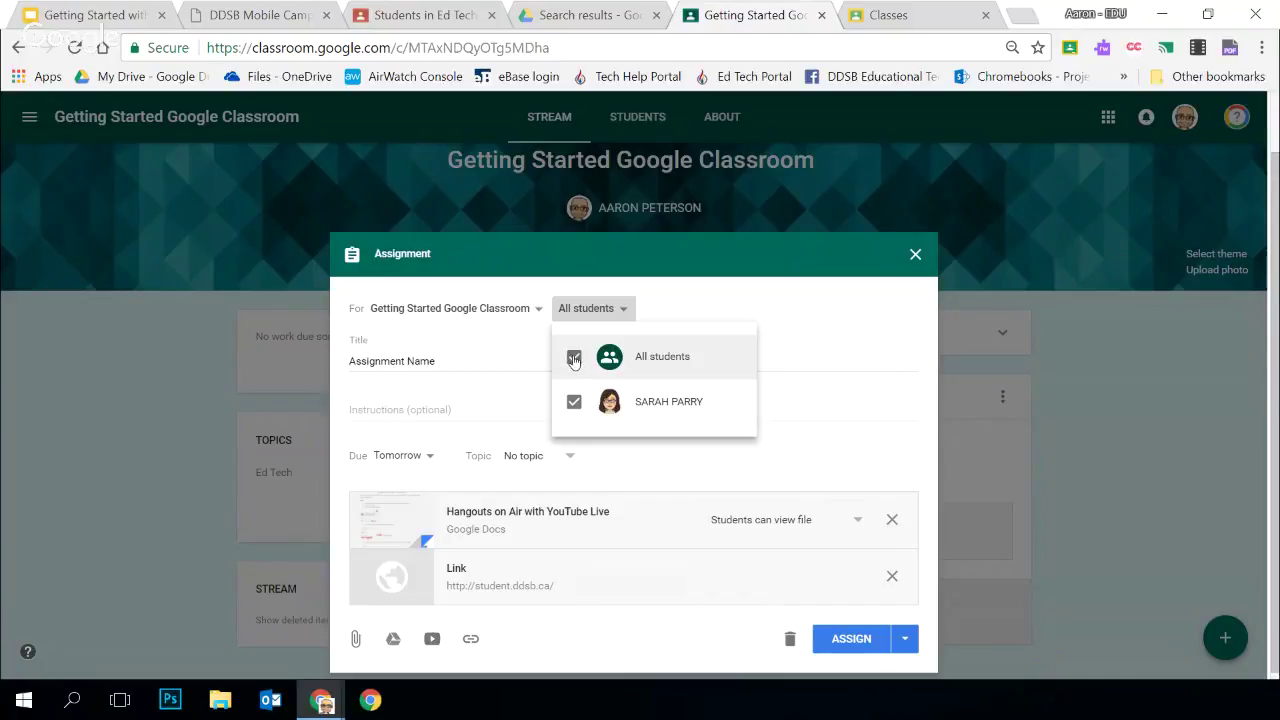
{"action": "left_click", "coordinate": [573, 357]}
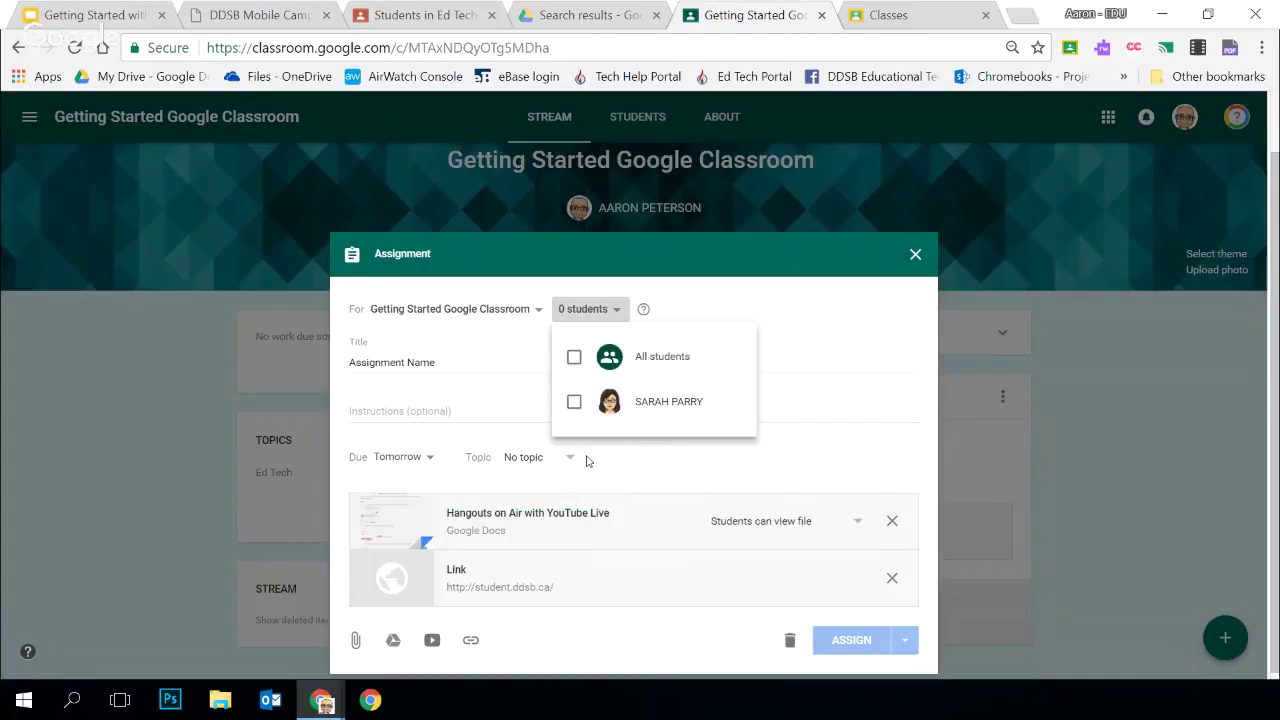
{"action": "left_click", "coordinate": [573, 357]}
{"action": "left_click", "coordinate": [740, 296]}
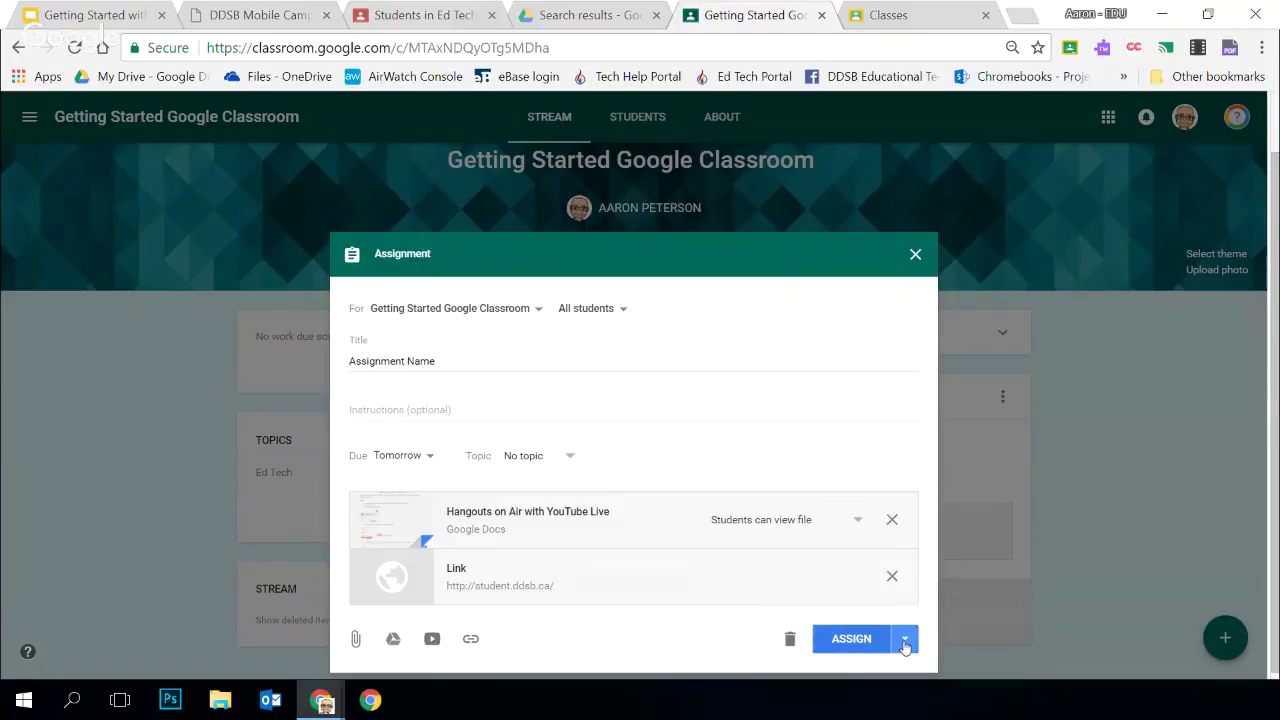
- Back out of scheduling and assign 'Assignment Name' to the class immediately
{"action": "left_click", "coordinate": [906, 640]}
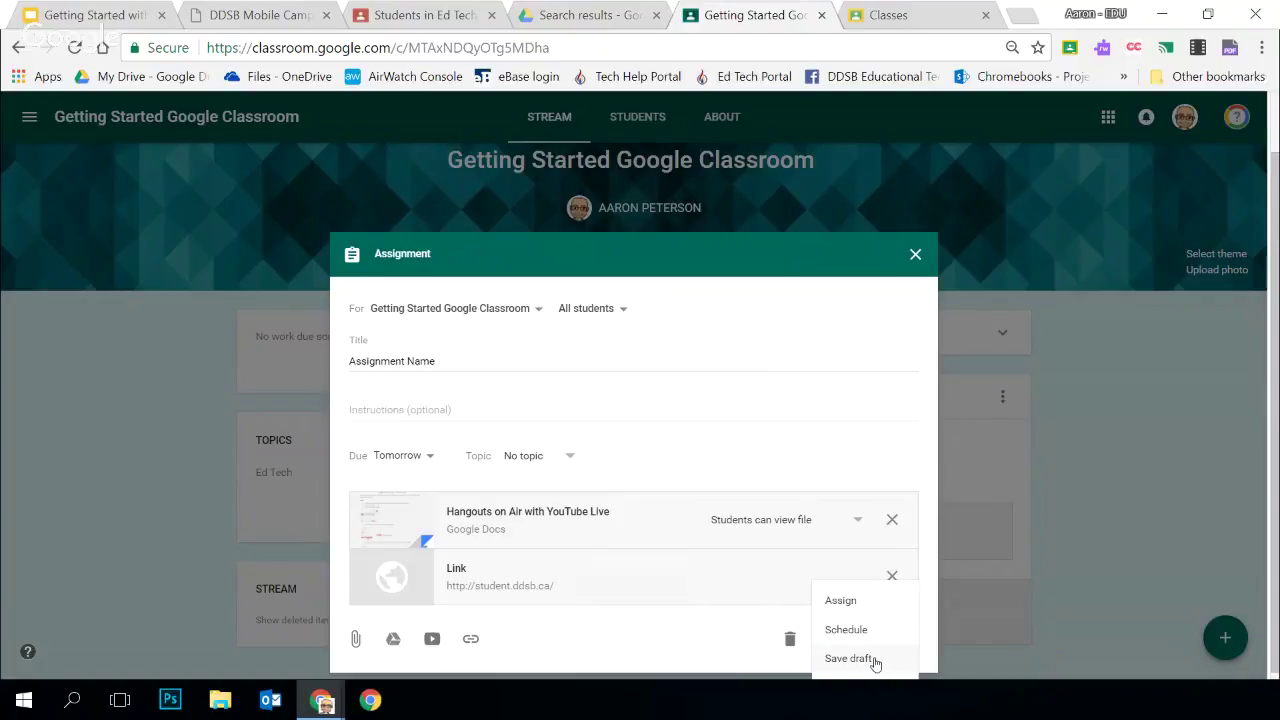
{"action": "left_click", "coordinate": [846, 630]}
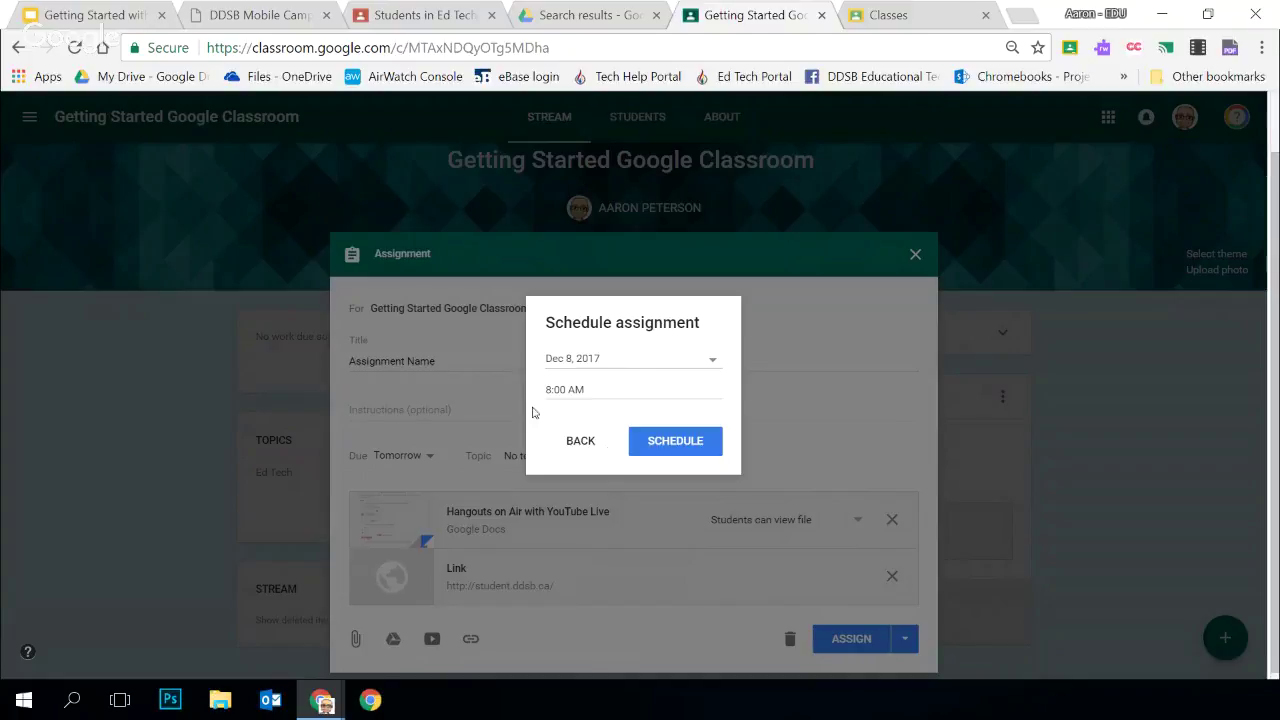
{"action": "left_click", "coordinate": [581, 441]}
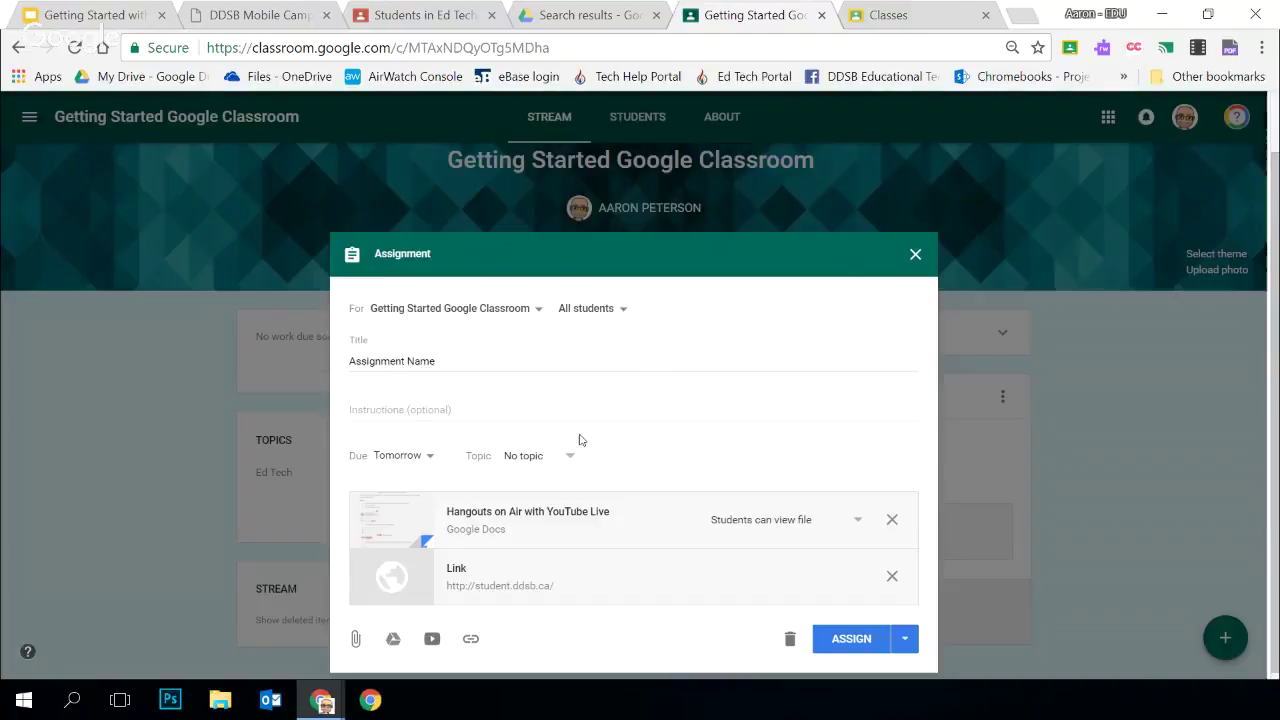
{"action": "left_click", "coordinate": [850, 639]}
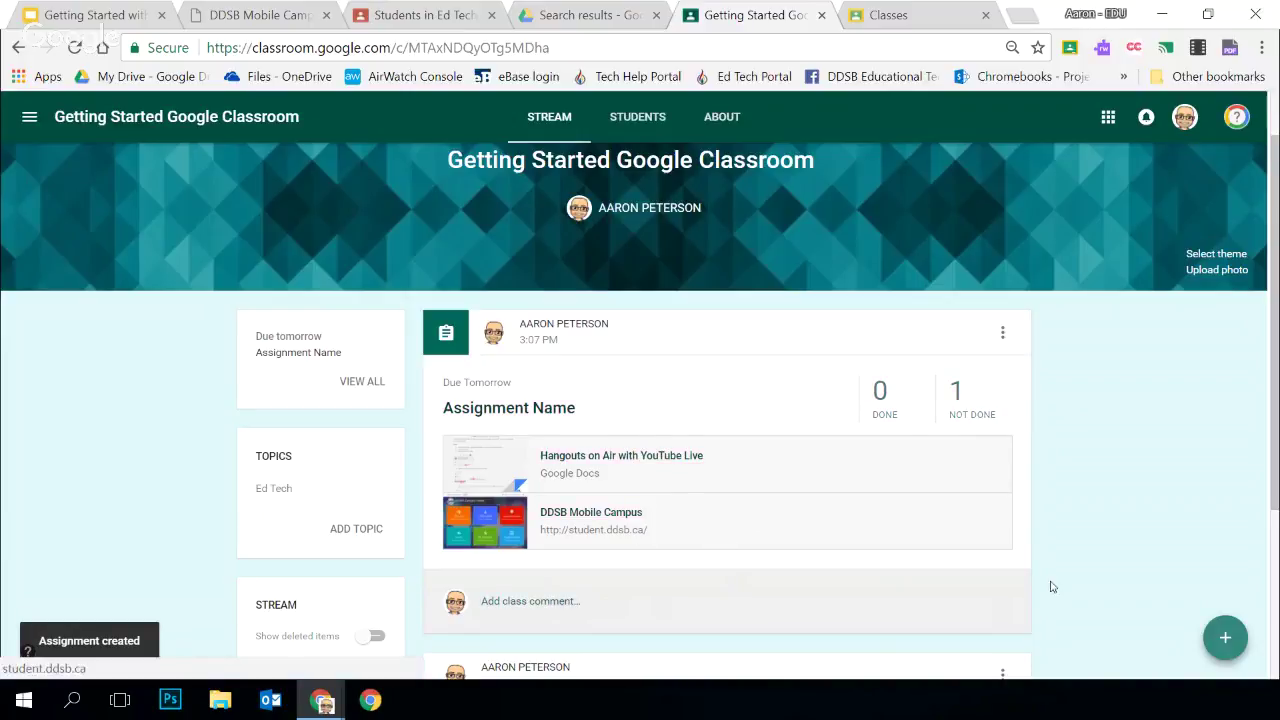
- Choose Create question from the + menu in the Getting Started class
{"action": "mouse_move", "coordinate": [1225, 637]}
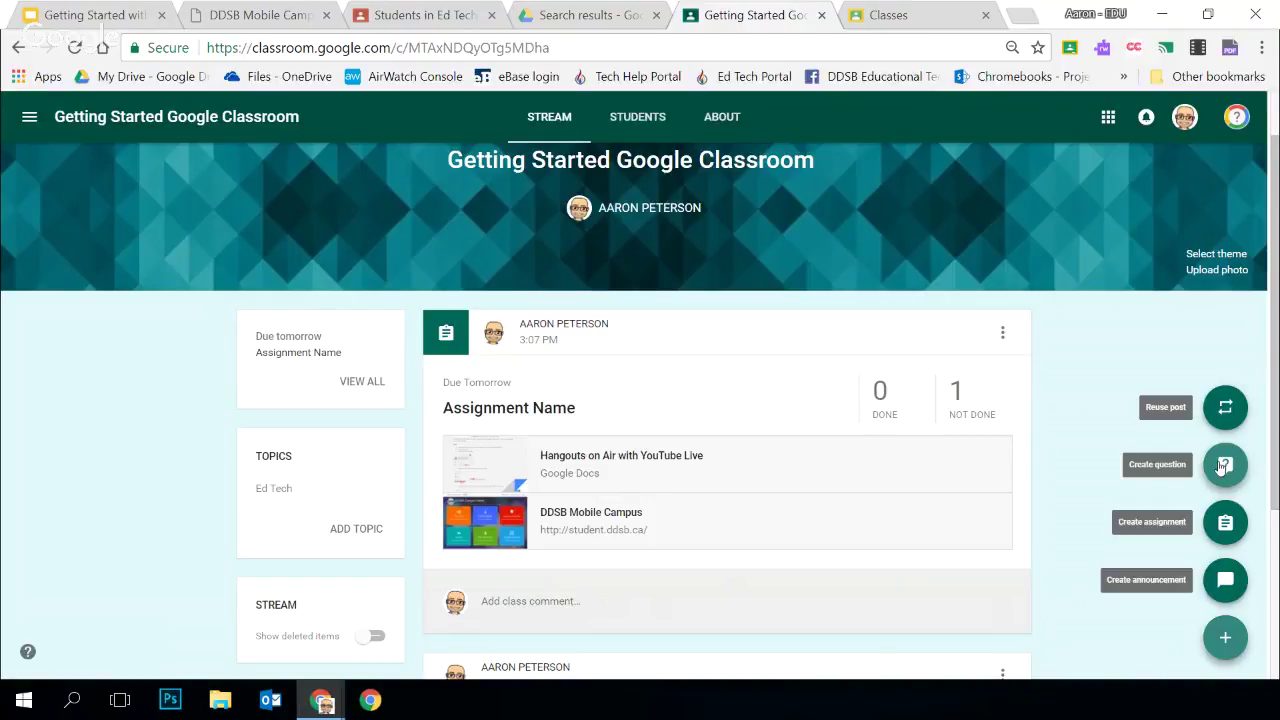
{"action": "left_click", "coordinate": [1227, 465]}
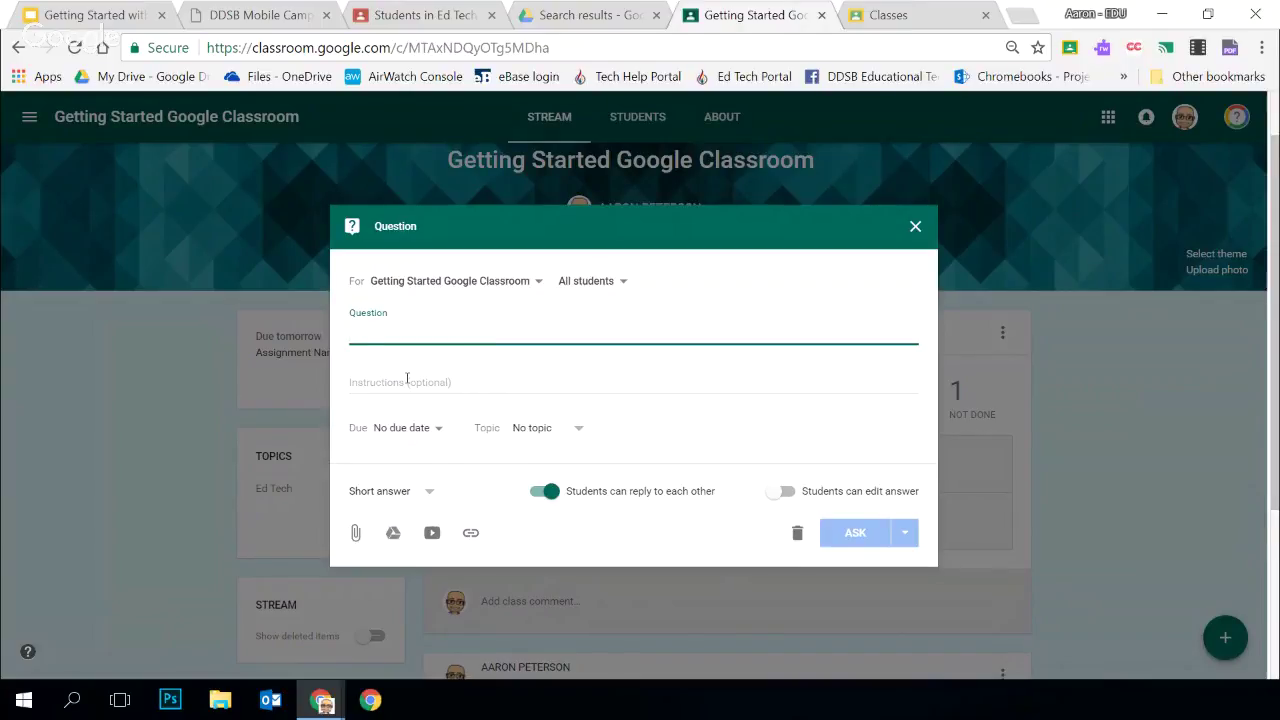
- Enter 'How could you use Google Classroom with your students?' and confirm the class and All students recipients
{"action": "type", "text": "How"}
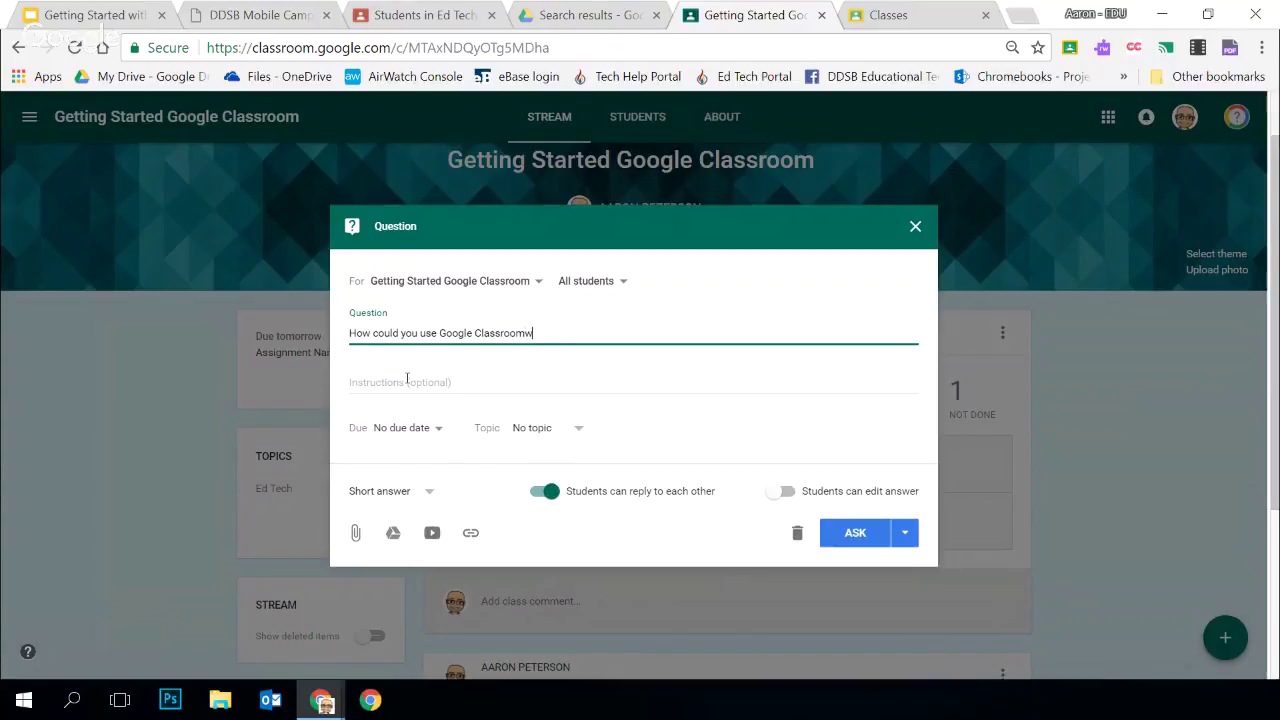
{"action": "type", "text": "ith your students?"}
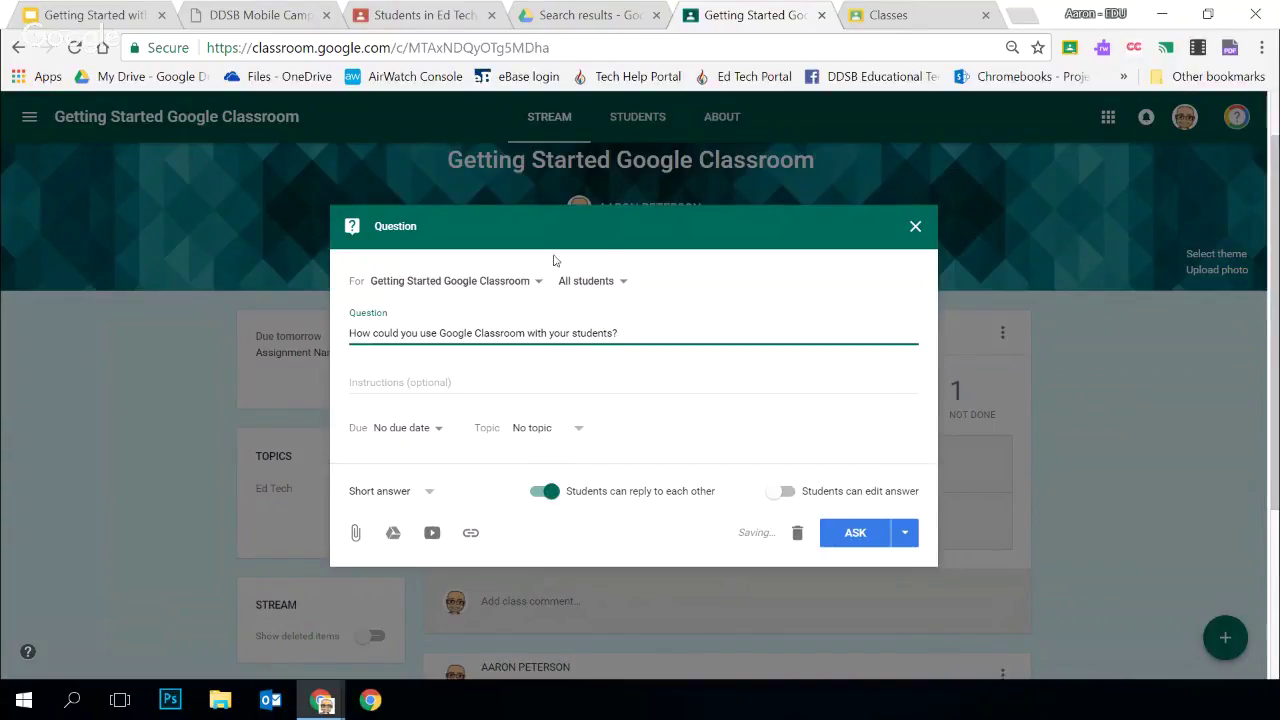
{"action": "left_click", "coordinate": [530, 281]}
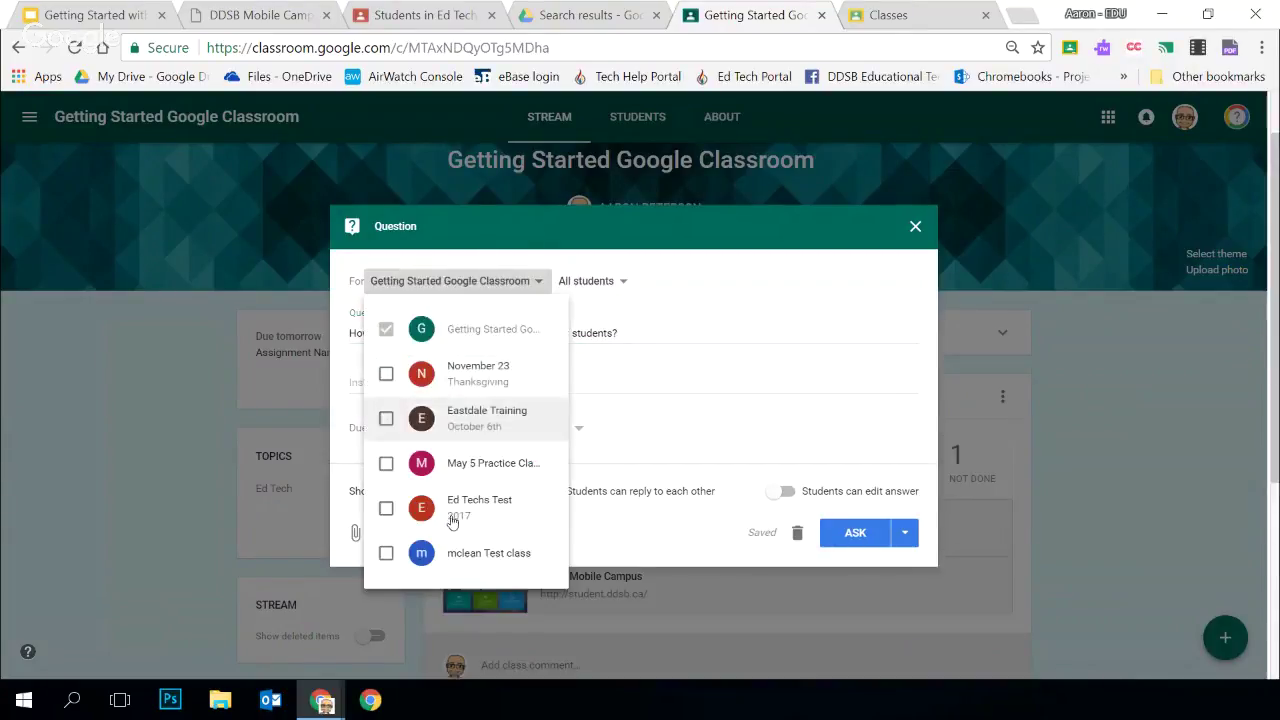
{"action": "left_click", "coordinate": [716, 265]}
{"action": "left_click", "coordinate": [600, 284]}
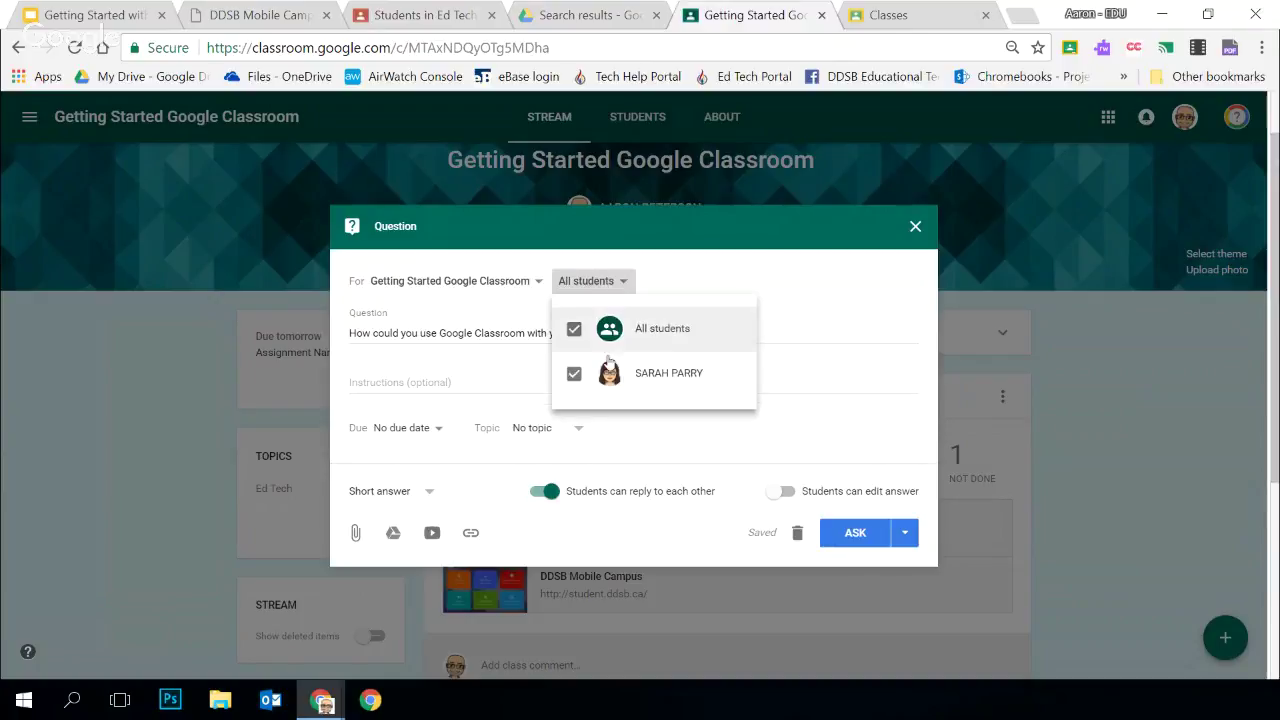
{"action": "left_click", "coordinate": [699, 265]}
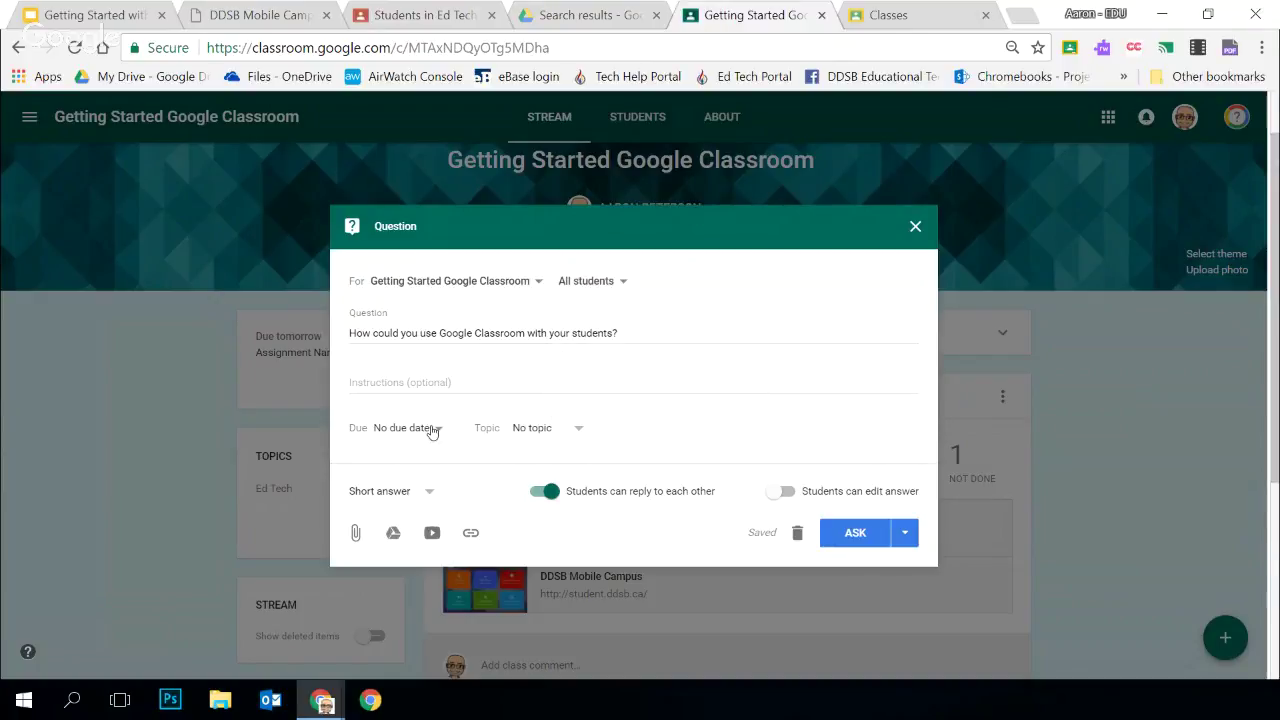
- Change the question type from Short answer to Multiple choice, comparing the two once
{"action": "left_click", "coordinate": [426, 489]}
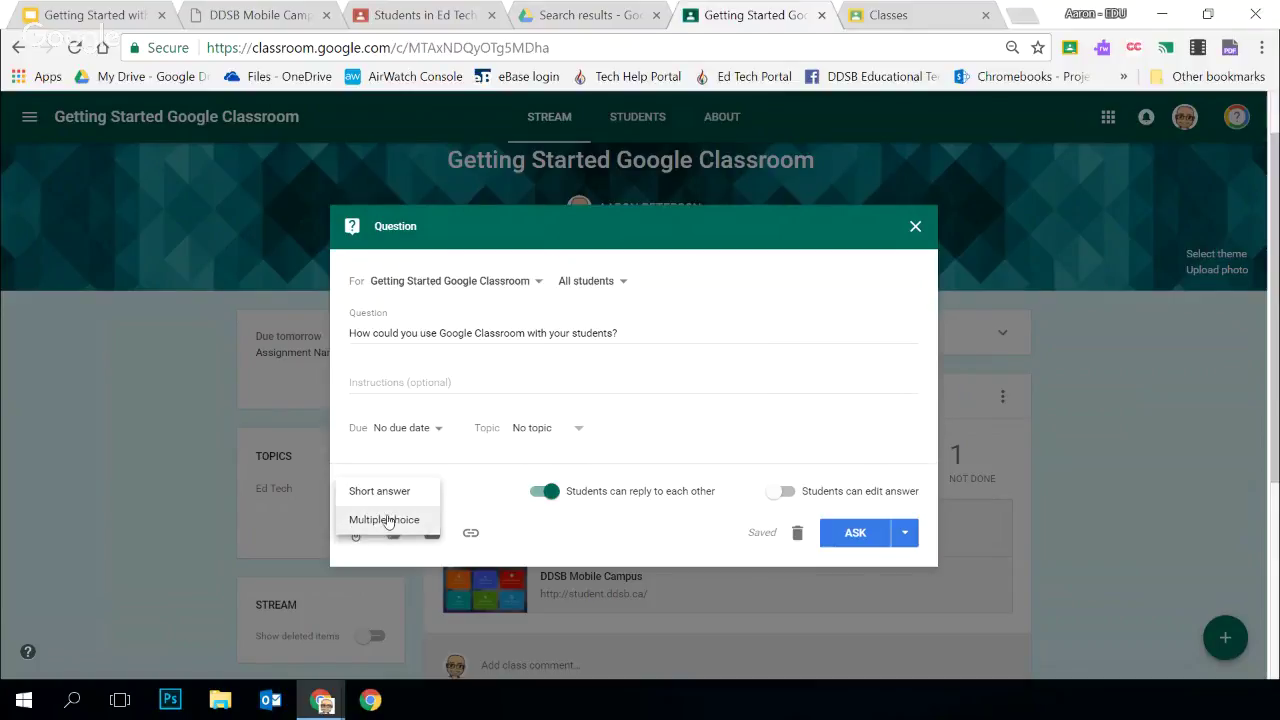
{"action": "left_click", "coordinate": [386, 520]}
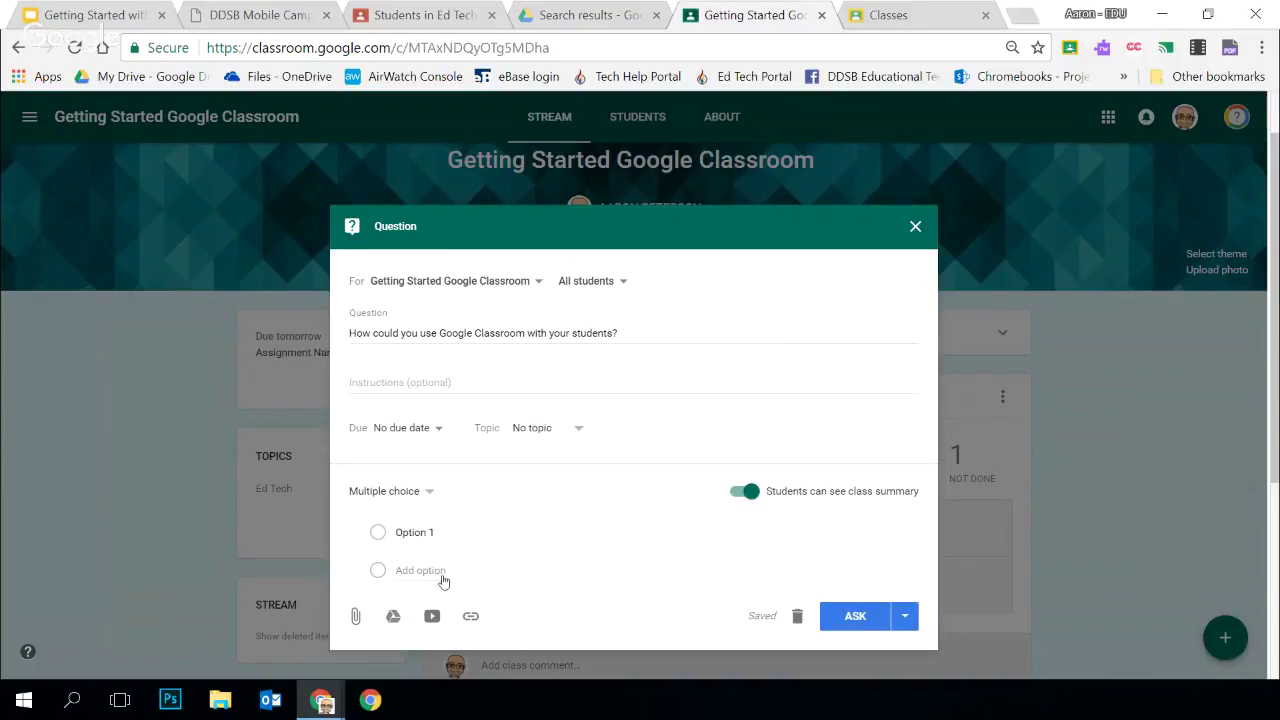
{"action": "left_click", "coordinate": [429, 491]}
{"action": "left_click", "coordinate": [402, 460]}
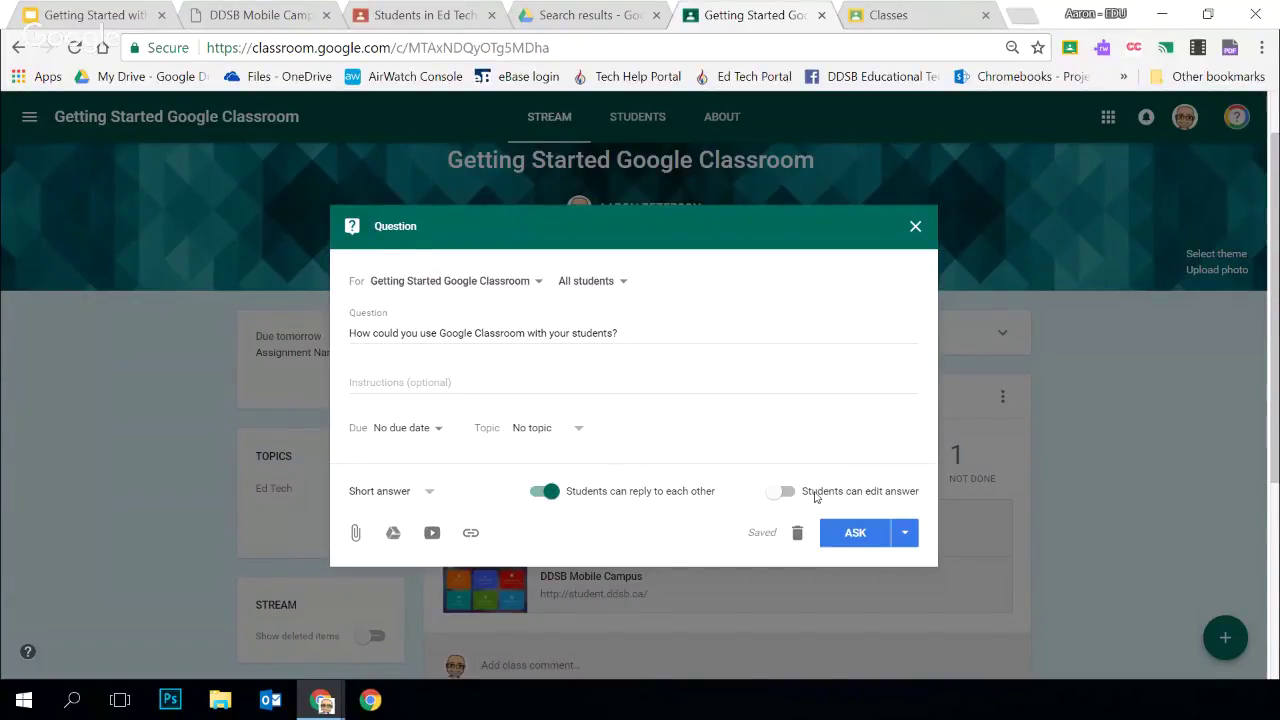
{"action": "left_click", "coordinate": [422, 491]}
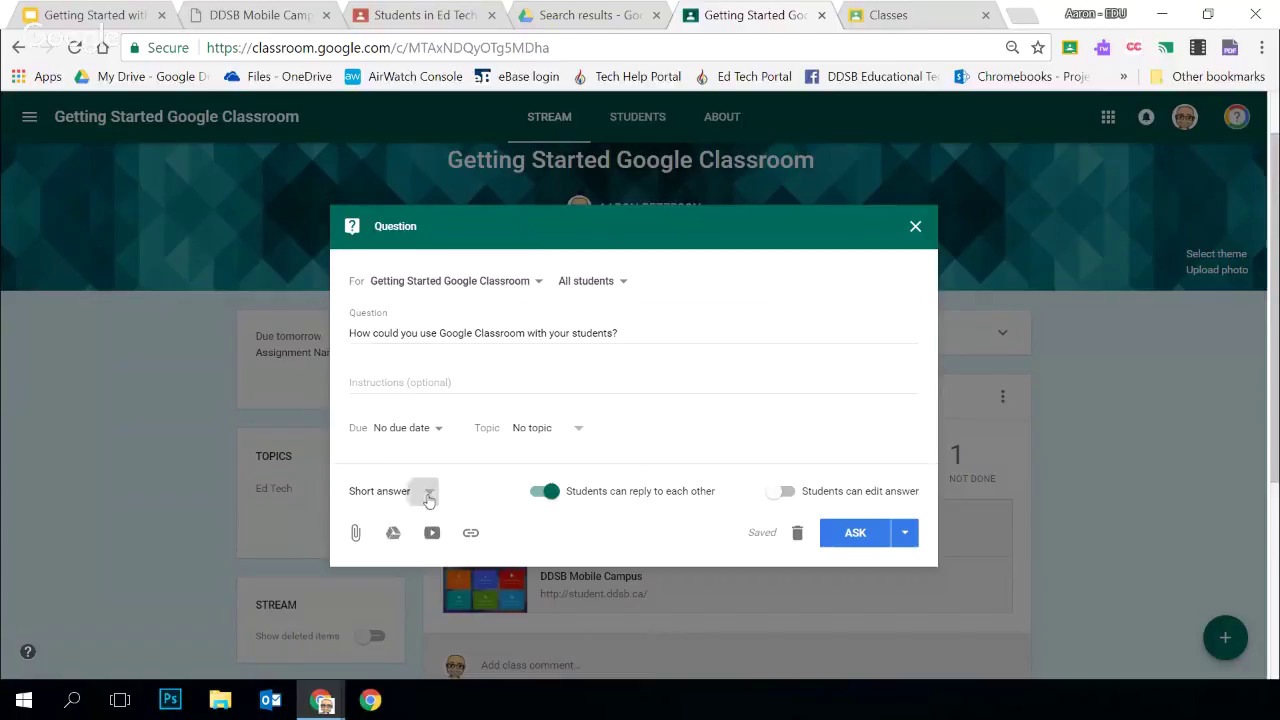
{"action": "left_click", "coordinate": [386, 519]}
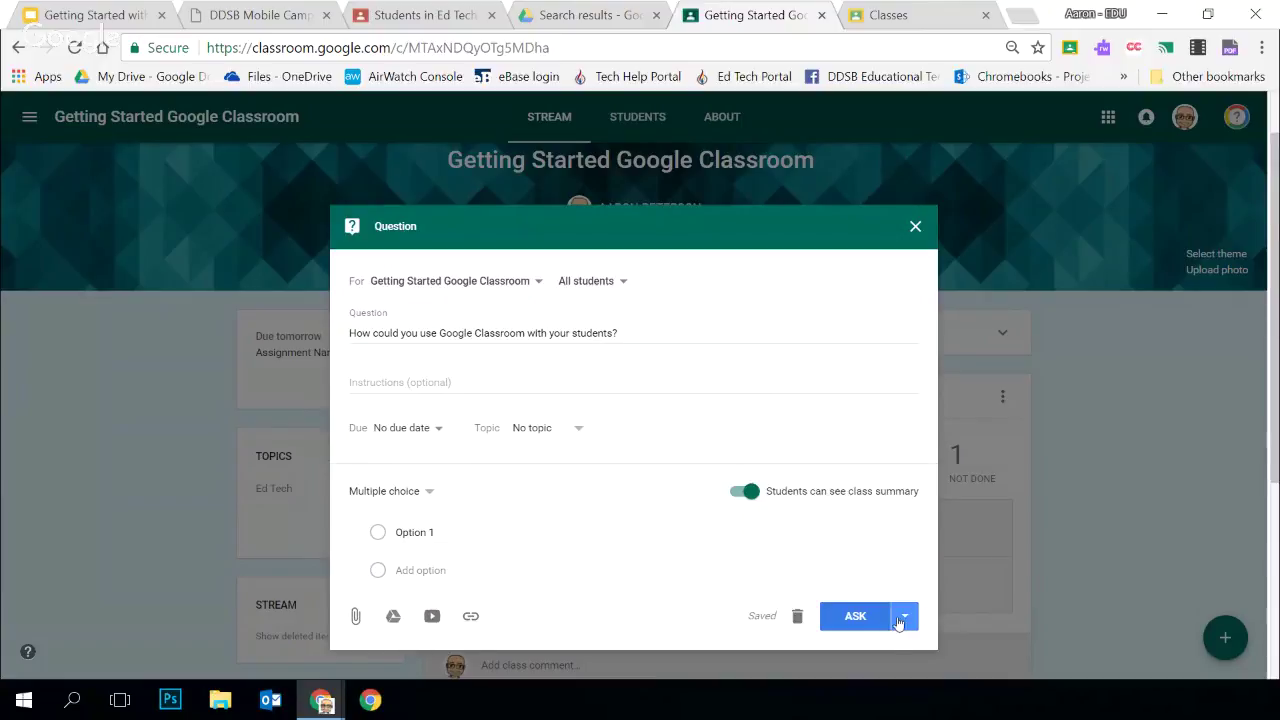
- Ask the question, then reuse '#001 - Favourite Animal' from the Miner PD - Math class
{"action": "left_click", "coordinate": [843, 619]}
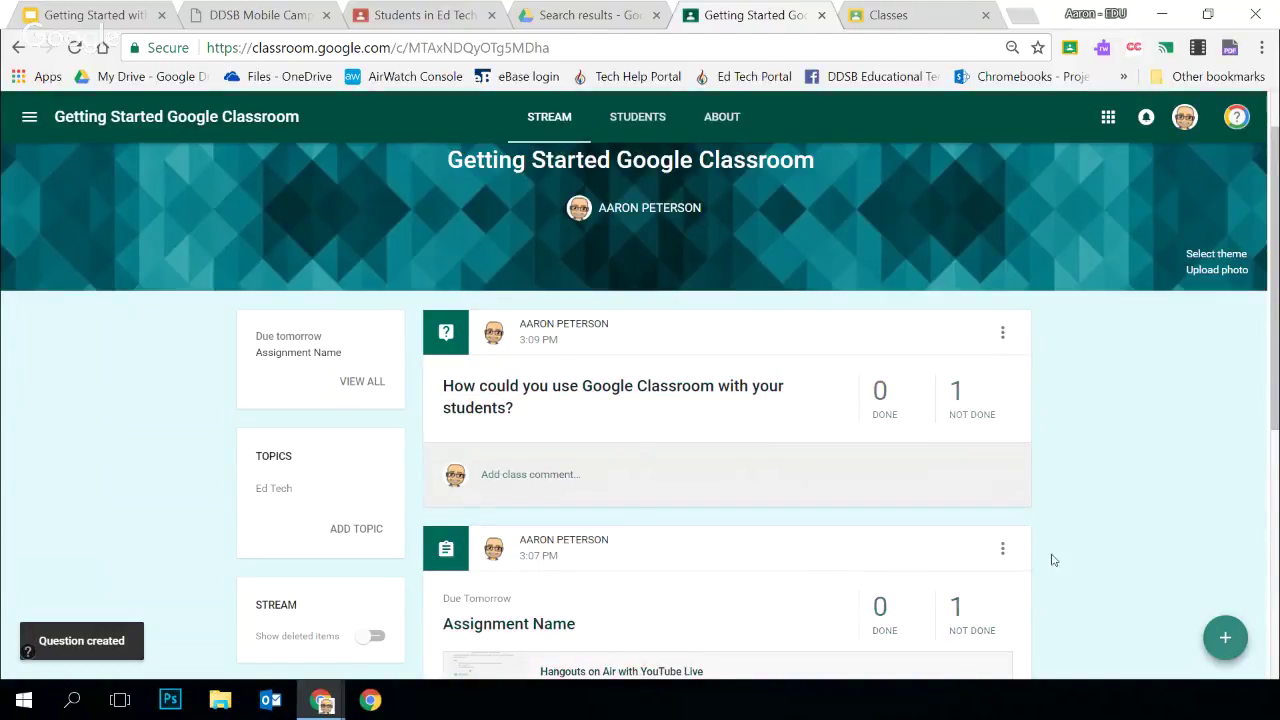
{"action": "mouse_move", "coordinate": [1222, 625]}
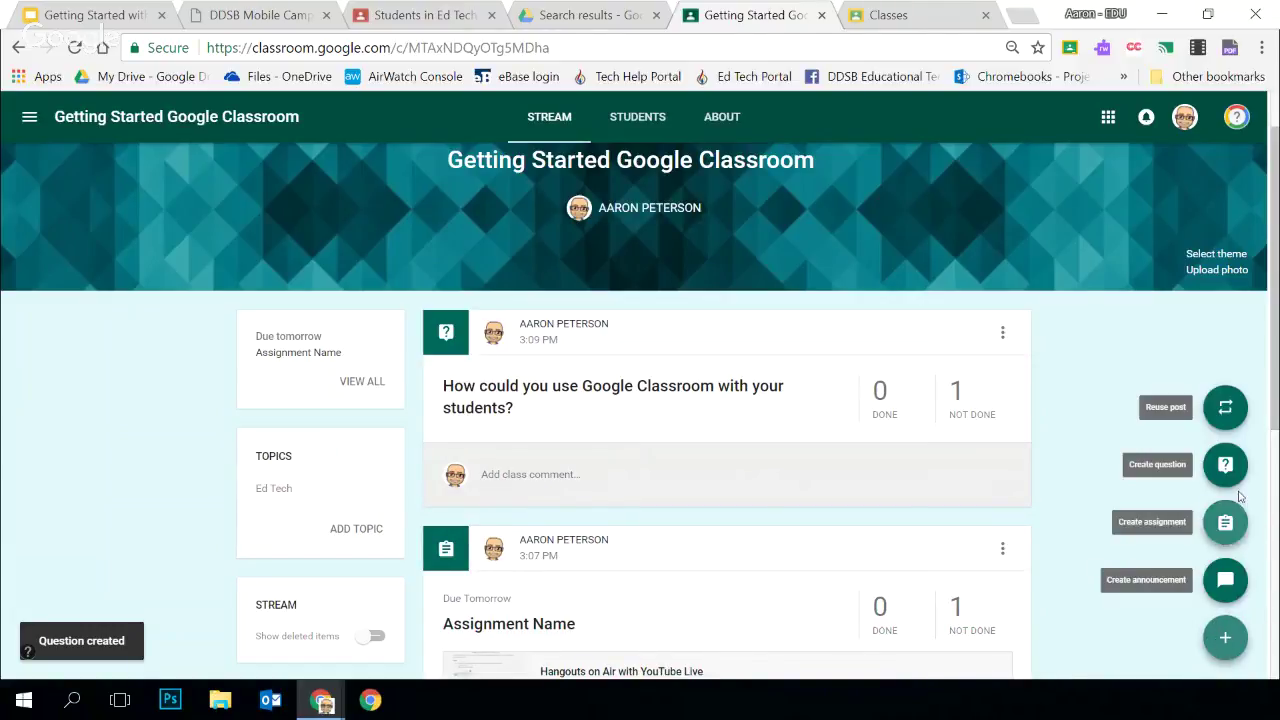
{"action": "left_click", "coordinate": [1227, 410]}
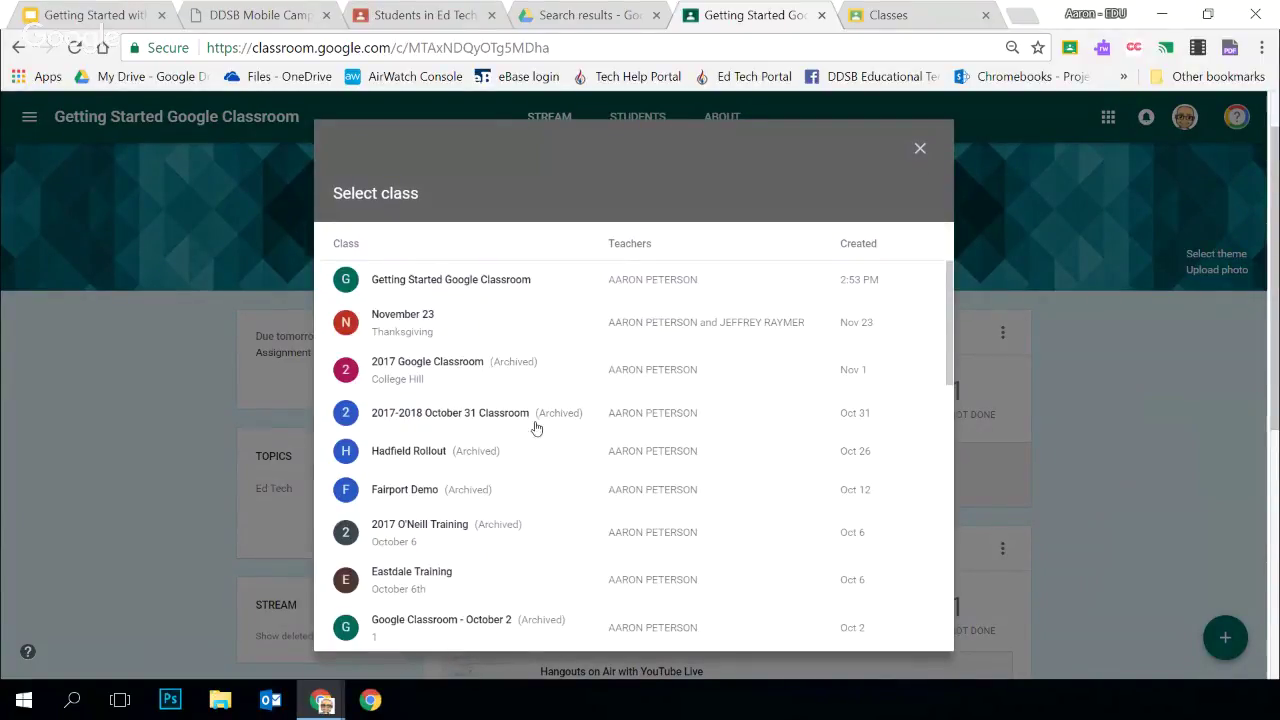
{"action": "scroll", "coordinate": [524, 406], "scroll_direction": "down", "scroll_amount": 2}
{"action": "scroll", "coordinate": [524, 406], "scroll_direction": "down", "scroll_amount": 2}
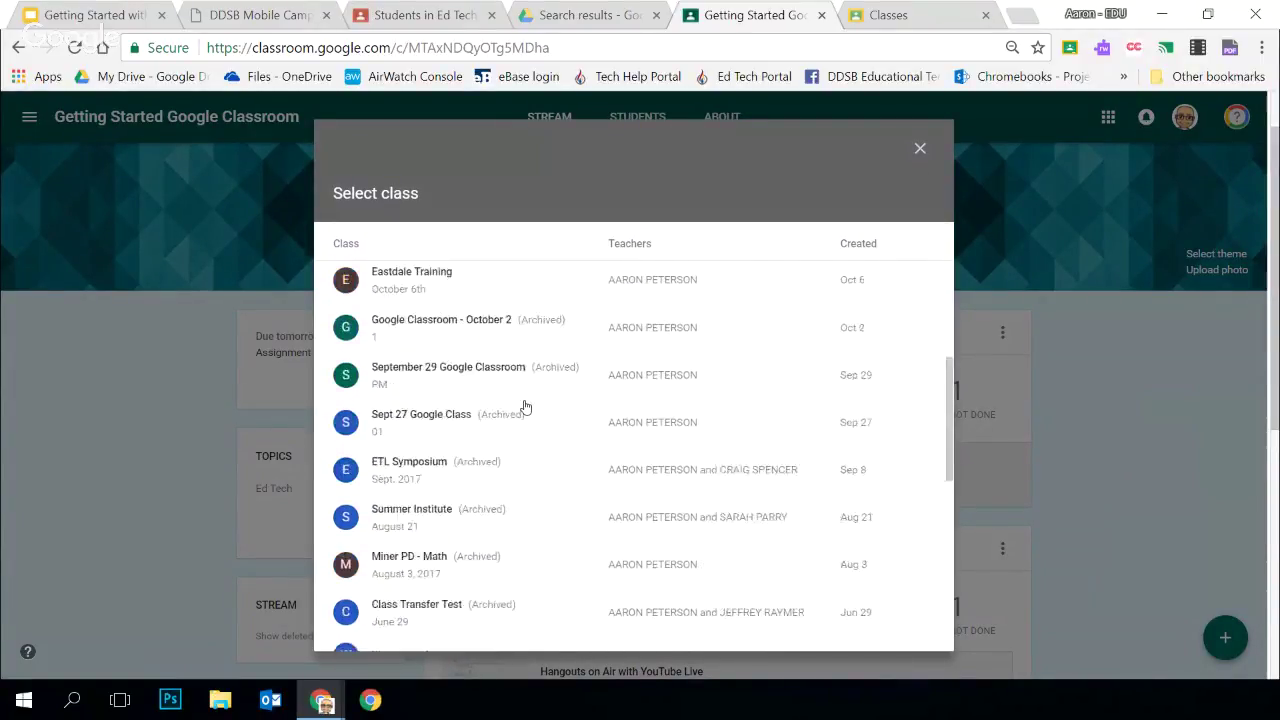
{"action": "left_click", "coordinate": [479, 467]}
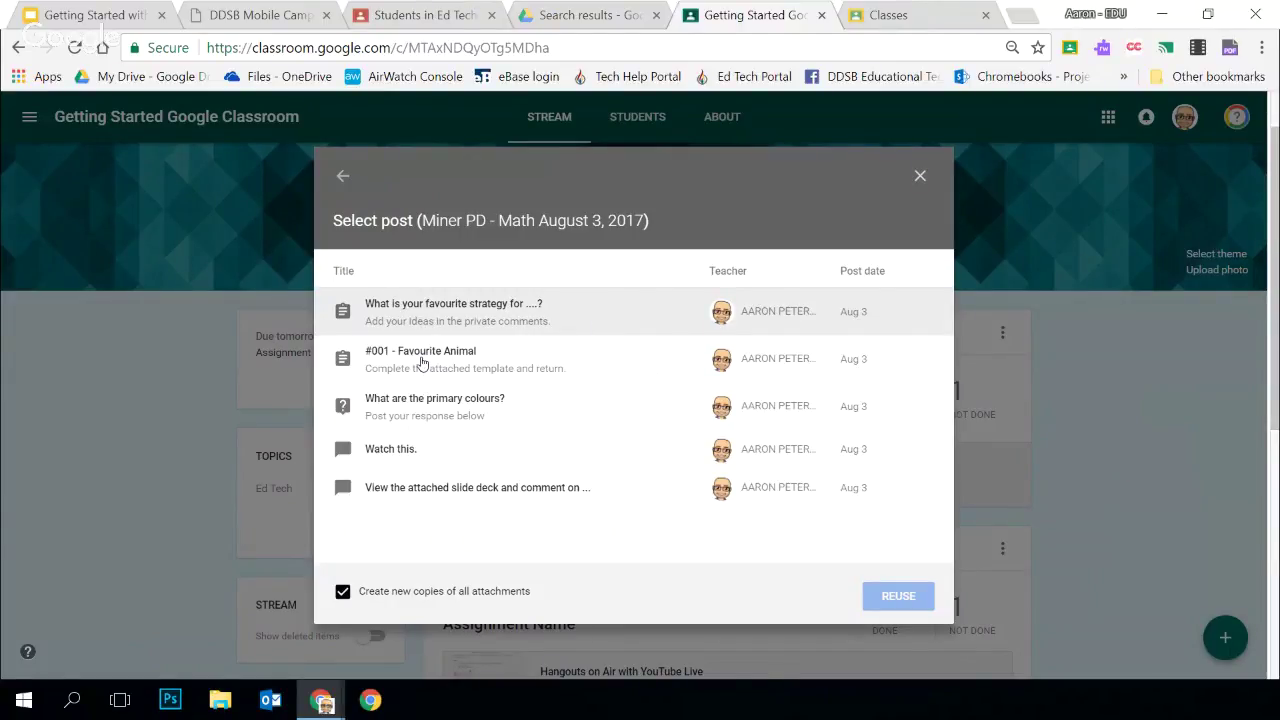
{"action": "left_click", "coordinate": [418, 402]}
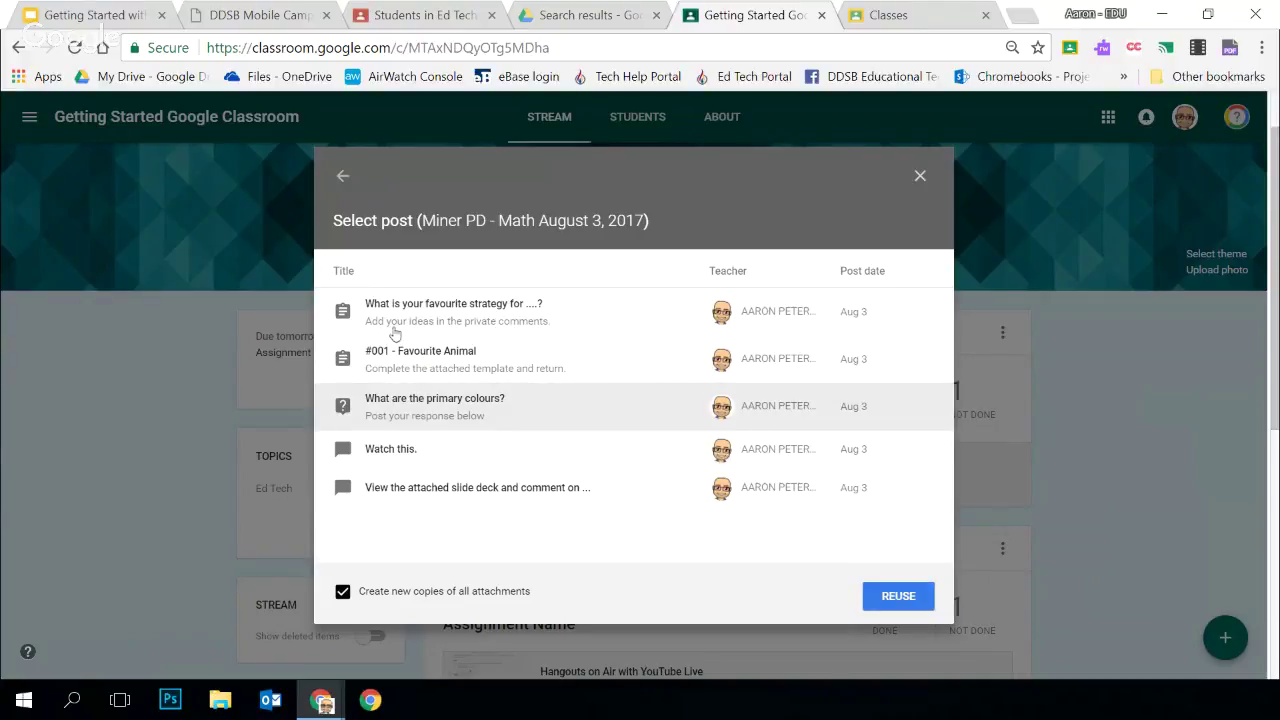
{"action": "left_click", "coordinate": [417, 358]}
{"action": "left_click", "coordinate": [898, 597]}
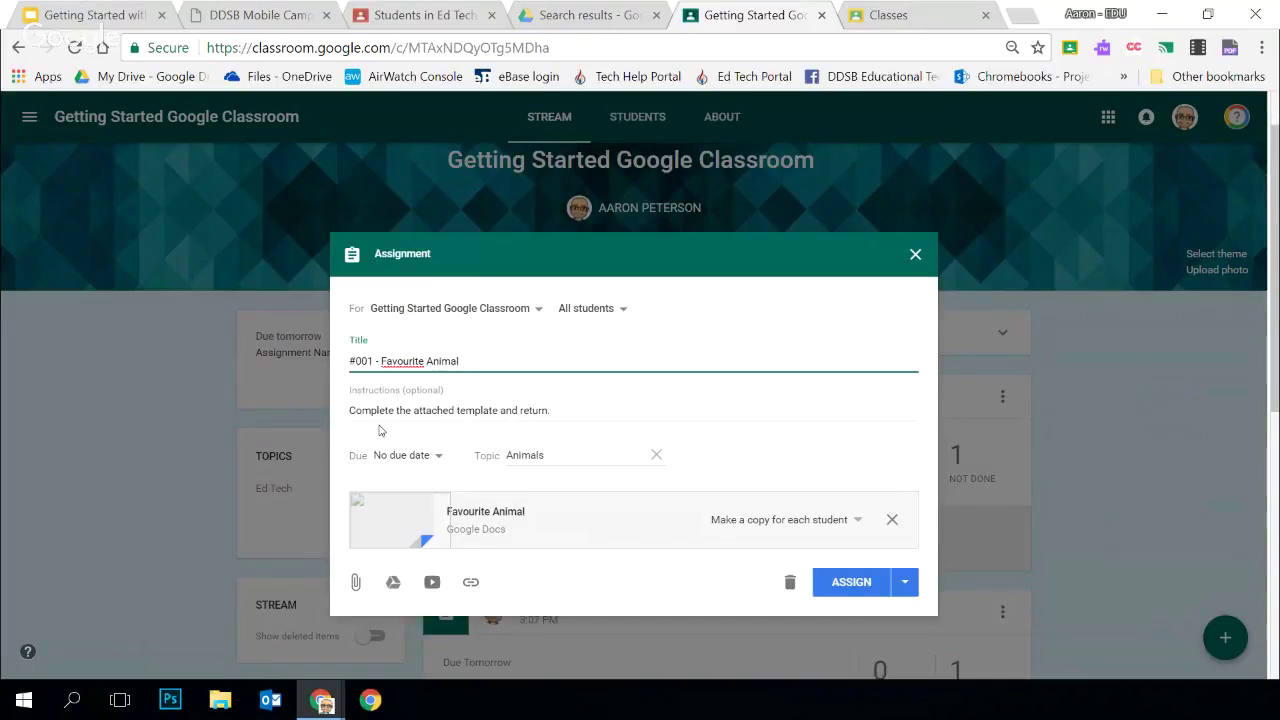
- Replace the Animals topic with Ed Tech and save the Favourite Animal assignment as a draft
{"action": "triple_click", "coordinate": [447, 366]}
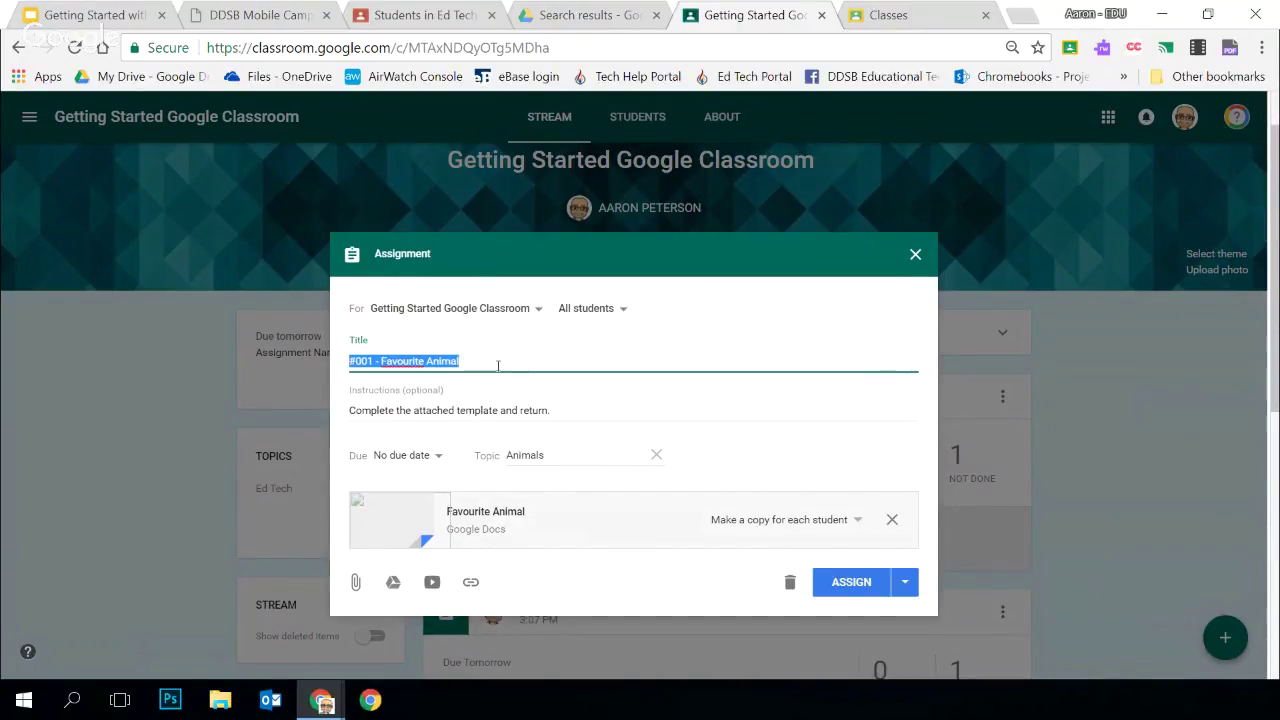
{"action": "left_click", "coordinate": [530, 310]}
{"action": "left_click", "coordinate": [530, 310]}
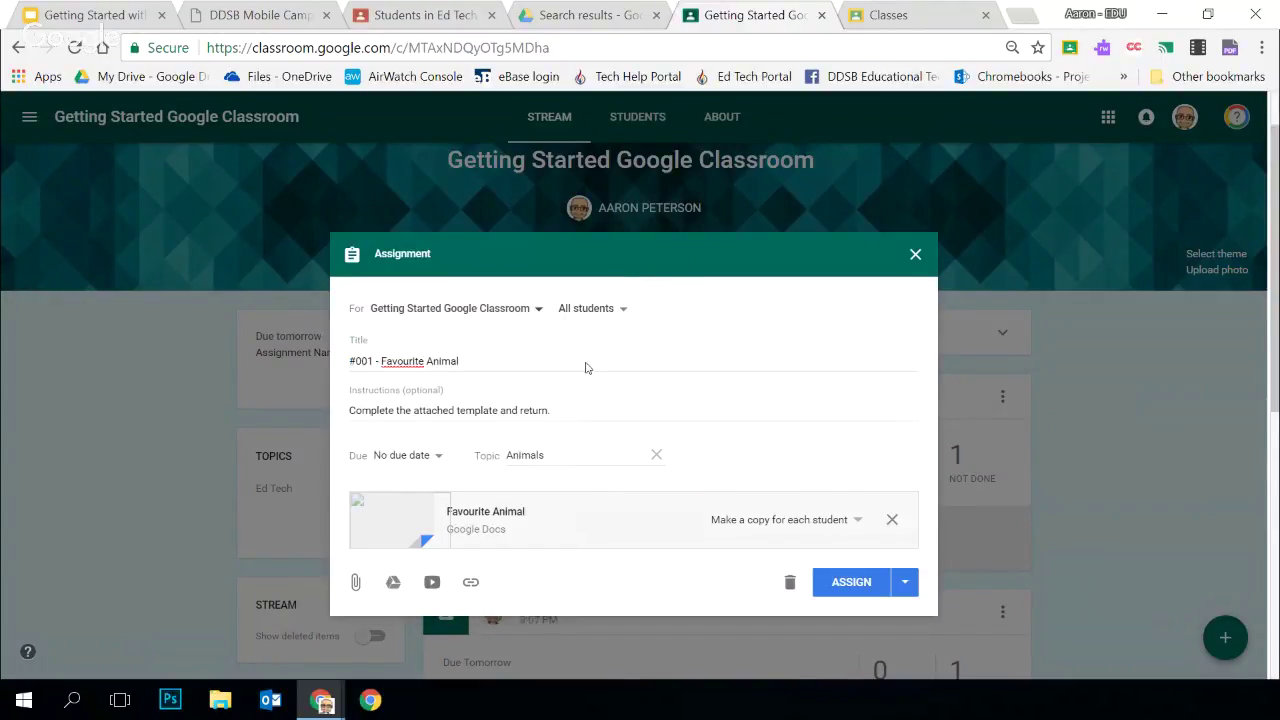
{"action": "left_click", "coordinate": [657, 455]}
{"action": "left_click", "coordinate": [574, 455]}
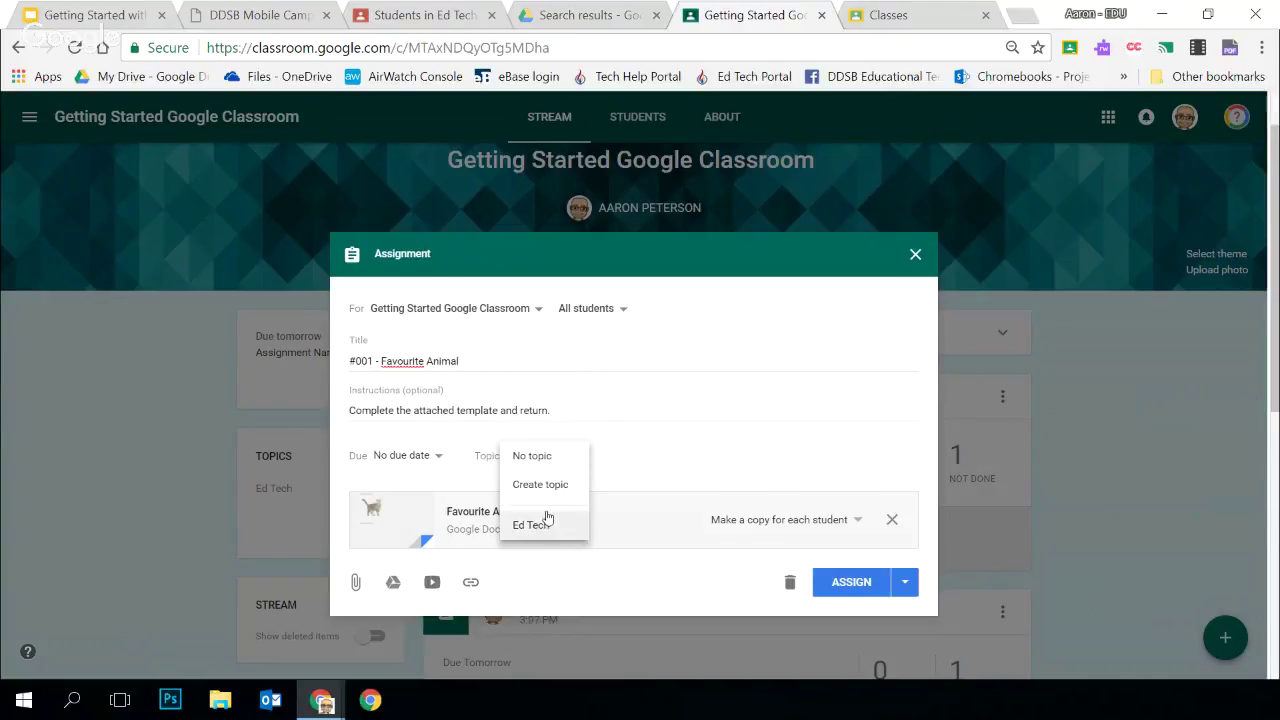
{"action": "left_click", "coordinate": [544, 521]}
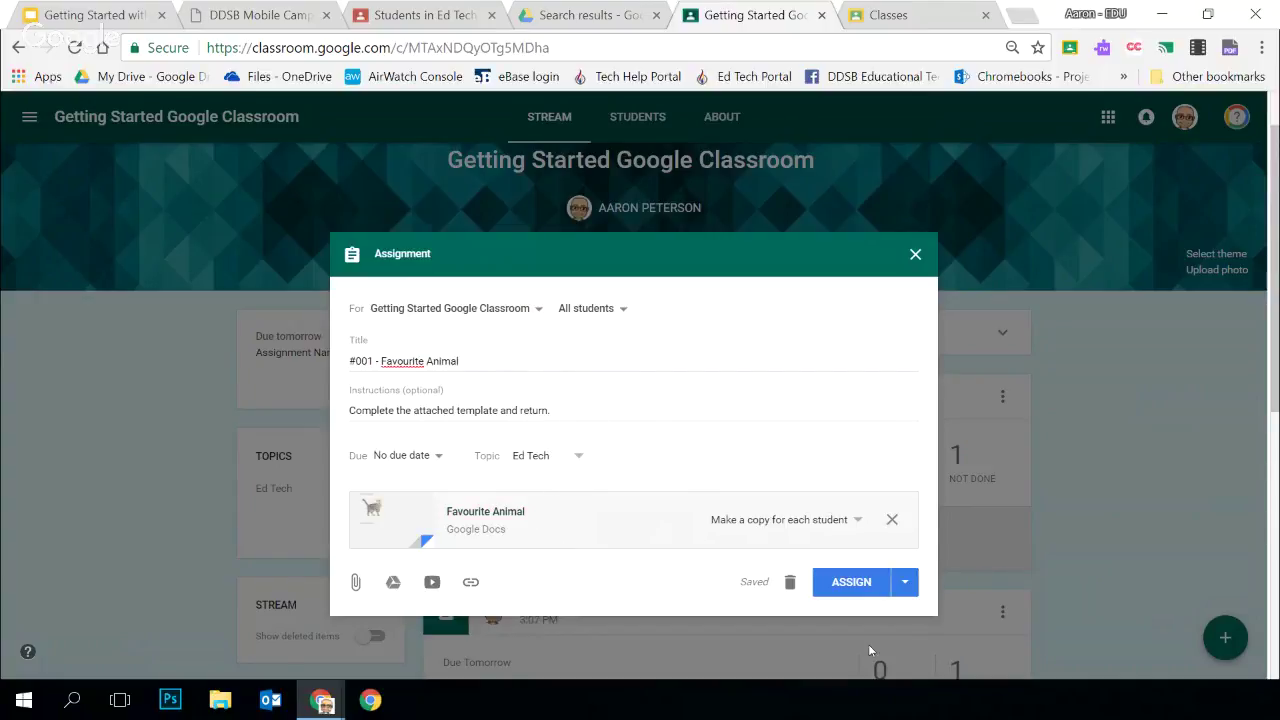
{"action": "left_click", "coordinate": [905, 582]}
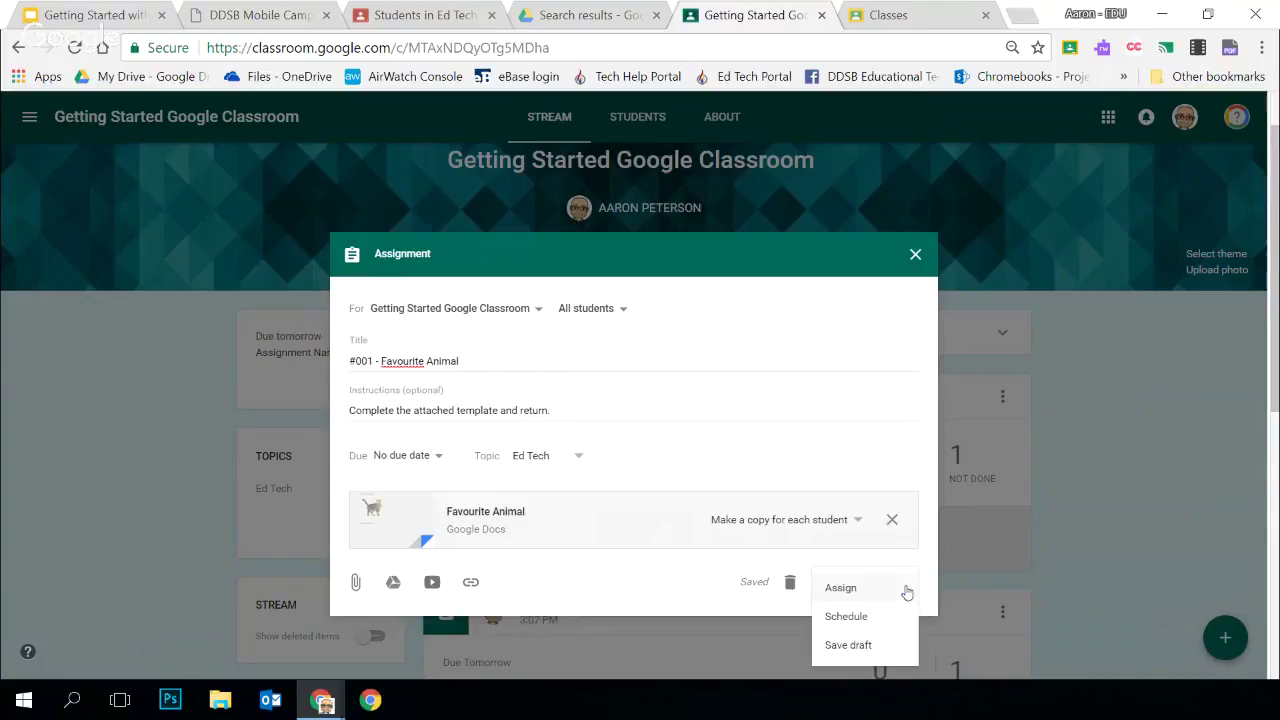
{"action": "left_click", "coordinate": [845, 646]}
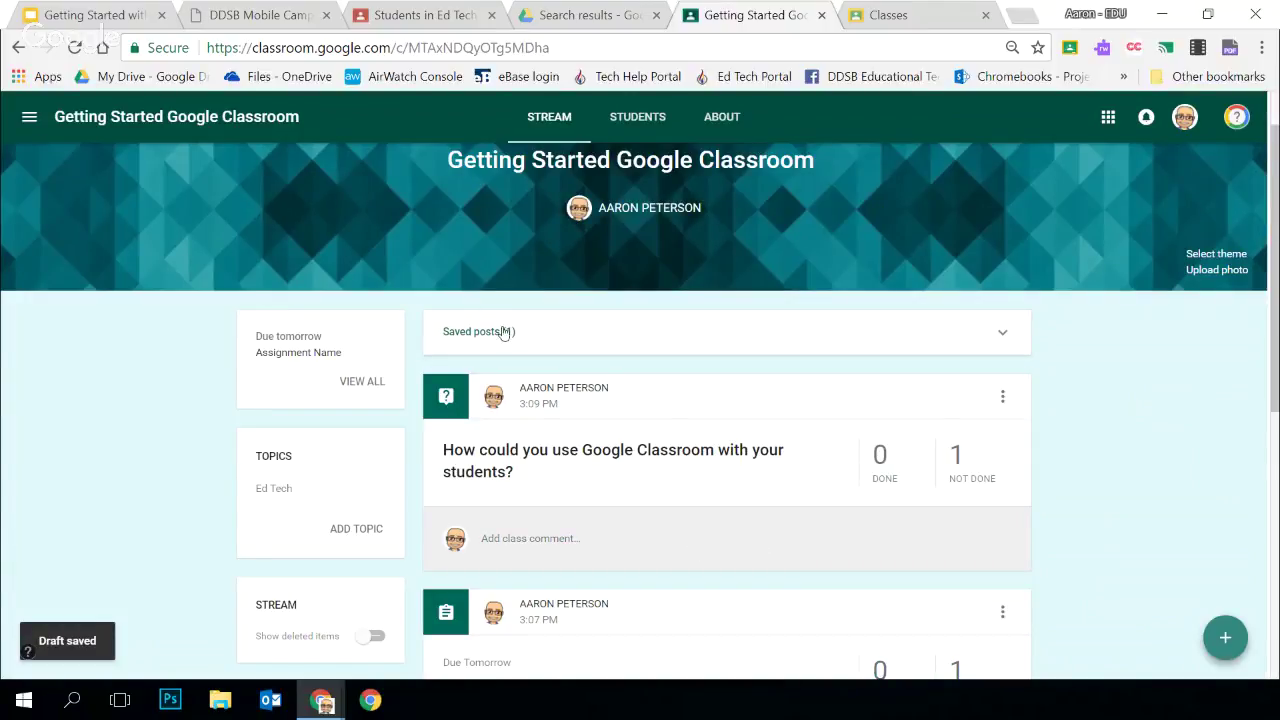
{"action": "left_click", "coordinate": [1003, 335]}
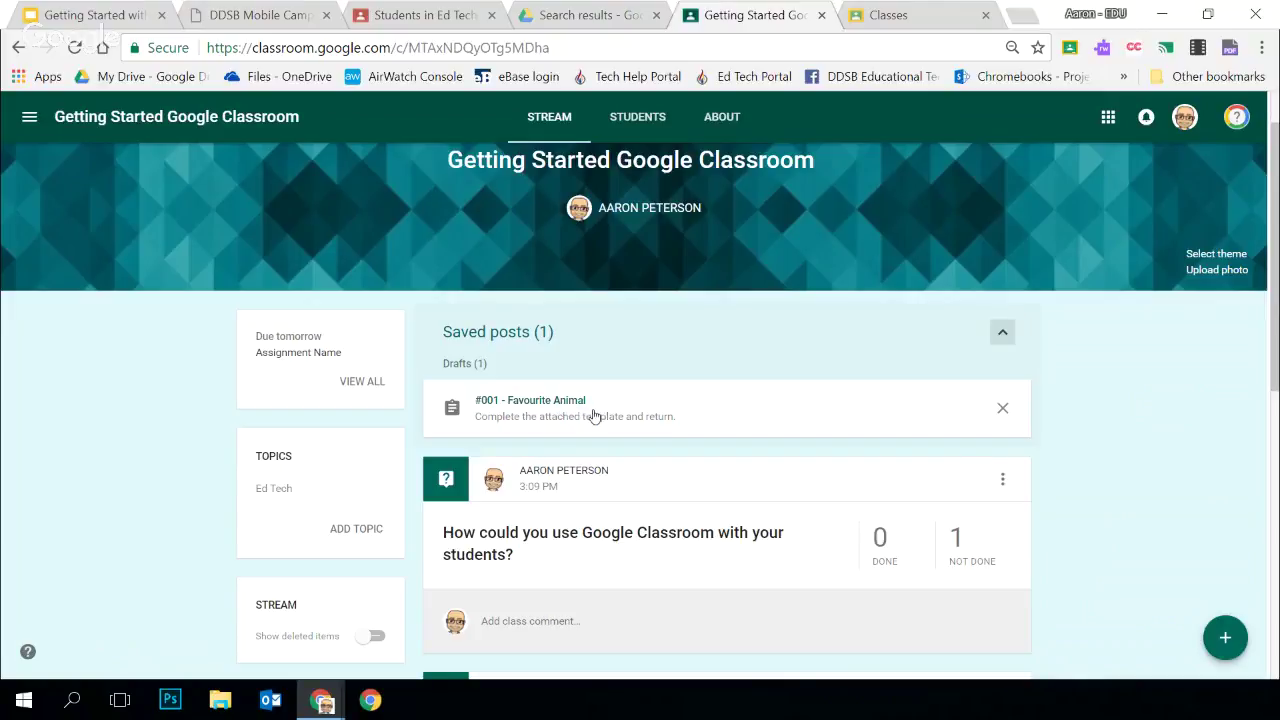
{"action": "left_click", "coordinate": [578, 403]}
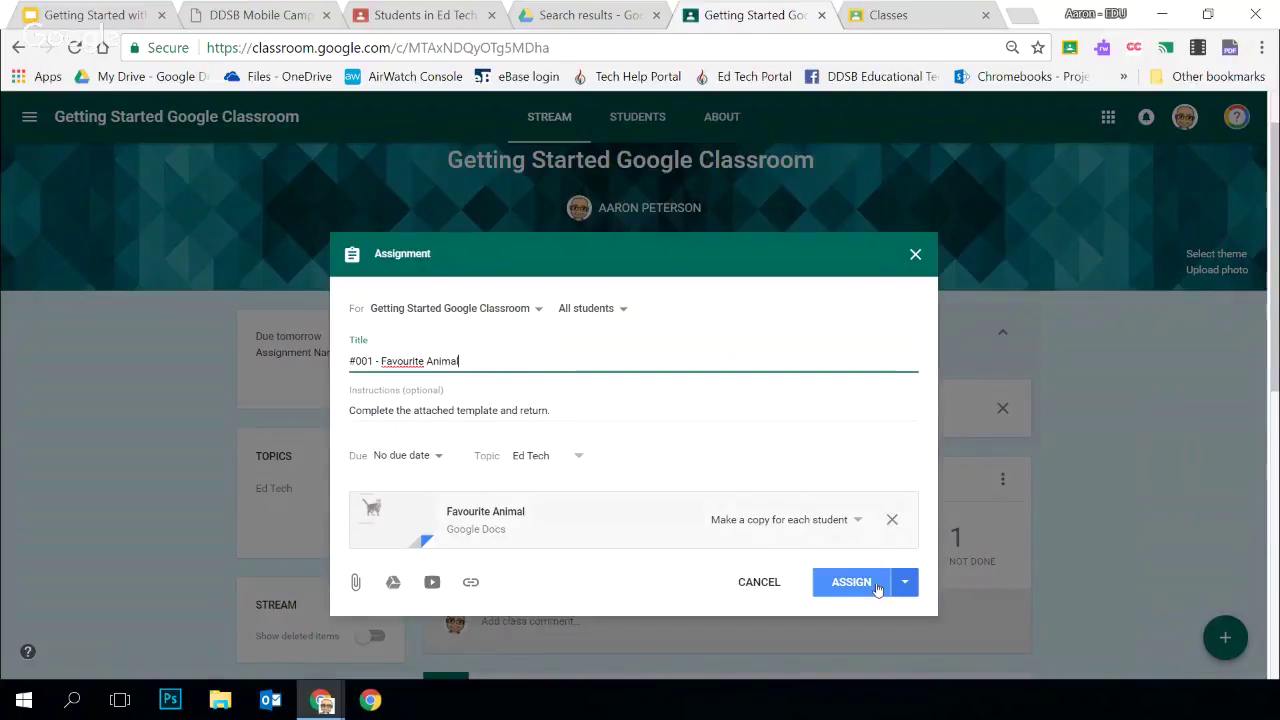
{"action": "left_click", "coordinate": [915, 253]}
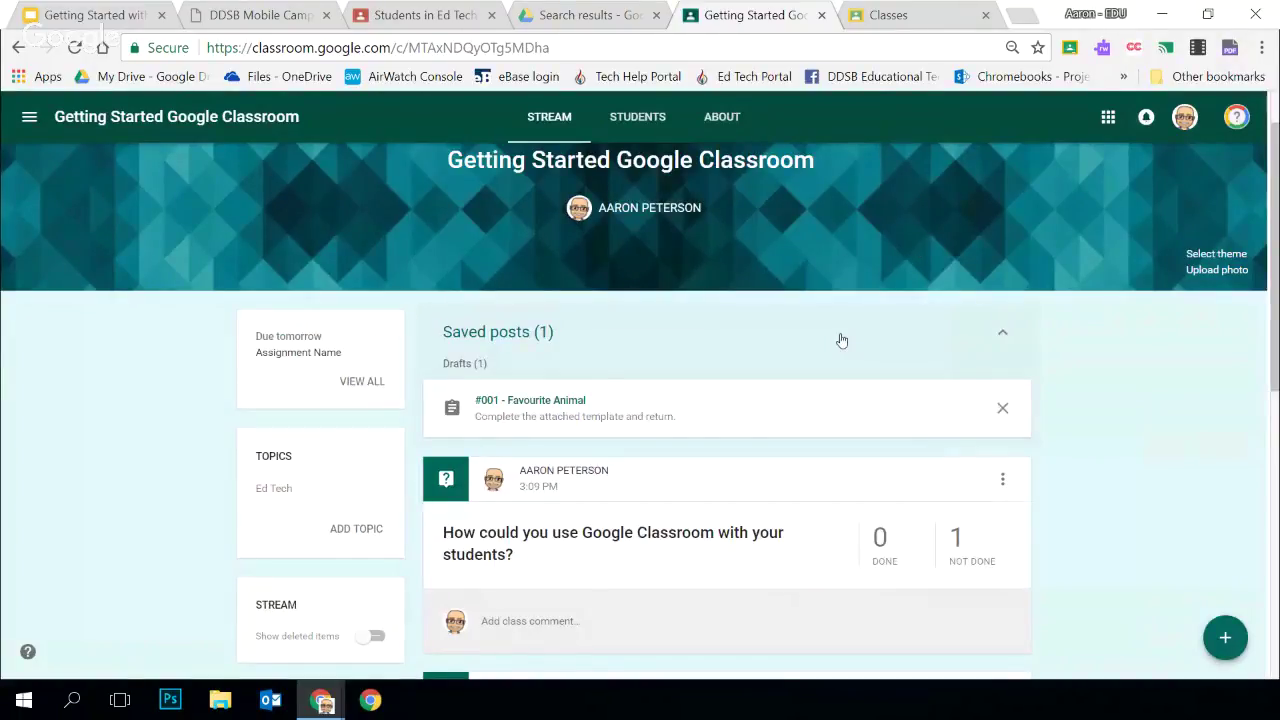
{"action": "left_click", "coordinate": [837, 340]}
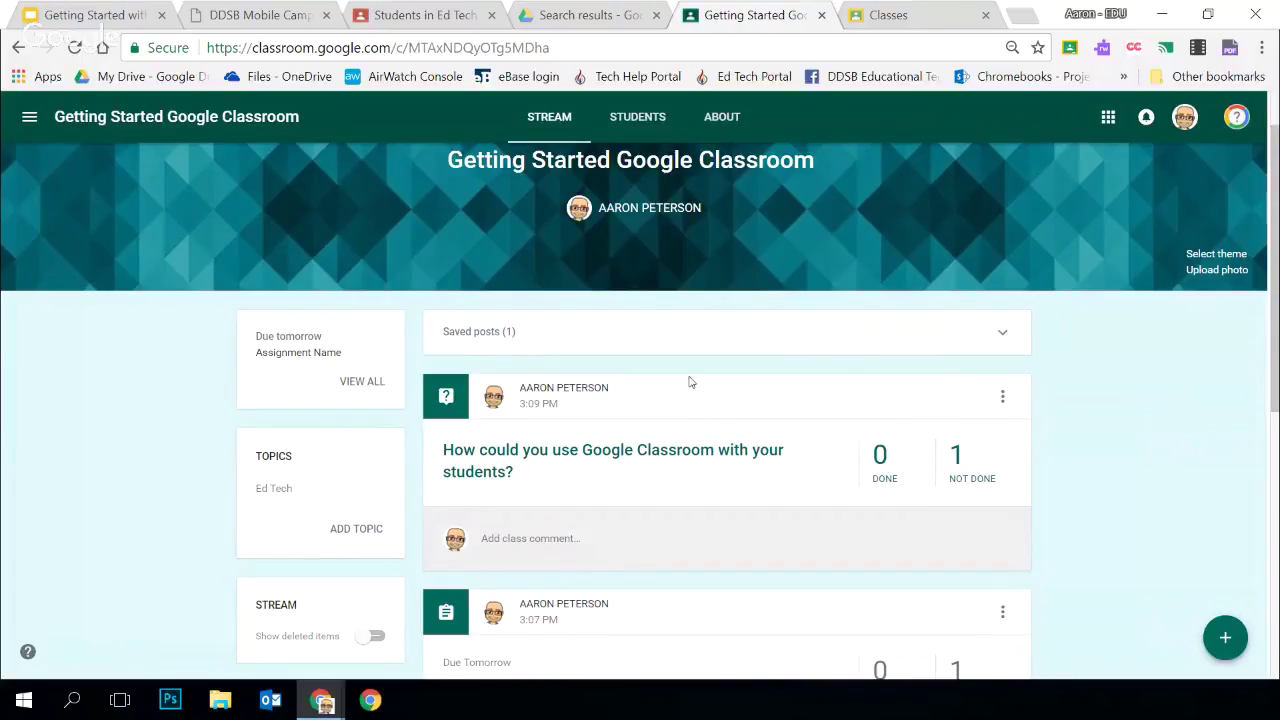
{"action": "left_click", "coordinate": [424, 12]}
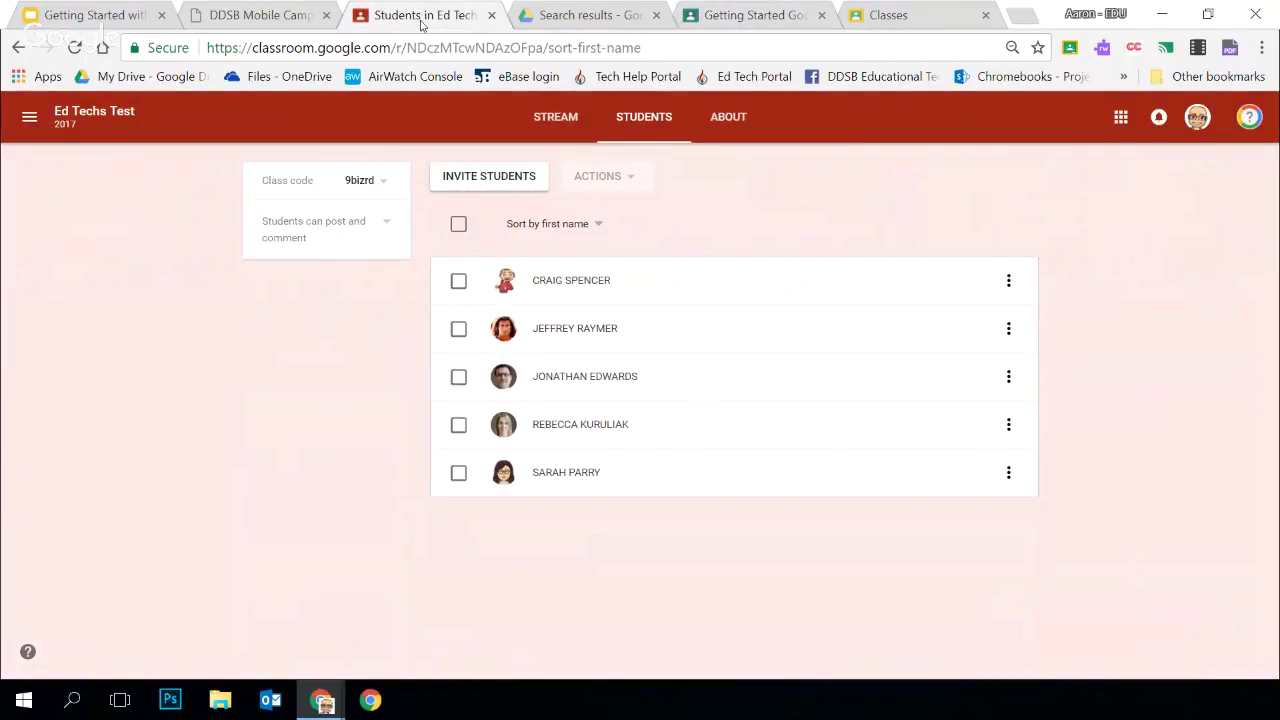
- Go back to the Ed Techs Test stream and open the Favourite Animal Student Work page
{"action": "left_click", "coordinate": [562, 117]}
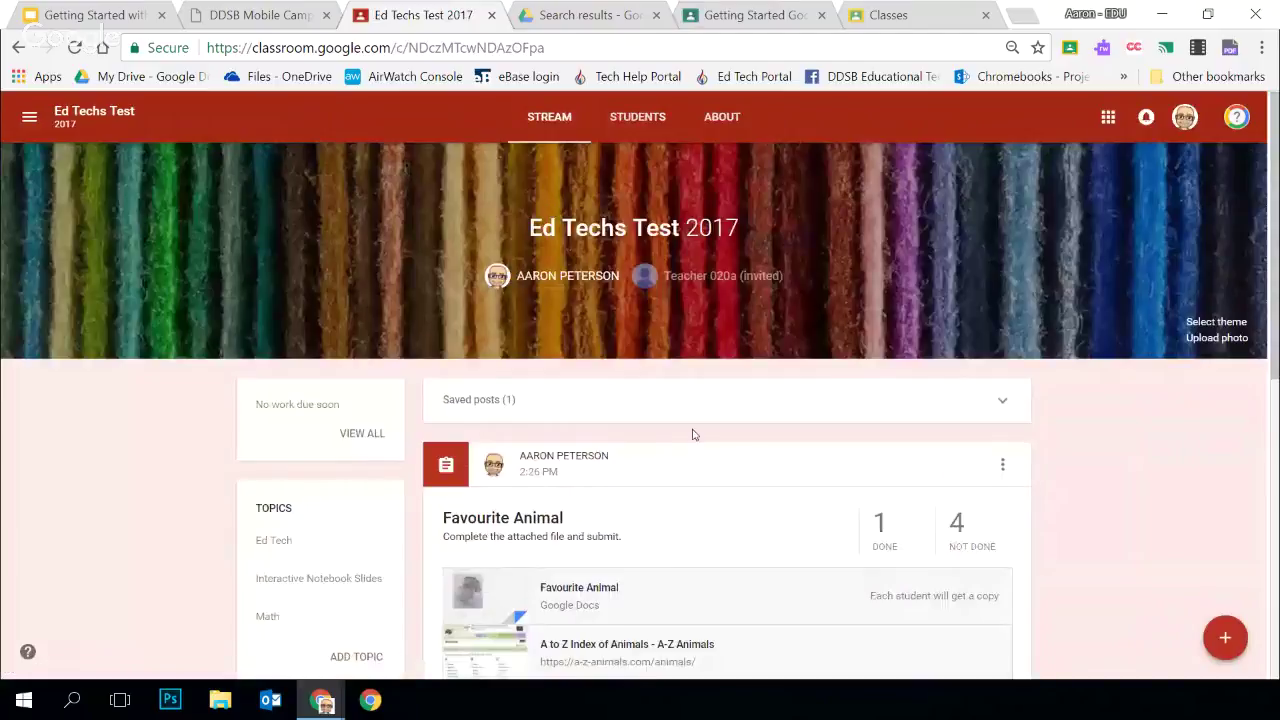
{"action": "scroll", "coordinate": [705, 430], "scroll_direction": "down", "scroll_amount": 1}
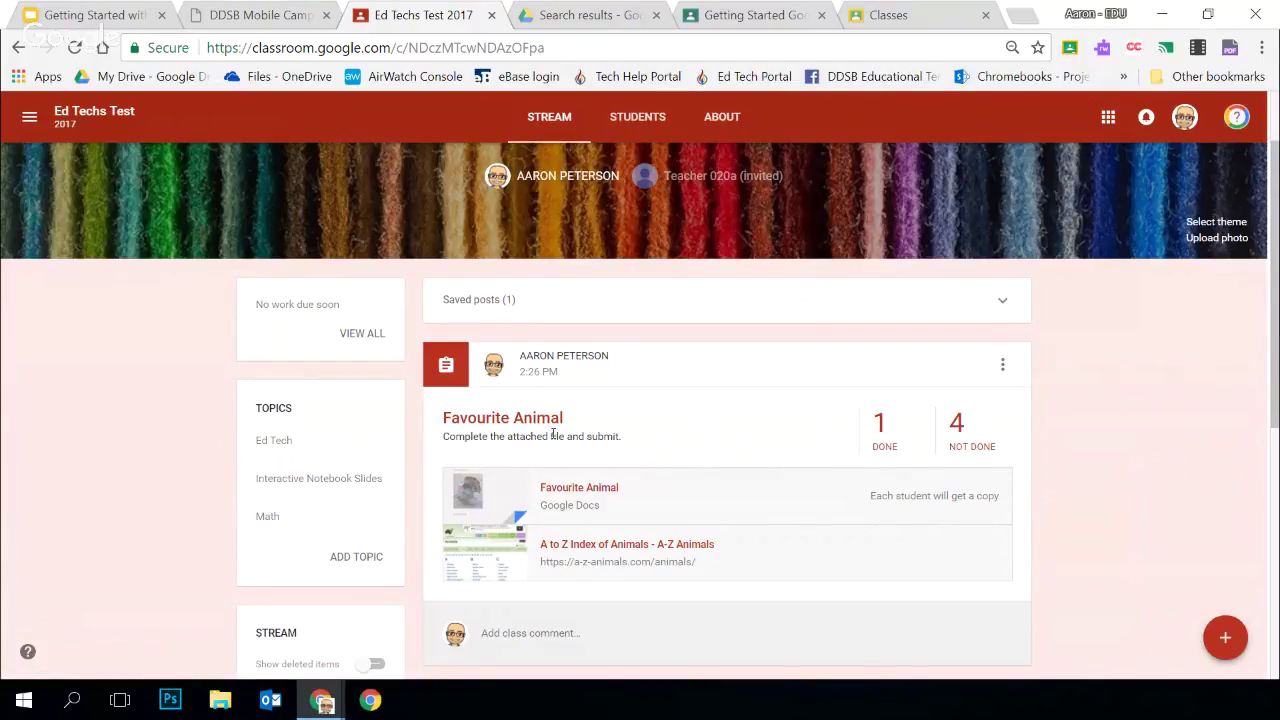
{"action": "left_click", "coordinate": [493, 420]}
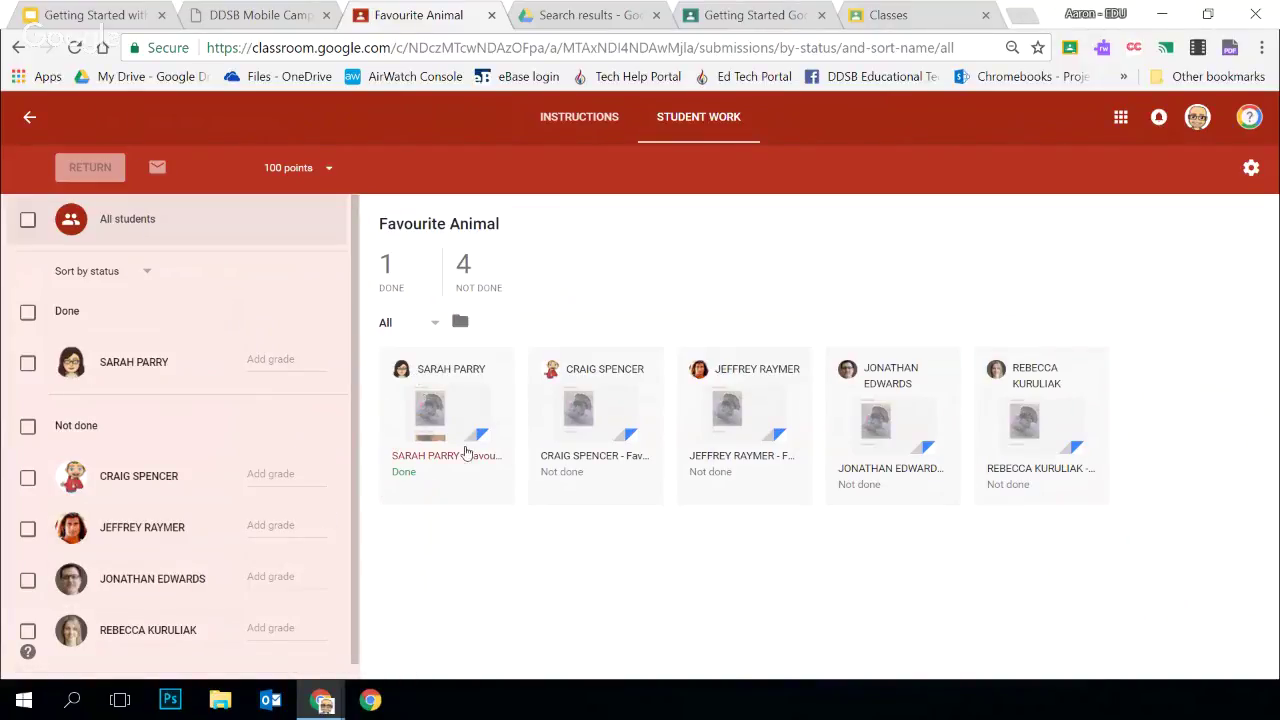
- Keep students sorted by status, then open the Done student's Favourite Animal Google Doc
{"action": "left_click_drag", "start_coordinate": [425, 480], "coordinate": [392, 476]}
{"action": "left_click", "coordinate": [416, 558]}
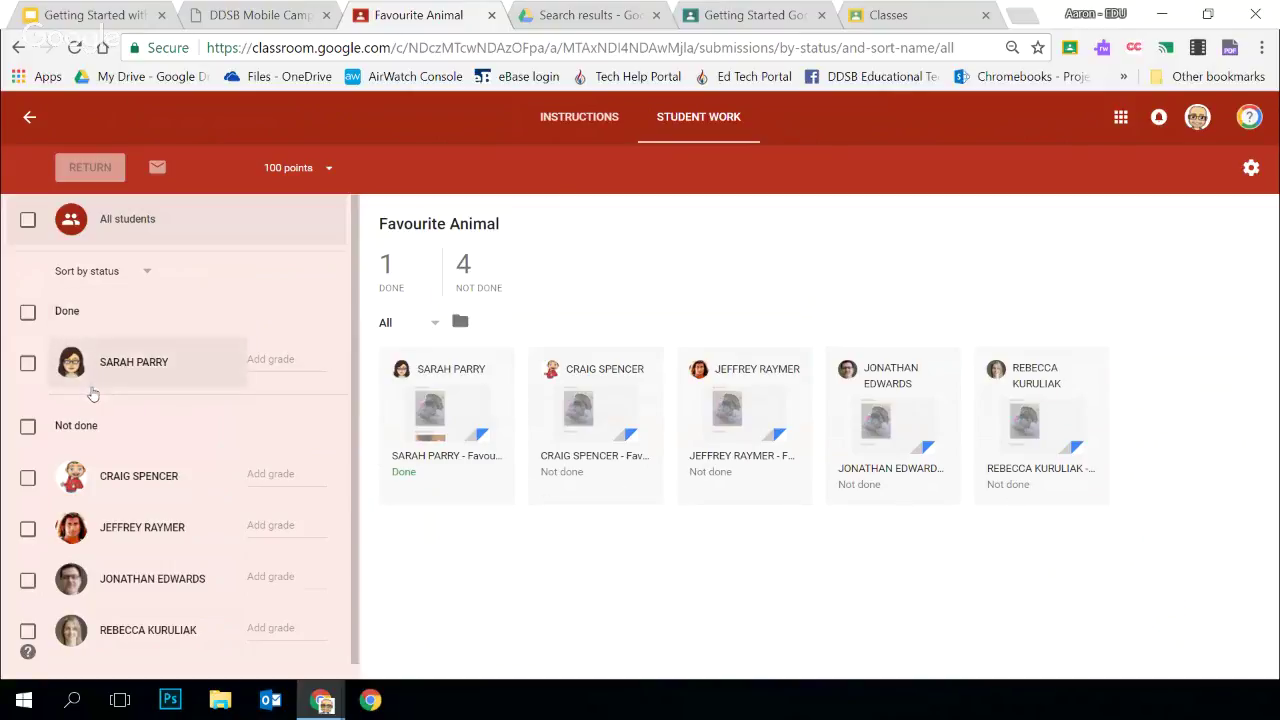
{"action": "scroll", "coordinate": [140, 545], "scroll_direction": "down", "scroll_amount": 1}
{"action": "scroll", "coordinate": [130, 543], "scroll_direction": "up", "scroll_amount": 1}
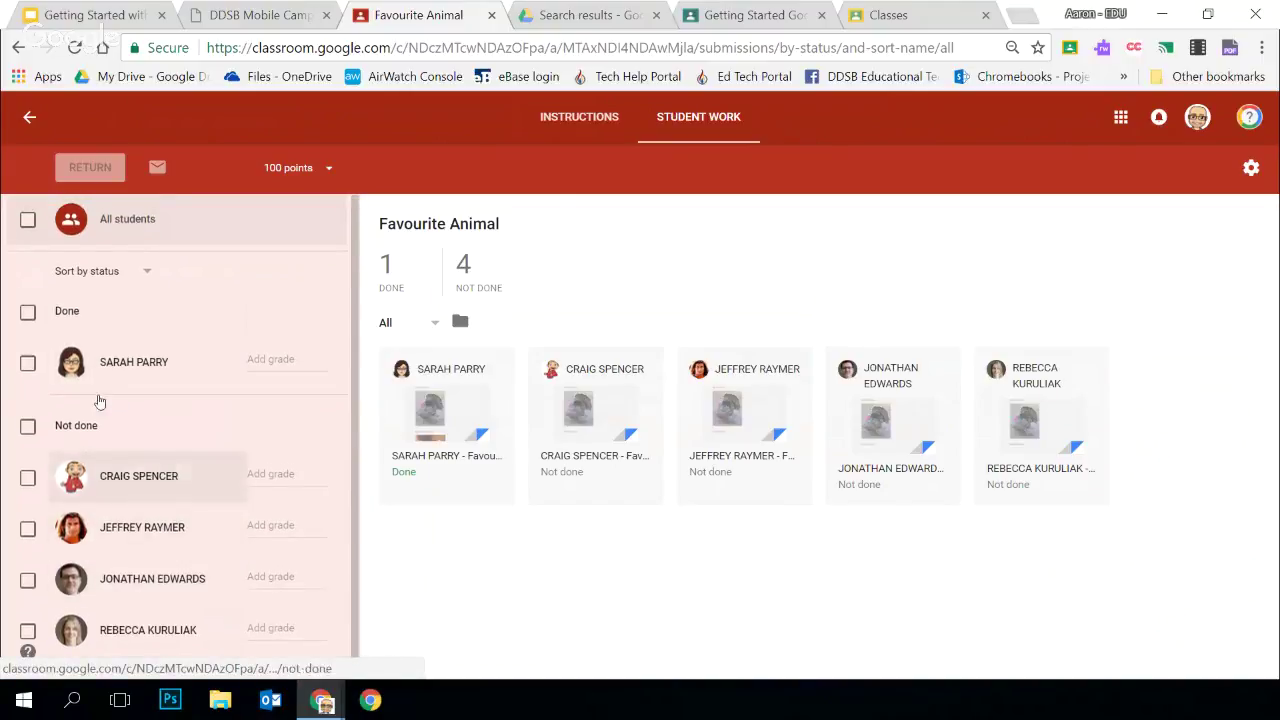
{"action": "left_click", "coordinate": [148, 272]}
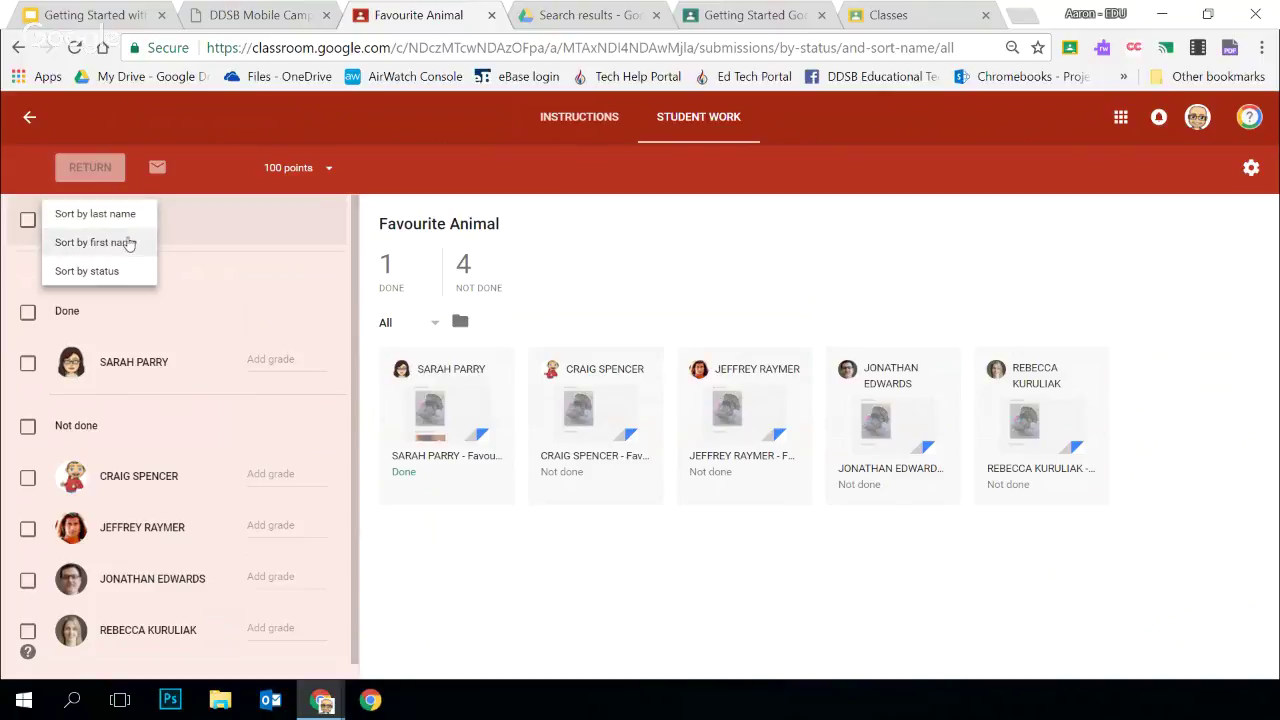
{"action": "left_click", "coordinate": [100, 278]}
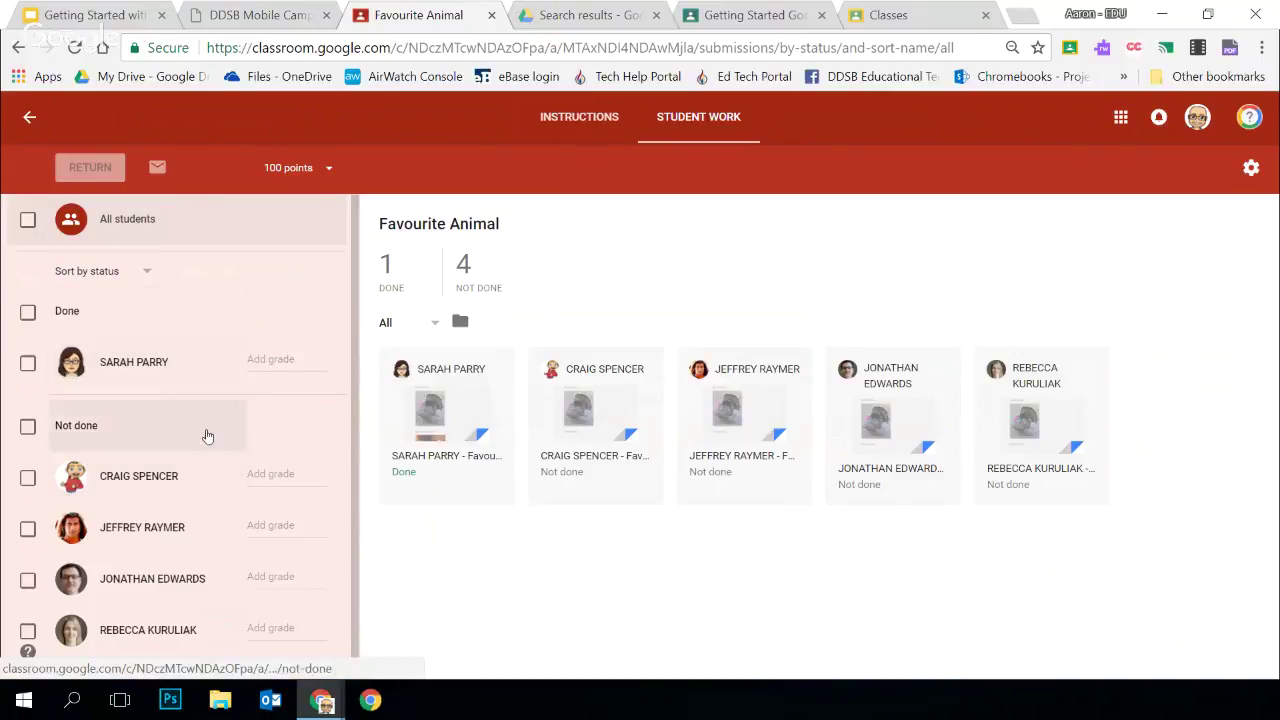
{"action": "left_click", "coordinate": [113, 368]}
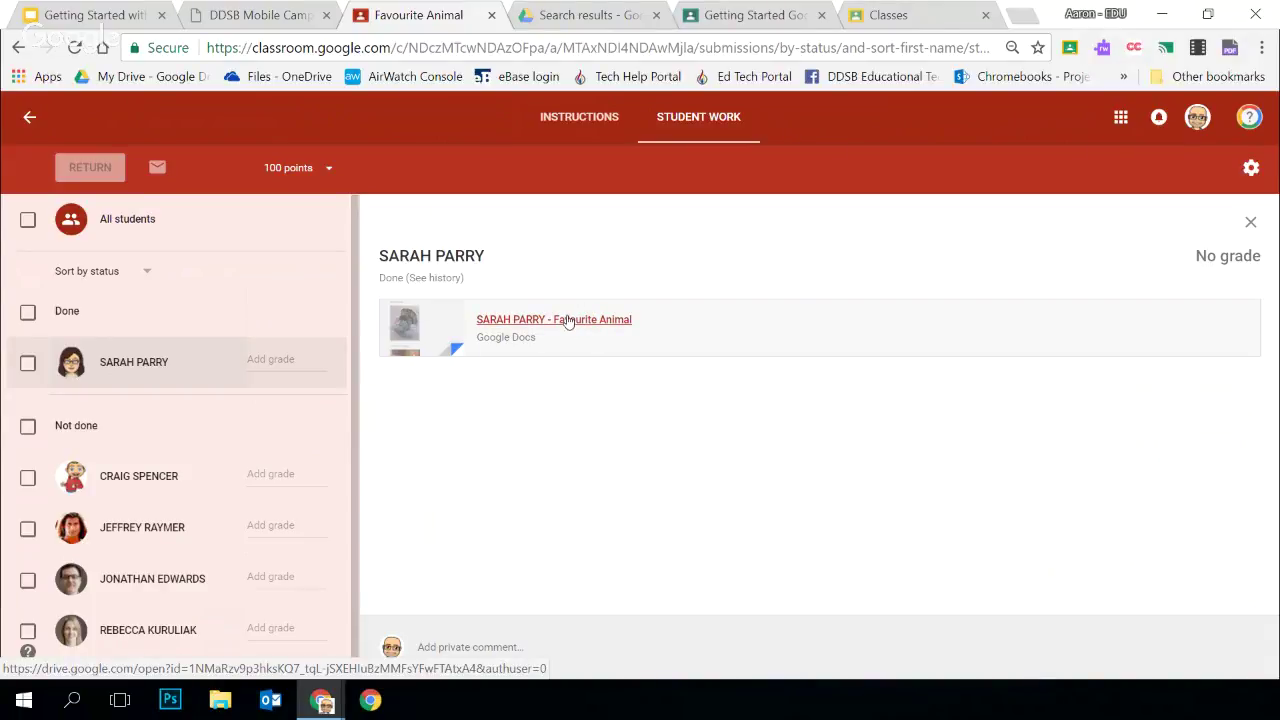
{"action": "left_click", "coordinate": [567, 321]}
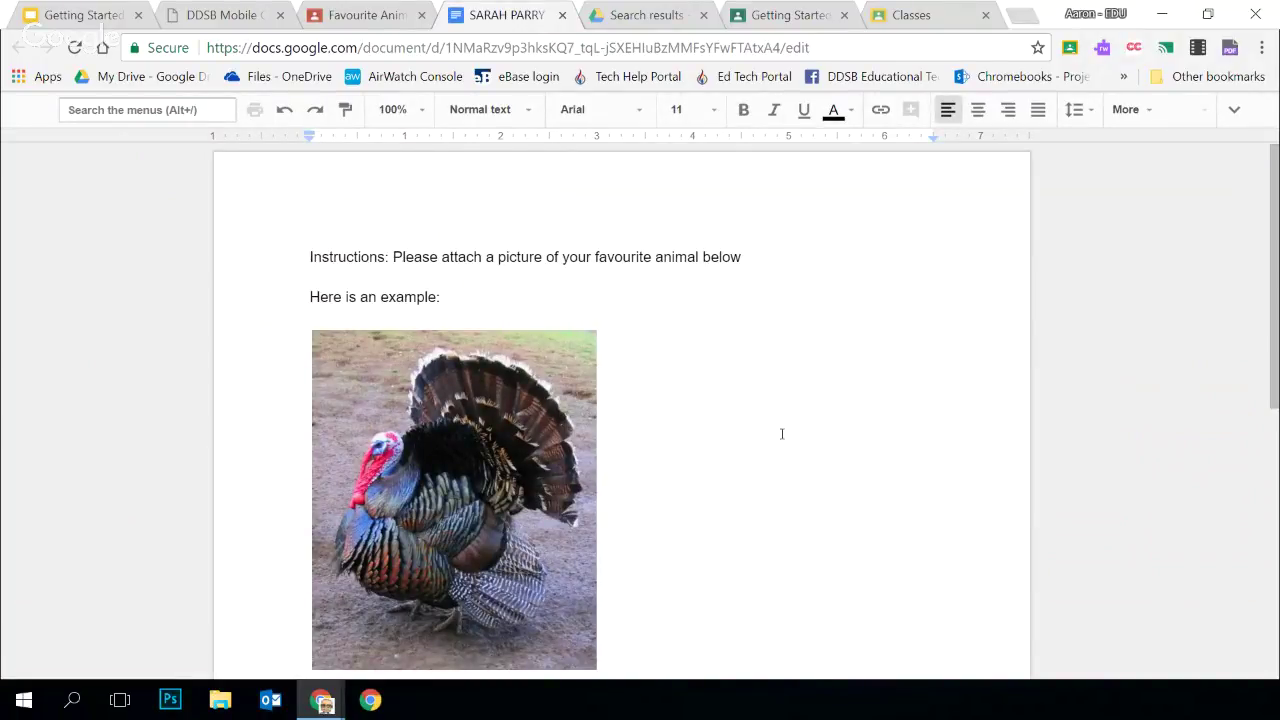
- Add the comment "Where's Waldo?" to the dog photo, then close the document
{"action": "scroll", "coordinate": [709, 415], "scroll_direction": "down", "scroll_amount": 5}
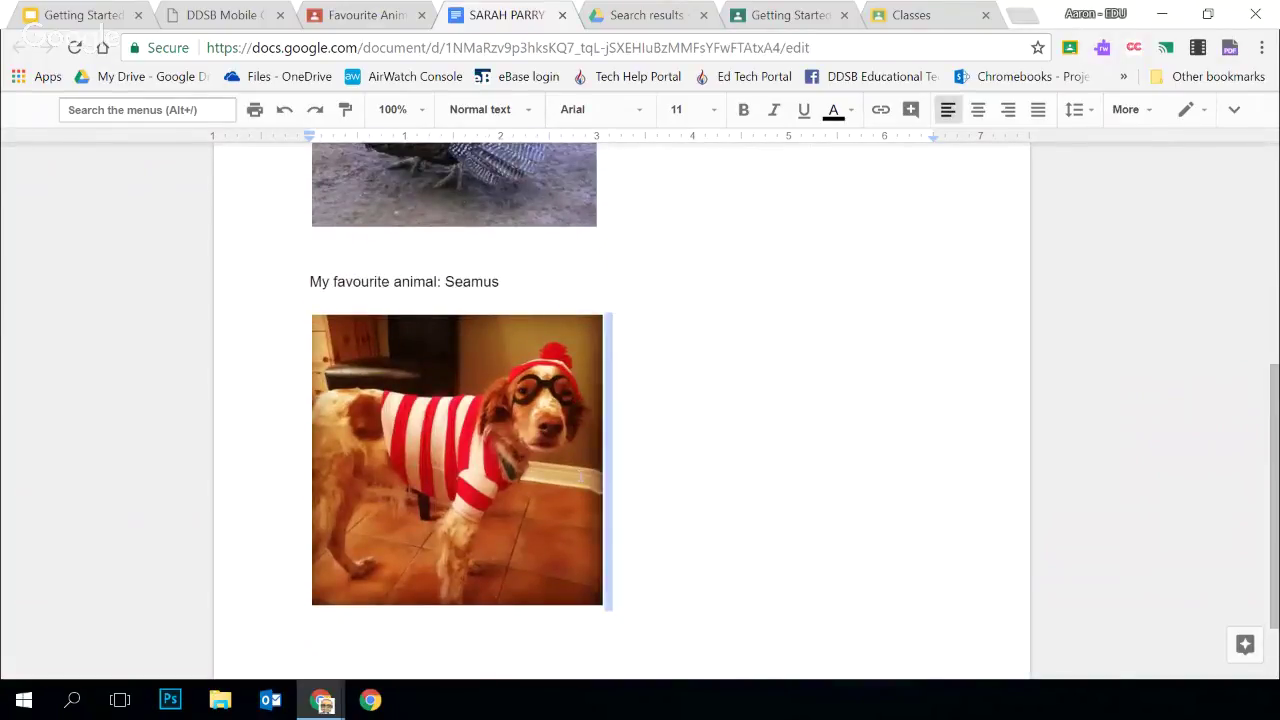
{"action": "left_click", "coordinate": [391, 467]}
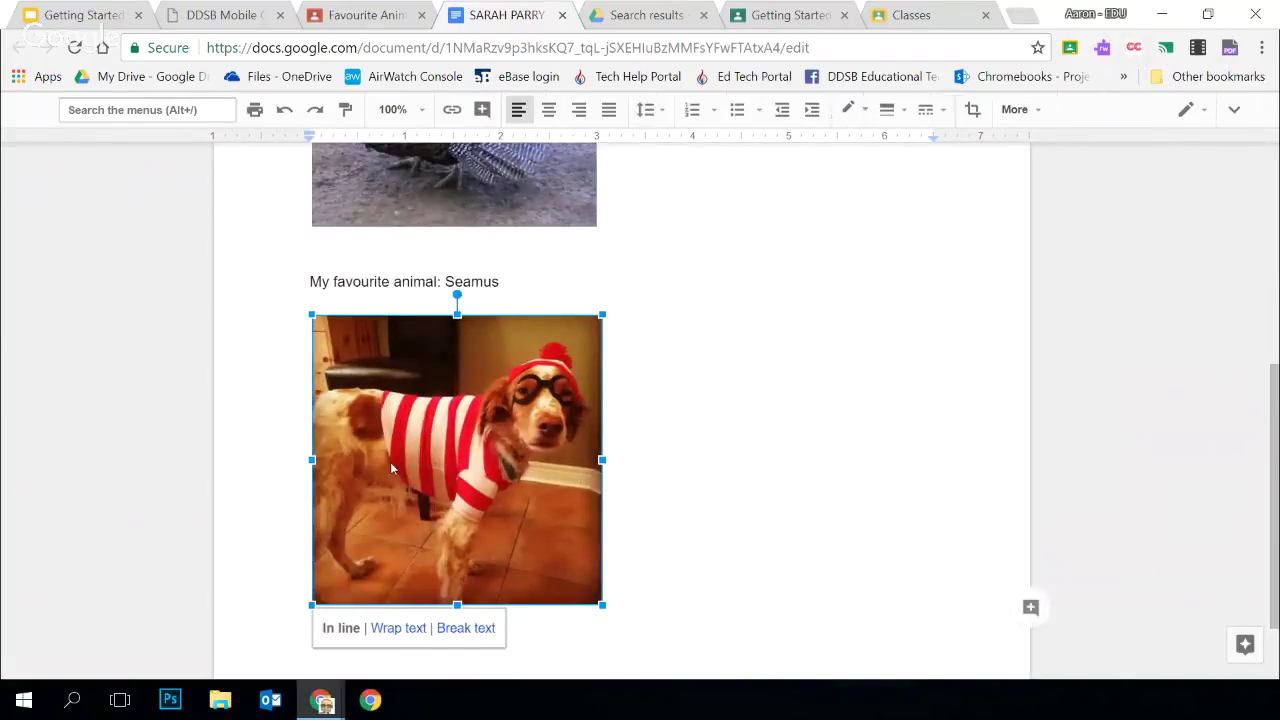
{"action": "left_click", "coordinate": [1030, 607]}
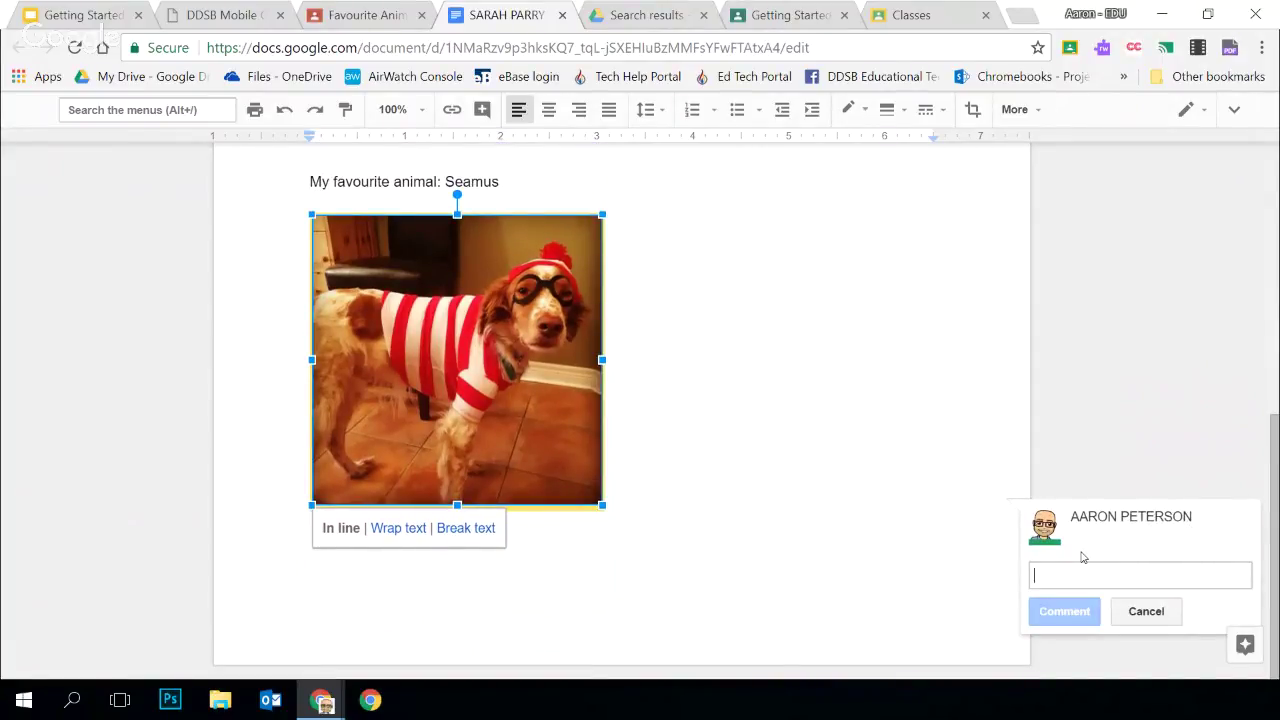
{"action": "type", "text": "Whe"}
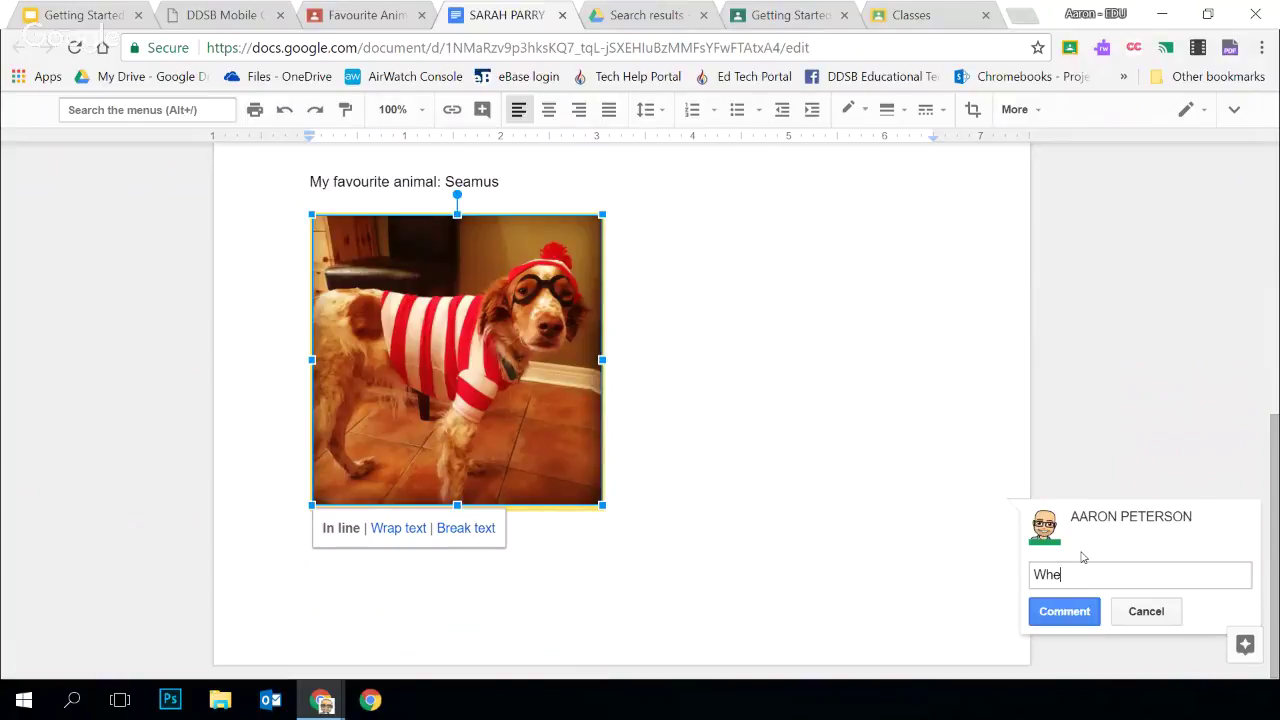
{"action": "type", "text": "re's Waldo?"}
{"action": "left_click", "coordinate": [1076, 613]}
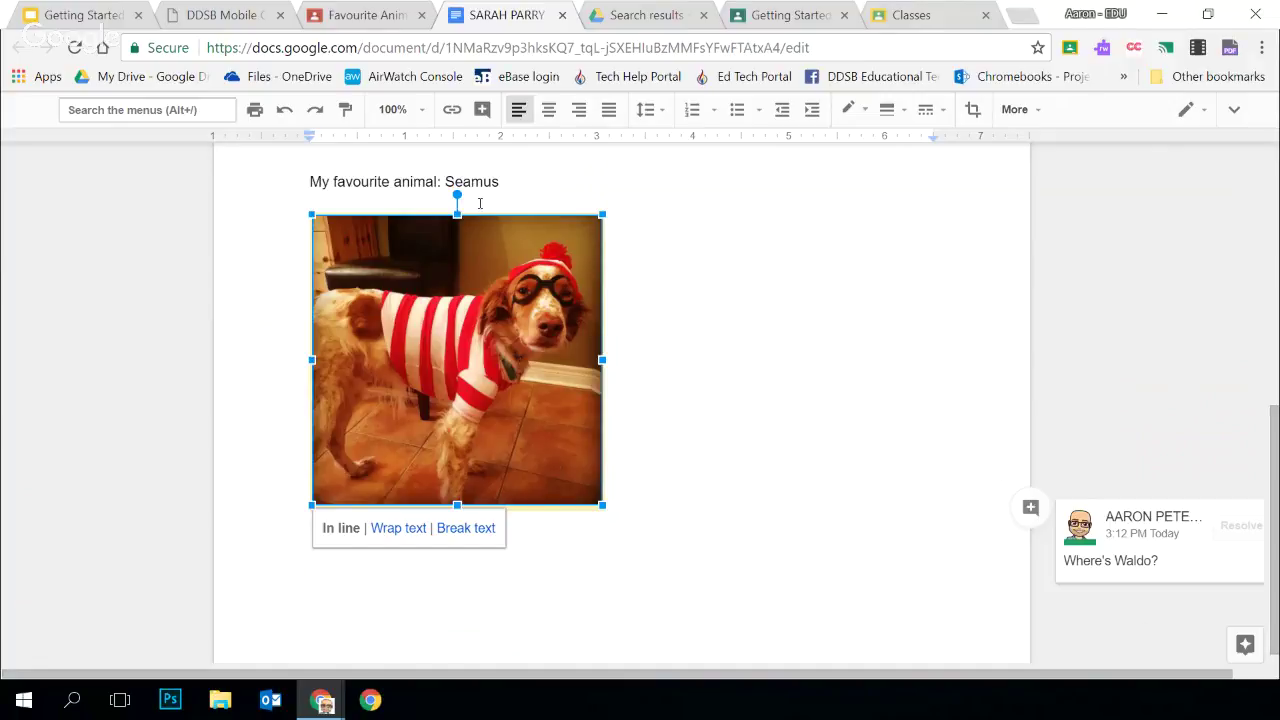
{"action": "left_click", "coordinate": [562, 15]}
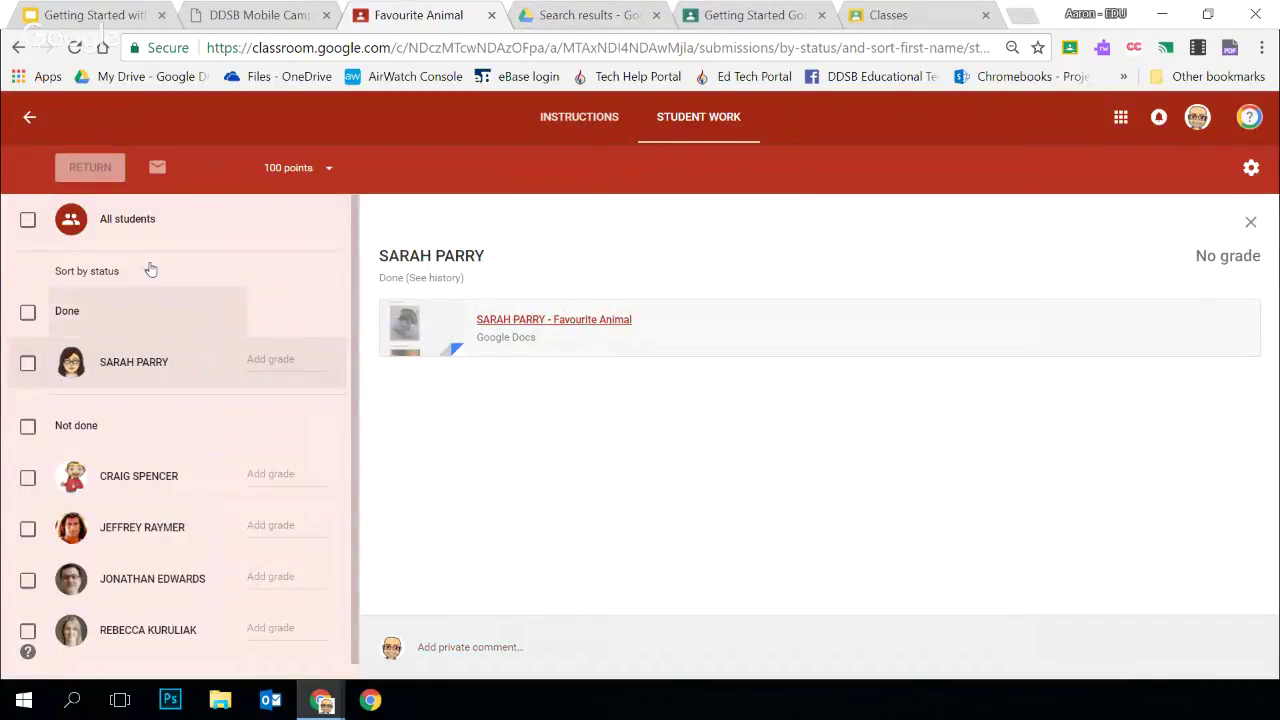
- Post the private comment "Well done, you've followed the success criteria for this assignment."
{"action": "left_click", "coordinate": [574, 650]}
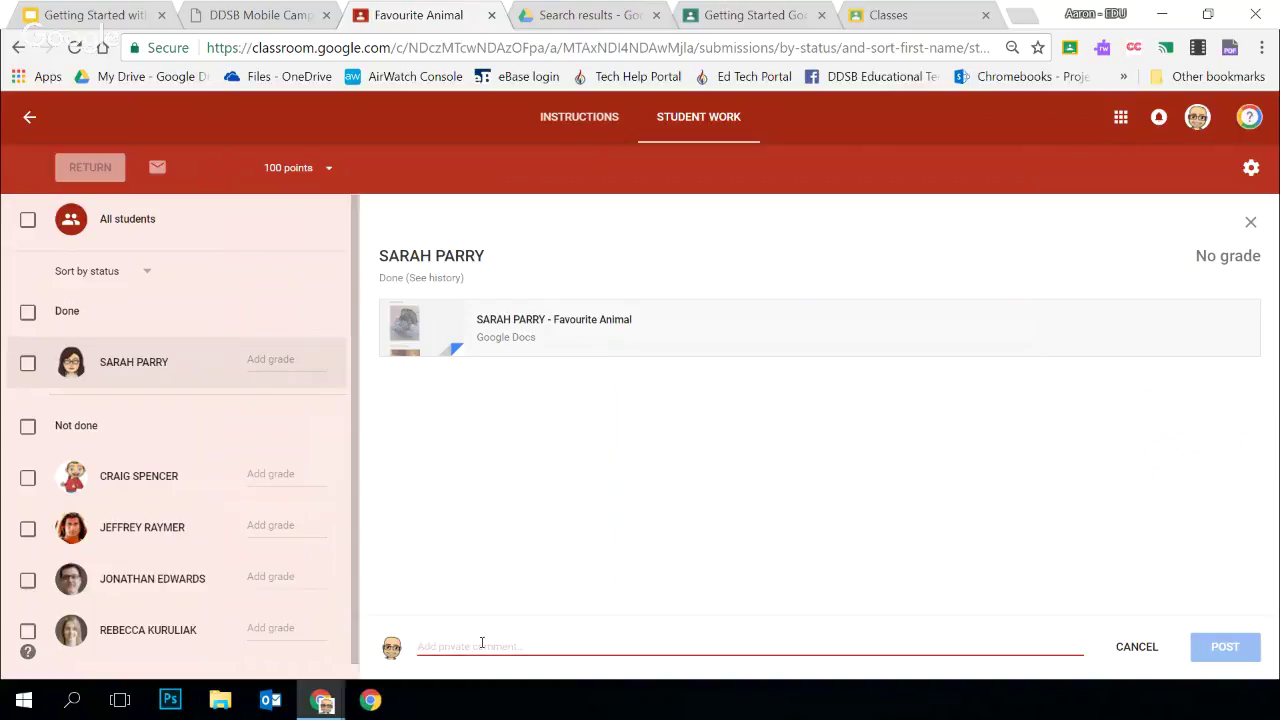
{"action": "type", "text": "Well done"}
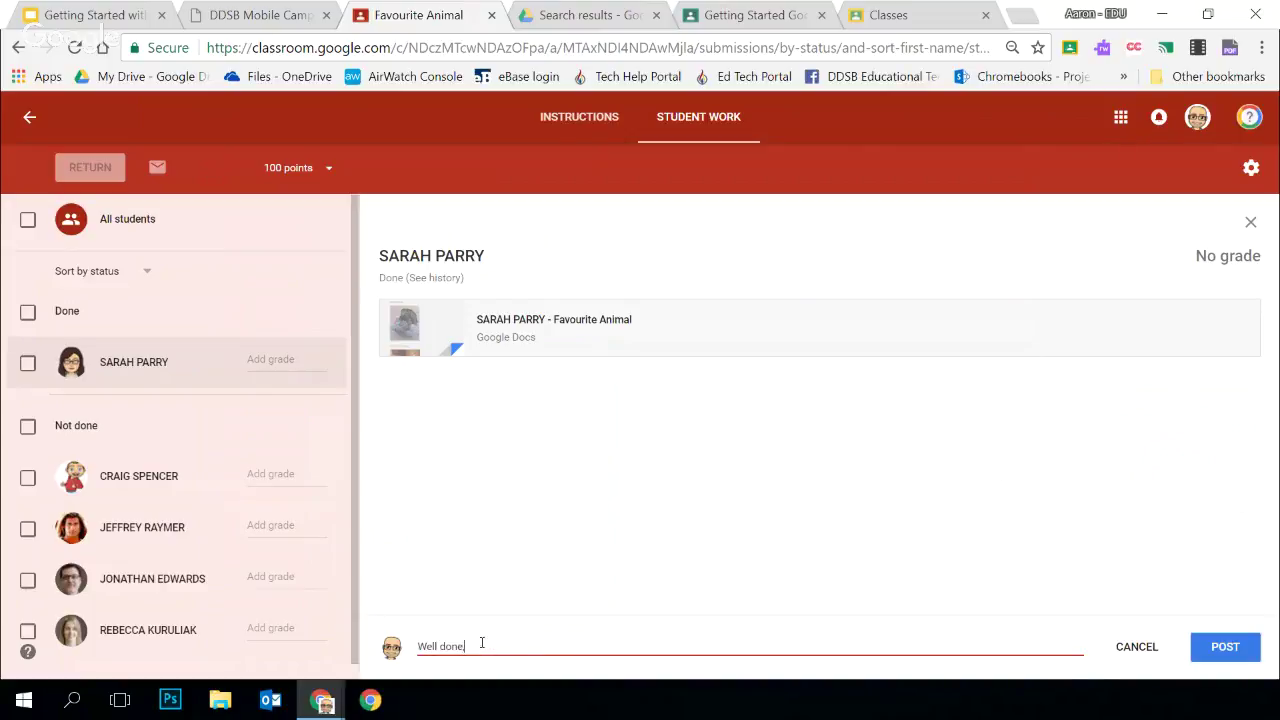
{"action": "type", "text": ", you've followed the success criteria for this assignment."}
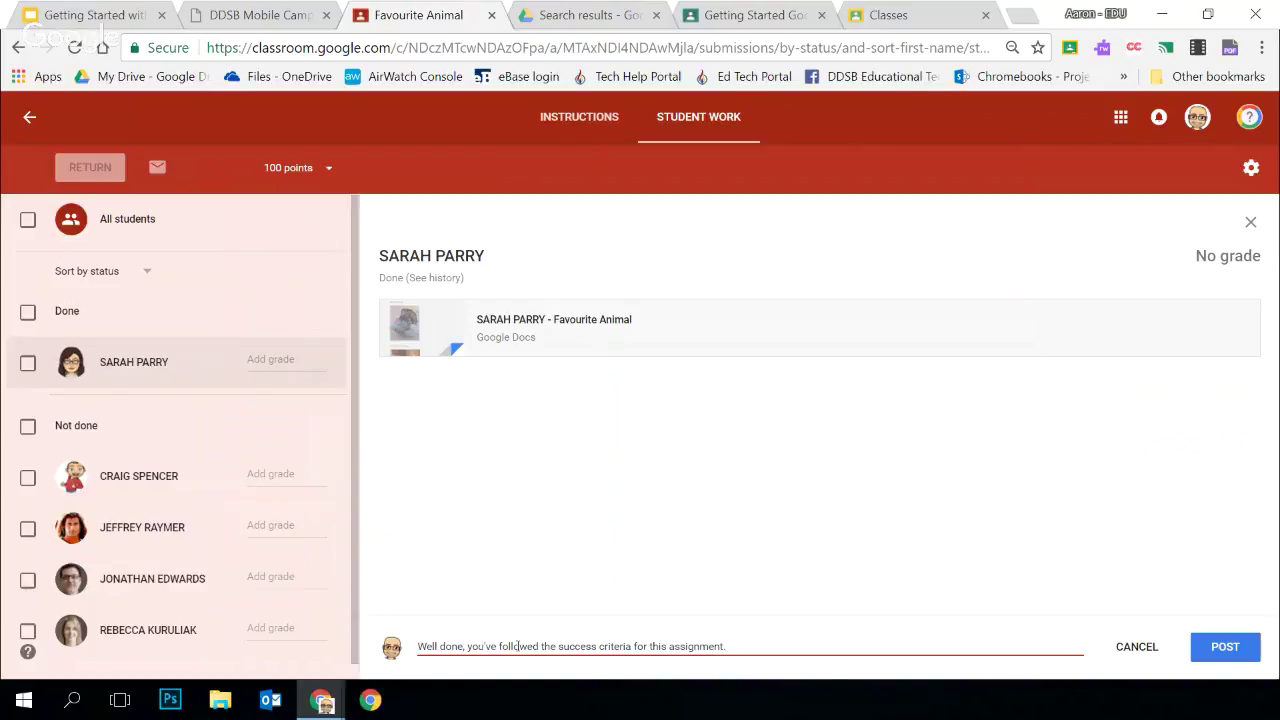
{"action": "left_click", "coordinate": [1218, 650]}
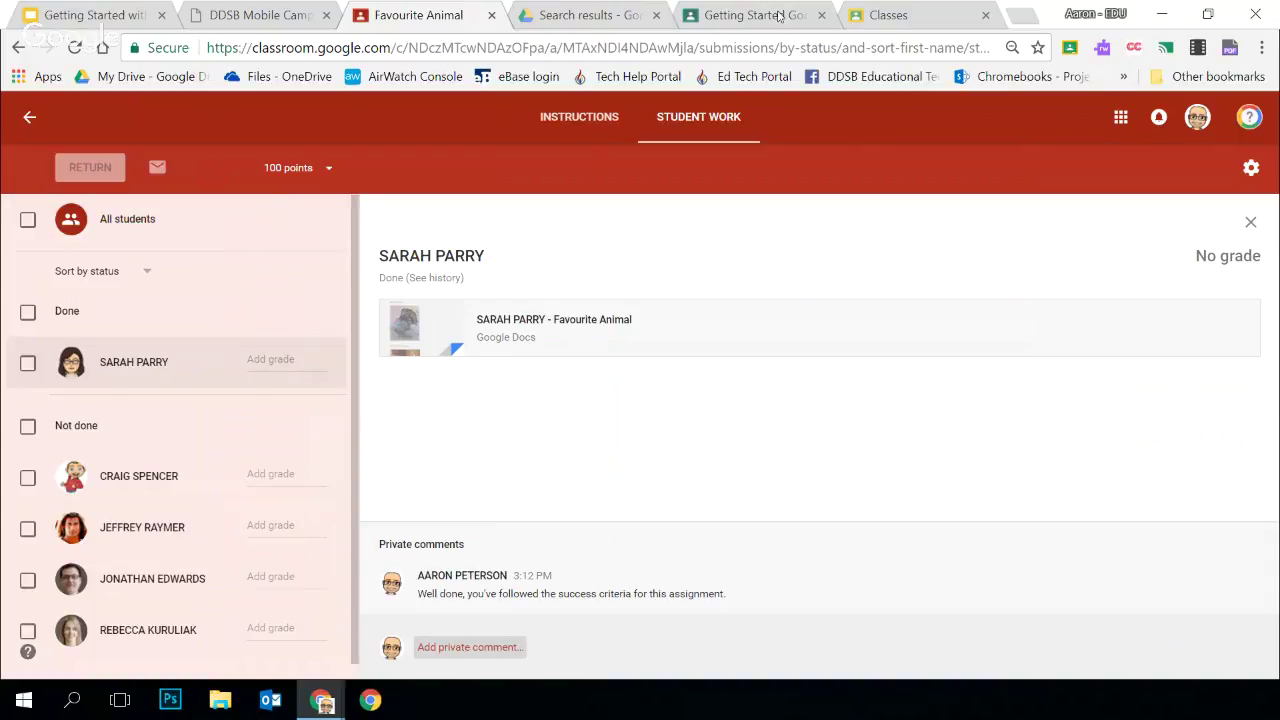
- In Getting Started, assign "Journal response" with instructions "Respond with your choice of formats."
{"action": "left_click", "coordinate": [740, 16]}
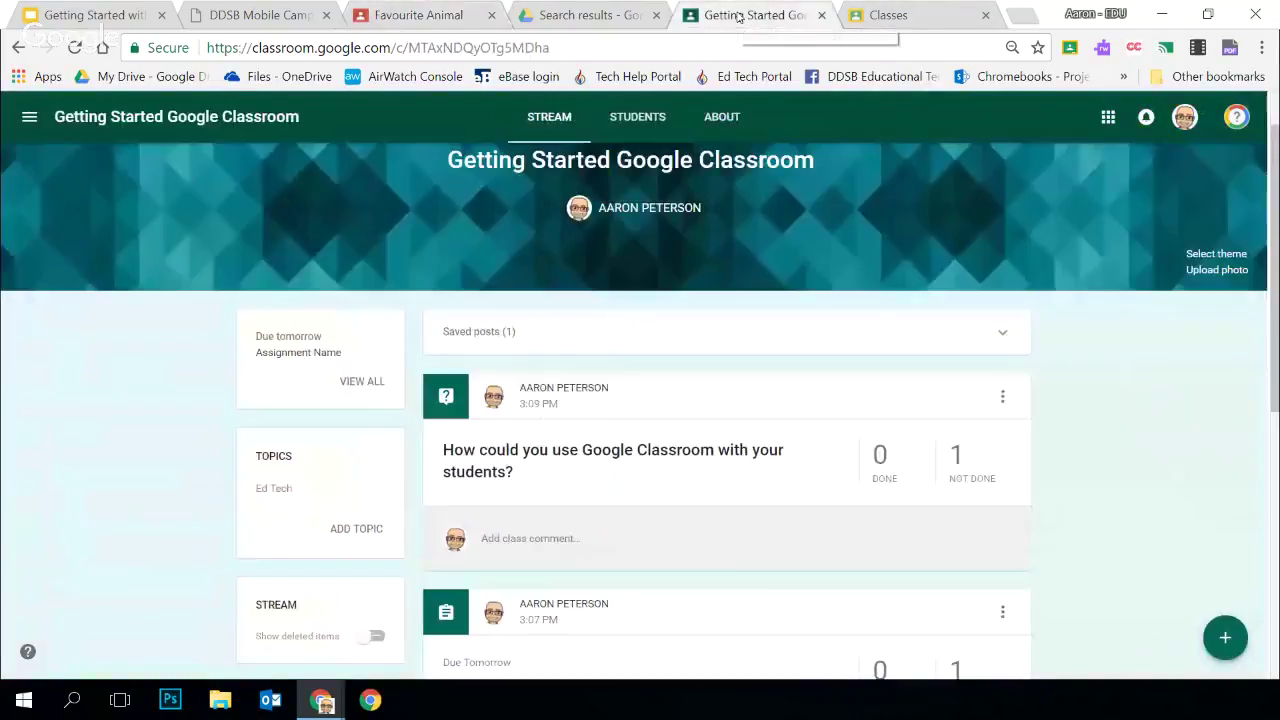
{"action": "mouse_move", "coordinate": [1225, 637]}
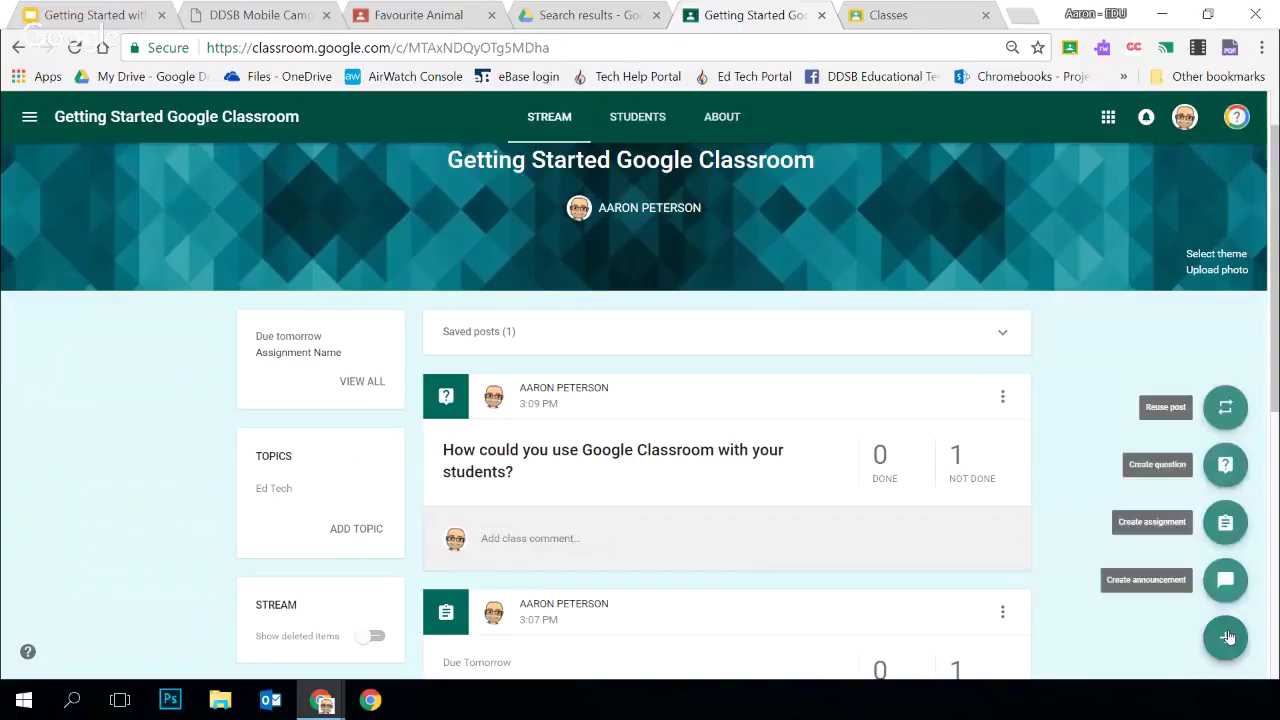
{"action": "left_click", "coordinate": [1224, 522]}
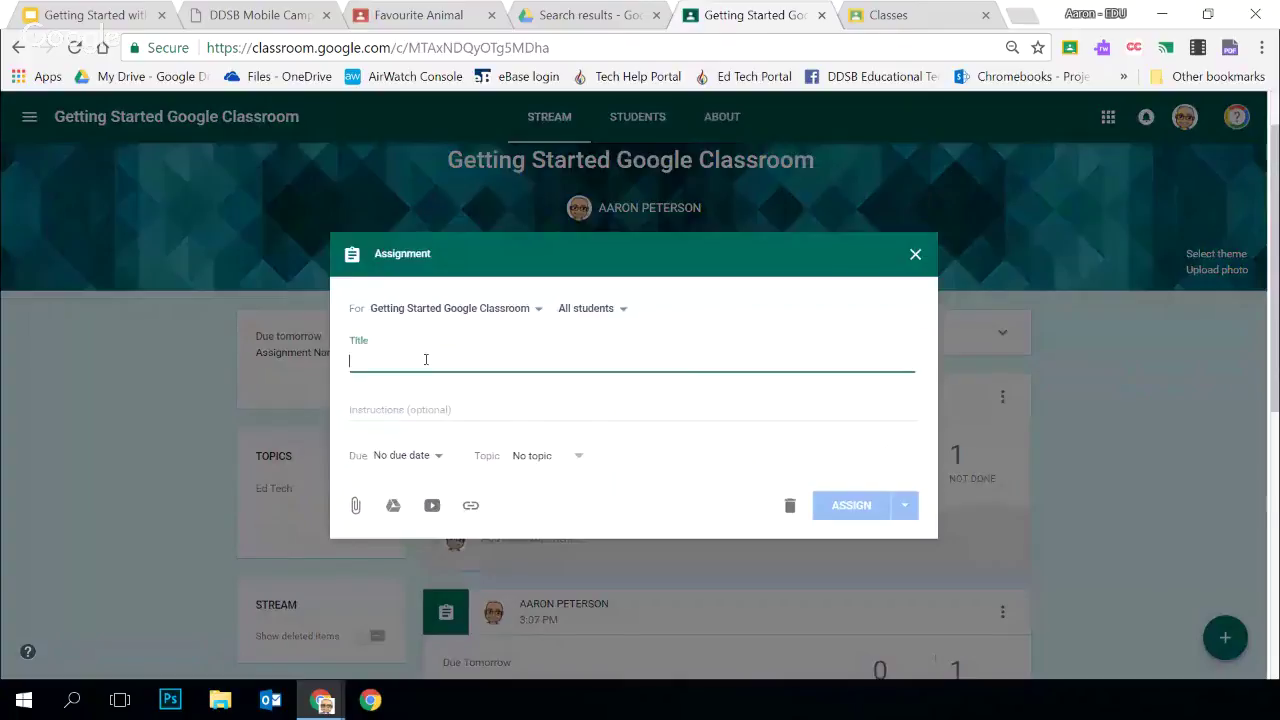
{"action": "type", "text": "Open Enede"}
{"action": "key", "text": "BackSpace"}
{"action": "key", "text": "BackSpace"}
{"action": "key", "text": "BackSpace"}
{"action": "key", "text": "BackSpace"}
{"action": "key", "text": "BackSpace"}
{"action": "key", "text": "BackSpace"}
{"action": "key", "text": "BackSpace"}
{"action": "type", "text": "Jou"}
{"action": "key", "text": "BackSpace"}
{"action": "key", "text": "BackSpace"}
{"action": "type", "text": "ourna"}
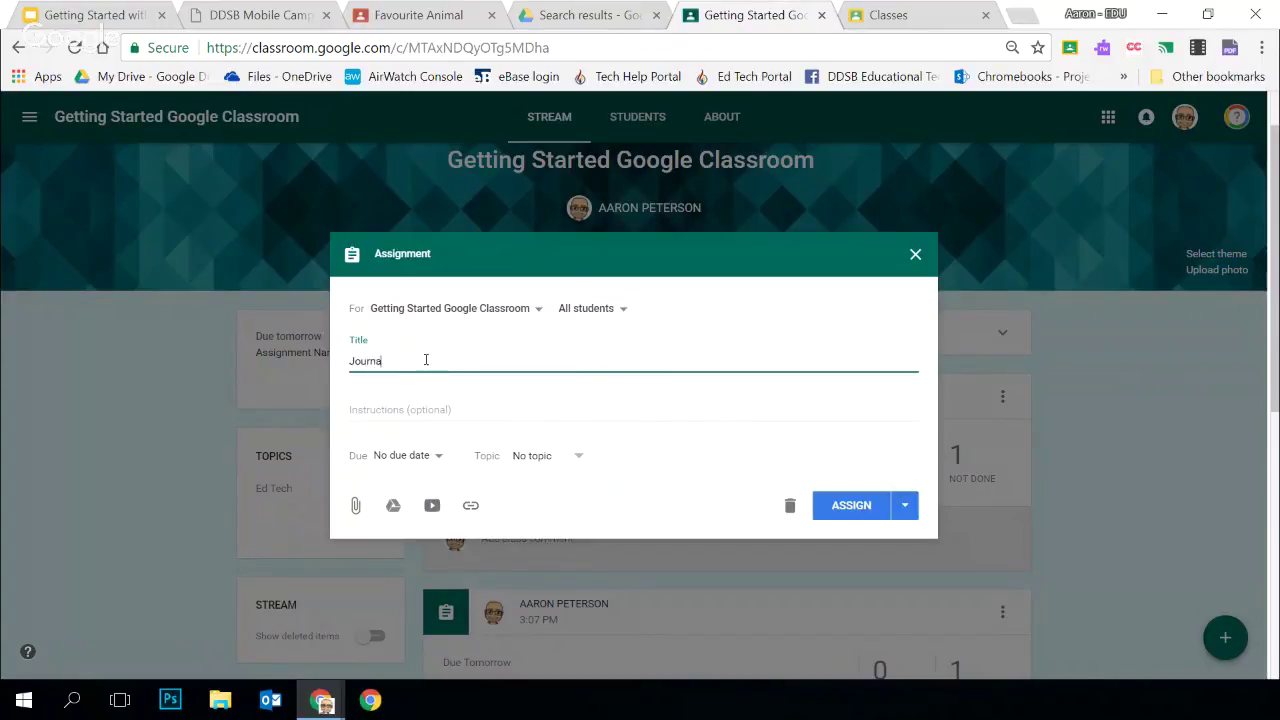
{"action": "type", "text": "l response"}
{"action": "left_click", "coordinate": [503, 409]}
{"action": "type", "text": "Respond"}
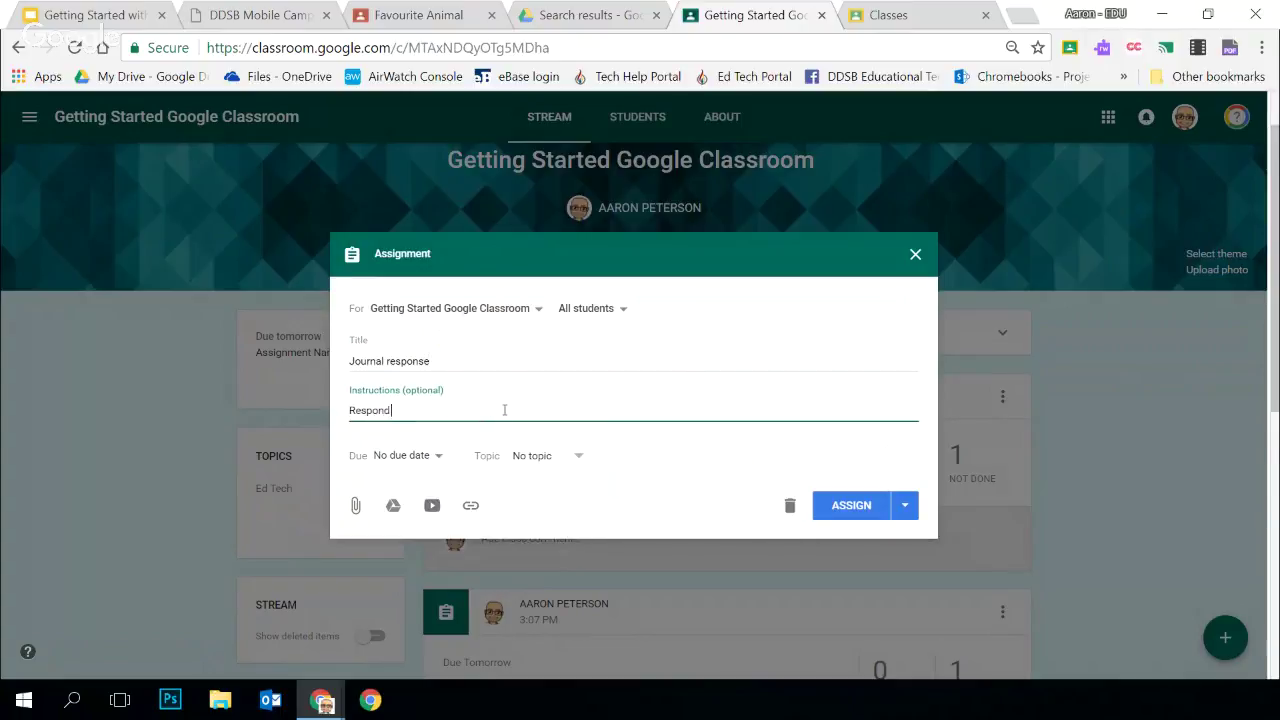
{"action": "type", "text": " with your choice of formats."}
{"action": "left_click", "coordinate": [840, 506]}
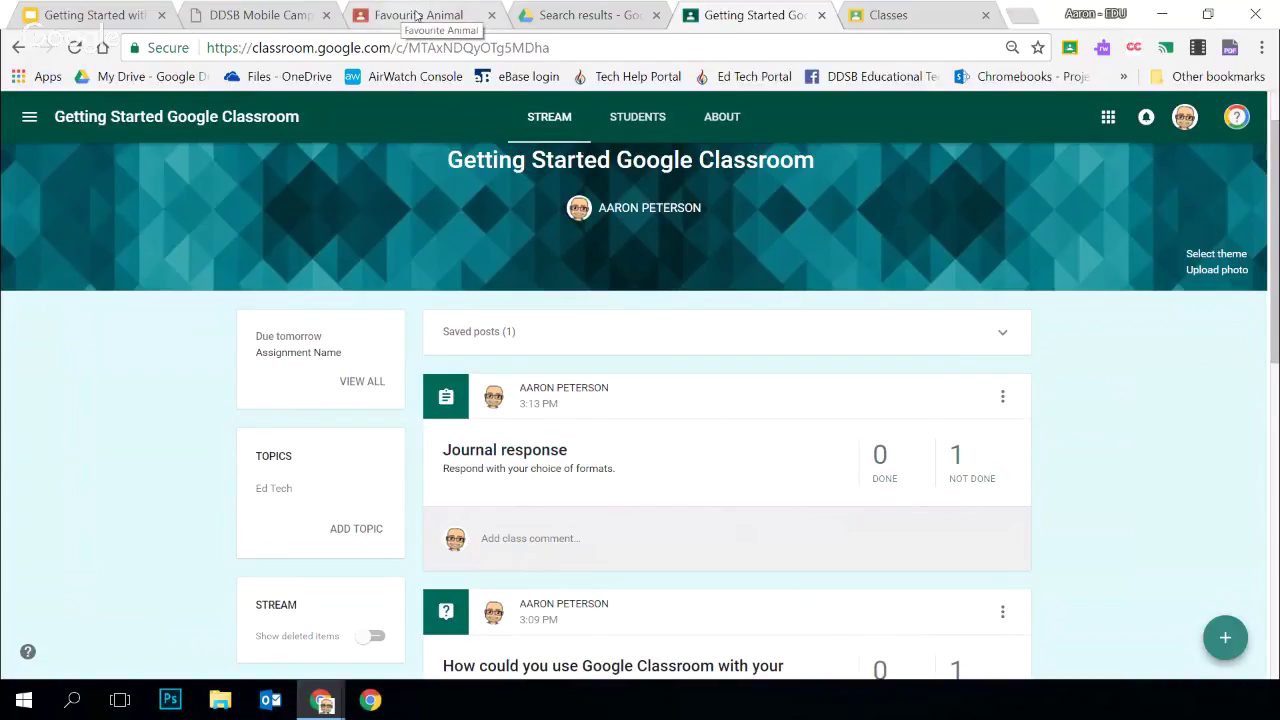
- Return to the Favourite Animal student work and enter a grade of 80 for the done student
{"action": "left_click", "coordinate": [418, 15]}
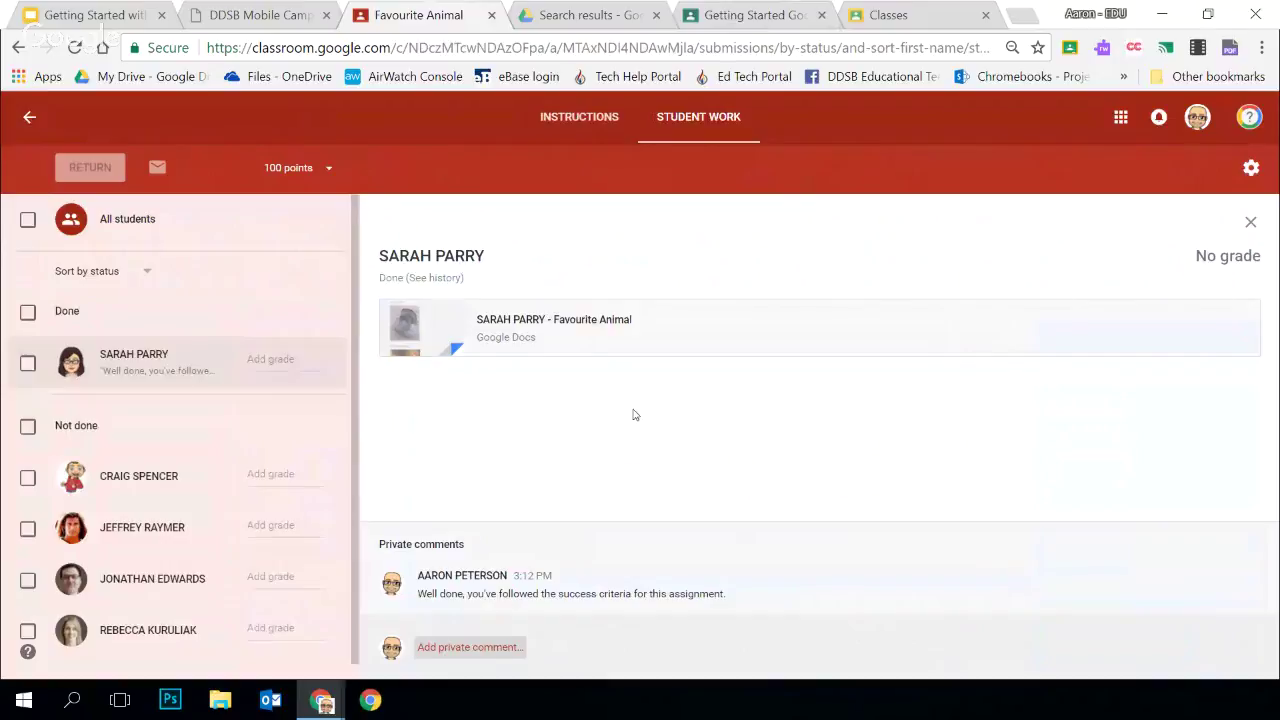
{"action": "left_click_drag", "start_coordinate": [766, 608], "coordinate": [416, 591]}
{"action": "left_click", "coordinate": [480, 574]}
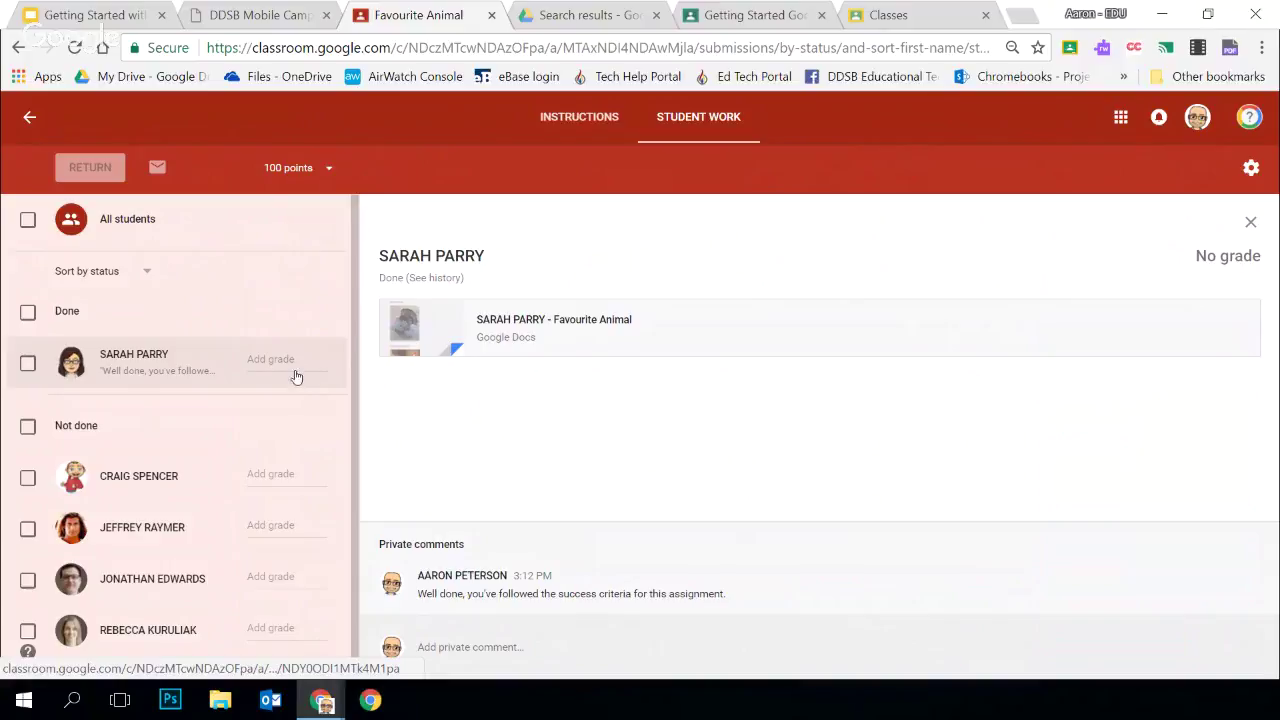
{"action": "left_click", "coordinate": [278, 358]}
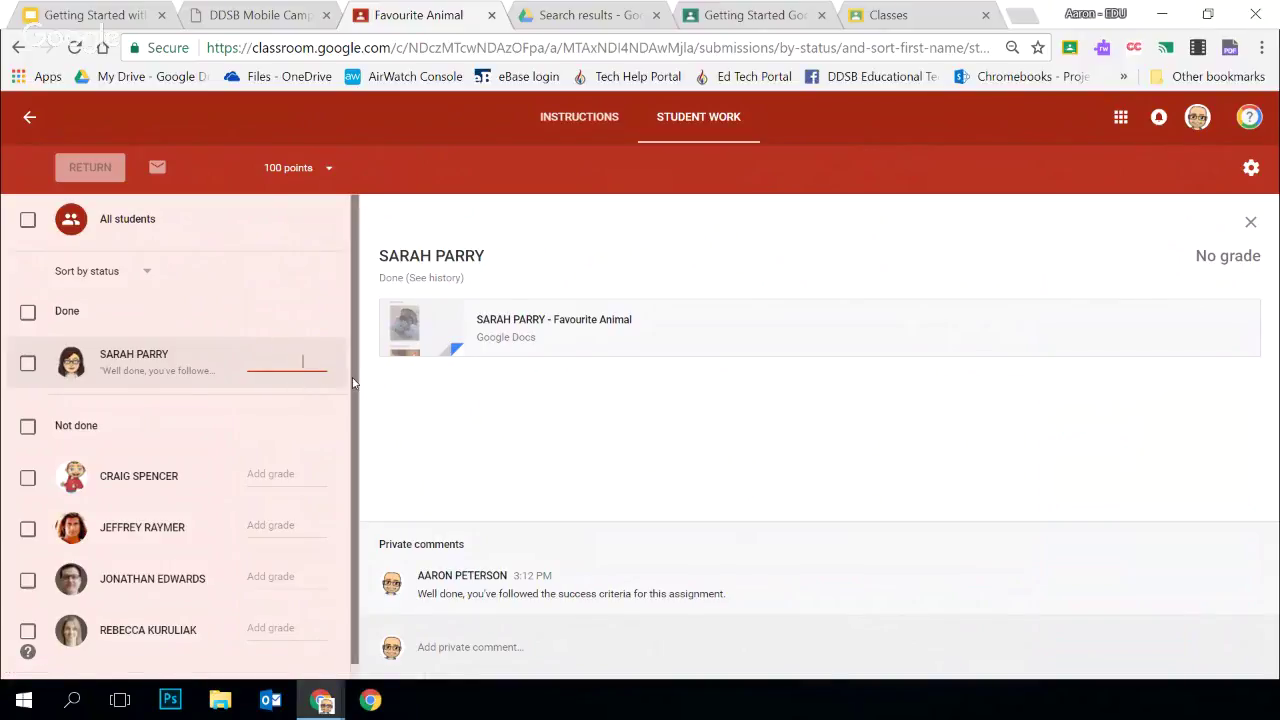
{"action": "type", "text": "80"}
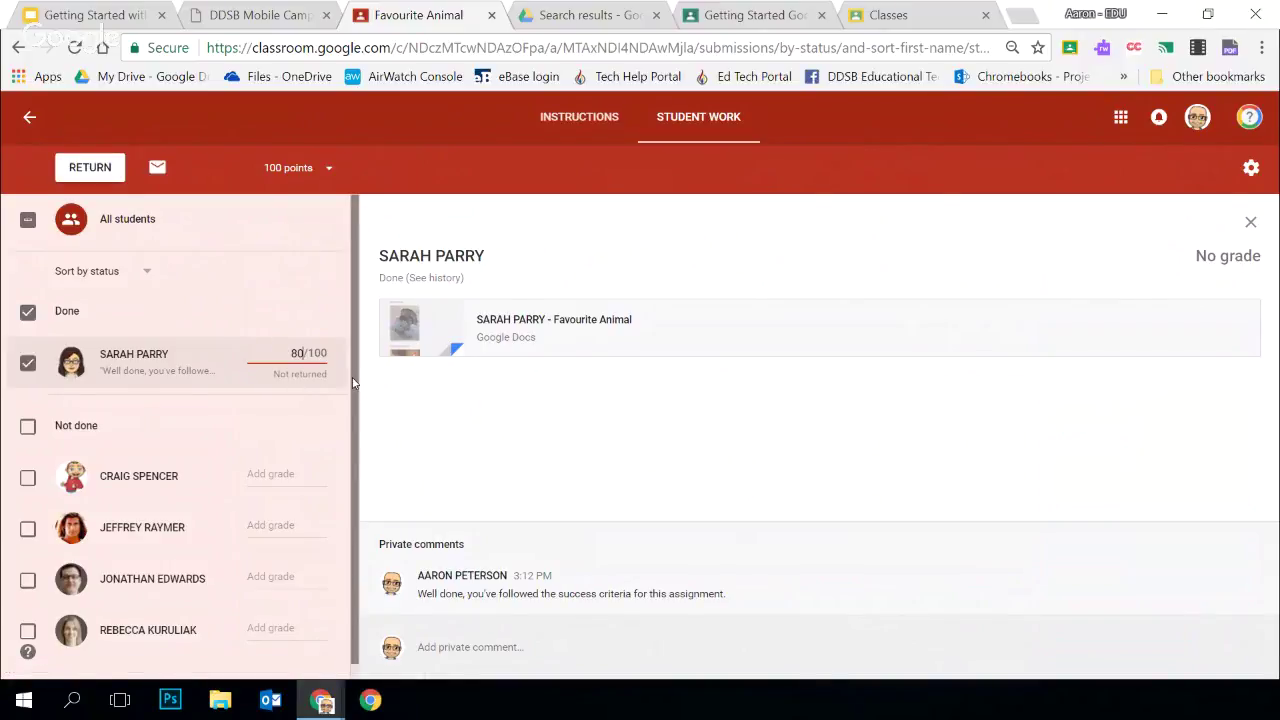
- Change the assignment's point value from ungraded to 4 points
{"action": "left_click", "coordinate": [329, 169]}
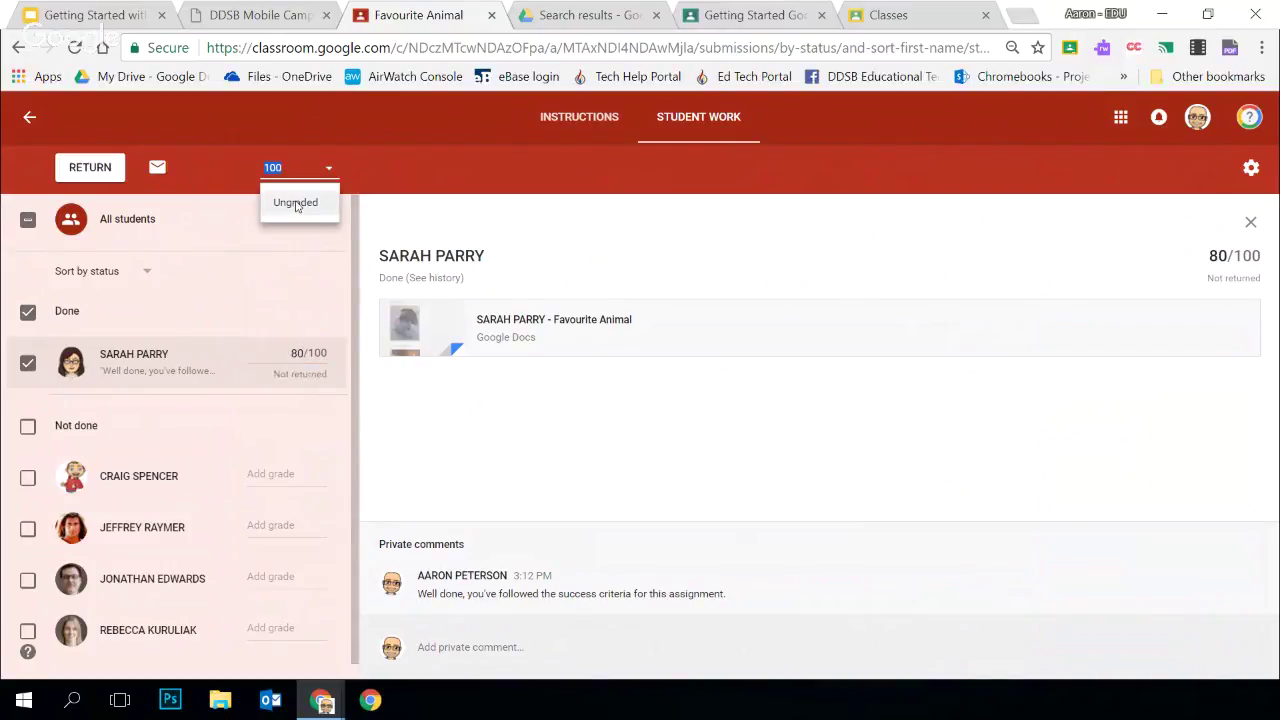
{"action": "left_click", "coordinate": [295, 202]}
{"action": "left_click", "coordinate": [743, 427]}
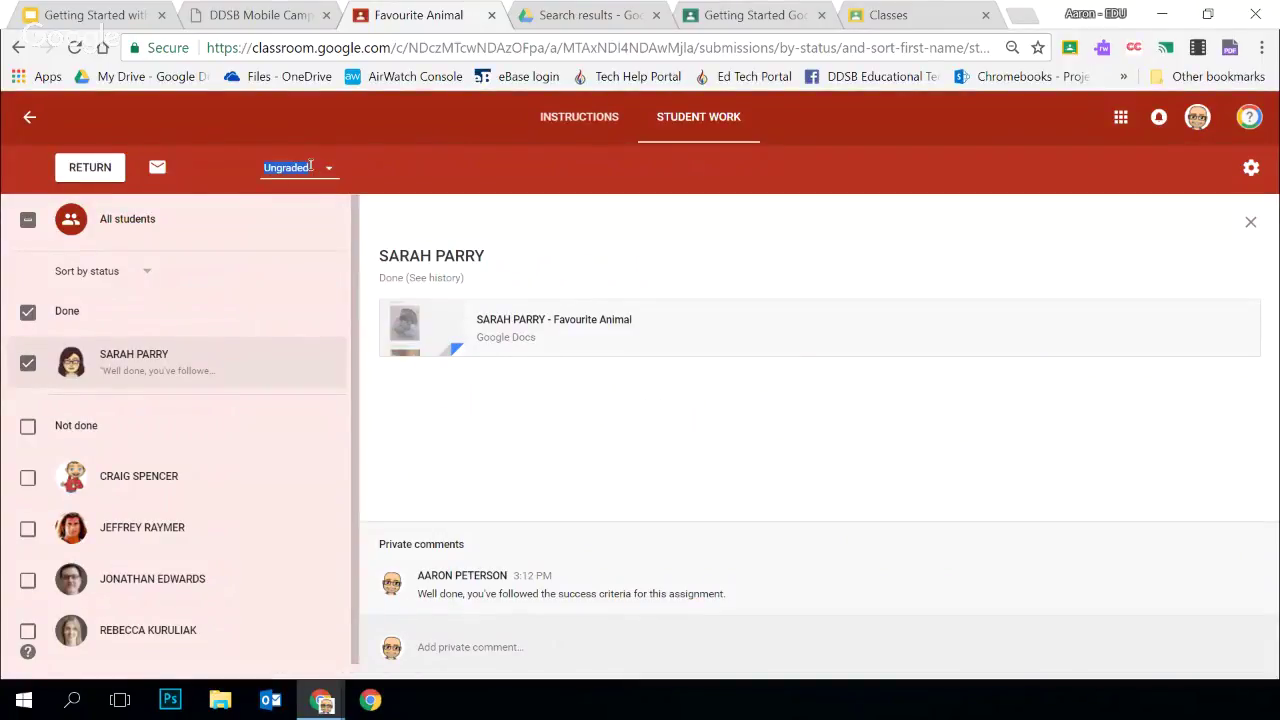
{"action": "type", "text": "4"}
{"action": "key", "text": "Return"}
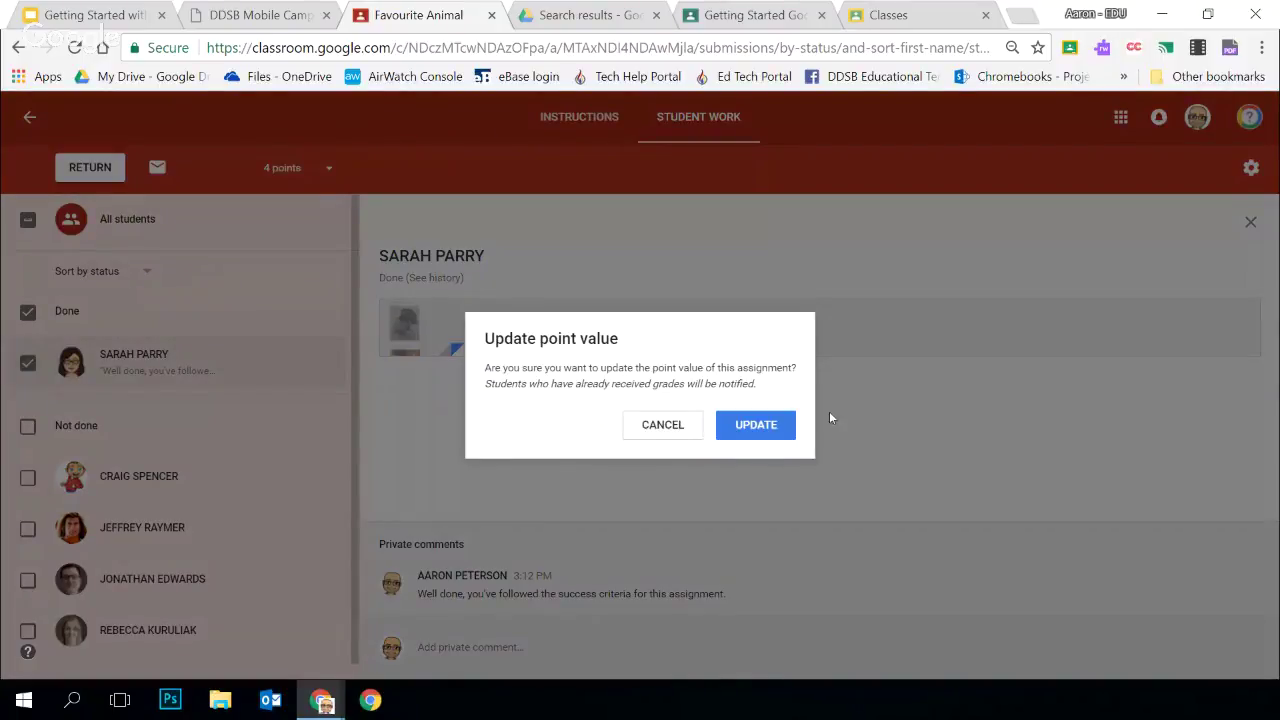
- Confirm the 4-point value, grade the student 3/4, and return the work to them
{"action": "left_click", "coordinate": [782, 432]}
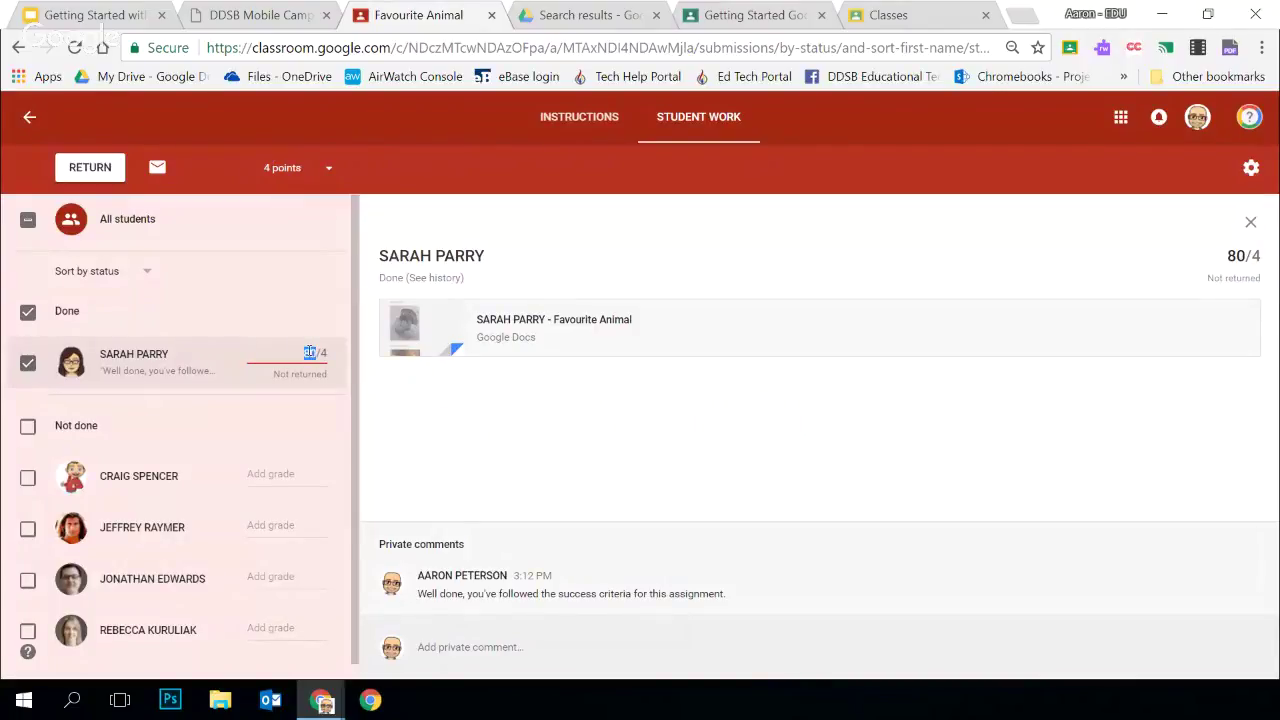
{"action": "left_click", "coordinate": [374, 383]}
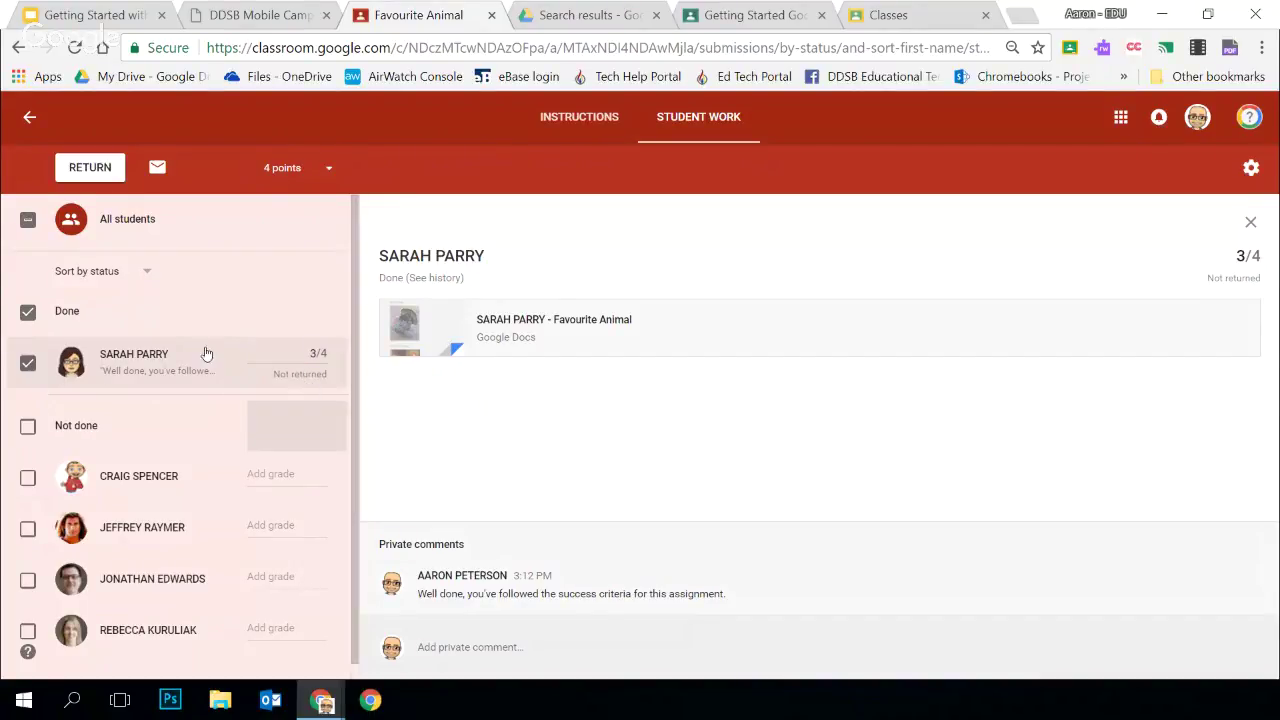
{"action": "left_click", "coordinate": [27, 362]}
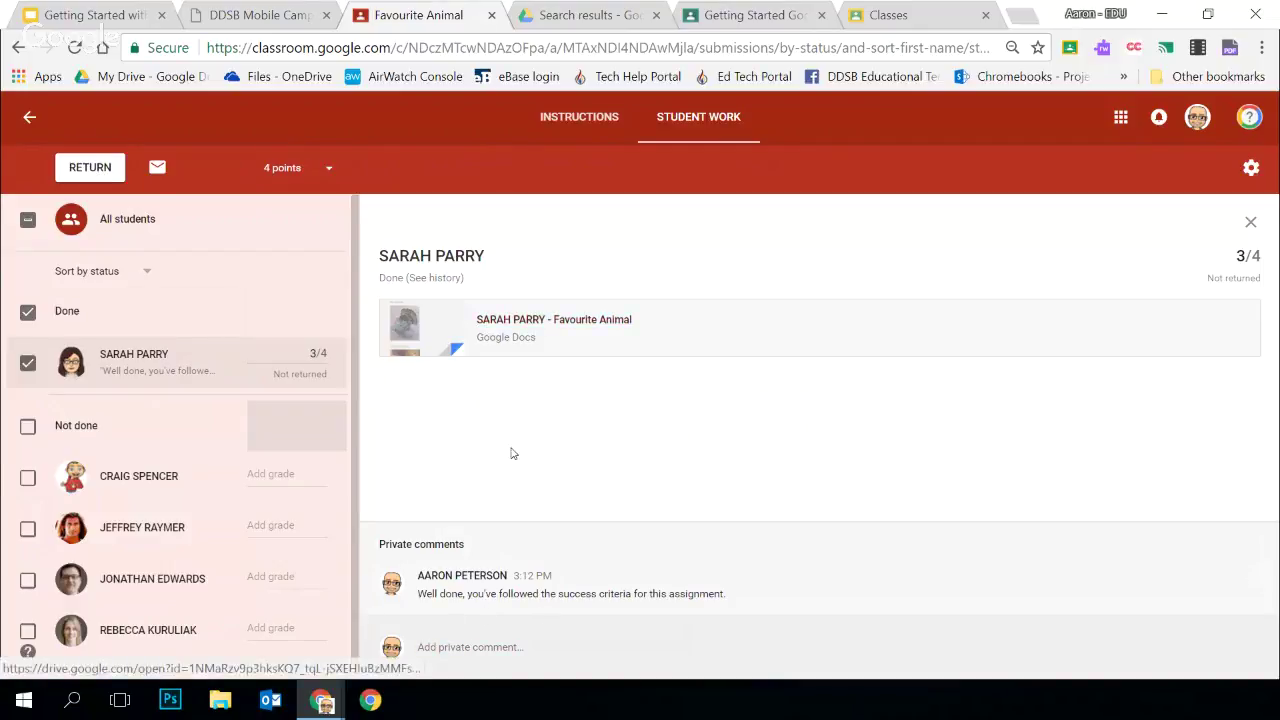
{"action": "left_click", "coordinate": [83, 167]}
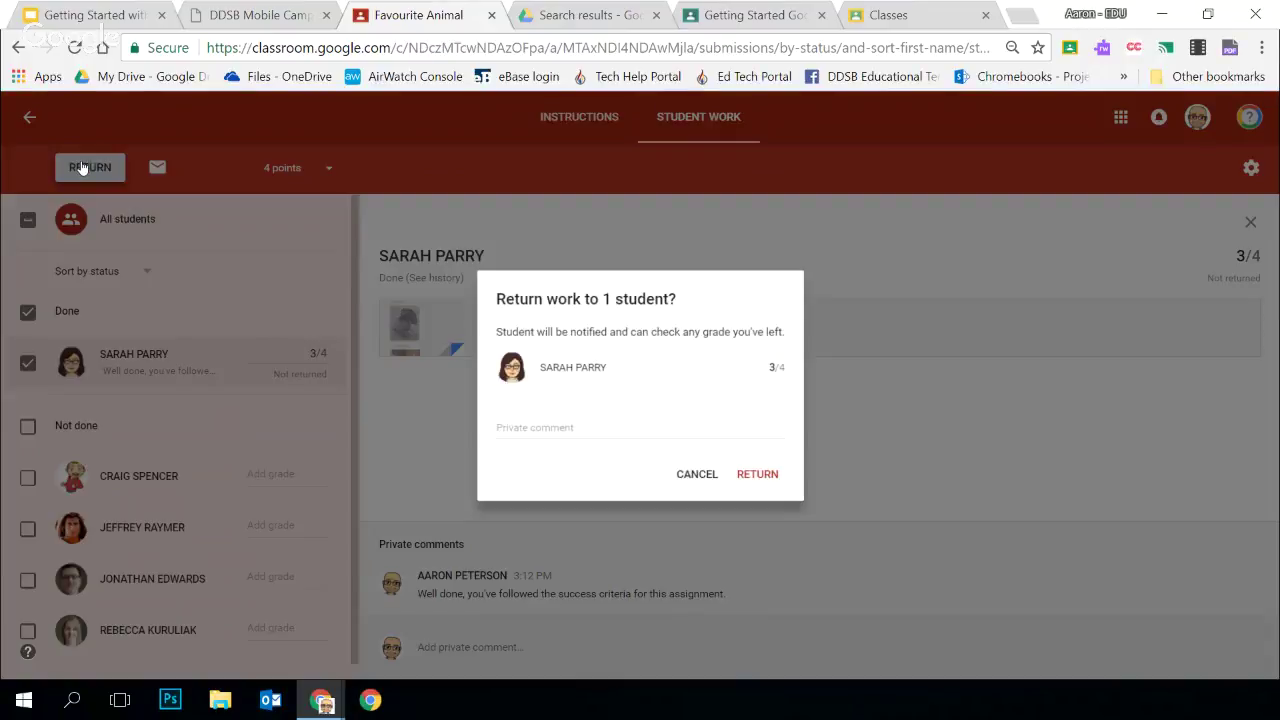
{"action": "left_click", "coordinate": [752, 479]}
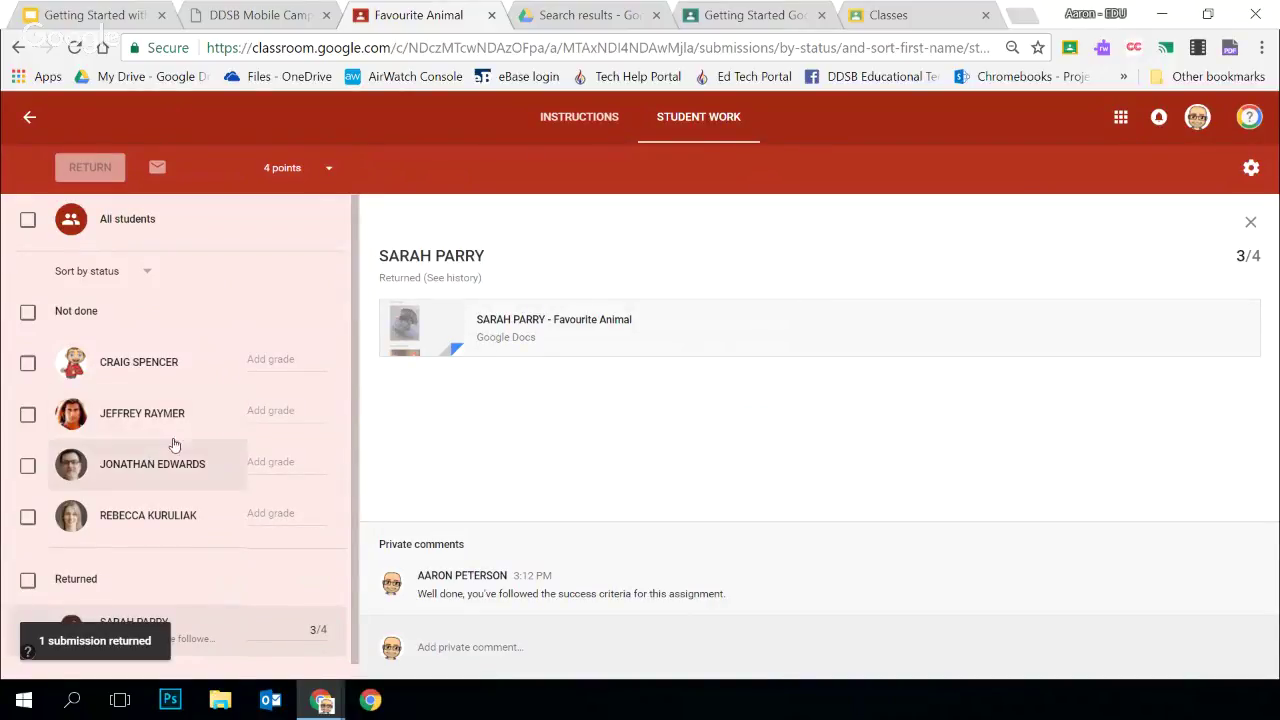
{"action": "left_click", "coordinate": [452, 280]}
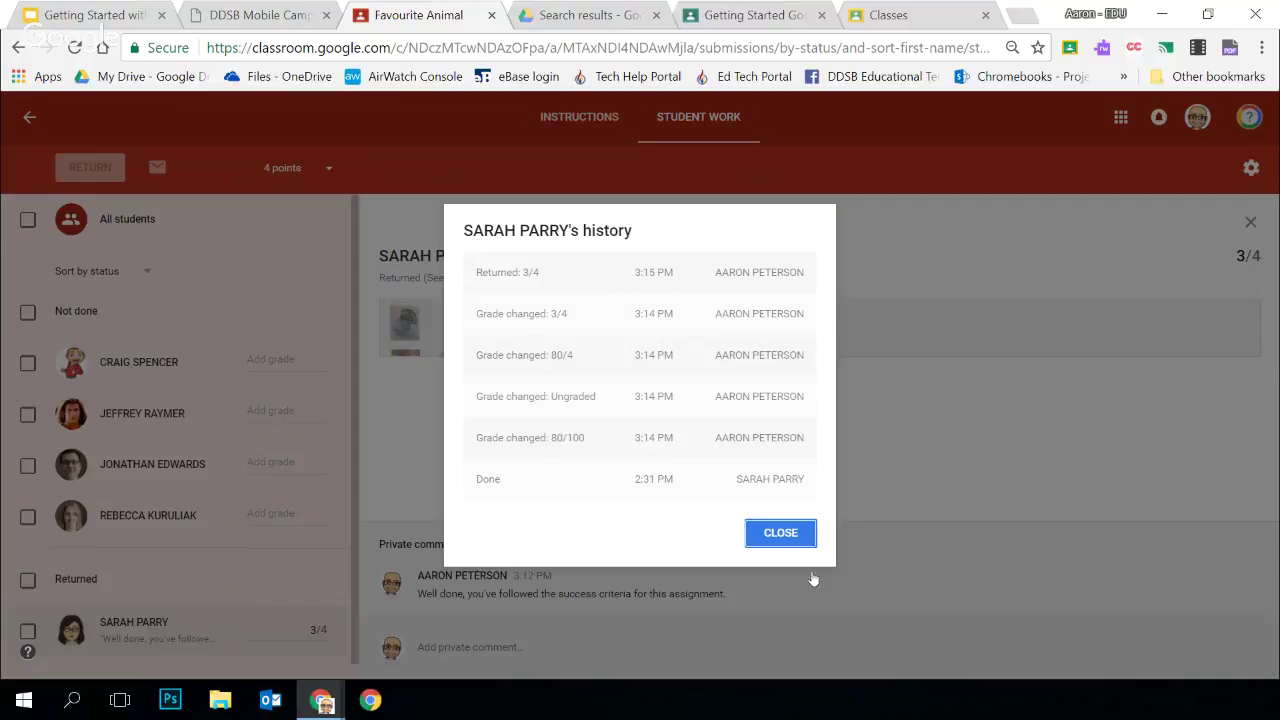
{"action": "left_click_drag", "start_coordinate": [688, 278], "coordinate": [596, 277]}
{"action": "left_click", "coordinate": [728, 398]}
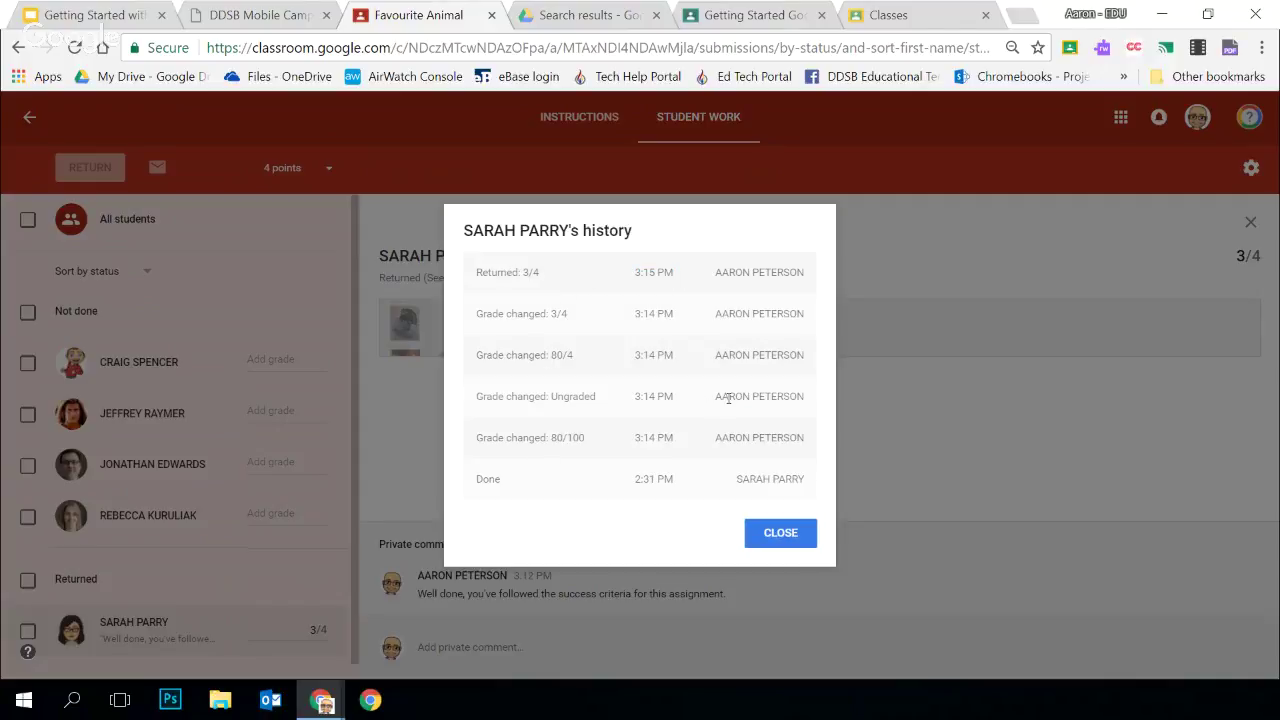
{"action": "left_click", "coordinate": [780, 533]}
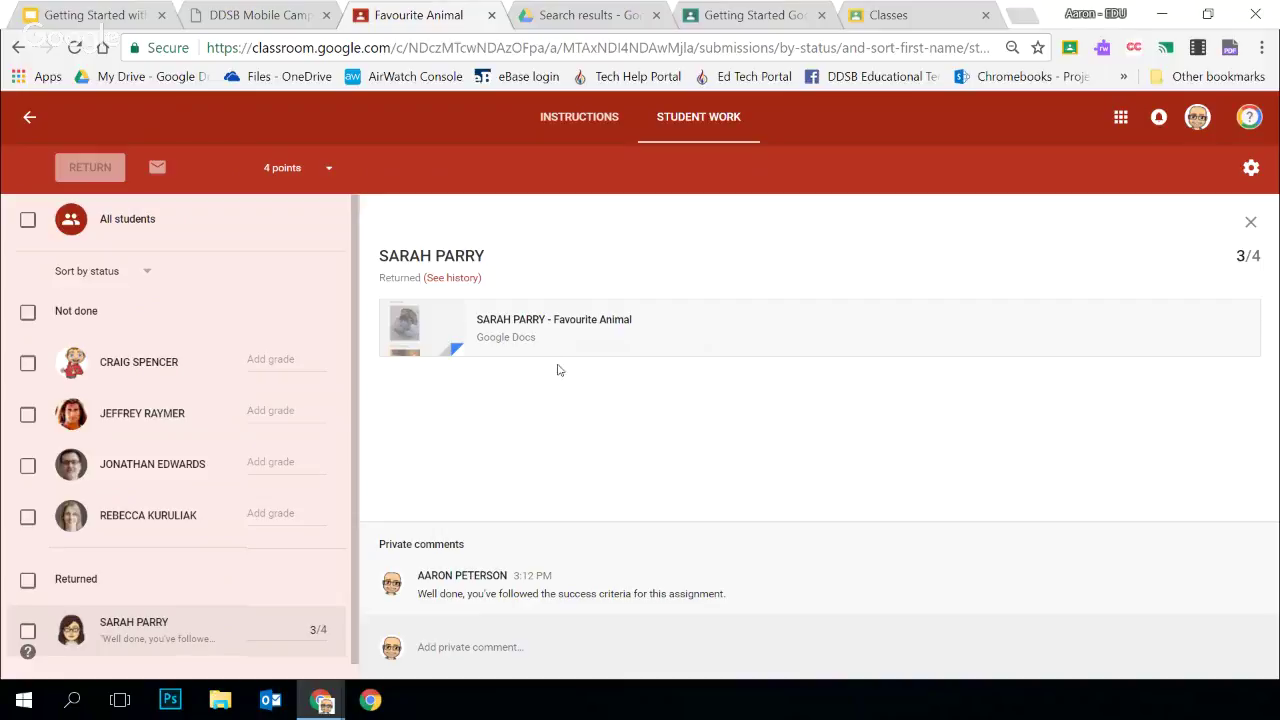
{"action": "left_click", "coordinate": [29, 117]}
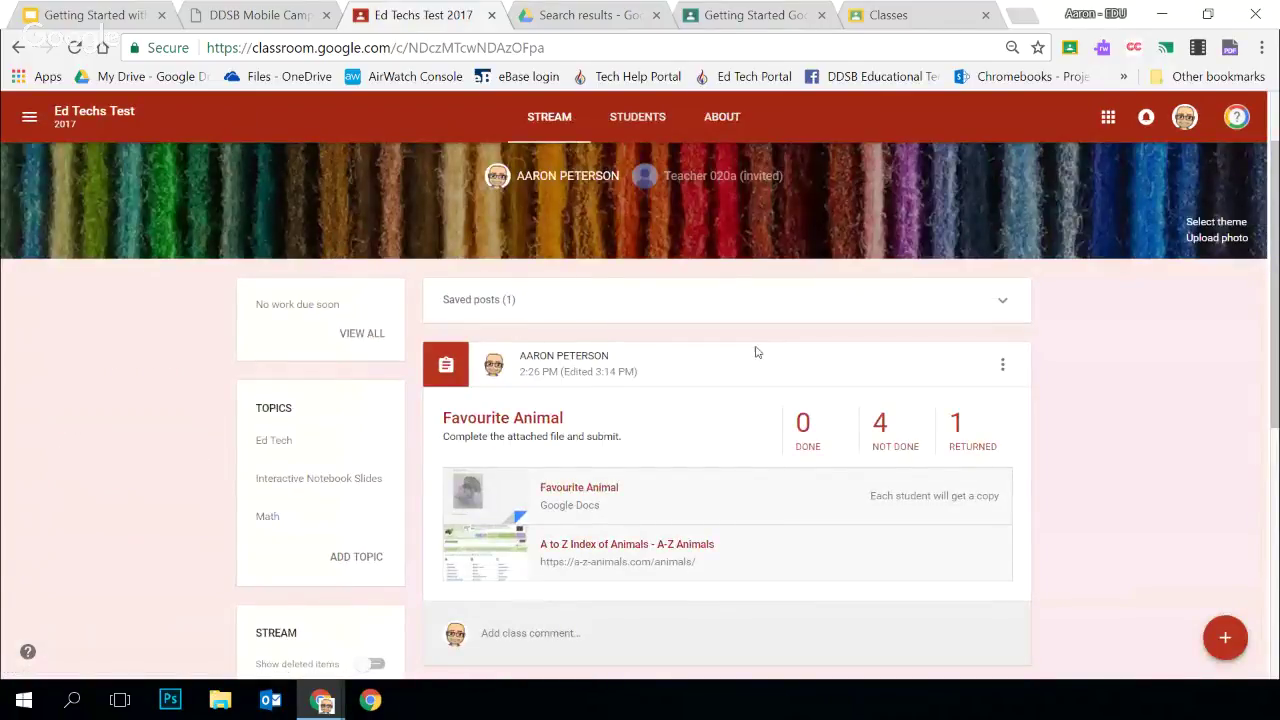
- Filter the class posts by the Ed Tech, Math and Interactive Notebook Slides topics in turn
{"action": "scroll", "coordinate": [623, 357], "scroll_direction": "down", "scroll_amount": 2}
{"action": "scroll", "coordinate": [624, 358], "scroll_direction": "up", "scroll_amount": 1}
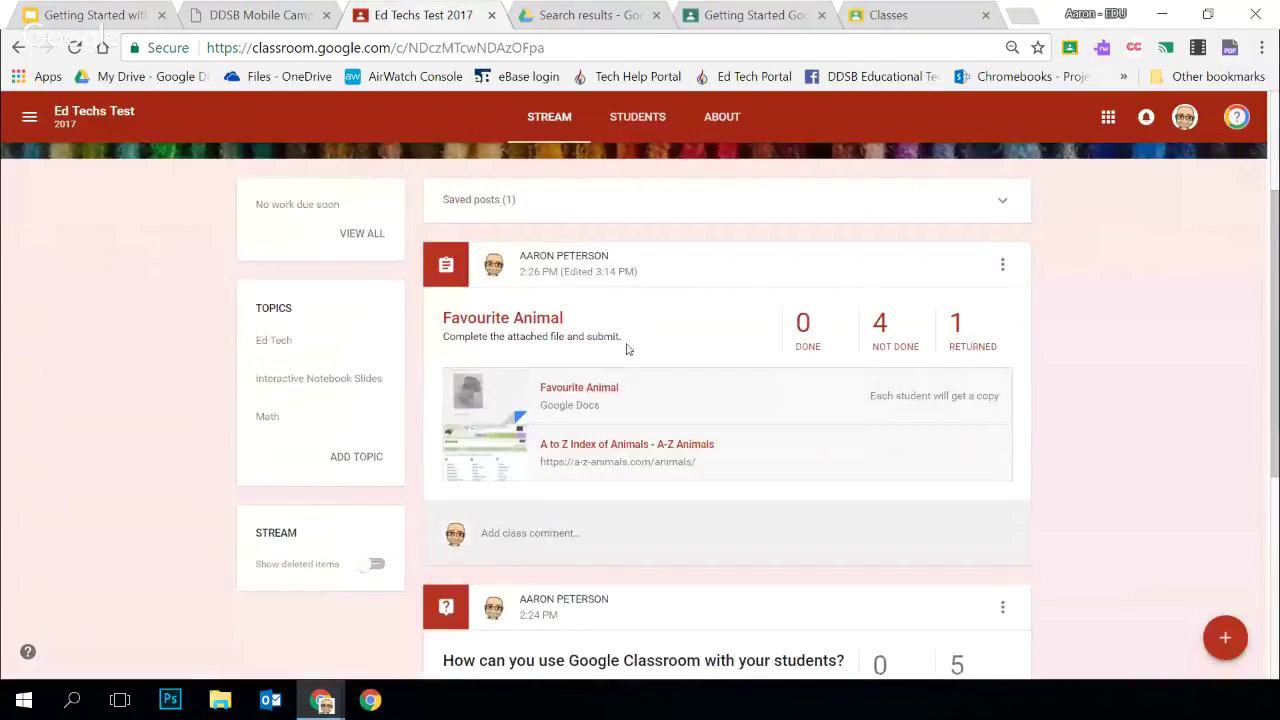
{"action": "scroll", "coordinate": [499, 381], "scroll_direction": "up", "scroll_amount": 1}
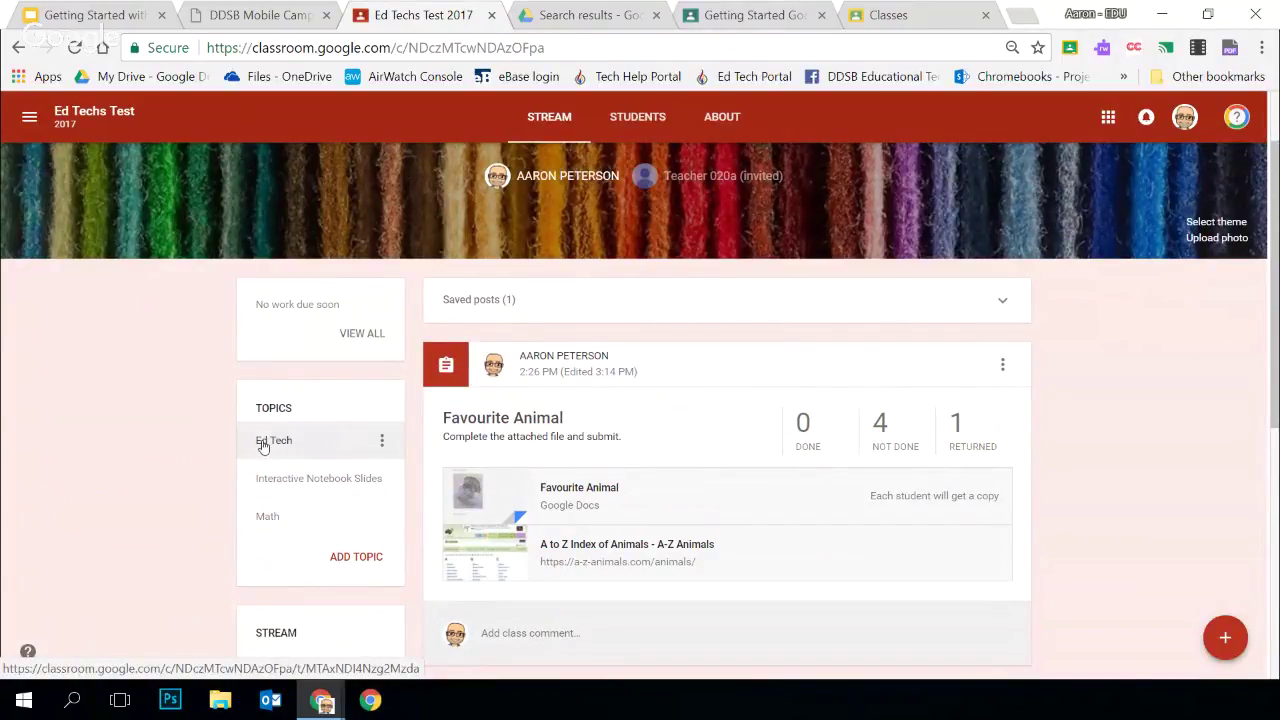
{"action": "left_click", "coordinate": [263, 442]}
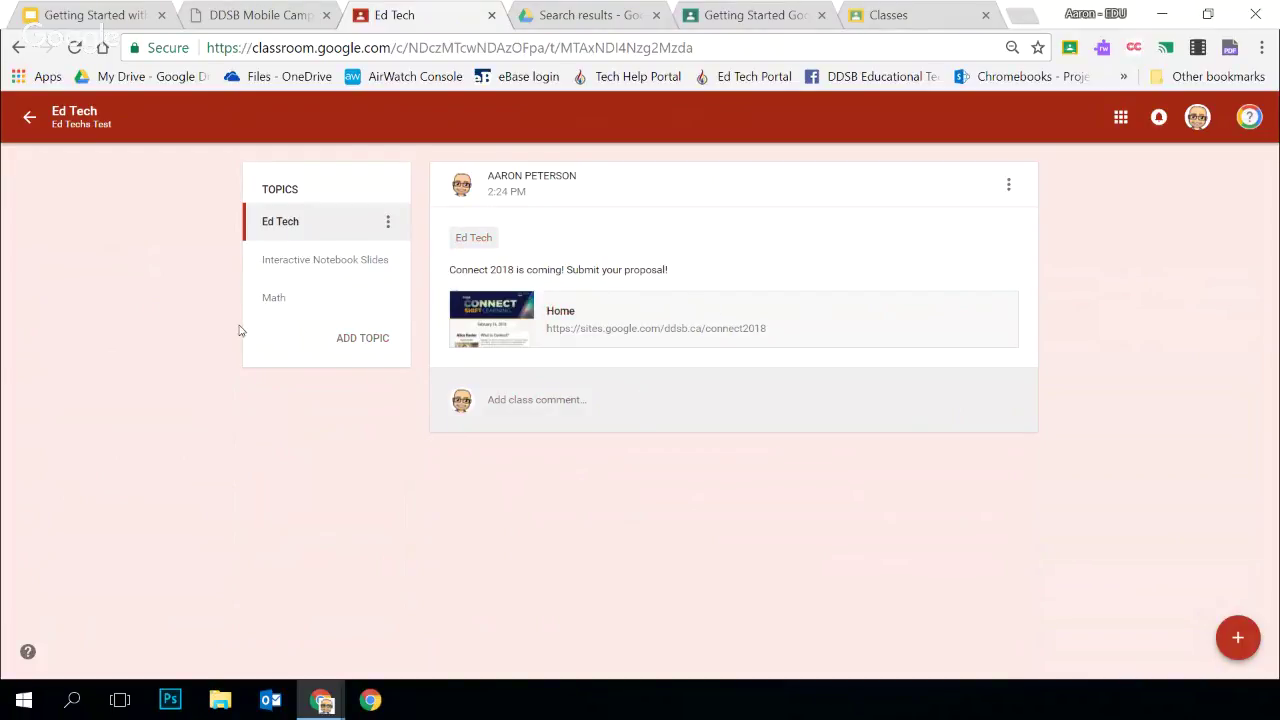
{"action": "left_click", "coordinate": [275, 300]}
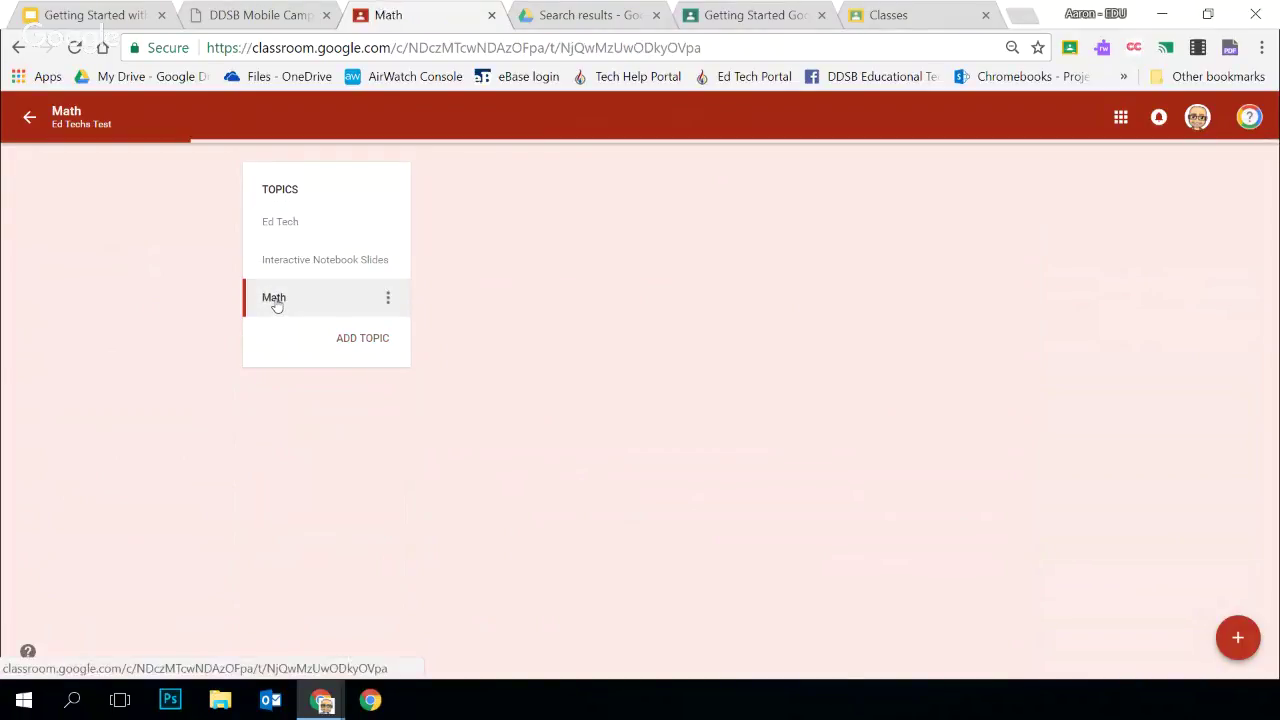
{"action": "left_click", "coordinate": [312, 262]}
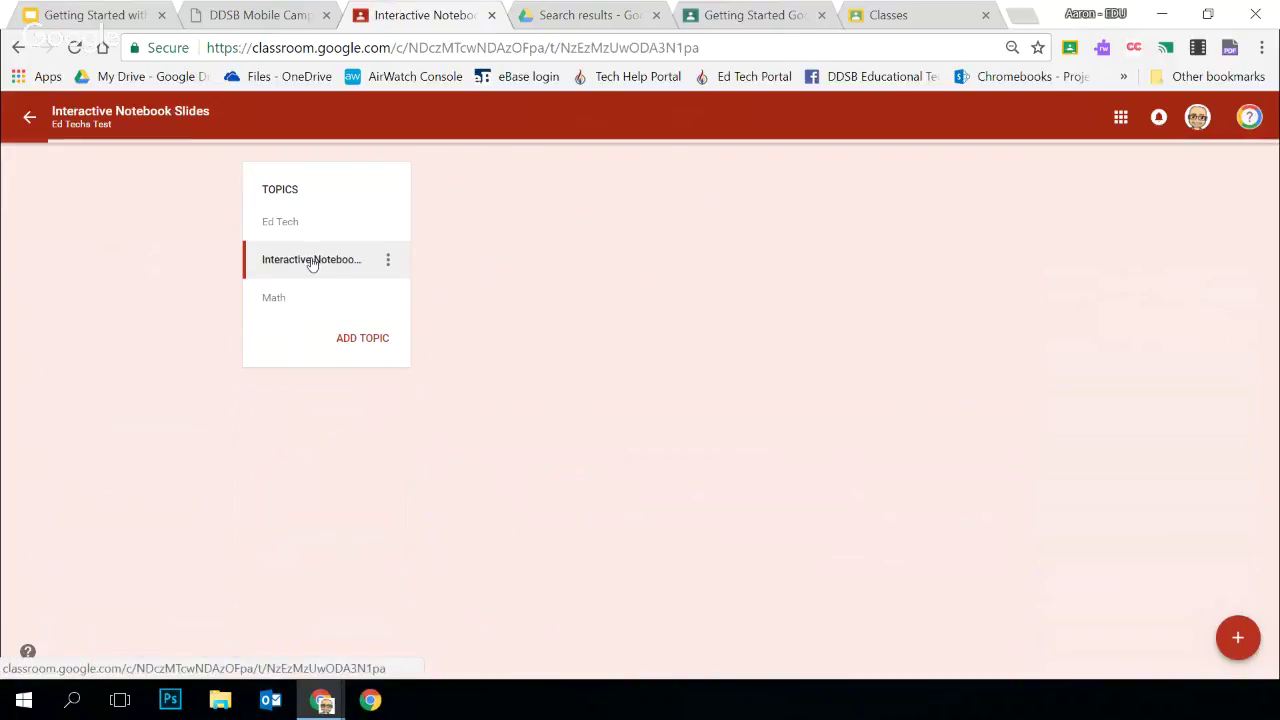
{"action": "left_click", "coordinate": [289, 224]}
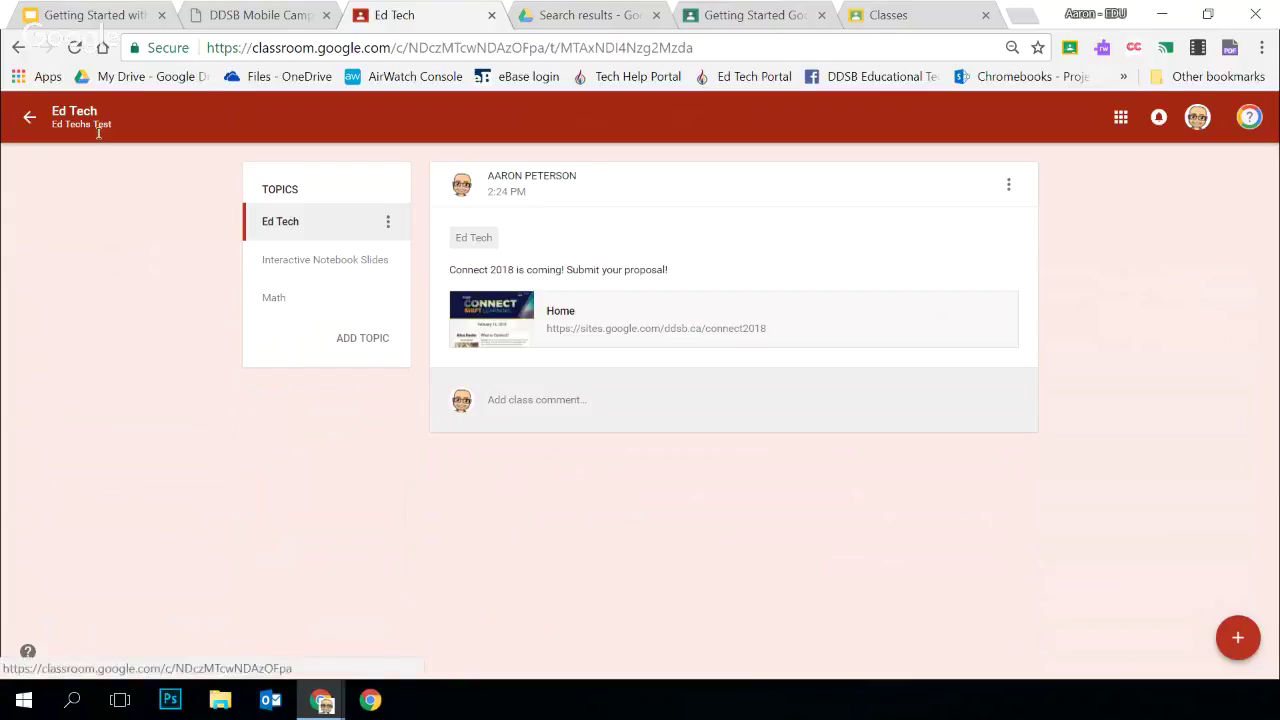
- Return to the Ed Techs Test 2017 stream showing Favourite Animal with 1 returned
{"action": "left_click", "coordinate": [28, 117]}
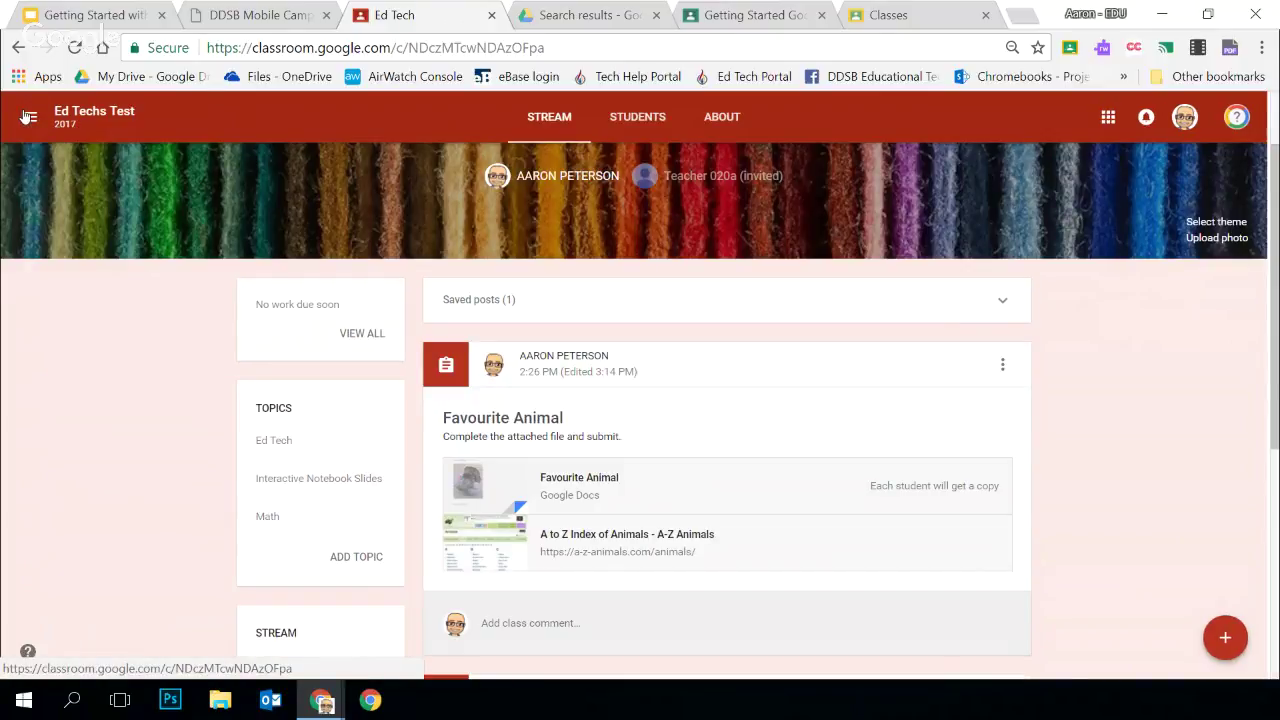
{"action": "scroll", "coordinate": [711, 406], "scroll_direction": "down", "scroll_amount": 5}
{"action": "scroll", "coordinate": [763, 517], "scroll_direction": "up", "scroll_amount": 1}
{"action": "scroll", "coordinate": [450, 483], "scroll_direction": "down", "scroll_amount": 1}
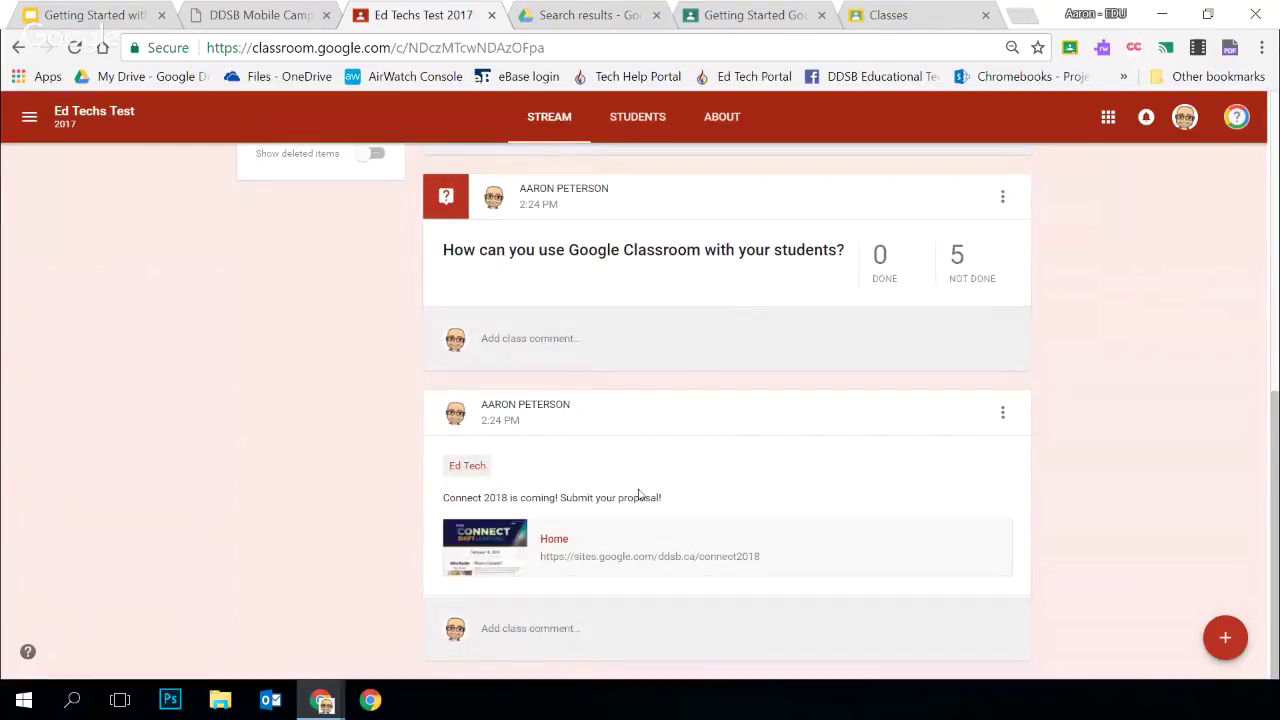
{"action": "scroll", "coordinate": [640, 488], "scroll_direction": "up", "scroll_amount": 4}
{"action": "scroll", "coordinate": [660, 481], "scroll_direction": "up", "scroll_amount": 2}
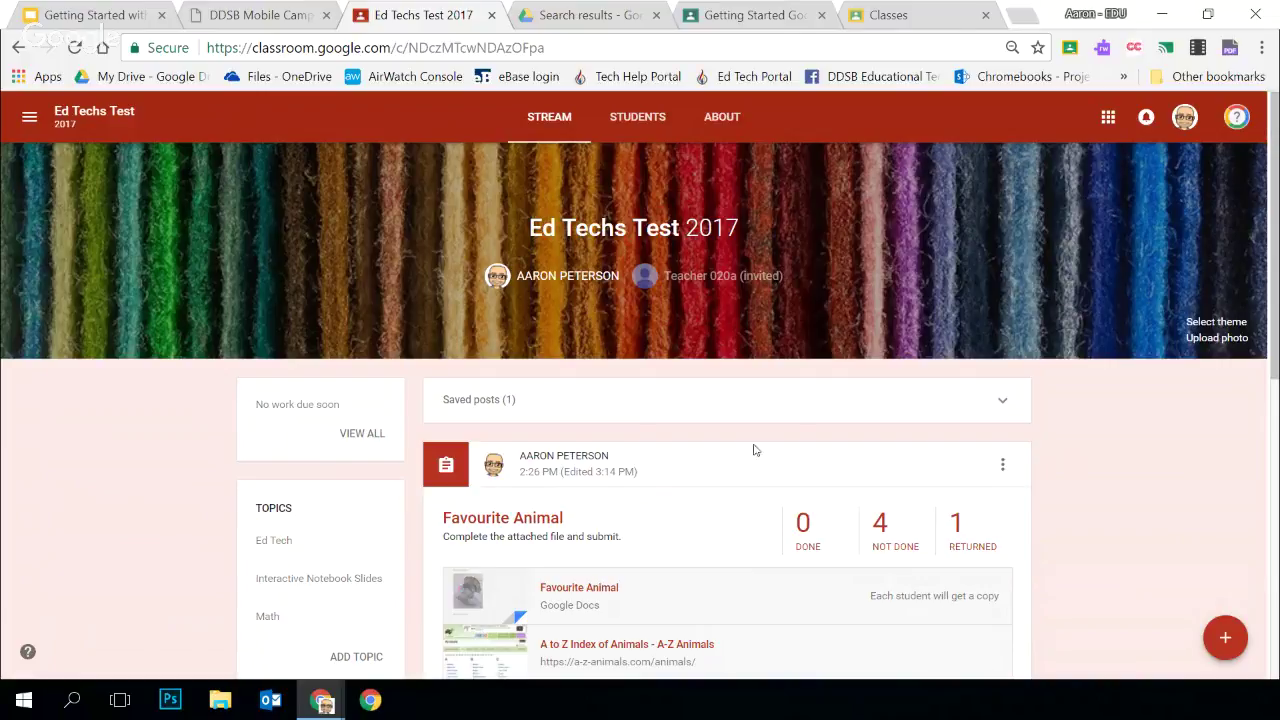
{"action": "left_click", "coordinate": [272, 14]}
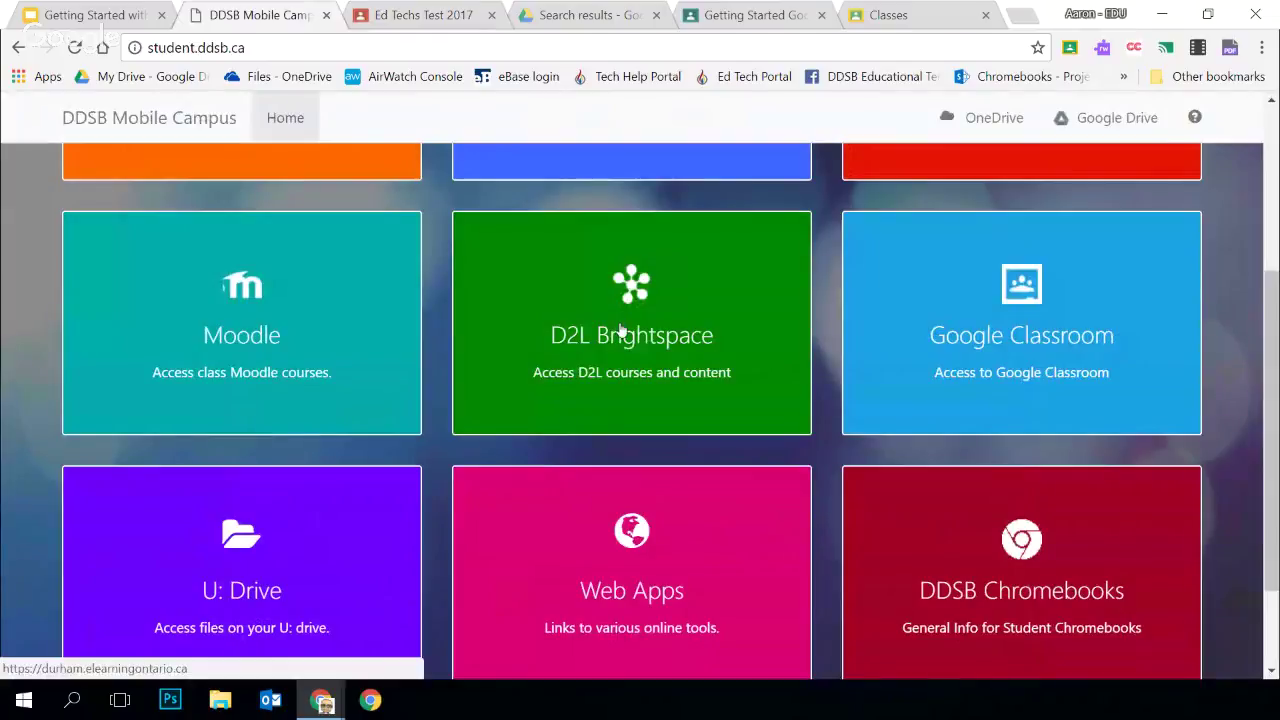
- Launch D2L Brightspace and open Teacher Resources > ILP Courses On-Demand
{"action": "left_click", "coordinate": [664, 345]}
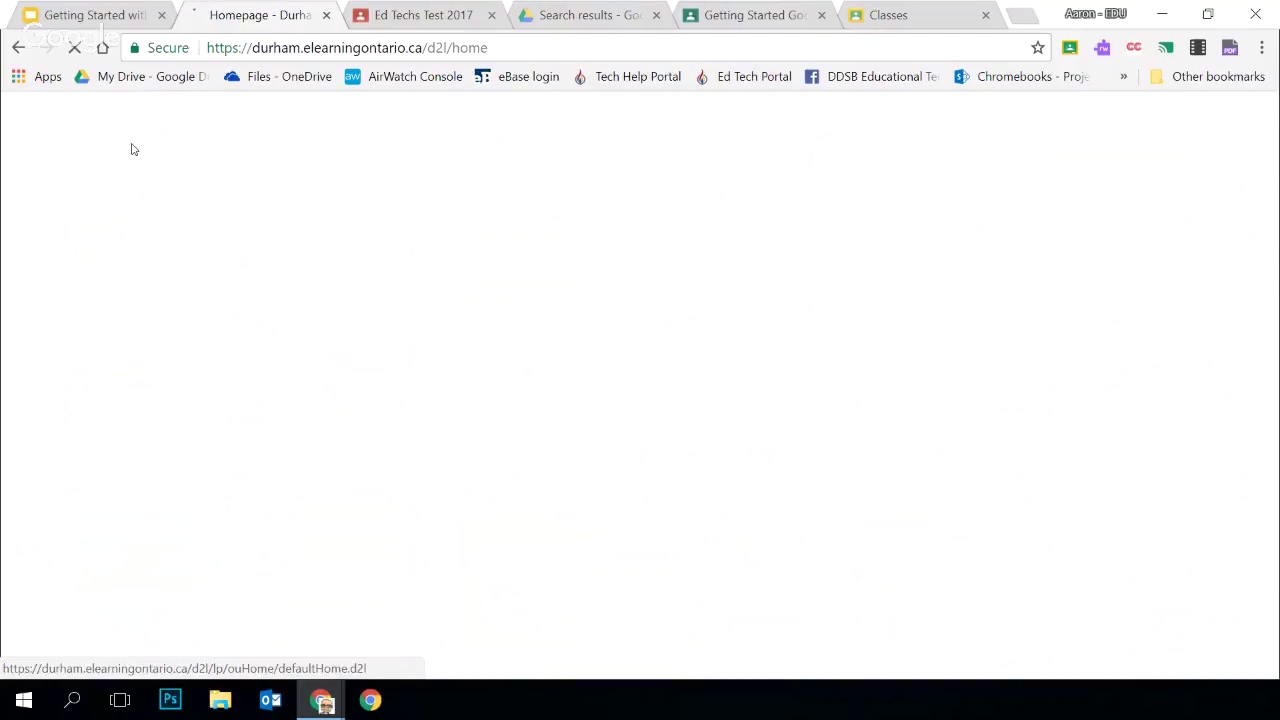
{"action": "left_click", "coordinate": [124, 215]}
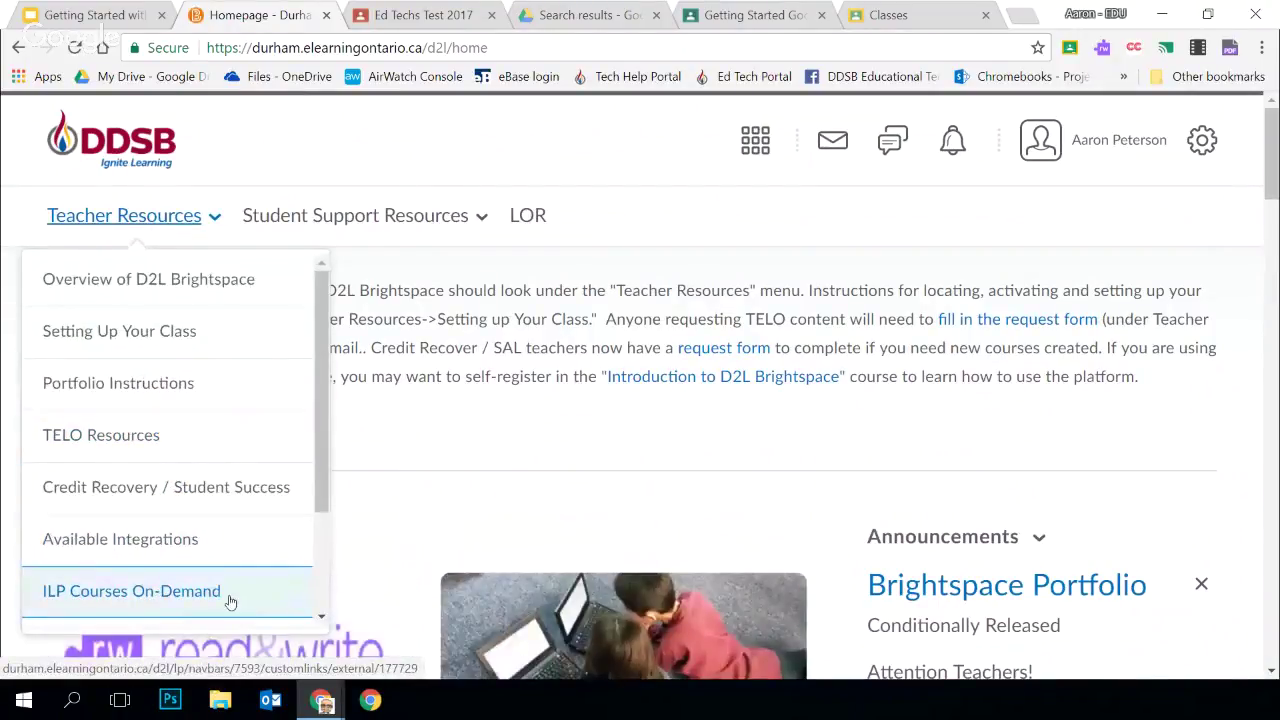
{"action": "left_click", "coordinate": [229, 592]}
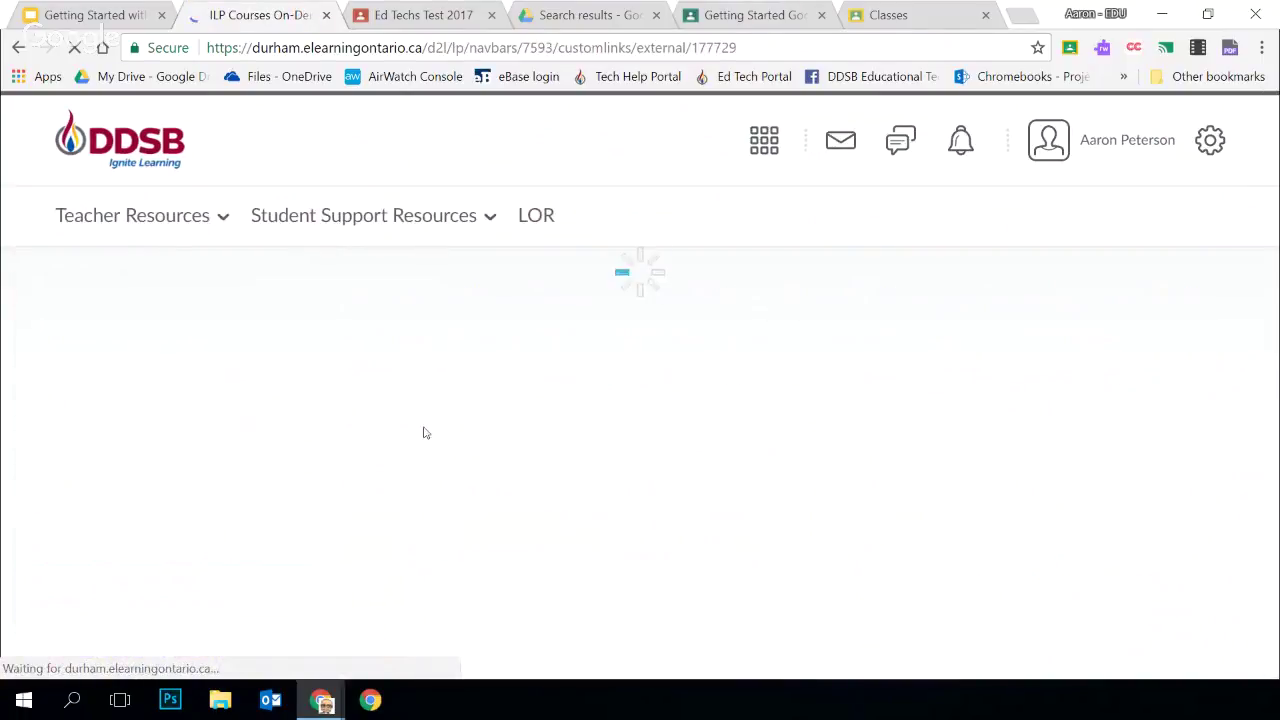
- Scroll through the ILP course list, including Introduction to Google Classroom and Moodle
{"action": "scroll", "coordinate": [554, 402], "scroll_direction": "down", "scroll_amount": 3}
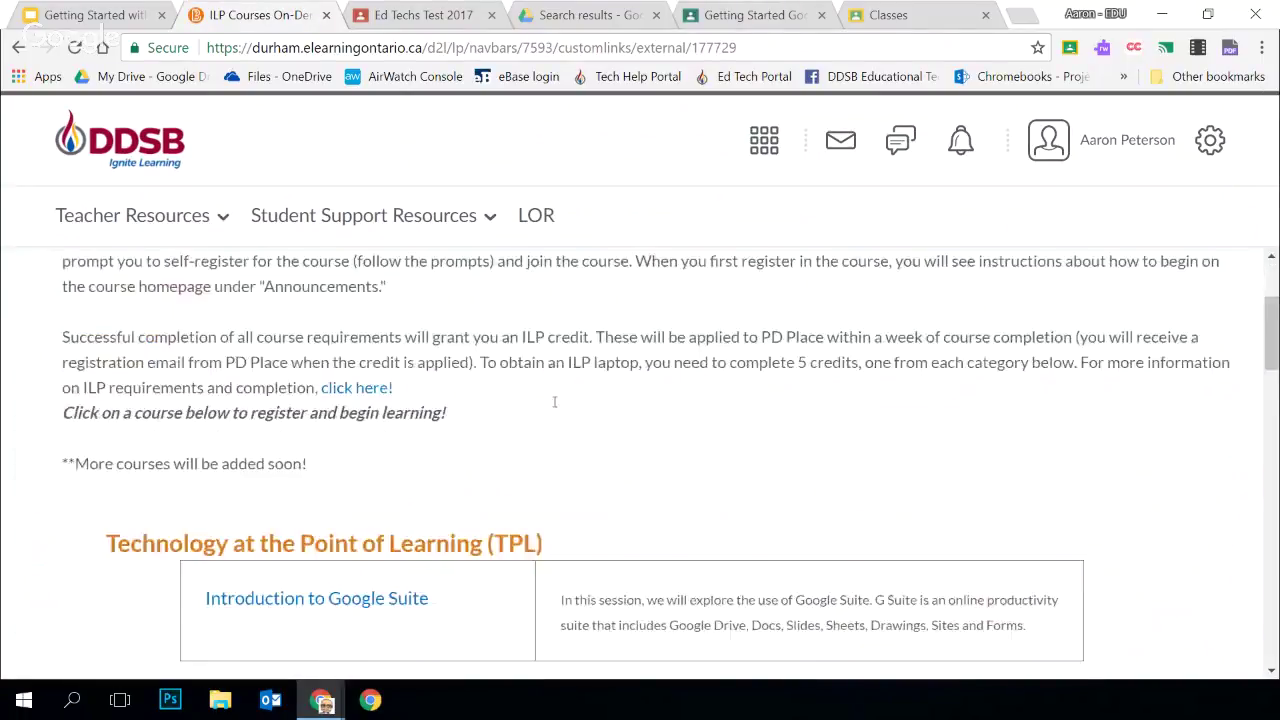
{"action": "scroll", "coordinate": [577, 405], "scroll_direction": "down", "scroll_amount": 2}
{"action": "scroll", "coordinate": [466, 375], "scroll_direction": "up", "scroll_amount": 1}
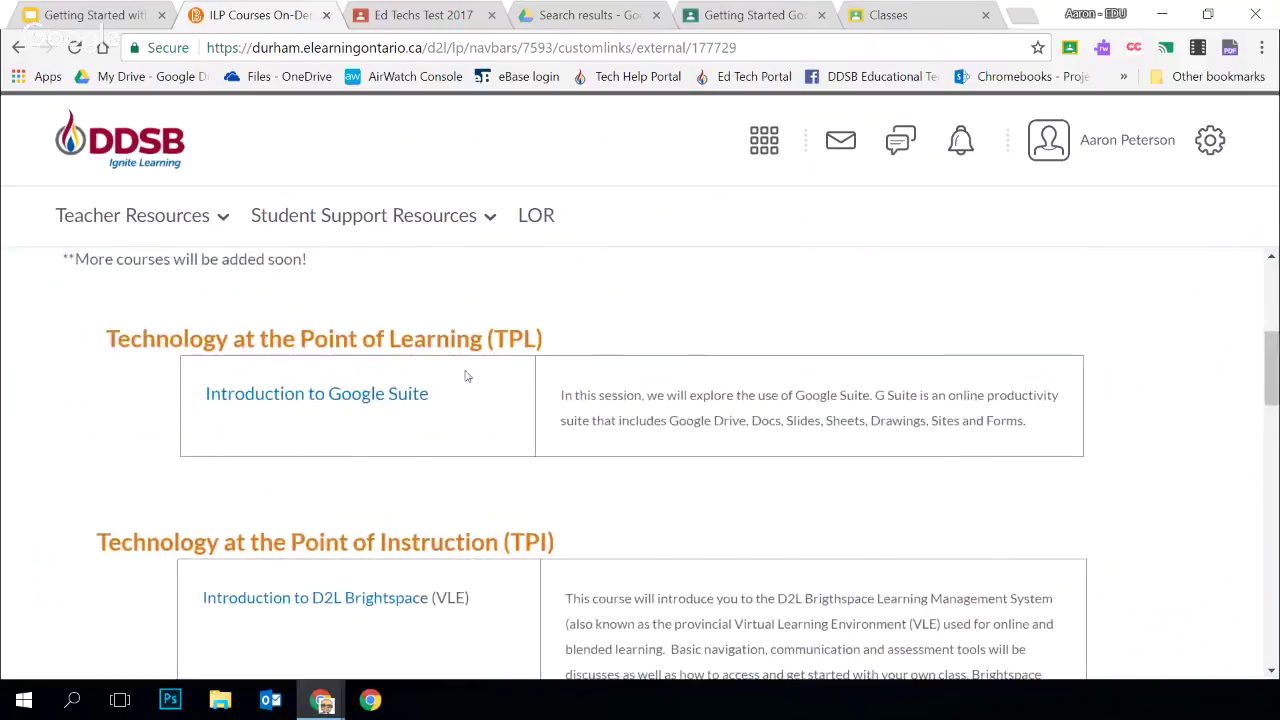
{"action": "scroll", "coordinate": [581, 416], "scroll_direction": "down", "scroll_amount": 2}
{"action": "scroll", "coordinate": [440, 510], "scroll_direction": "down", "scroll_amount": 1}
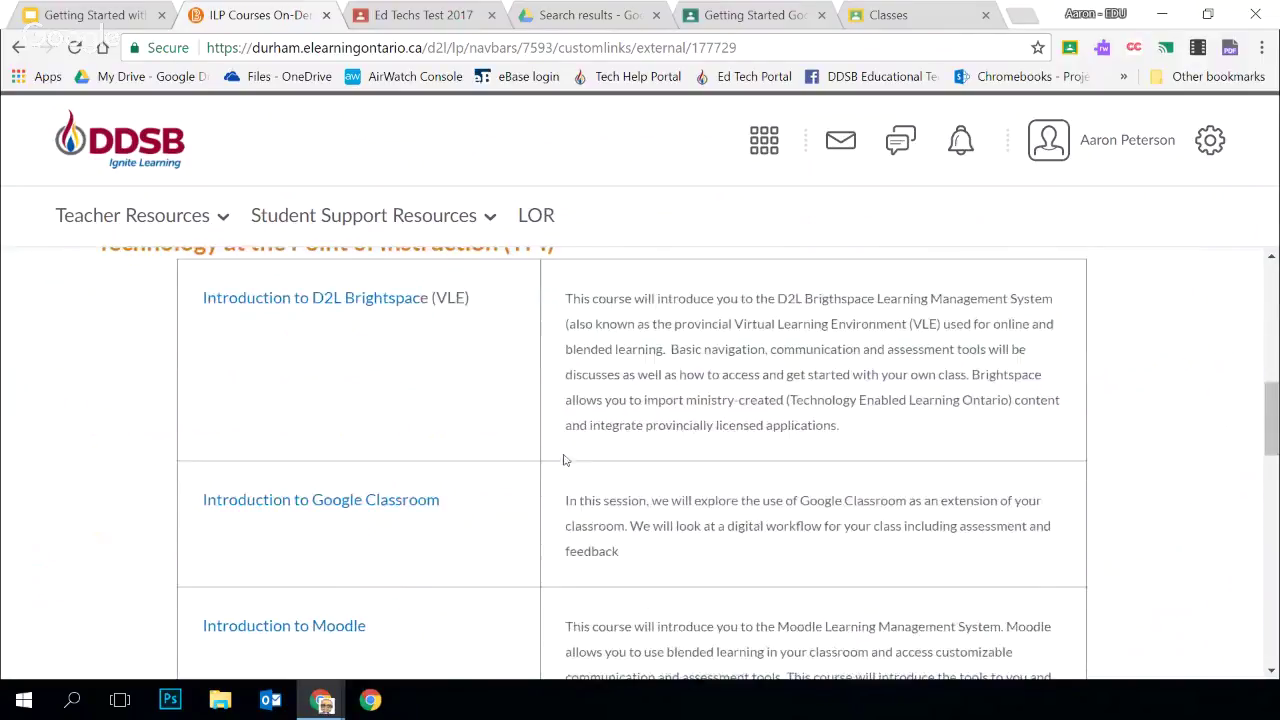
{"action": "scroll", "coordinate": [480, 525], "scroll_direction": "down", "scroll_amount": 2}
{"action": "scroll", "coordinate": [494, 471], "scroll_direction": "down", "scroll_amount": 4}
{"action": "scroll", "coordinate": [517, 497], "scroll_direction": "up", "scroll_amount": 2}
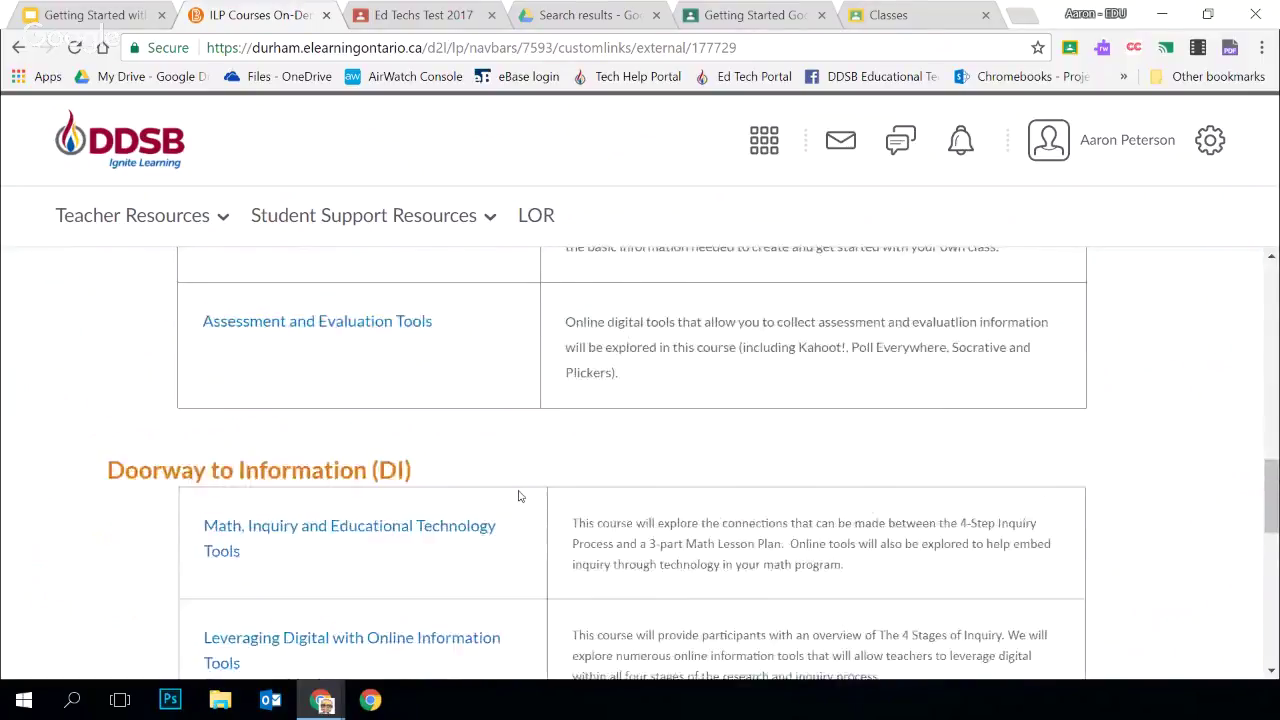
{"action": "scroll", "coordinate": [518, 496], "scroll_direction": "up", "scroll_amount": 10}
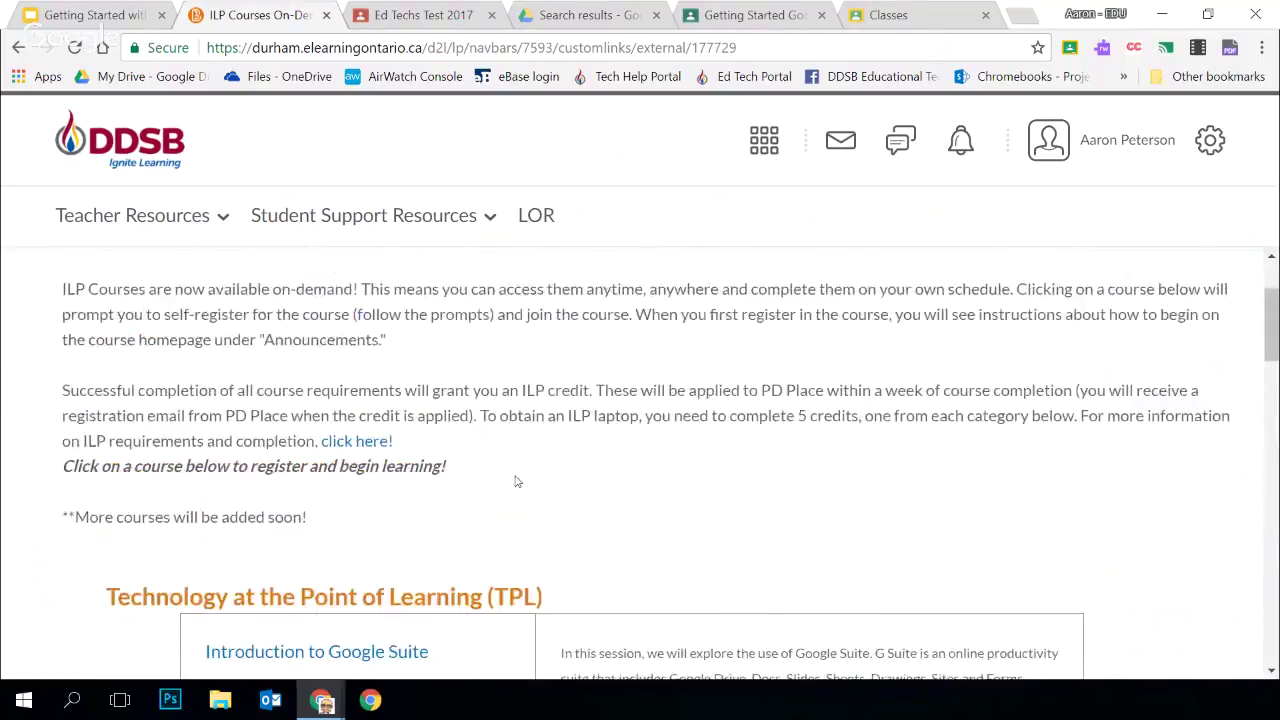
{"action": "scroll", "coordinate": [520, 484], "scroll_direction": "down", "scroll_amount": 3}
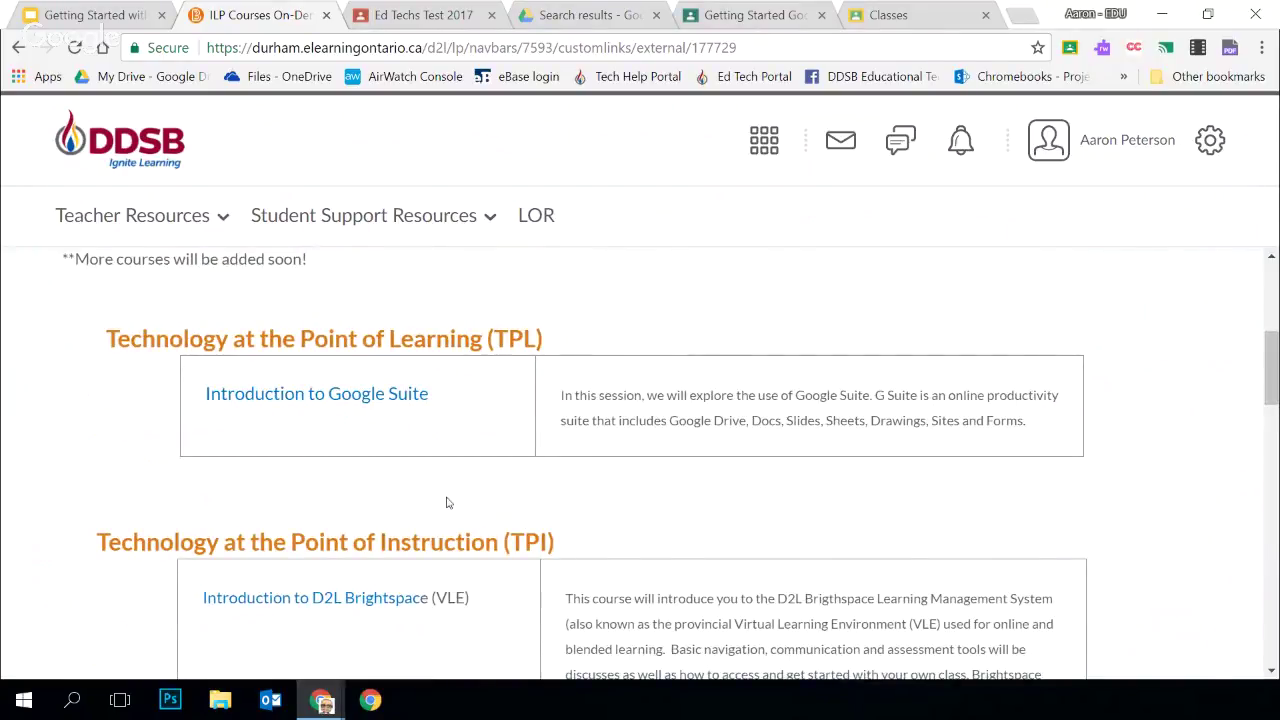
{"action": "scroll", "coordinate": [663, 491], "scroll_direction": "up", "scroll_amount": 5}
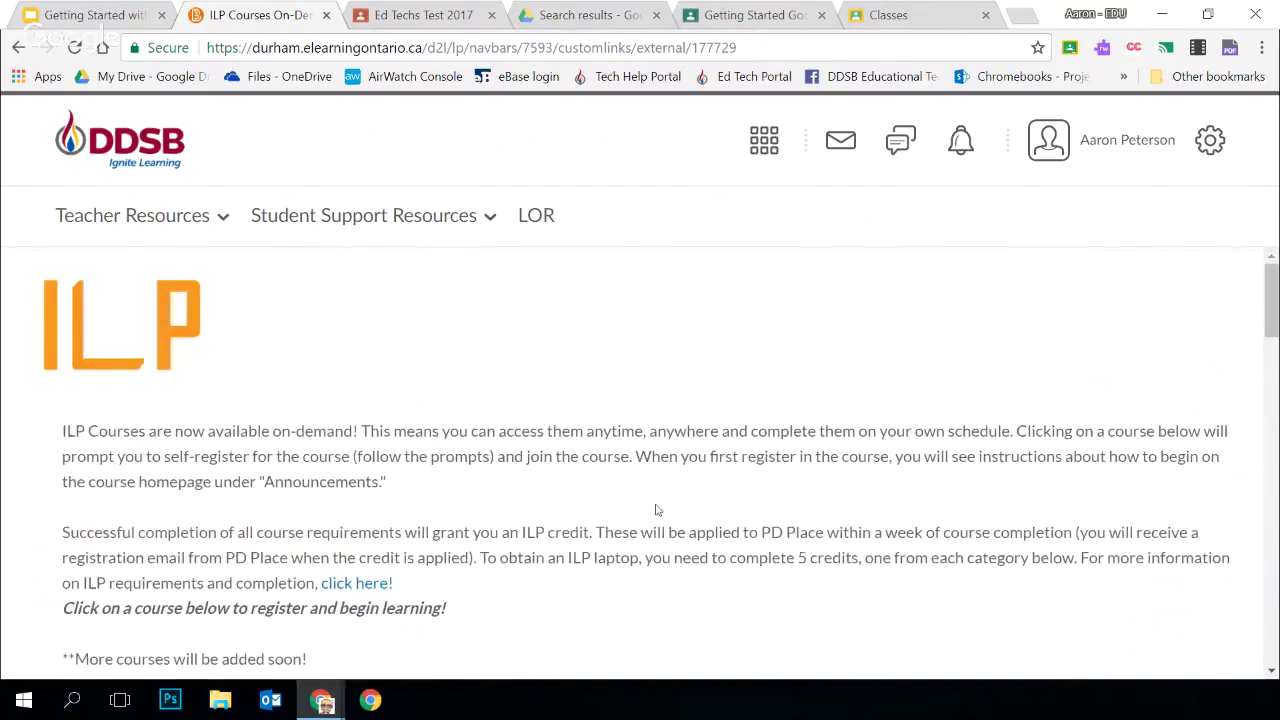